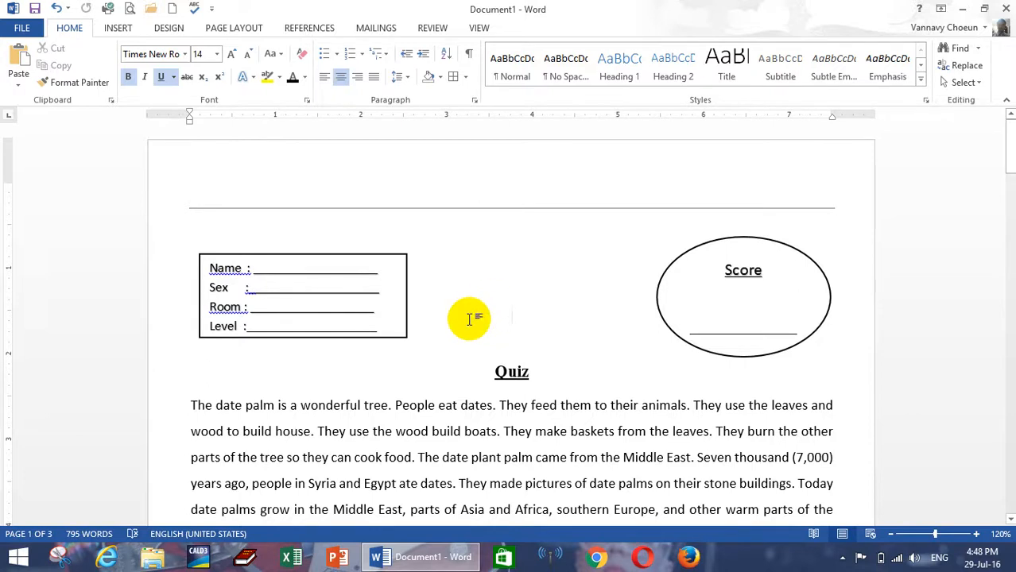
Step: Look through the whole quiz document, from the title and reading passage to the translation text on the last page
{"action": "scroll", "coordinate": [483, 338], "scroll_direction": "down", "scroll_amount": 4}
{"action": "left_click_drag", "start_coordinate": [487, 344], "coordinate": [492, 347]}
{"action": "scroll", "coordinate": [479, 357], "scroll_direction": "down", "scroll_amount": 1}
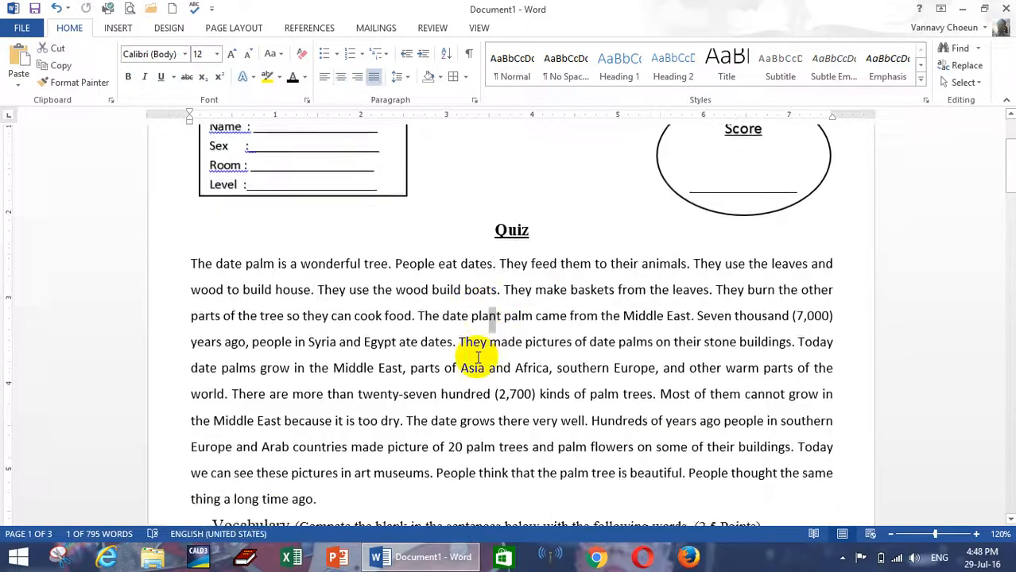
{"action": "scroll", "coordinate": [487, 365], "scroll_direction": "up", "scroll_amount": 3}
{"action": "scroll", "coordinate": [499, 345], "scroll_direction": "down", "scroll_amount": 8}
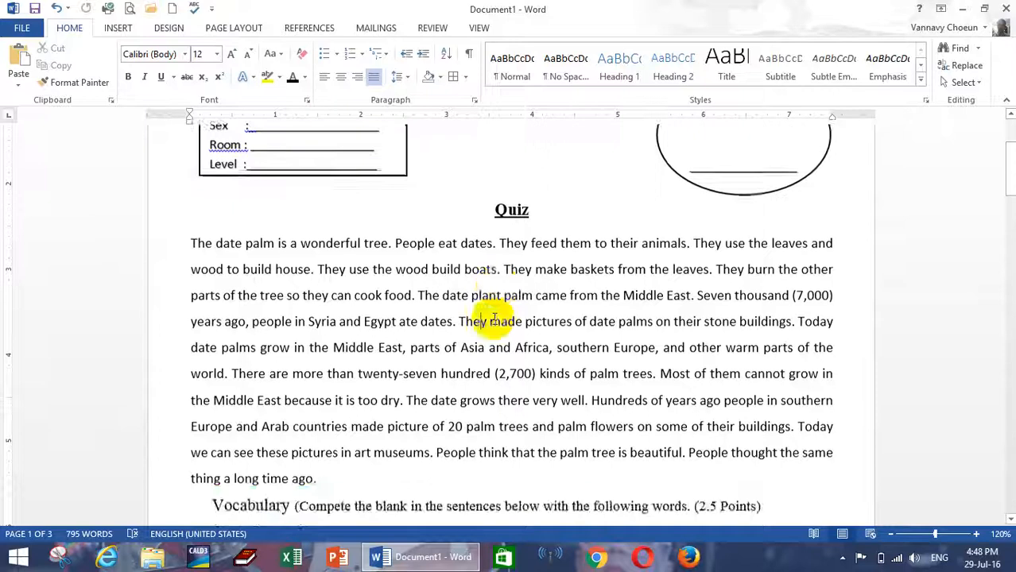
{"action": "scroll", "coordinate": [494, 318], "scroll_direction": "down", "scroll_amount": 2}
{"action": "scroll", "coordinate": [489, 322], "scroll_direction": "down", "scroll_amount": 6, "text": "ctrl"}
{"action": "scroll", "coordinate": [485, 328], "scroll_direction": "down", "scroll_amount": 5}
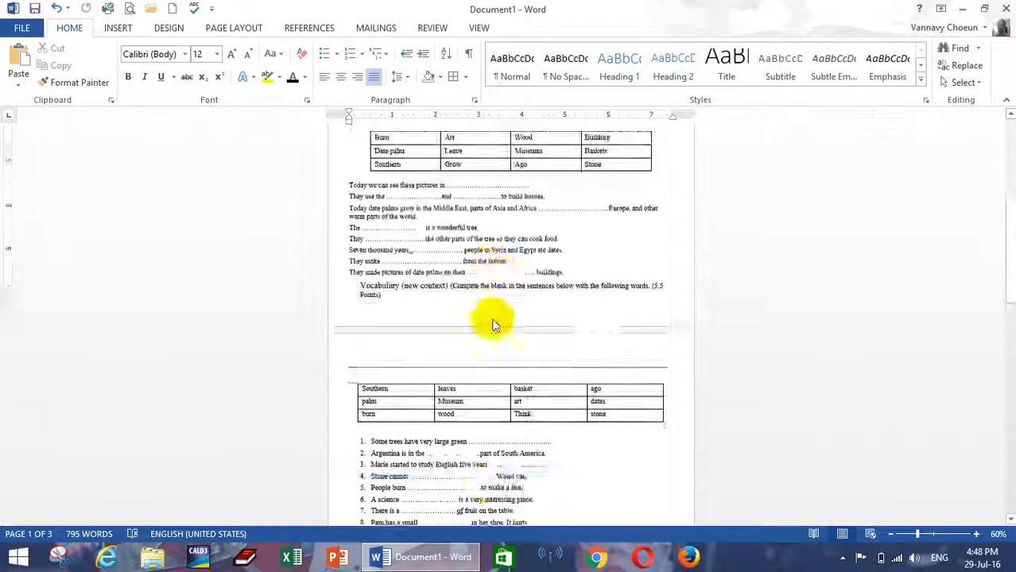
{"action": "scroll", "coordinate": [485, 330], "scroll_direction": "down", "scroll_amount": 10}
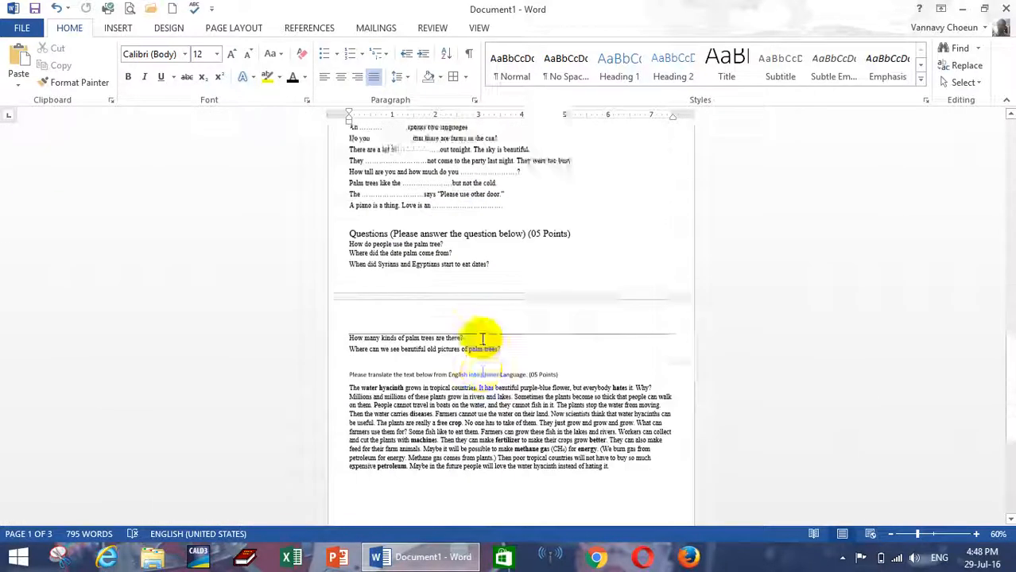
{"action": "scroll", "coordinate": [481, 338], "scroll_direction": "up", "scroll_amount": 10}
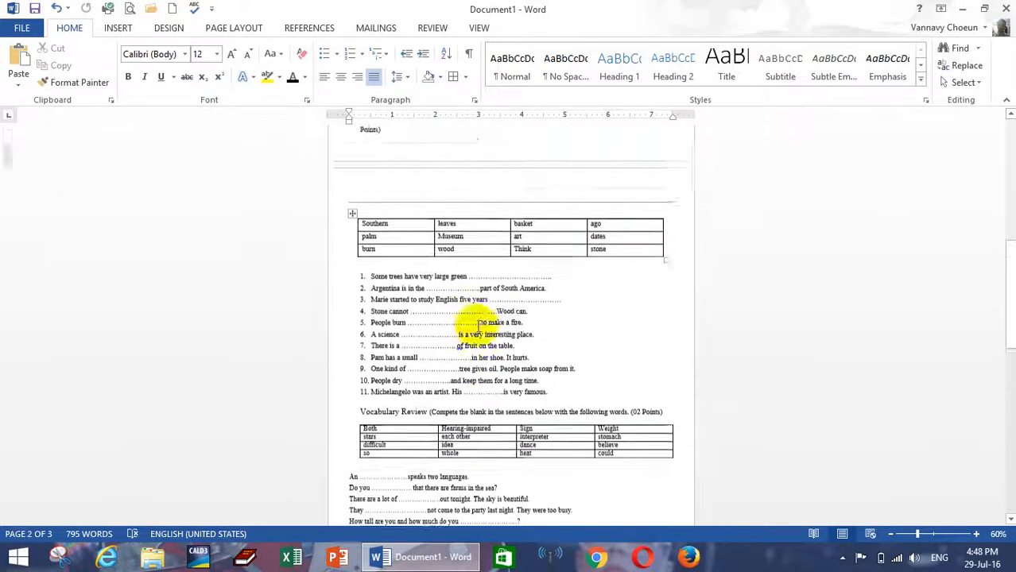
{"action": "scroll", "coordinate": [477, 326], "scroll_direction": "up", "scroll_amount": 8}
{"action": "scroll", "coordinate": [477, 322], "scroll_direction": "up", "scroll_amount": 6, "text": "ctrl"}
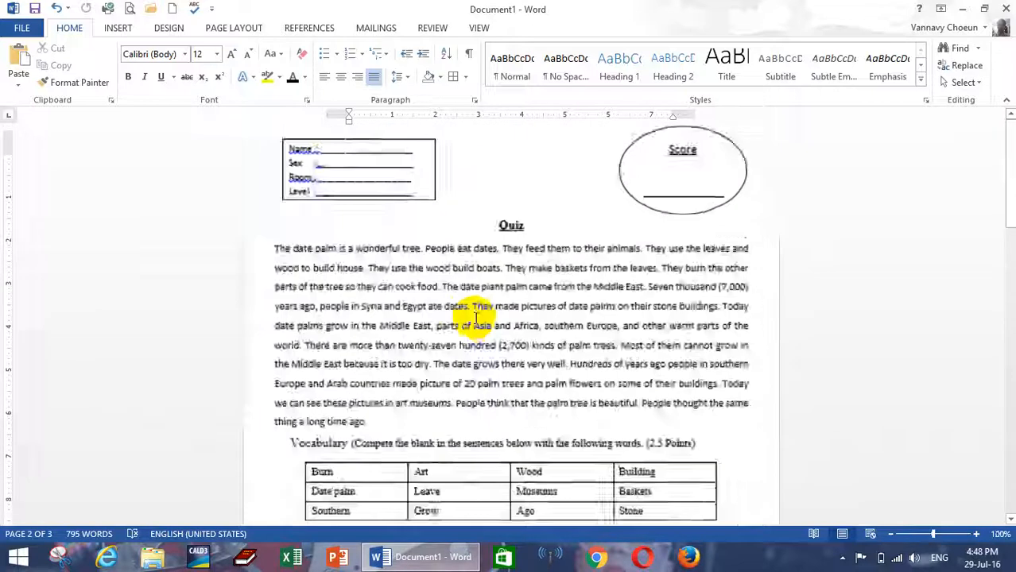
{"action": "scroll", "coordinate": [473, 316], "scroll_direction": "up", "scroll_amount": 3}
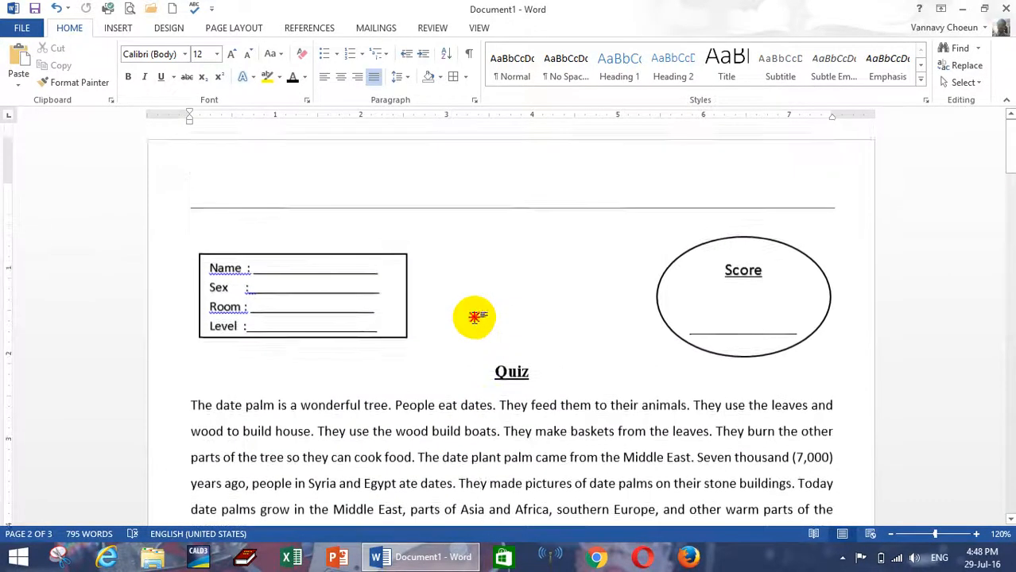
{"action": "left_click", "coordinate": [474, 318]}
{"action": "mouse_move", "coordinate": [1013, 155]}
{"action": "left_mouse_down"}
{"action": "mouse_move", "coordinate": [1012, 477]}
{"action": "mouse_move", "coordinate": [1006, 139]}
{"action": "left_mouse_up"}
{"action": "left_click", "coordinate": [525, 291]}
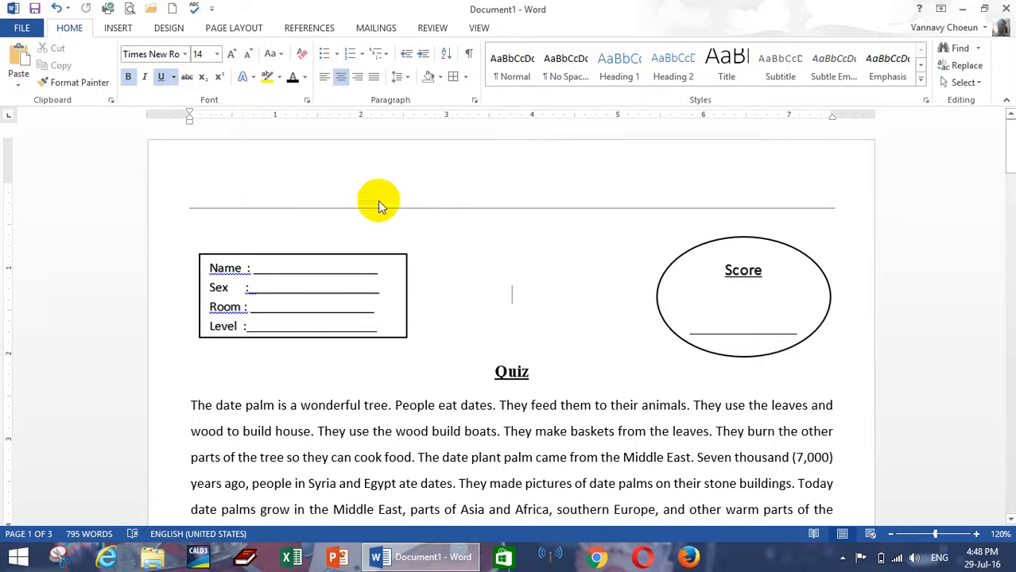
Step: Set the document's page margins to the Narrow preset
{"action": "left_click", "coordinate": [170, 27]}
{"action": "left_click", "coordinate": [228, 28]}
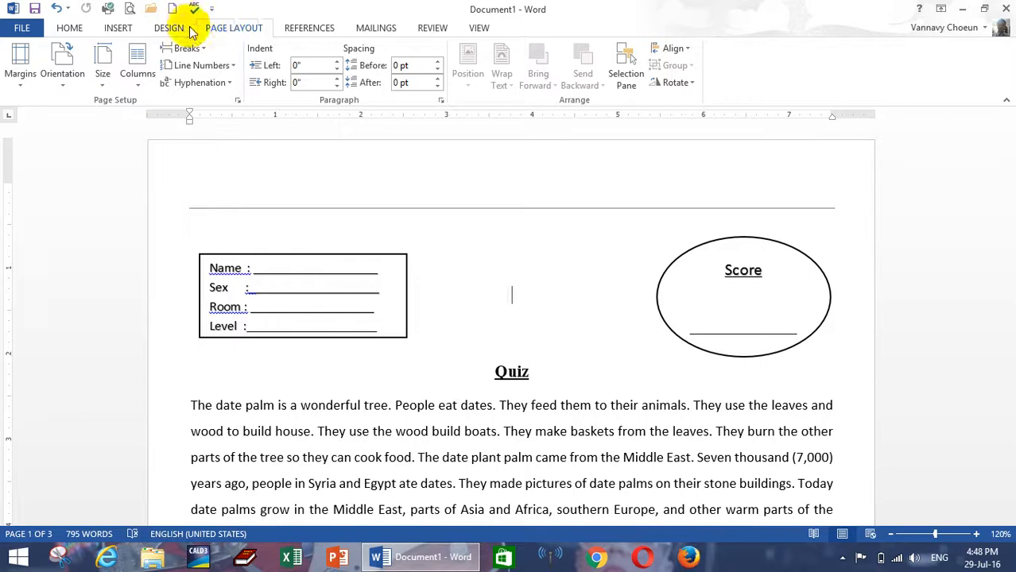
{"action": "left_click", "coordinate": [21, 73]}
{"action": "left_click", "coordinate": [86, 170]}
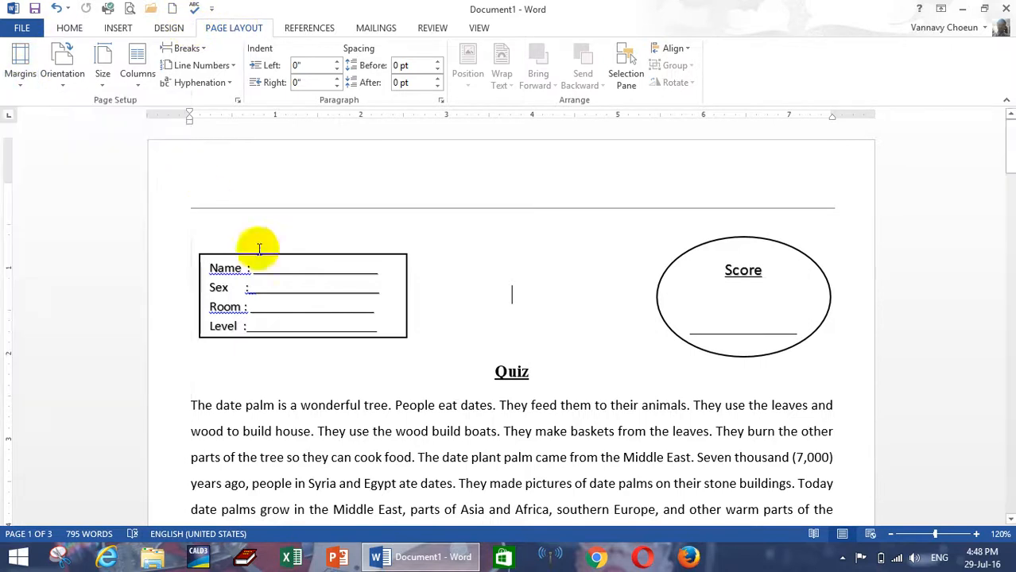
Step: Try the Moderate, Wide and Office 2003 Default page margins before returning to the Narrow preset
{"action": "left_click", "coordinate": [17, 70]}
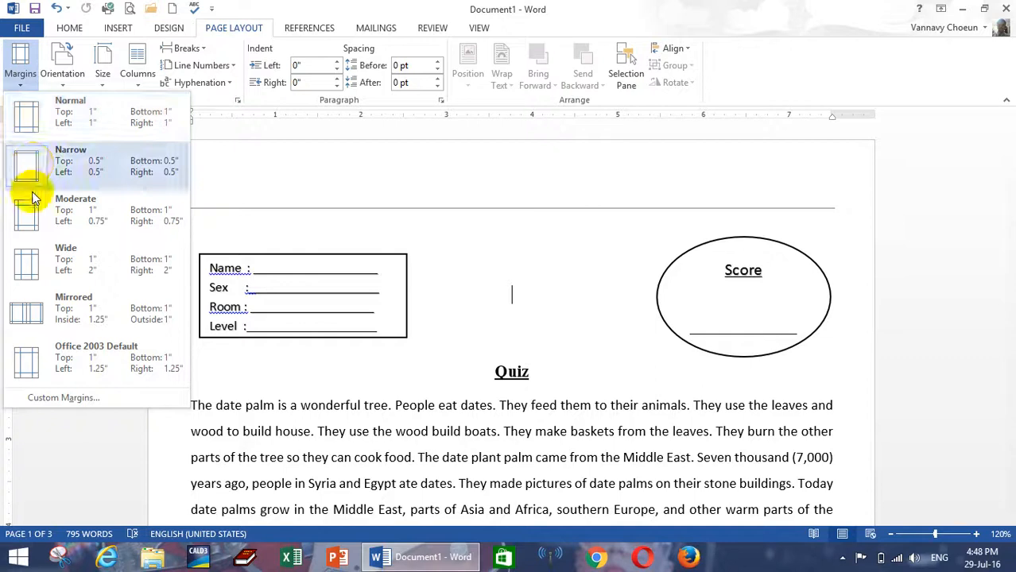
{"action": "left_click", "coordinate": [25, 208]}
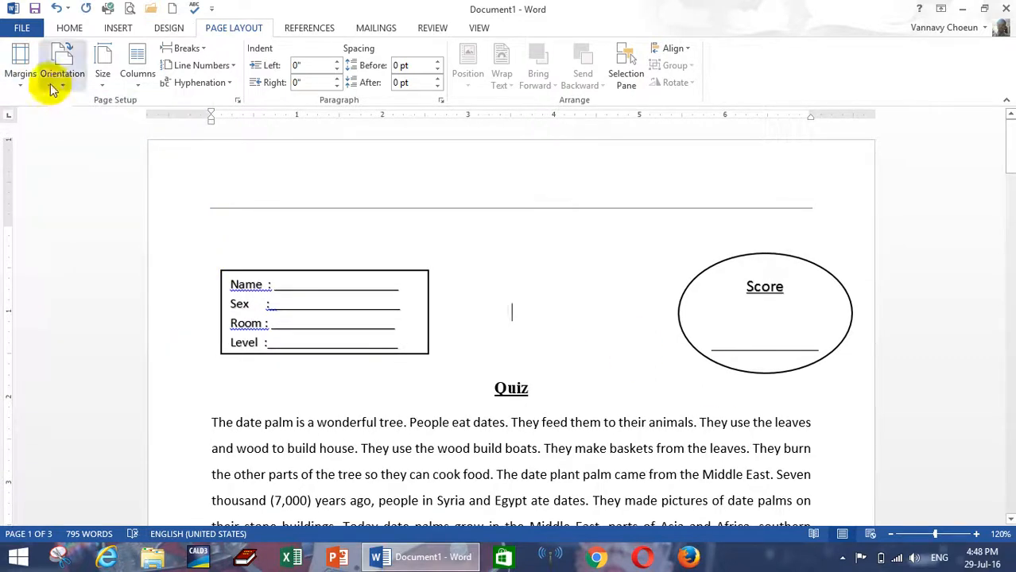
{"action": "left_click", "coordinate": [22, 64]}
{"action": "left_click", "coordinate": [28, 268]}
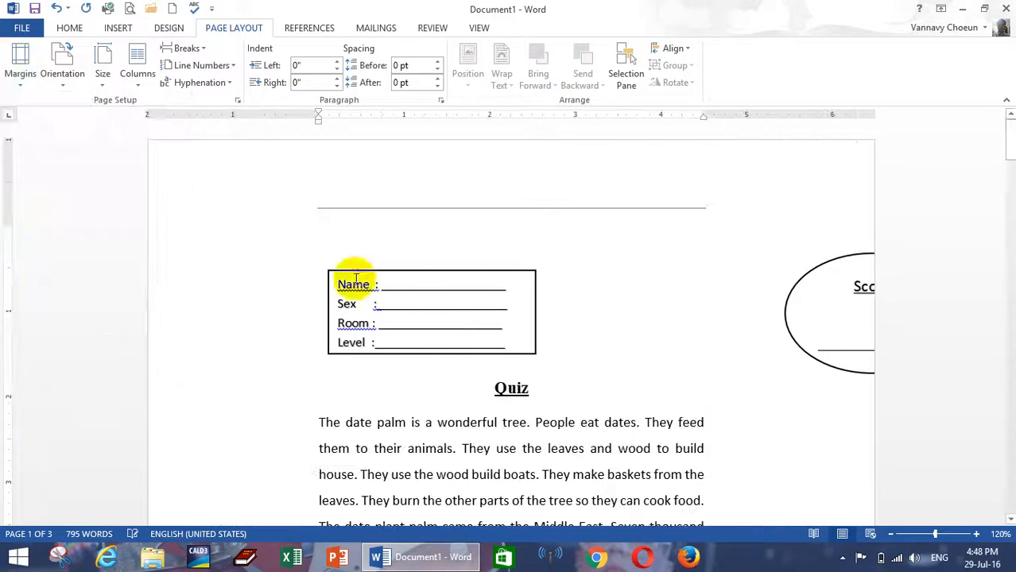
{"action": "left_click", "coordinate": [19, 68]}
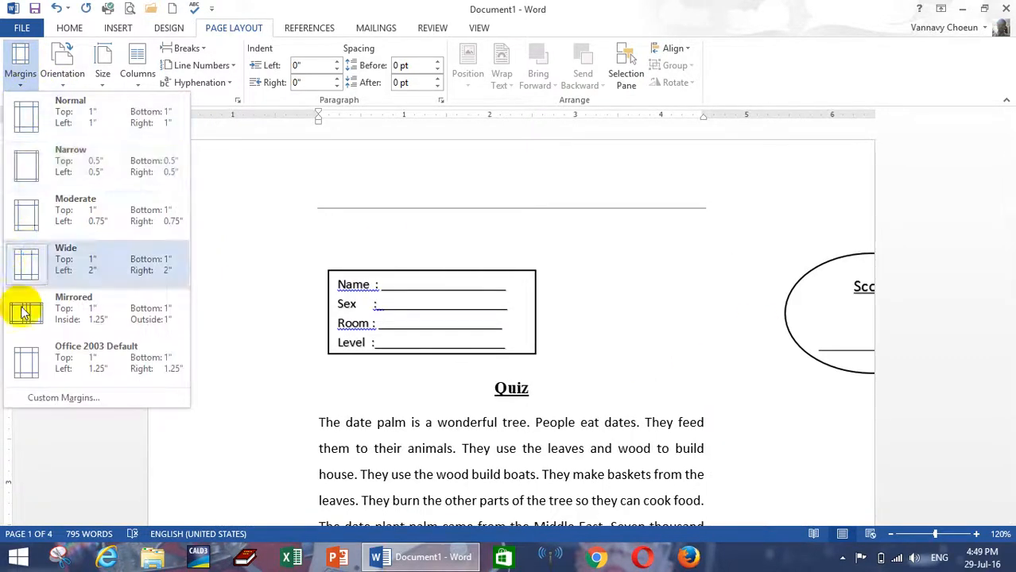
{"action": "left_click", "coordinate": [23, 359]}
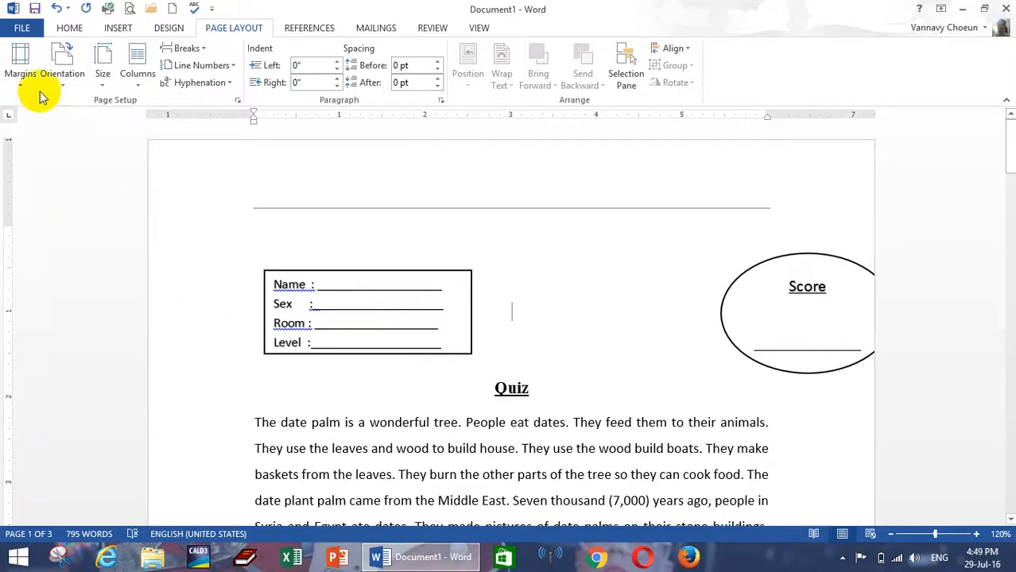
{"action": "left_click", "coordinate": [21, 70]}
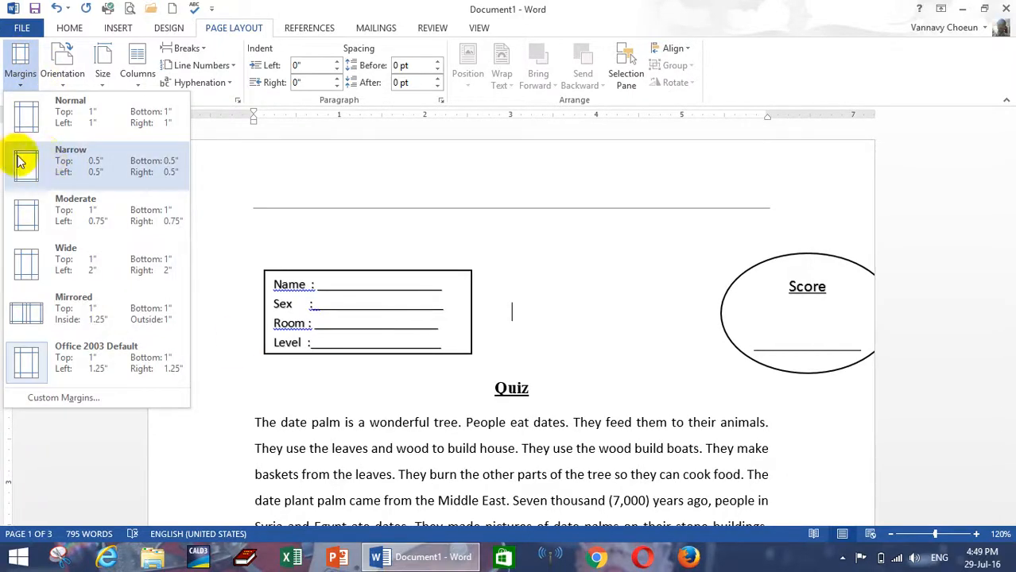
{"action": "left_click", "coordinate": [90, 169]}
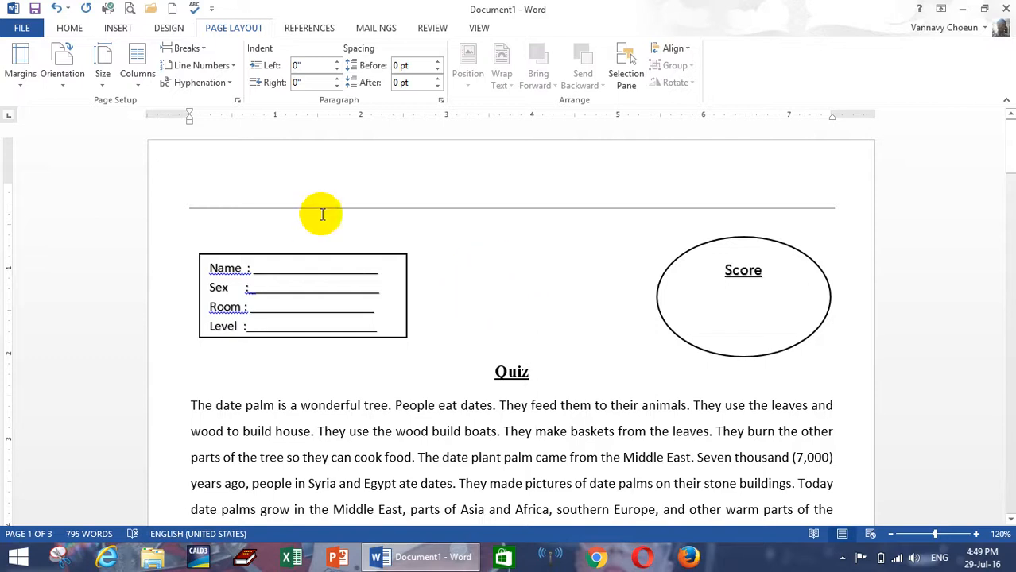
Step: Insert a Blank built-in header and enter "Asian Institute of Cambodia (Mondulkiri Branch)" as its text
{"action": "left_click", "coordinate": [70, 28]}
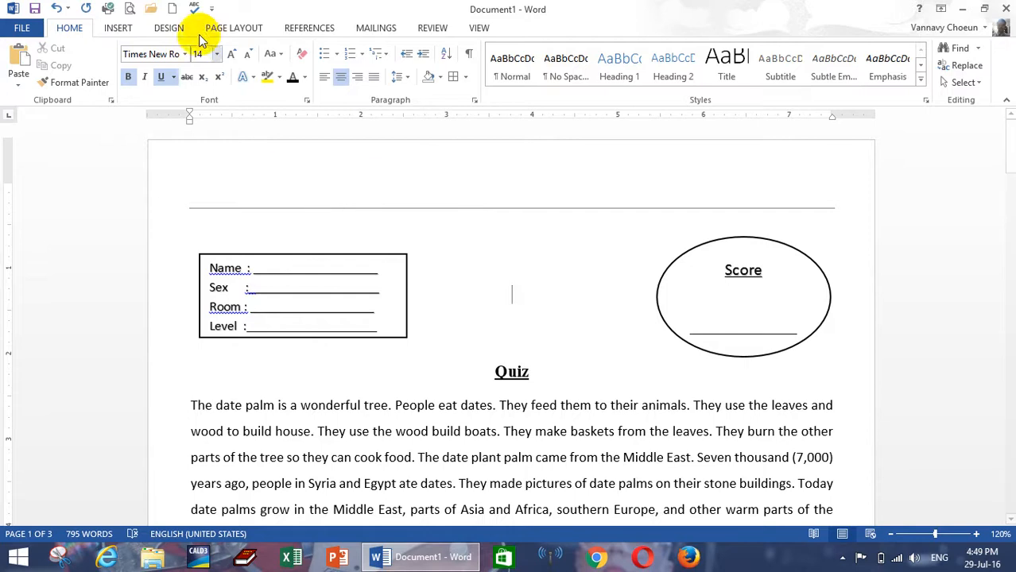
{"action": "left_click", "coordinate": [119, 28]}
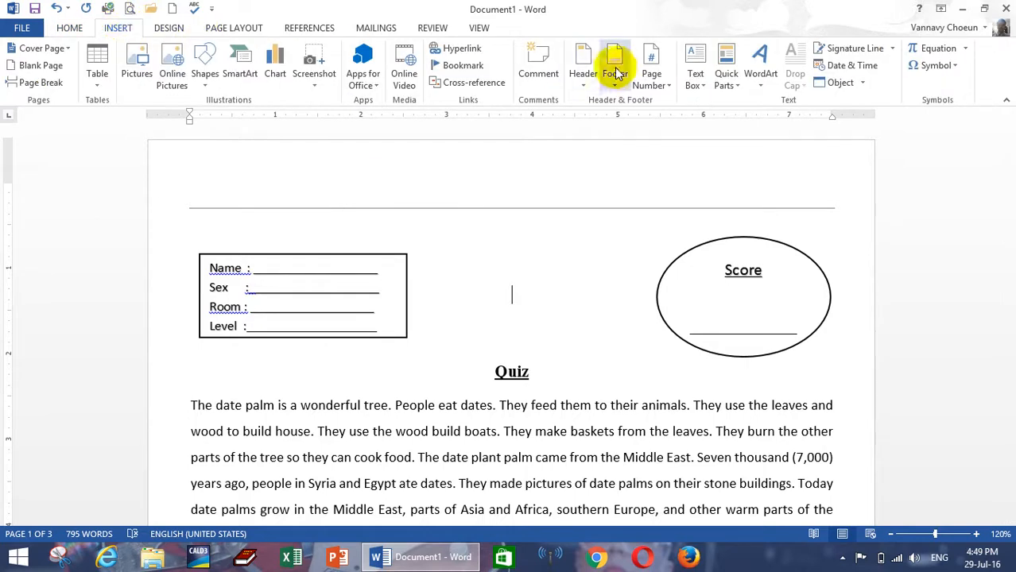
{"action": "left_click", "coordinate": [582, 64]}
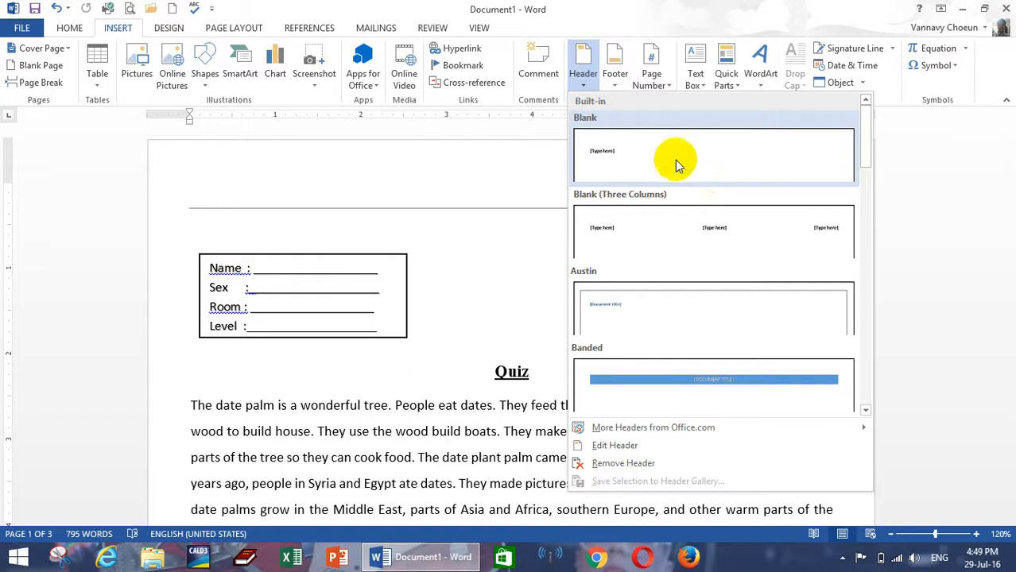
{"action": "left_click", "coordinate": [646, 159]}
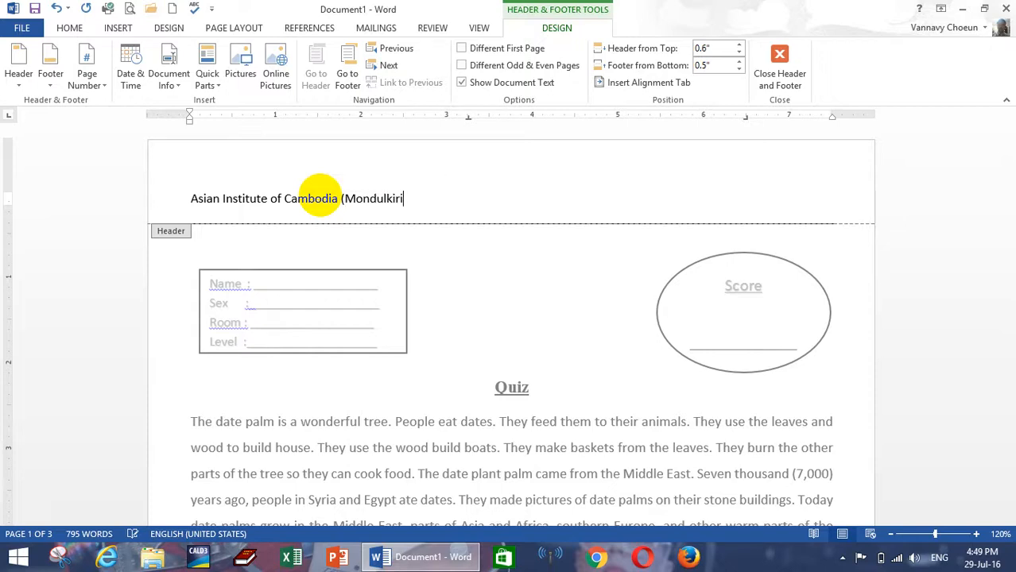
{"action": "type", "text": "Branc"}
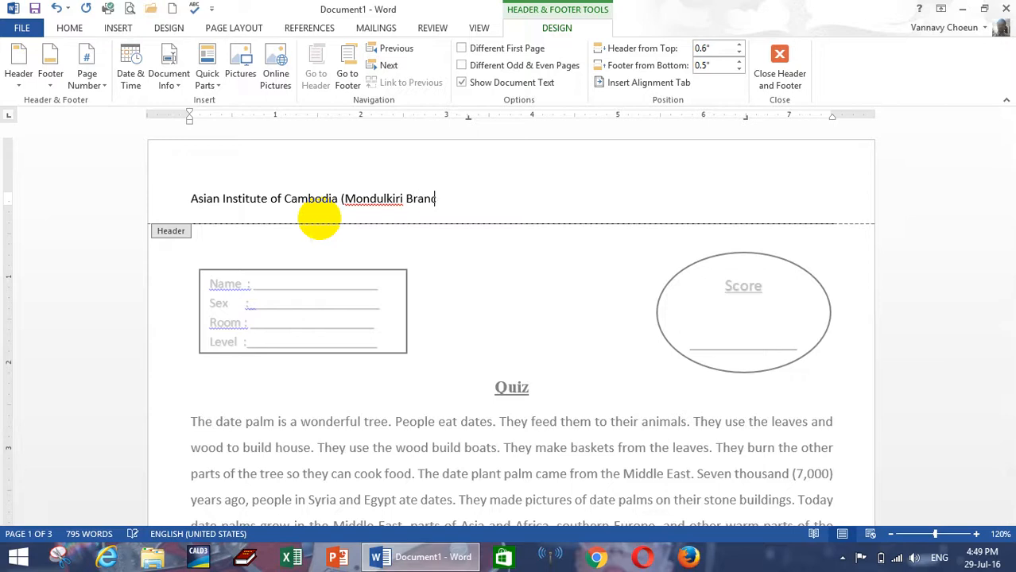
{"action": "type", "text": "h)"}
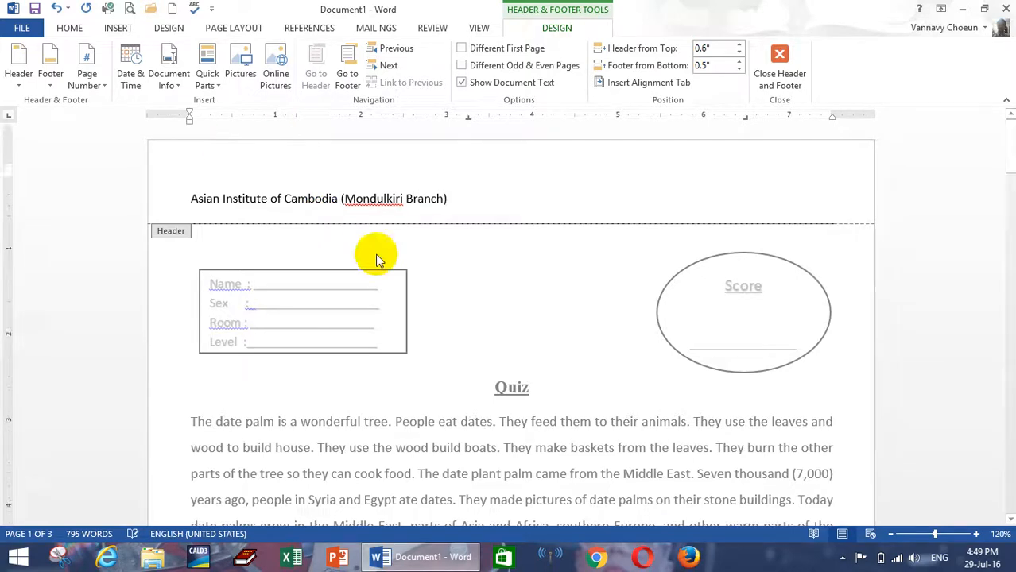
Step: Reopen the header after returning to the body and delete the empty line beneath the institute name
{"action": "scroll", "coordinate": [457, 238], "scroll_direction": "down", "scroll_amount": 2}
{"action": "scroll", "coordinate": [480, 256], "scroll_direction": "up", "scroll_amount": 2}
{"action": "double_click", "coordinate": [482, 311]}
{"action": "double_click", "coordinate": [462, 173]}
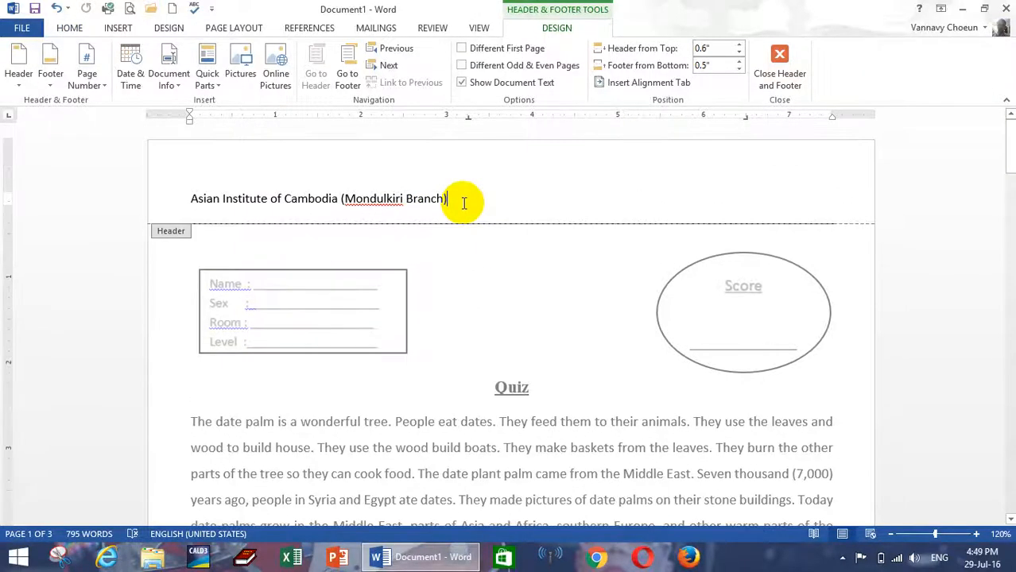
{"action": "key", "text": "Delete"}
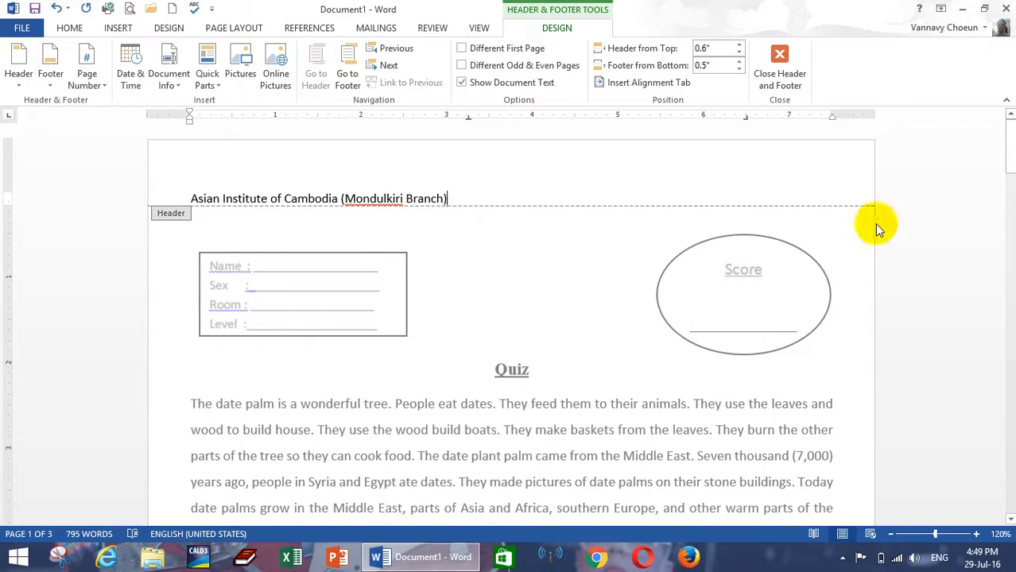
Step: Add a bottom border beneath the institute name and reopen the header after leaving it
{"action": "left_click", "coordinate": [68, 26]}
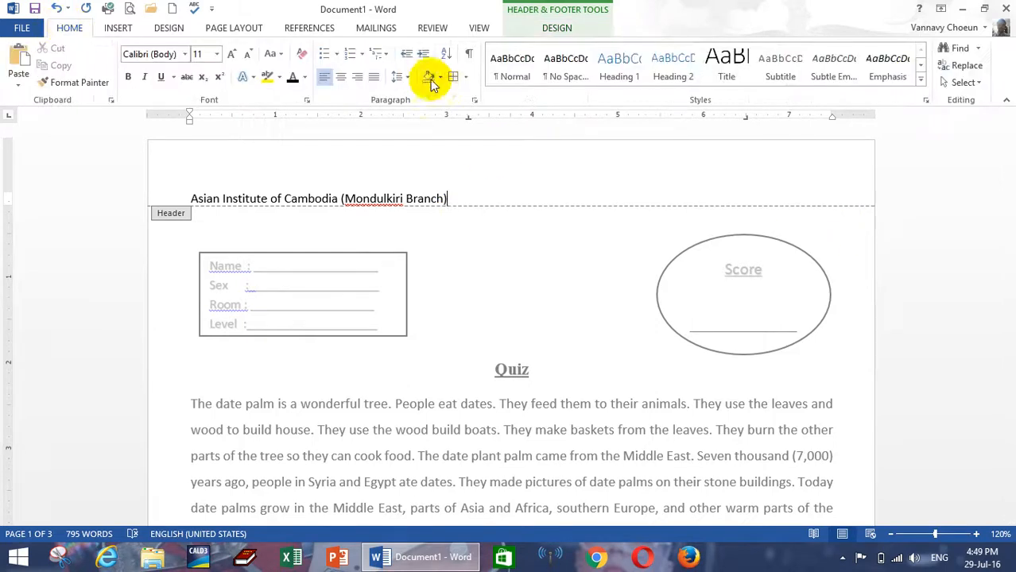
{"action": "left_click", "coordinate": [466, 78]}
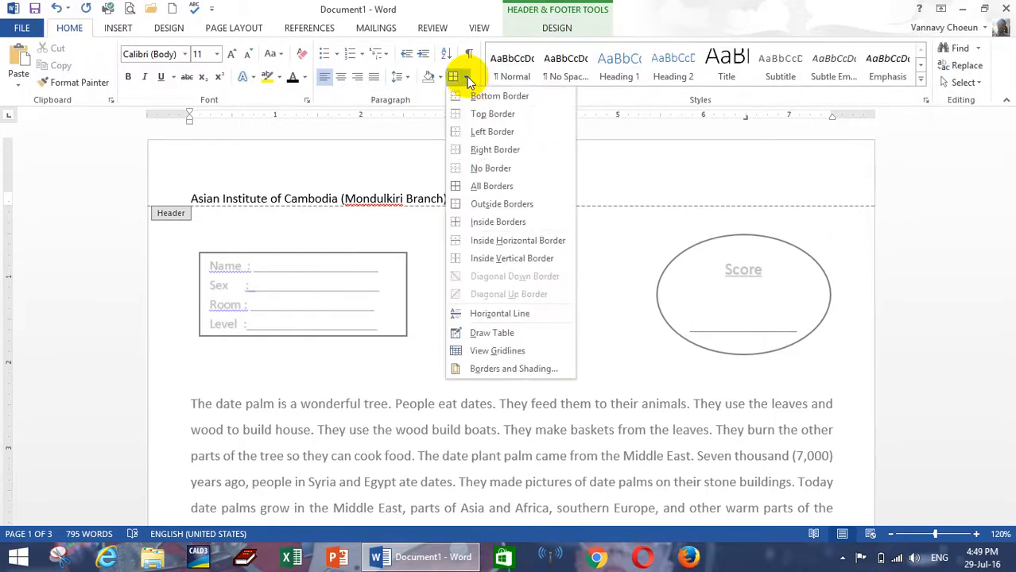
{"action": "left_click", "coordinate": [466, 78]}
{"action": "left_click", "coordinate": [466, 78]}
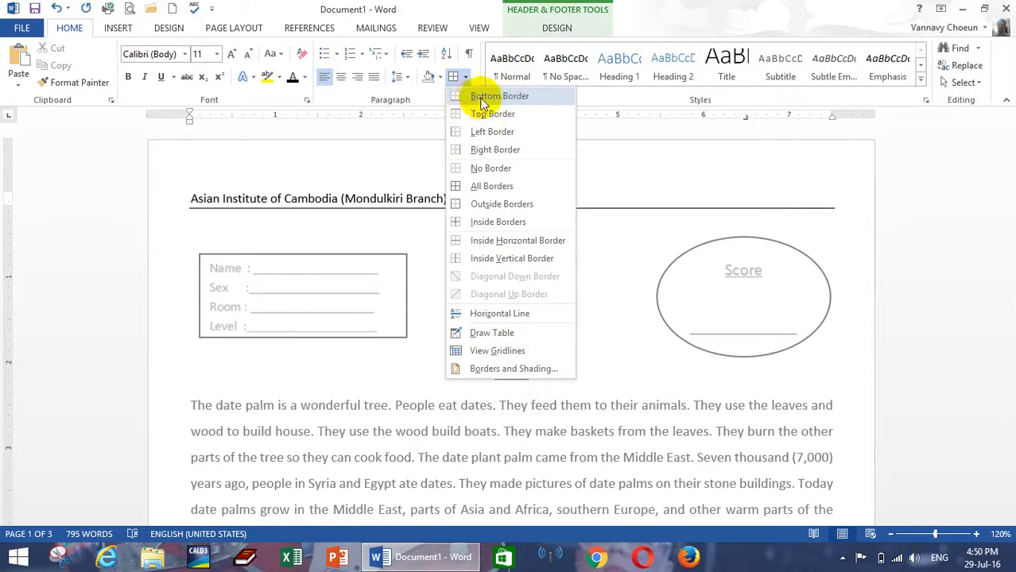
{"action": "left_click", "coordinate": [504, 100]}
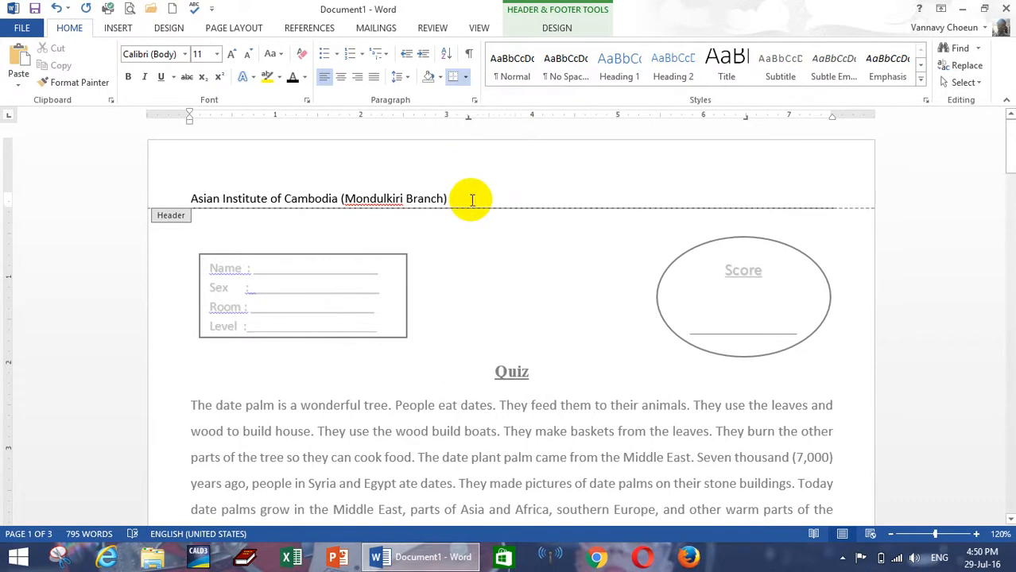
{"action": "double_click", "coordinate": [505, 236]}
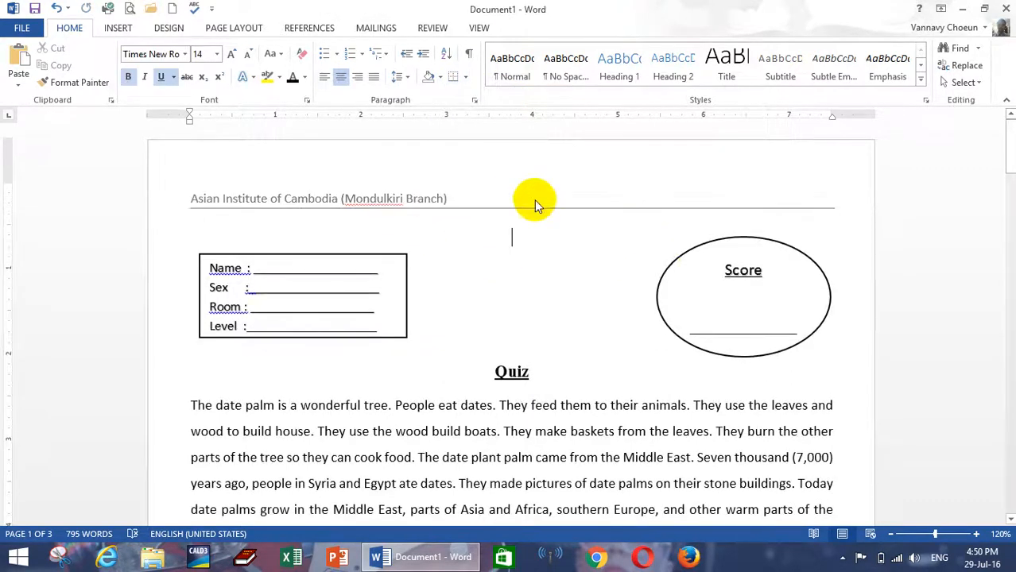
{"action": "double_click", "coordinate": [458, 191]}
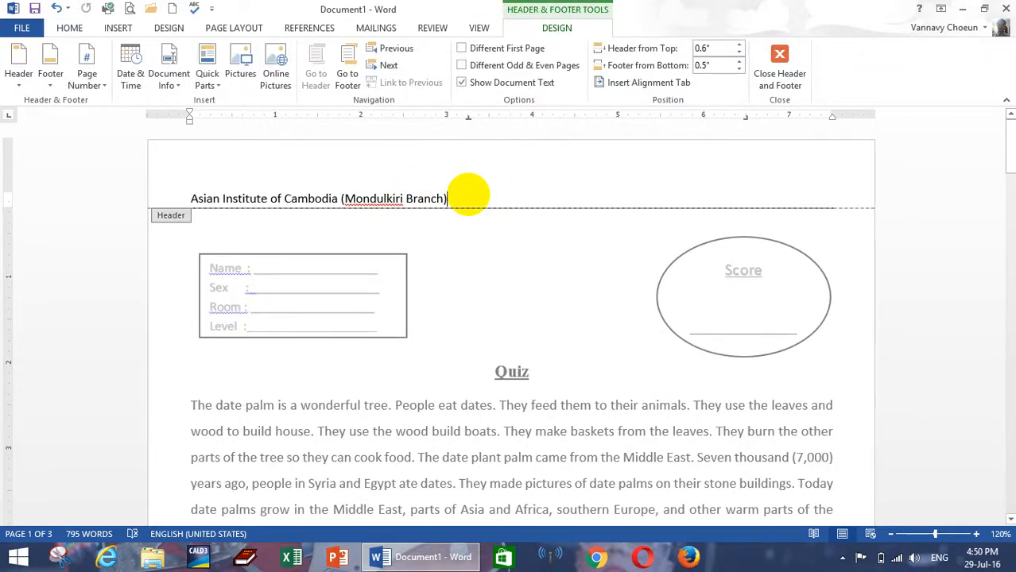
{"action": "key", "text": "Return"}
{"action": "key", "text": "BackSpace"}
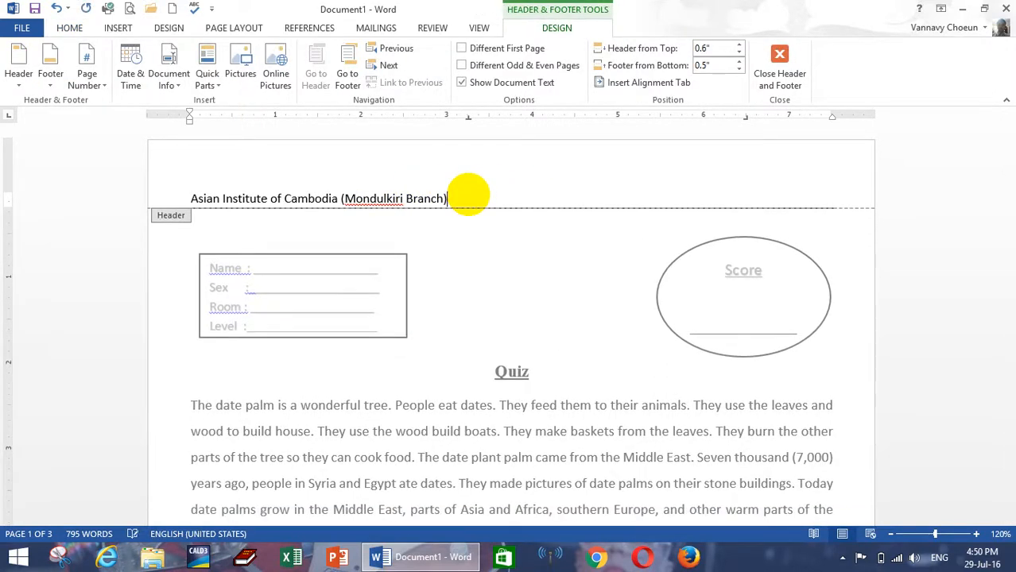
{"action": "key", "text": "Return"}
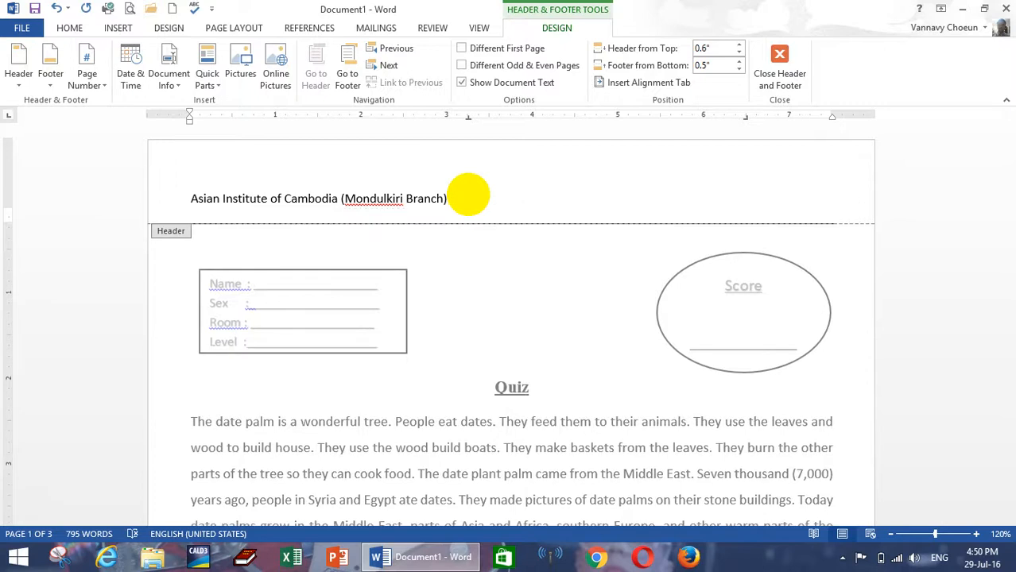
{"action": "key", "text": "BackSpace"}
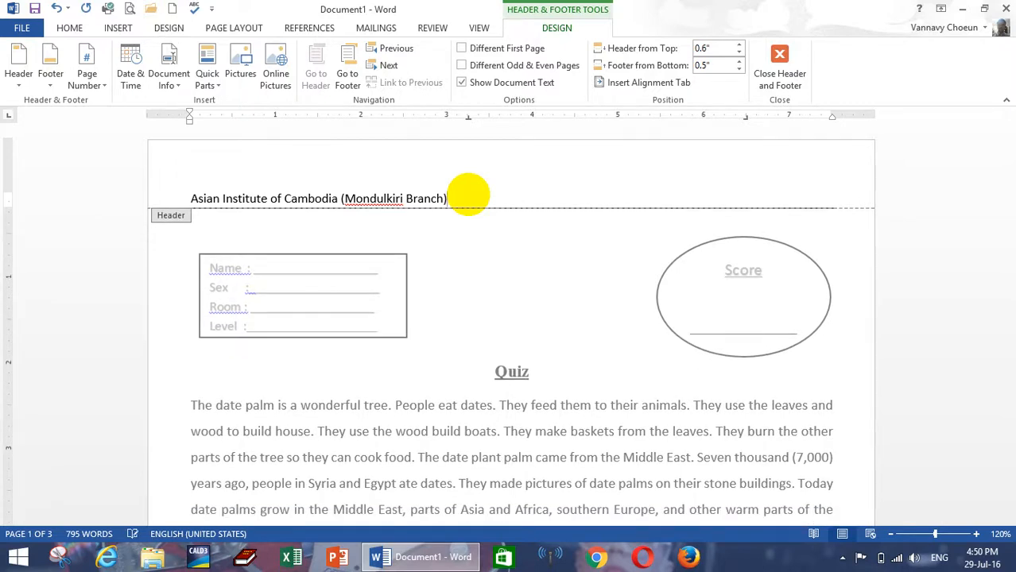
Step: Set the header's distance from the top of the page to 0.5"
{"action": "left_click", "coordinate": [738, 45]}
{"action": "left_click", "coordinate": [739, 45]}
{"action": "left_click", "coordinate": [740, 52]}
{"action": "left_click", "coordinate": [740, 53]}
{"action": "left_click", "coordinate": [739, 52]}
{"action": "left_click", "coordinate": [739, 53]}
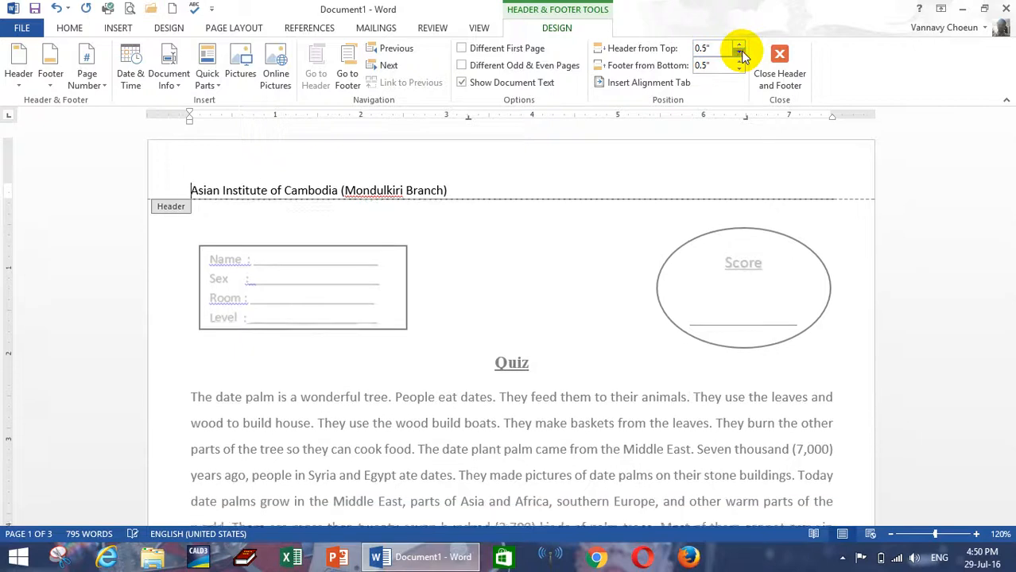
Step: Try header distances of 0.3" and 0.8" from the top of the page and return the distance to 0.5"
{"action": "left_click", "coordinate": [739, 53]}
{"action": "left_click", "coordinate": [739, 53]}
{"action": "left_click", "coordinate": [738, 45]}
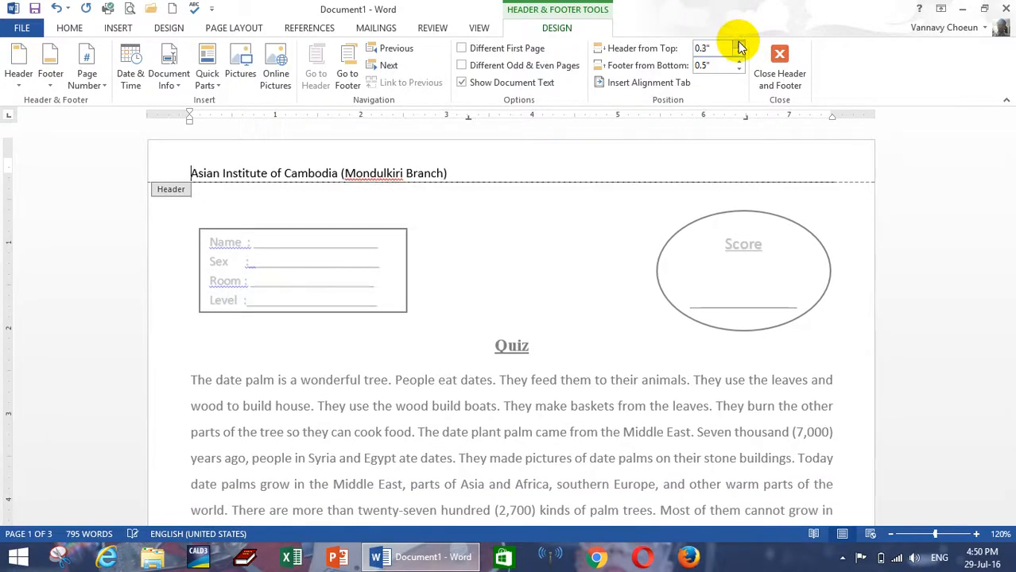
{"action": "left_click", "coordinate": [739, 45]}
{"action": "left_click", "coordinate": [739, 44]}
{"action": "left_click", "coordinate": [739, 45]}
{"action": "left_click", "coordinate": [738, 44]}
{"action": "left_click", "coordinate": [738, 44]}
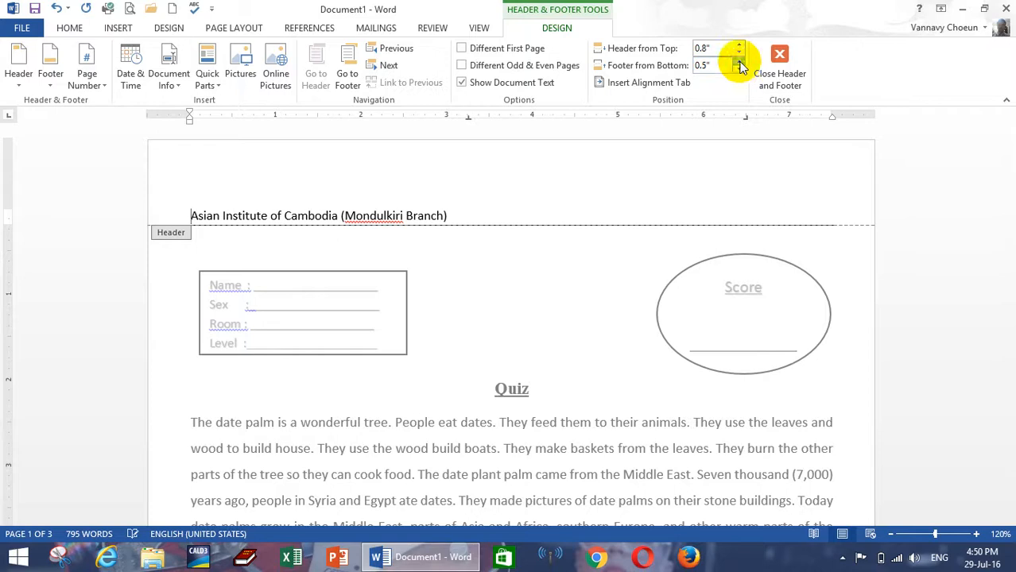
{"action": "left_click", "coordinate": [493, 208]}
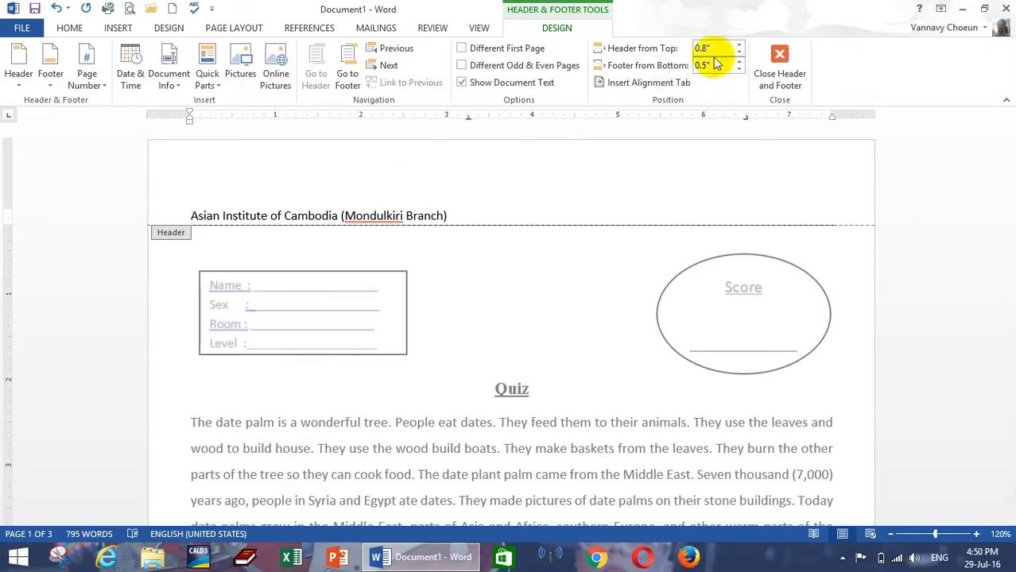
{"action": "left_click", "coordinate": [738, 45]}
{"action": "left_click", "coordinate": [738, 52]}
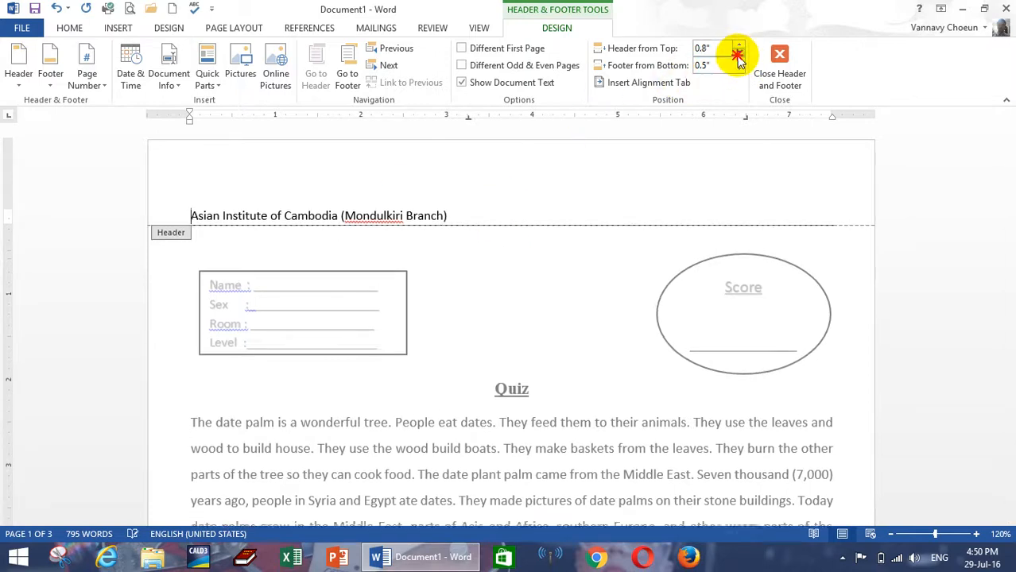
{"action": "left_click", "coordinate": [738, 52]}
{"action": "left_click", "coordinate": [738, 52]}
{"action": "left_click", "coordinate": [738, 52]}
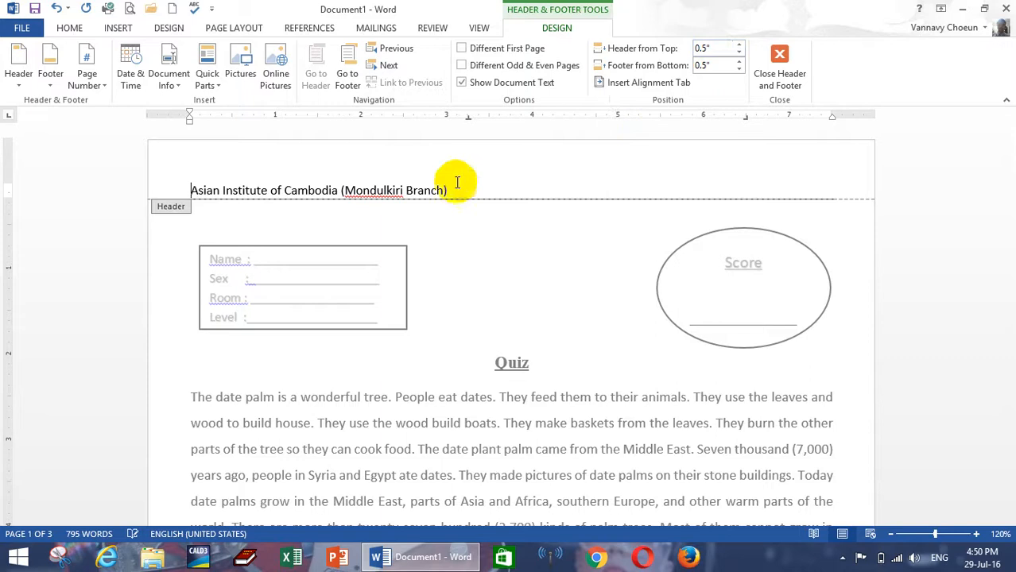
Step: Set the institute name in the header to font size 12 and return to the document body
{"action": "triple_click", "coordinate": [261, 175]}
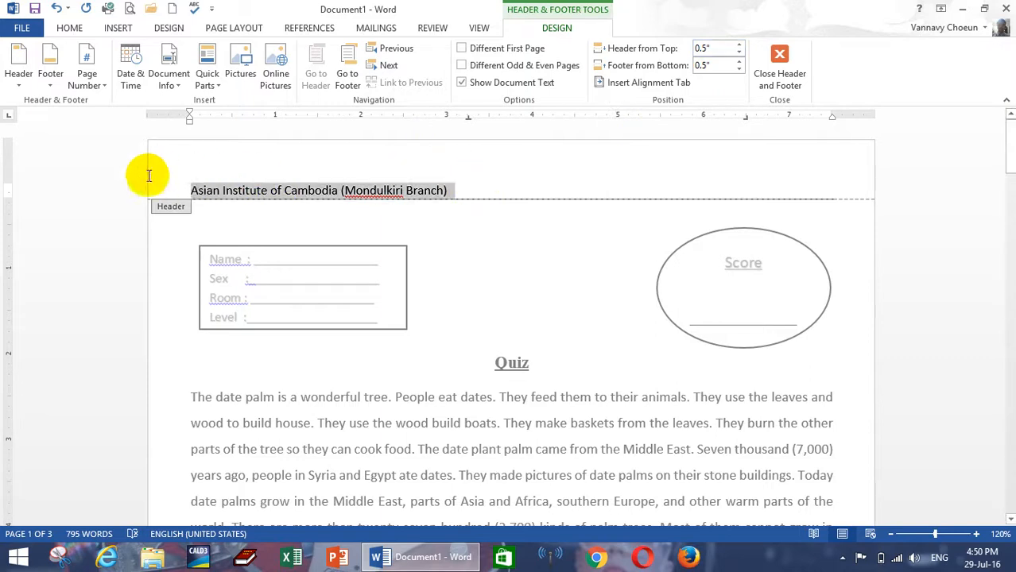
{"action": "left_click", "coordinate": [70, 27]}
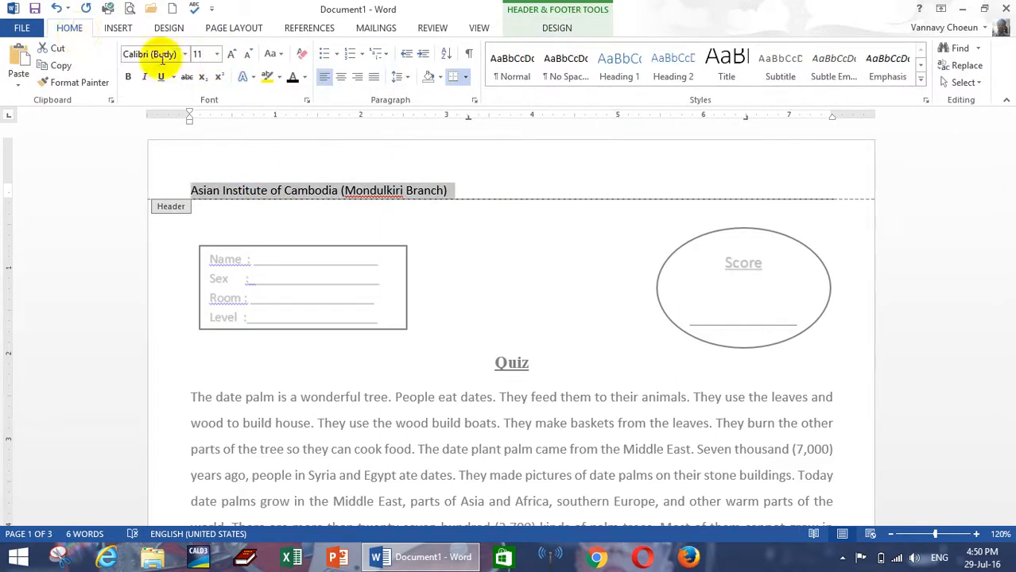
{"action": "left_click", "coordinate": [422, 191]}
{"action": "left_click", "coordinate": [137, 179]}
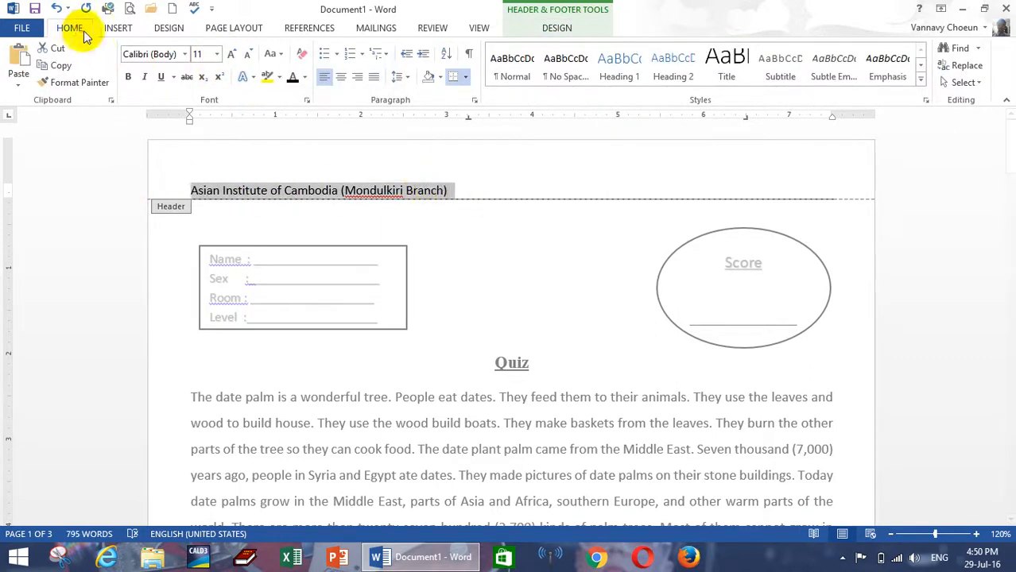
{"action": "left_click", "coordinate": [231, 58]}
{"action": "left_click", "coordinate": [231, 58]}
{"action": "left_click", "coordinate": [231, 58]}
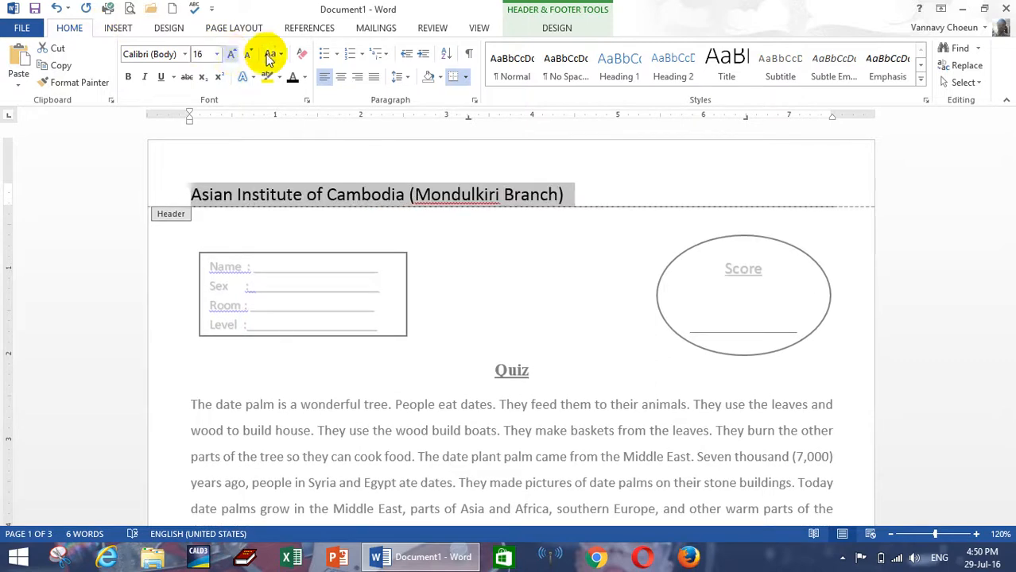
{"action": "left_click", "coordinate": [247, 58]}
{"action": "left_click", "coordinate": [247, 58]}
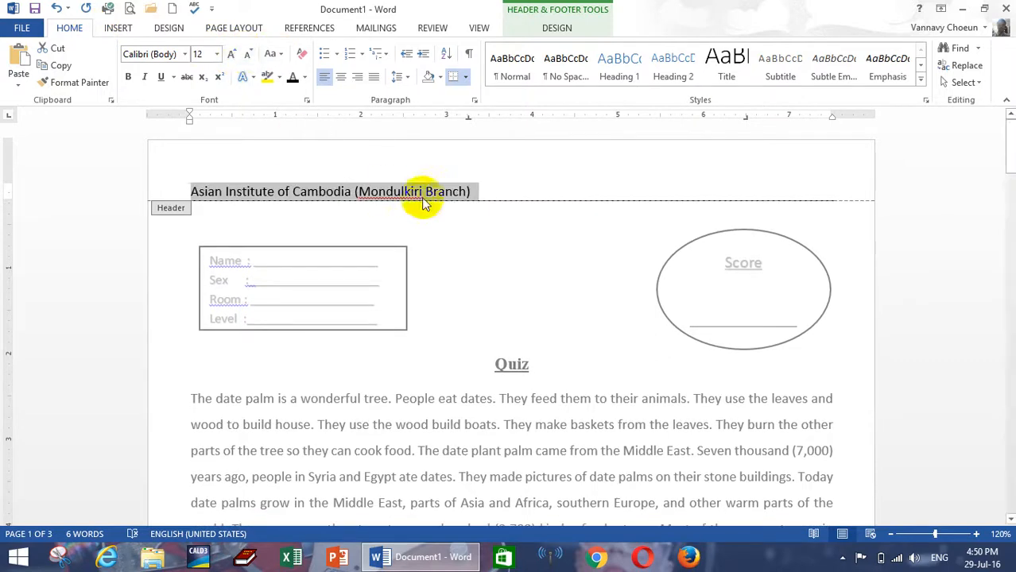
{"action": "left_click", "coordinate": [473, 191]}
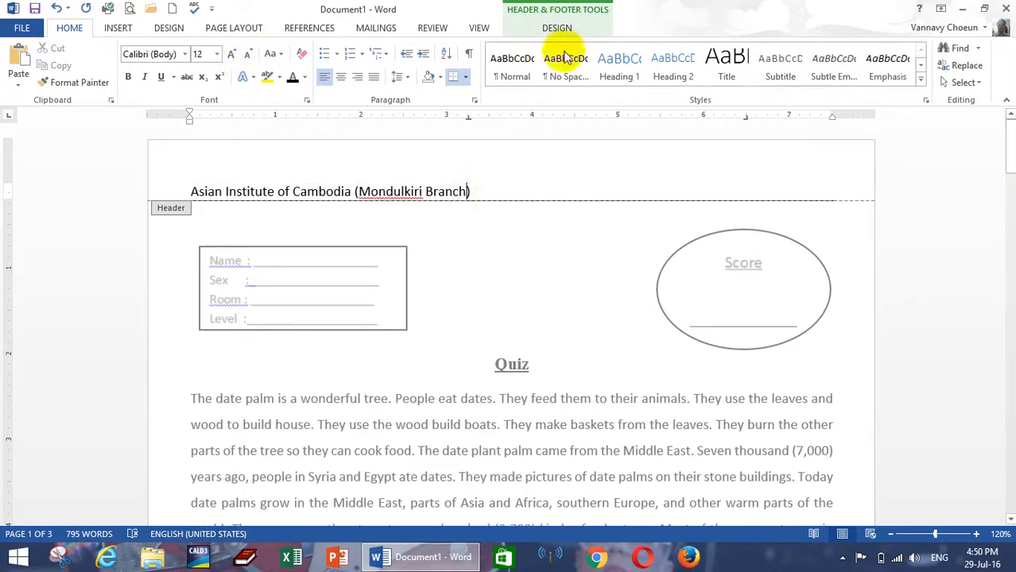
{"action": "left_click", "coordinate": [556, 27]}
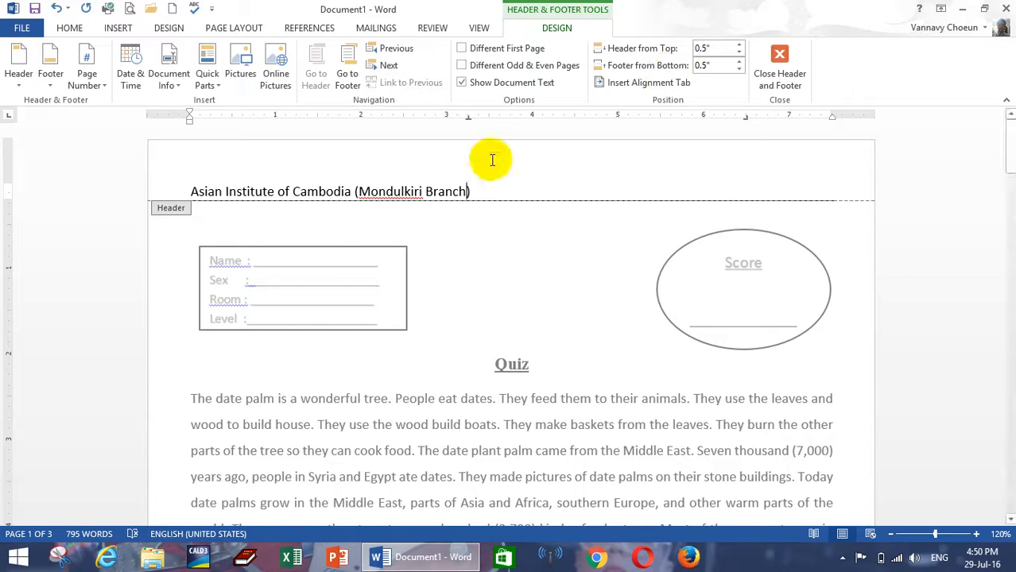
{"action": "left_click", "coordinate": [779, 76]}
Step: Insert a Blank built-in footer
{"action": "scroll", "coordinate": [477, 235], "scroll_direction": "down", "scroll_amount": 5}
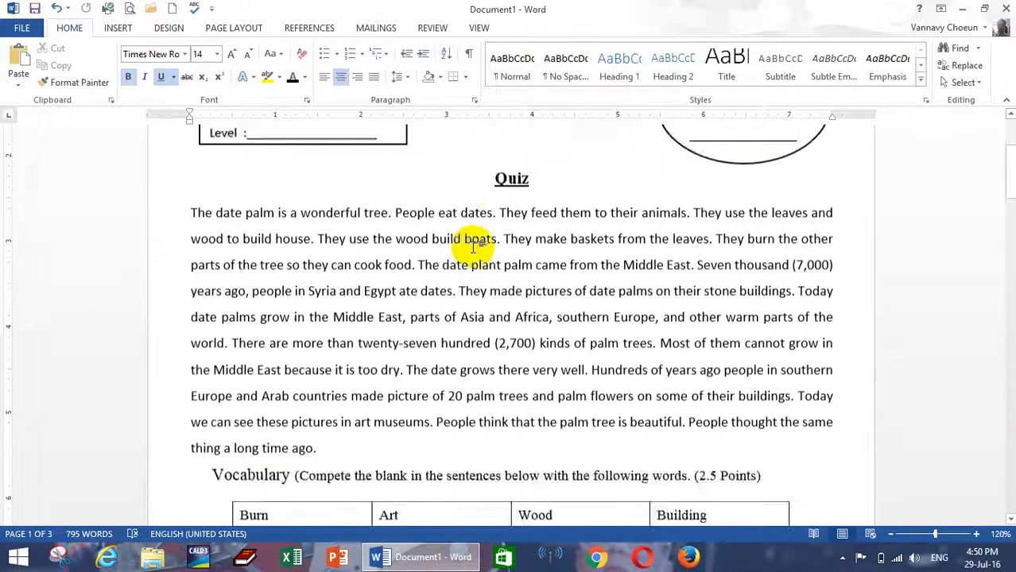
{"action": "scroll", "coordinate": [465, 240], "scroll_direction": "up", "scroll_amount": 5}
{"action": "scroll", "coordinate": [449, 254], "scroll_direction": "down", "scroll_amount": 12}
{"action": "scroll", "coordinate": [452, 258], "scroll_direction": "down", "scroll_amount": 5}
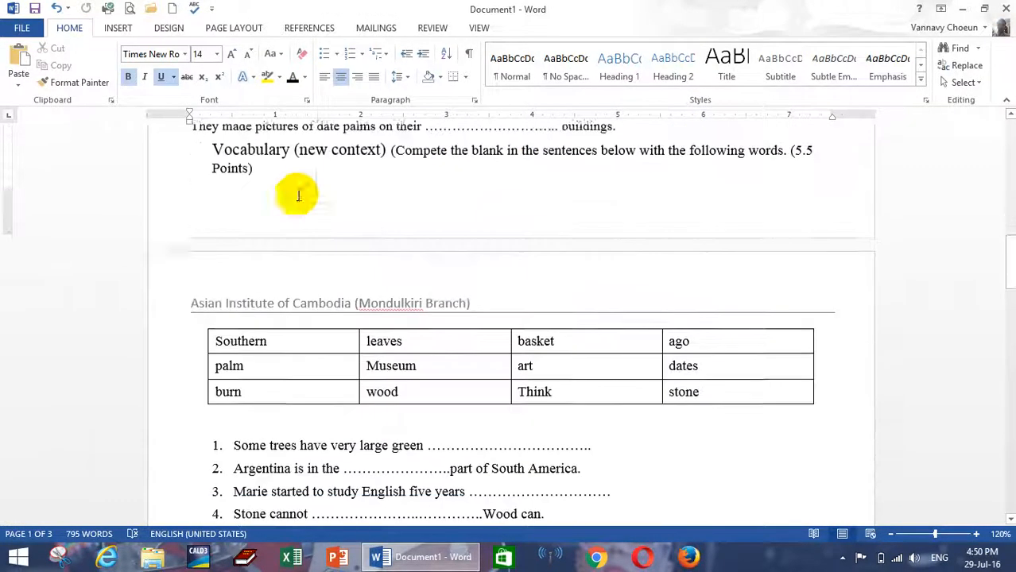
{"action": "left_click", "coordinate": [117, 24]}
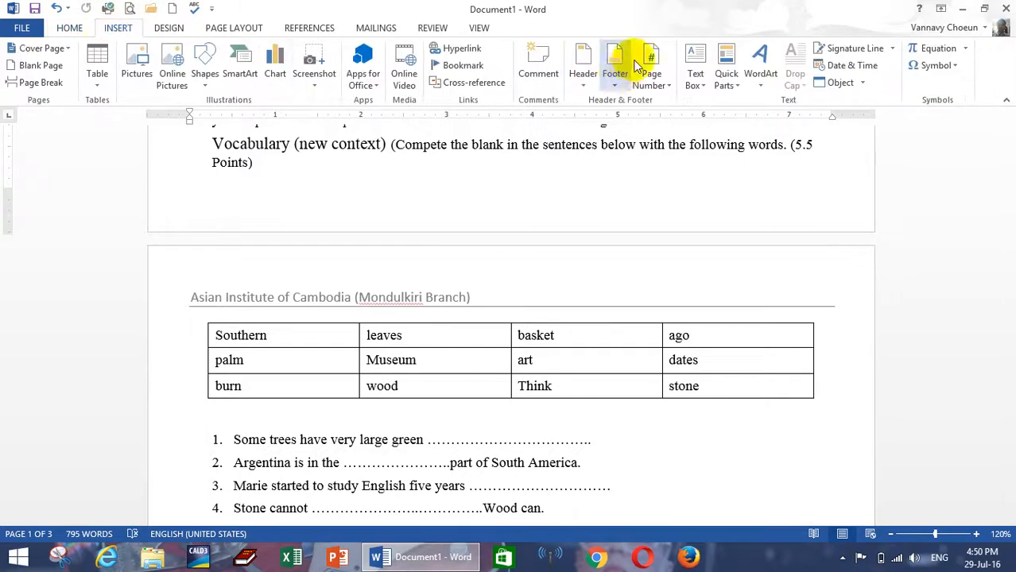
{"action": "left_click", "coordinate": [616, 77]}
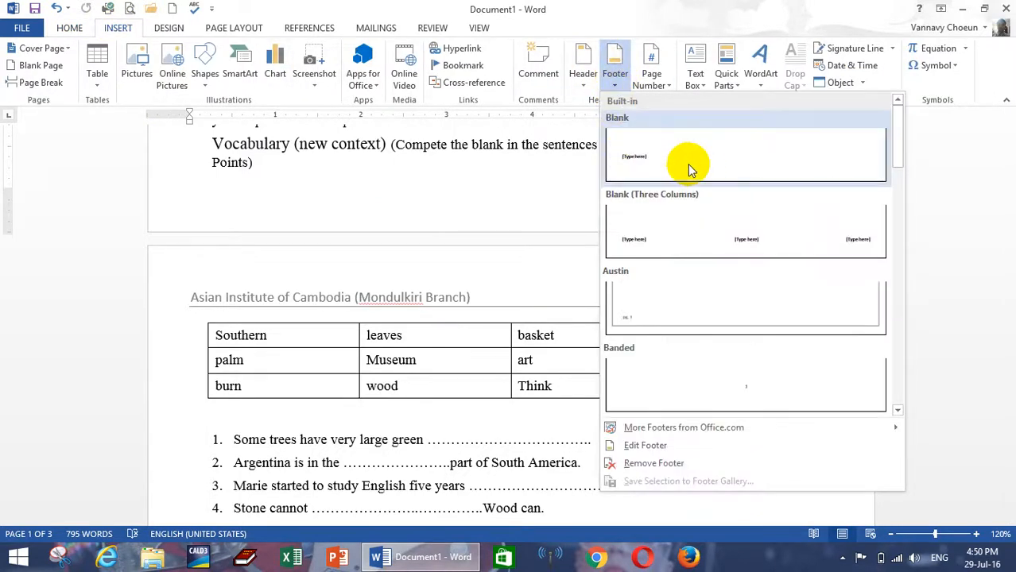
{"action": "left_click", "coordinate": [701, 161]}
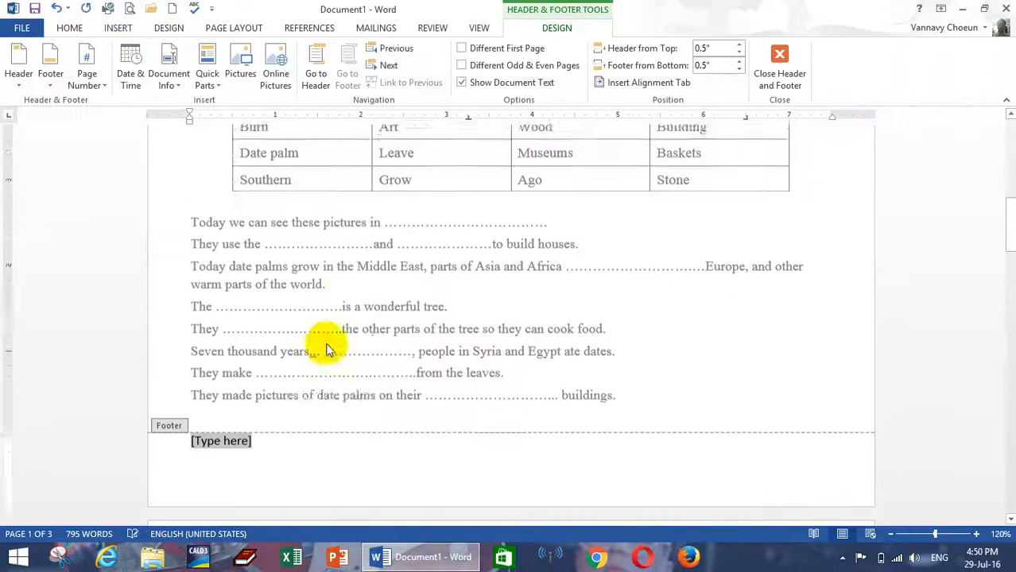
Step: Insert a Plain Number 3 page number at the bottom of the page
{"action": "scroll", "coordinate": [314, 389], "scroll_direction": "down", "scroll_amount": 1}
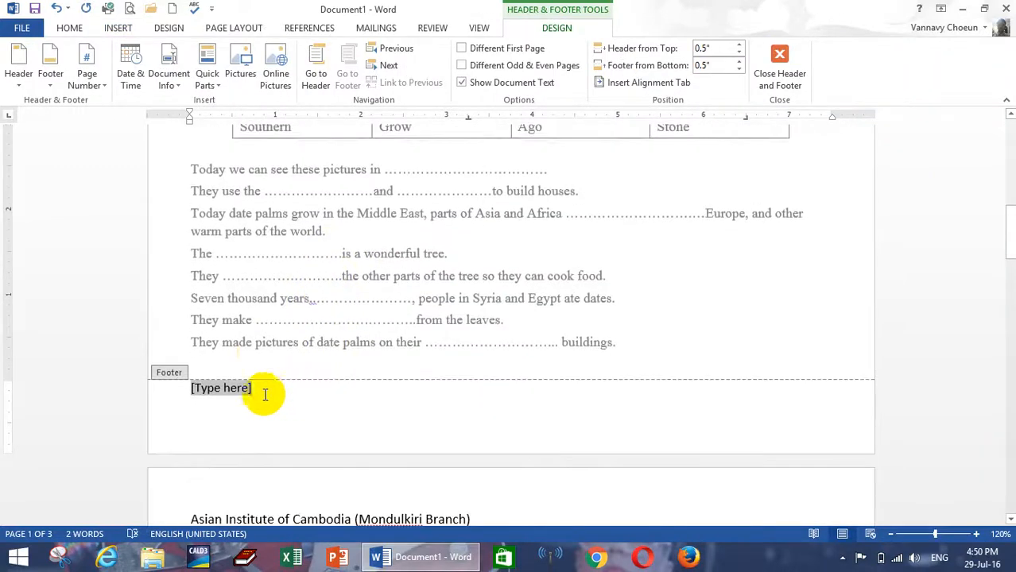
{"action": "left_click", "coordinate": [87, 70]}
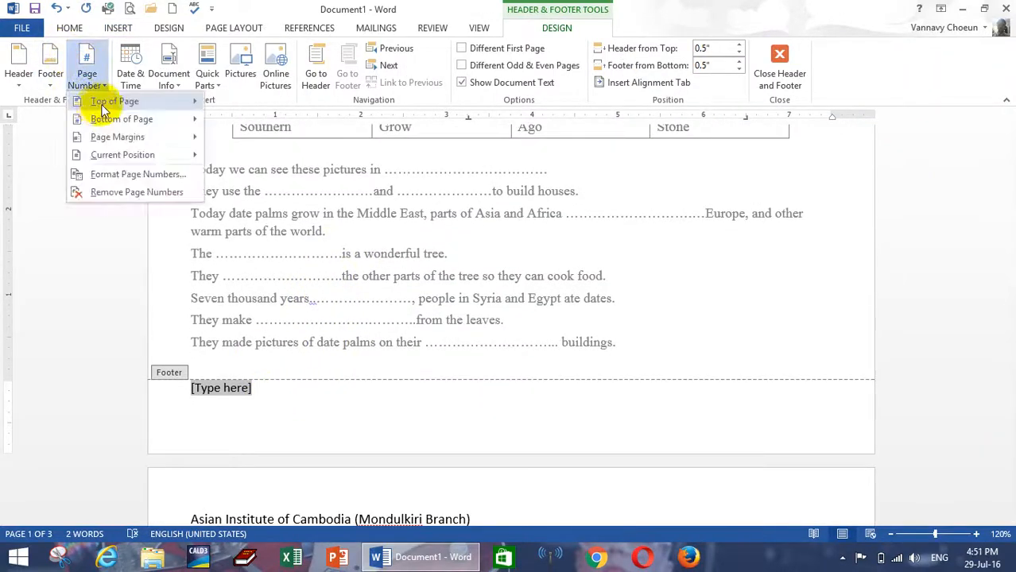
{"action": "mouse_move", "coordinate": [135, 123]}
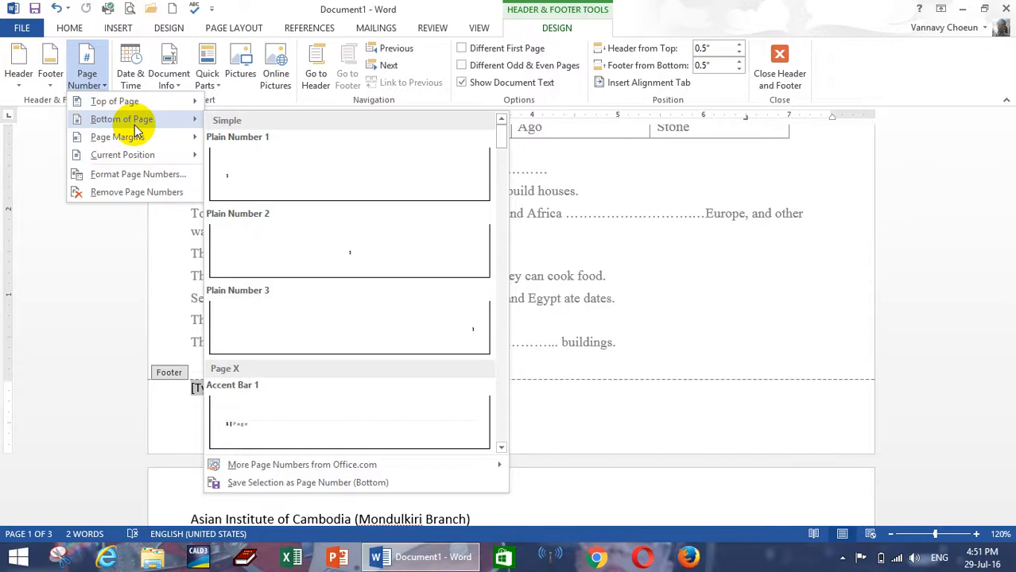
{"action": "left_click", "coordinate": [393, 328]}
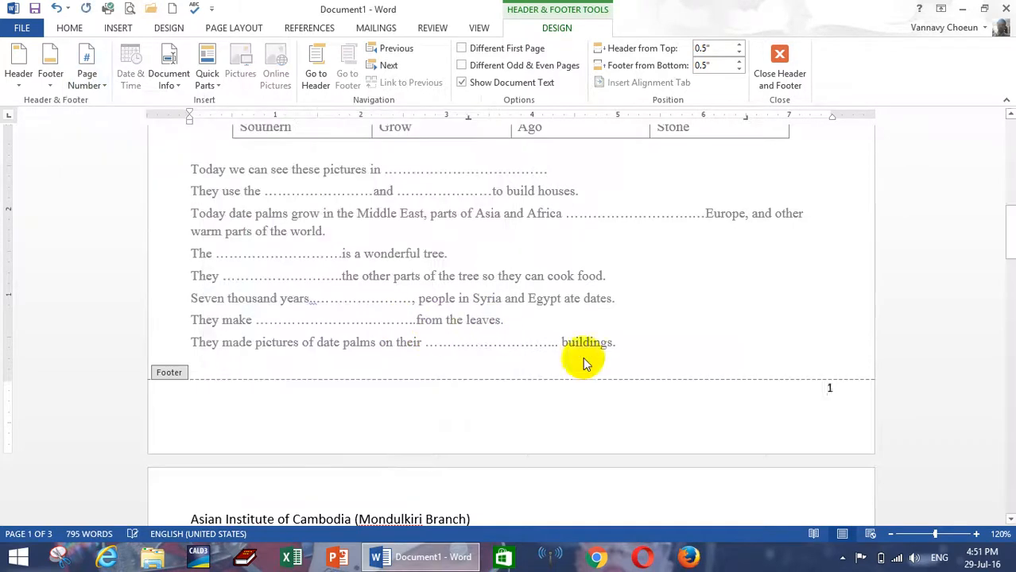
Step: Add "Page" before the page number and place "Prepared by:" with the preparer's title and name at the footer line's left edge
{"action": "type", "text": "Prepared by: Mr. ChoPage"}
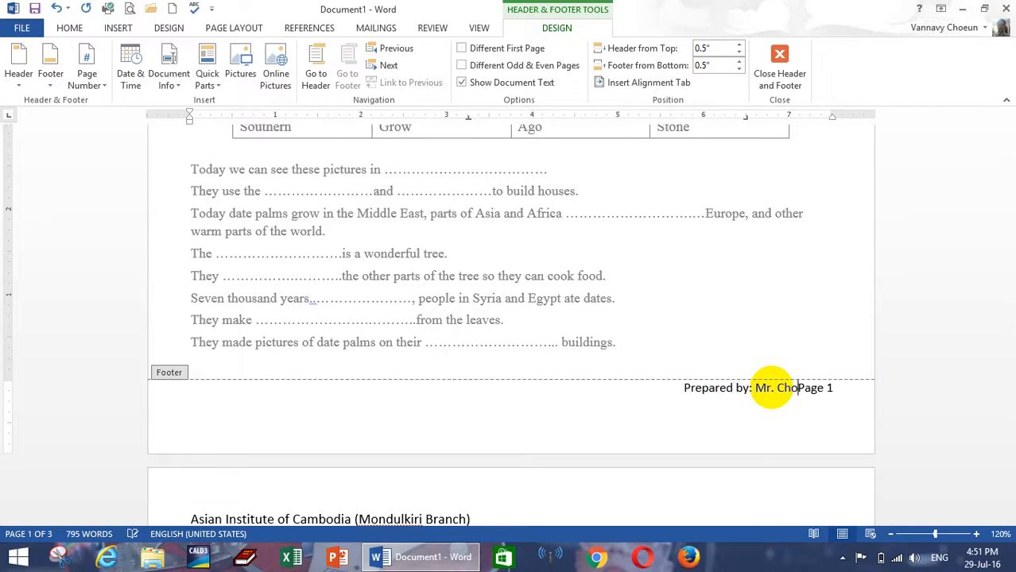
{"action": "type", "text": "annavy"}
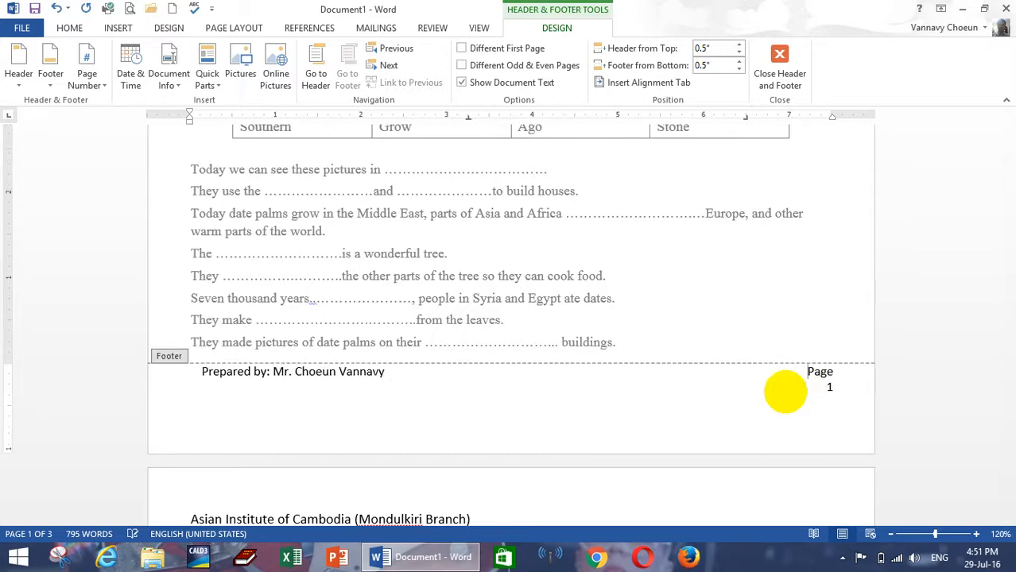
{"action": "key", "text": "BackSpace"}
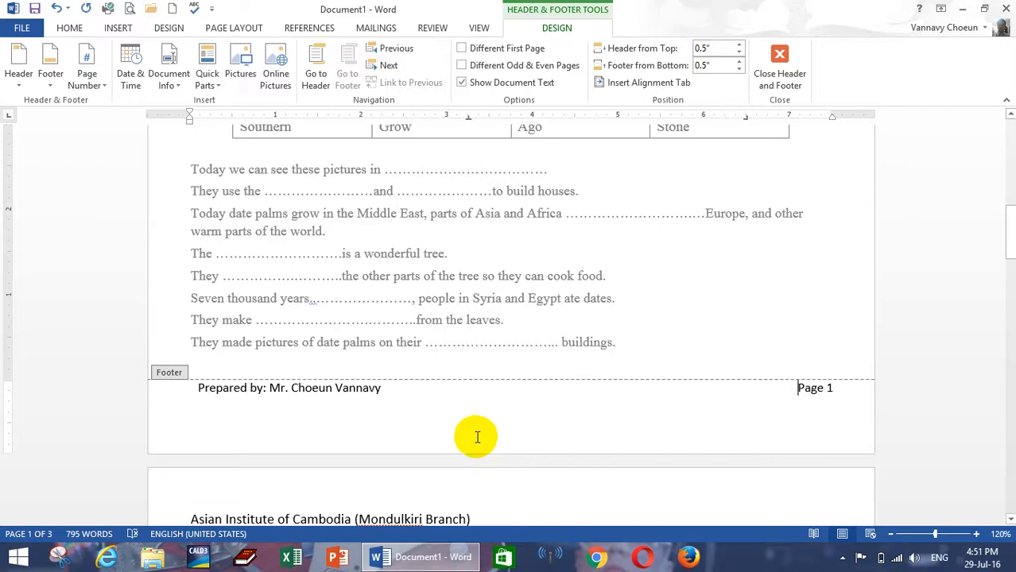
{"action": "left_click", "coordinate": [466, 400]}
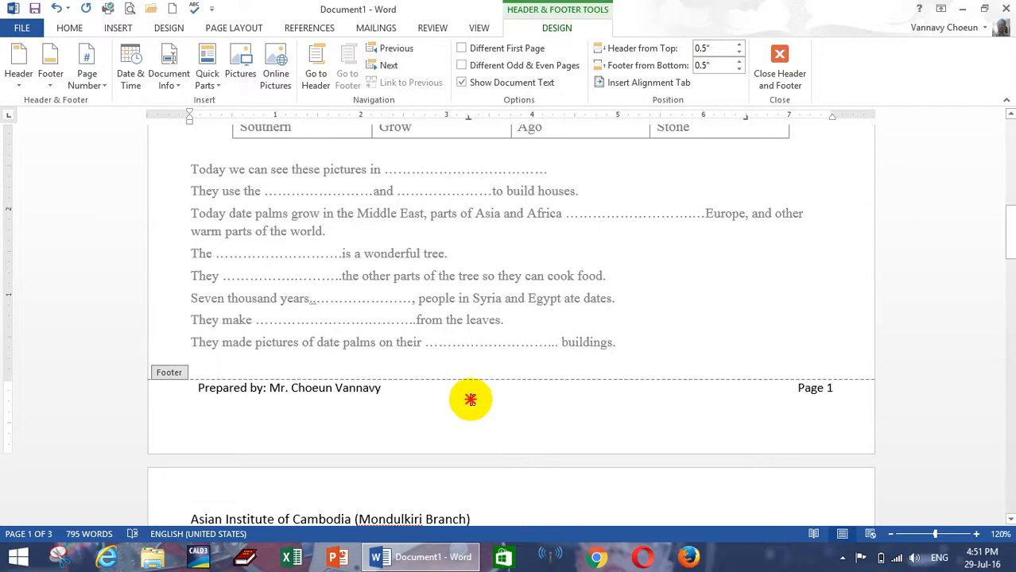
{"action": "left_click", "coordinate": [740, 45]}
{"action": "left_click", "coordinate": [740, 45]}
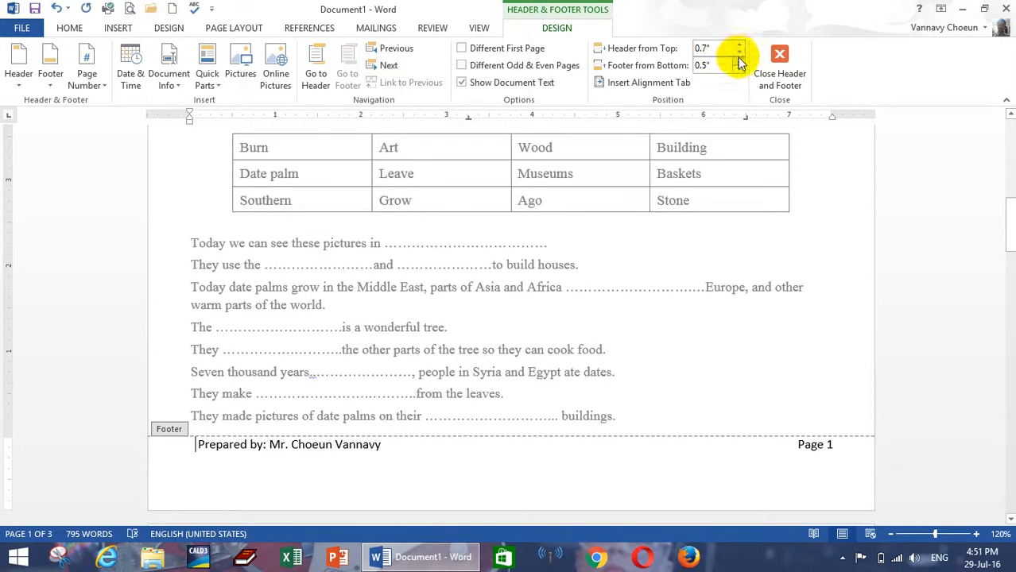
{"action": "left_click", "coordinate": [739, 53]}
{"action": "left_click", "coordinate": [738, 53]}
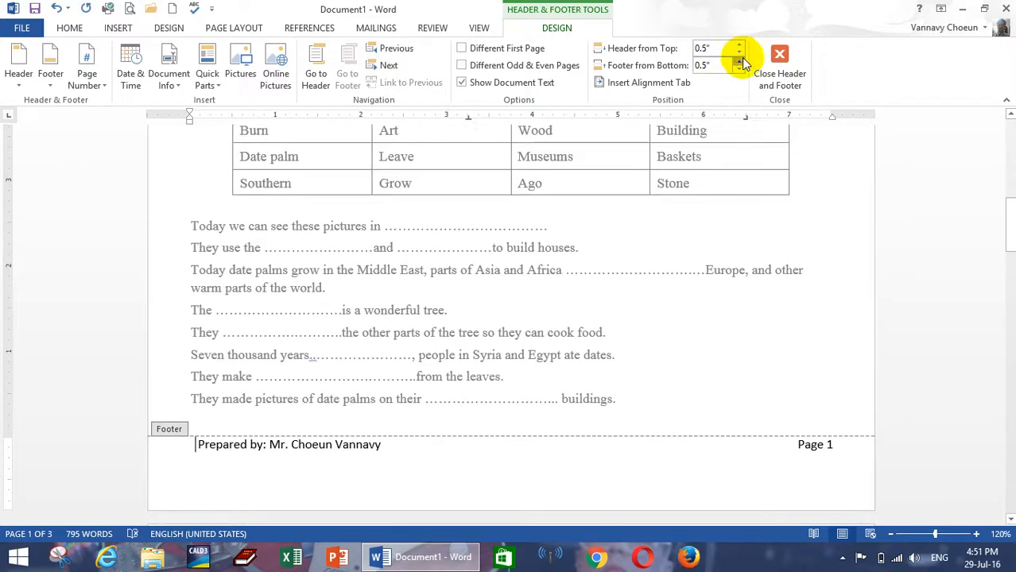
Step: Set the footer's distance from the bottom of the page to 0.4"
{"action": "left_click", "coordinate": [739, 61]}
{"action": "left_click", "coordinate": [740, 70]}
{"action": "left_click", "coordinate": [740, 69]}
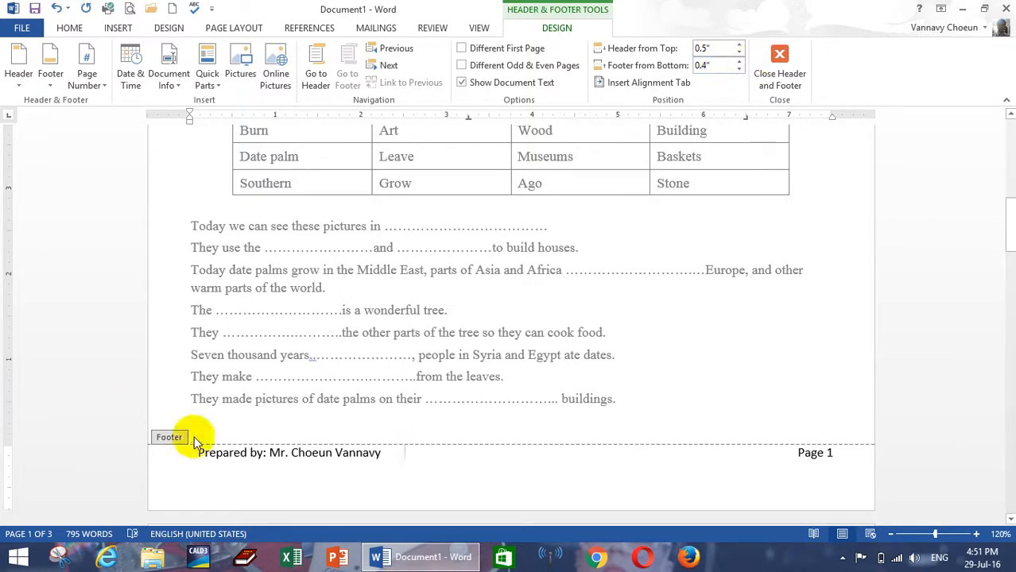
Step: Add a top border above the footer text
{"action": "left_click", "coordinate": [70, 28]}
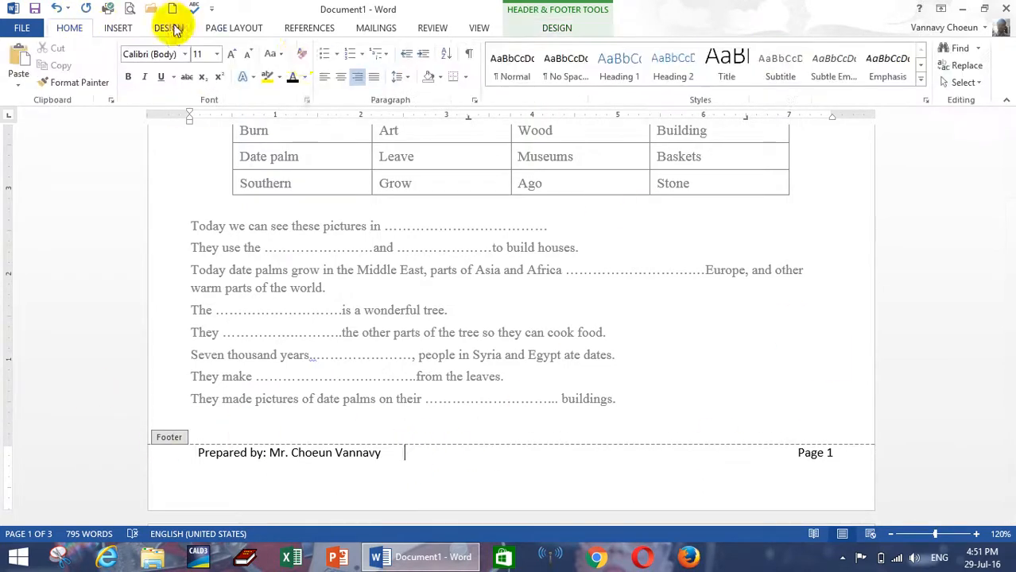
{"action": "left_click", "coordinate": [466, 80]}
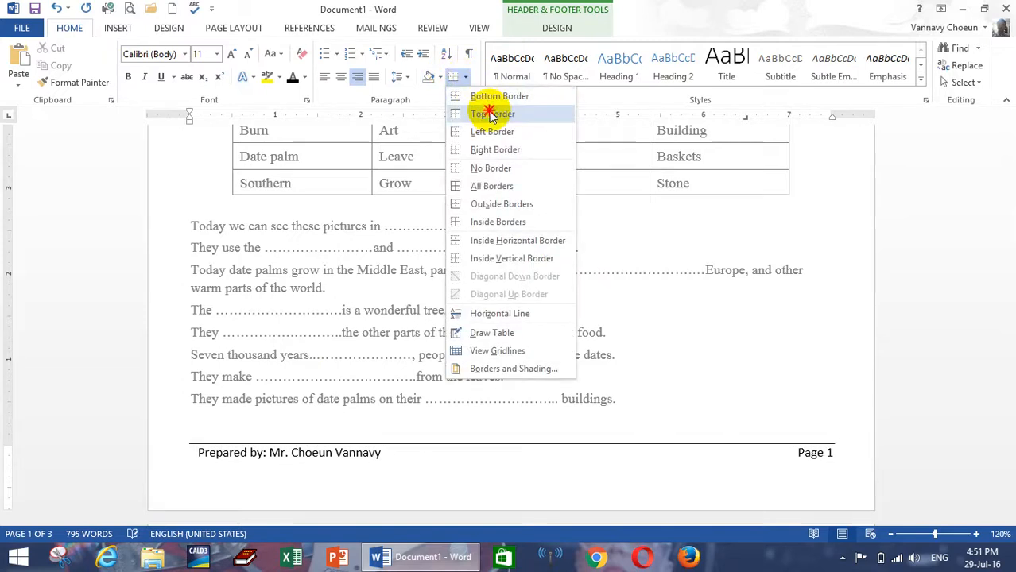
{"action": "left_click", "coordinate": [492, 114]}
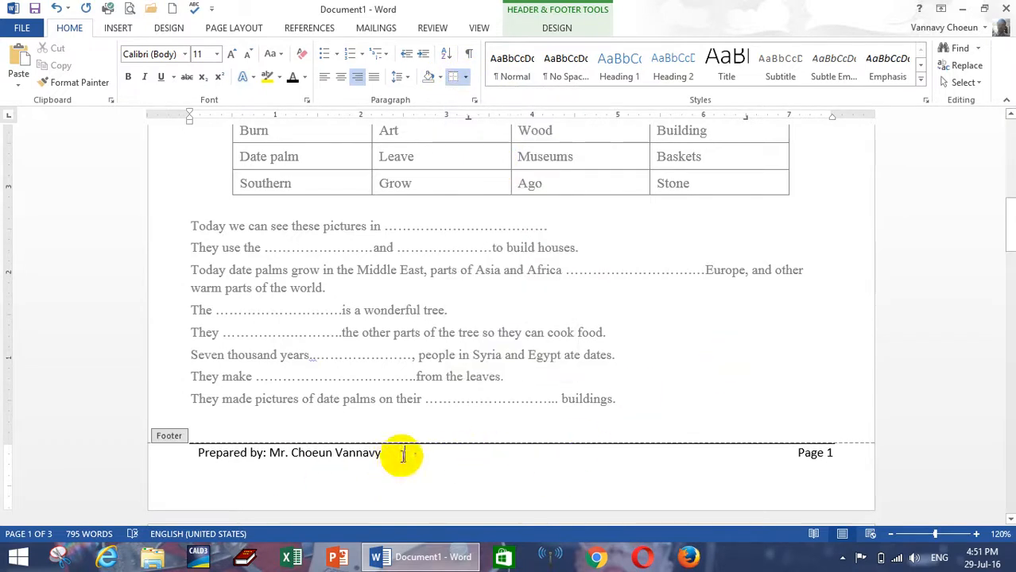
Step: Try the "Prepared by" footer text at font size 12 and return it to 11
{"action": "left_click_drag", "start_coordinate": [403, 455], "coordinate": [191, 450]}
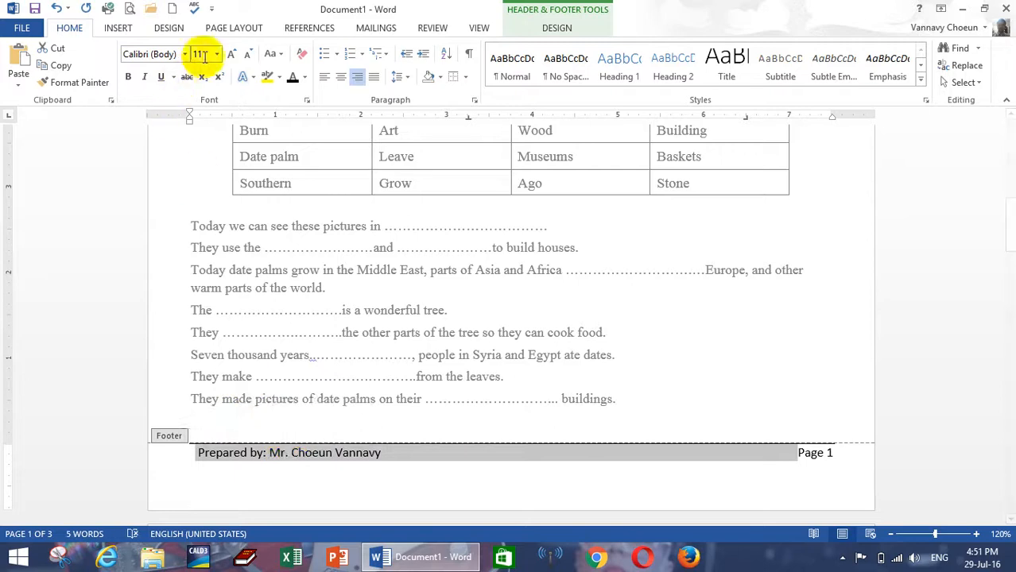
{"action": "left_click", "coordinate": [231, 53]}
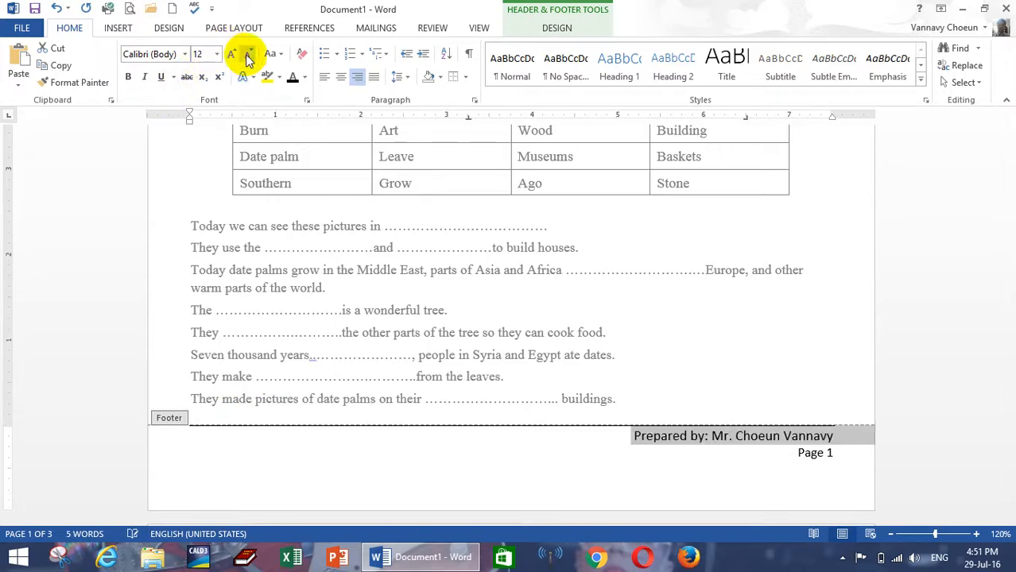
{"action": "left_click", "coordinate": [248, 57]}
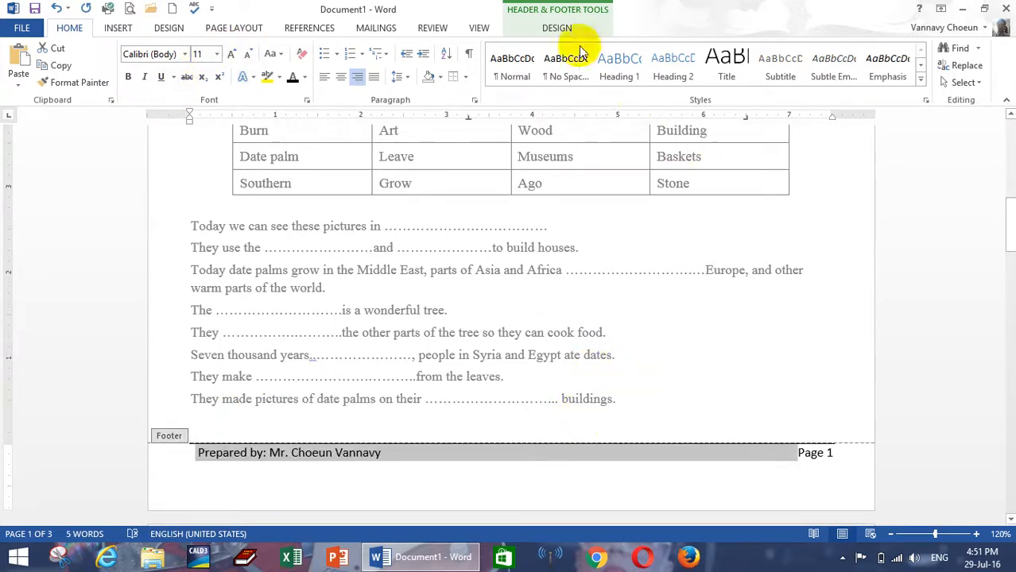
Step: Close the footer and return to the document body
{"action": "left_click", "coordinate": [558, 29]}
{"action": "left_click", "coordinate": [779, 70]}
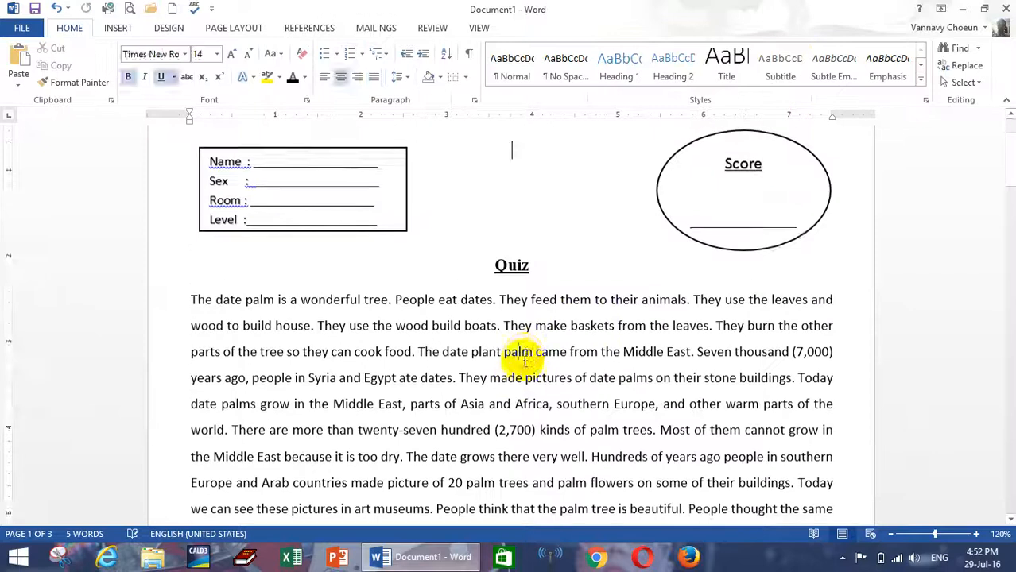
Step: Examine the header, the footer text and the page numbers on all three pages of the document
{"action": "scroll", "coordinate": [508, 341], "scroll_direction": "down", "scroll_amount": 15}
{"action": "scroll", "coordinate": [429, 318], "scroll_direction": "down", "scroll_amount": 2}
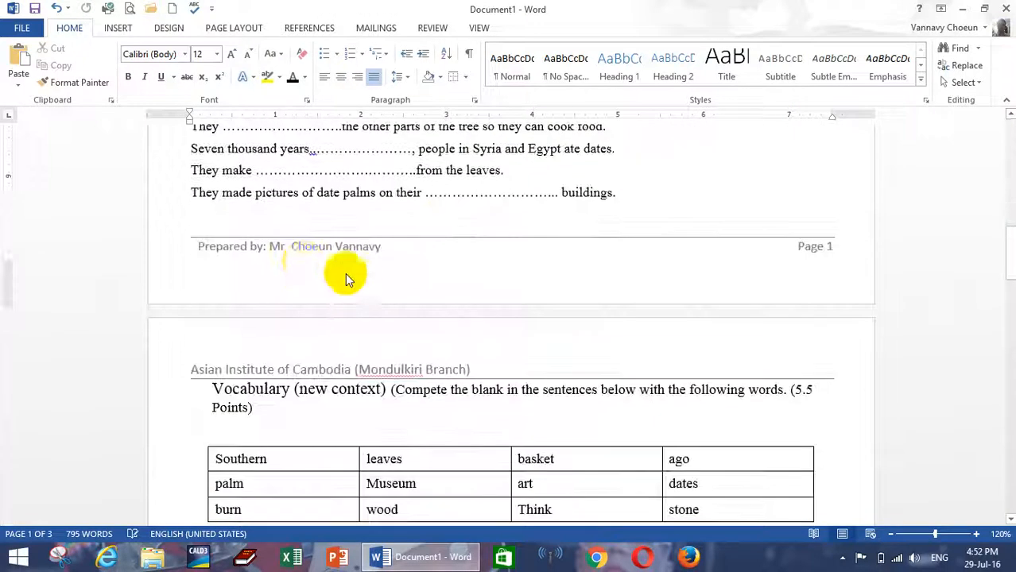
{"action": "scroll", "coordinate": [649, 236], "scroll_direction": "down", "scroll_amount": 15}
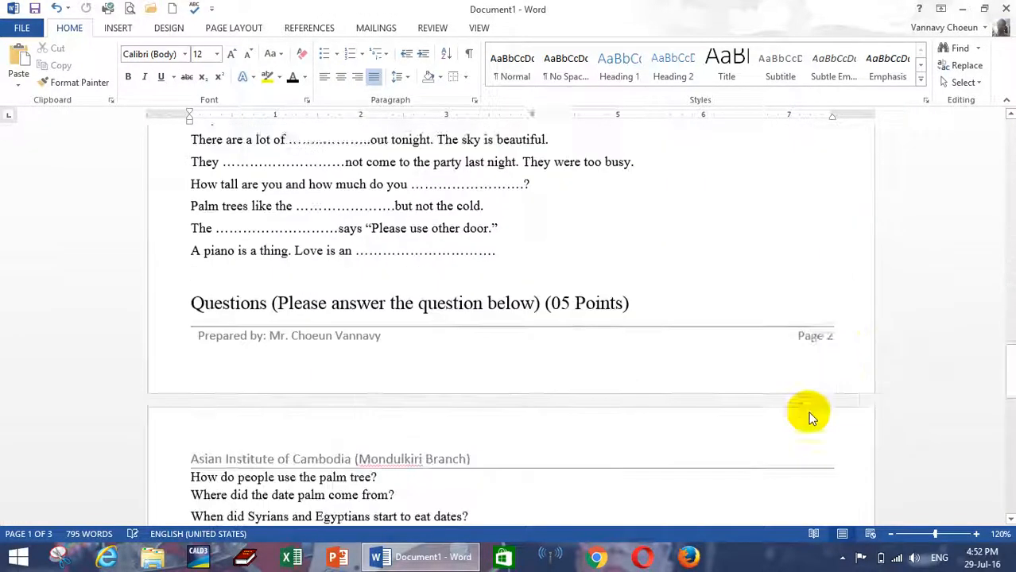
{"action": "scroll", "coordinate": [738, 351], "scroll_direction": "down", "scroll_amount": 18}
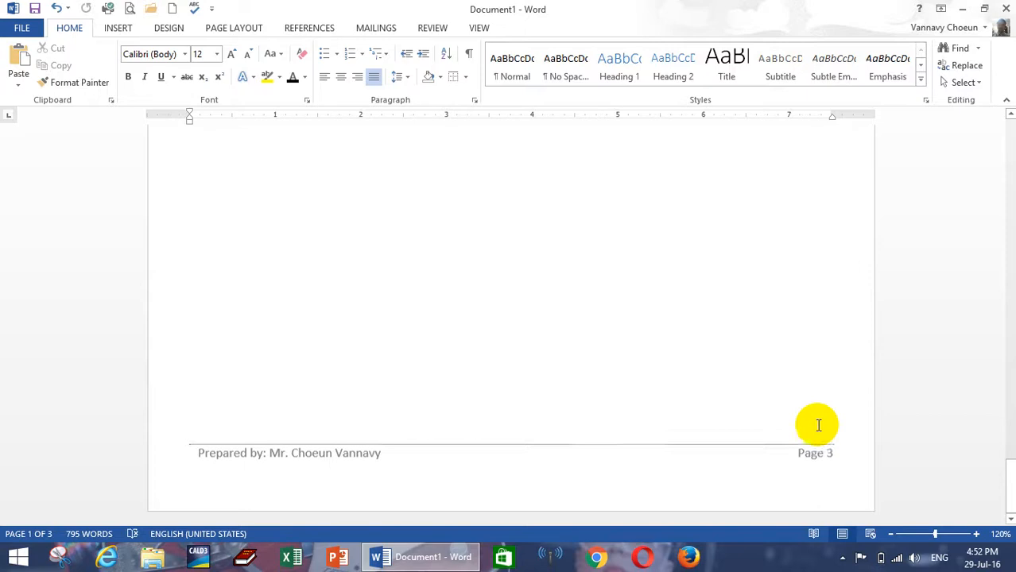
{"action": "scroll", "coordinate": [313, 234], "scroll_direction": "up", "scroll_amount": 18}
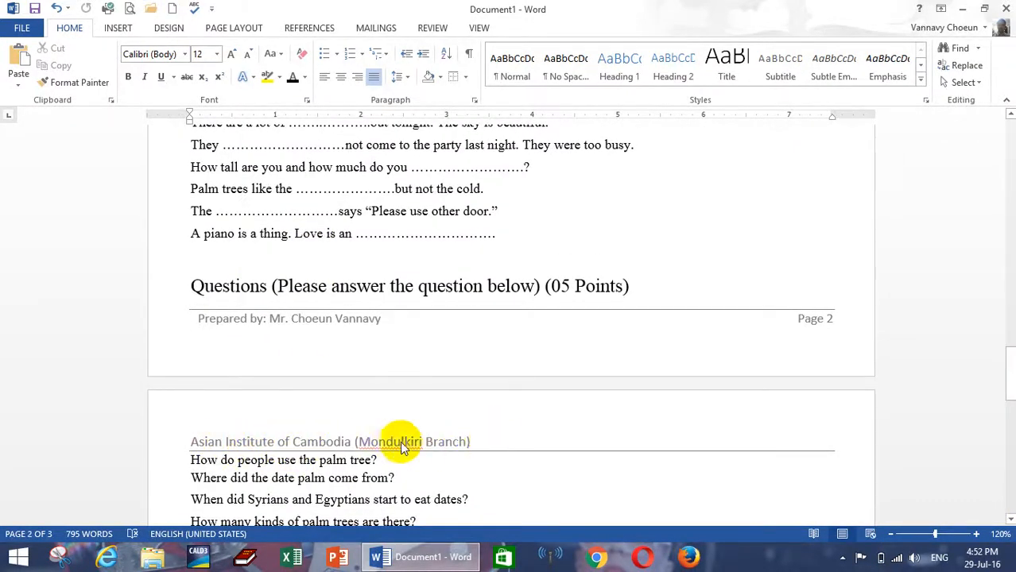
{"action": "scroll", "coordinate": [330, 462], "scroll_direction": "up", "scroll_amount": 3}
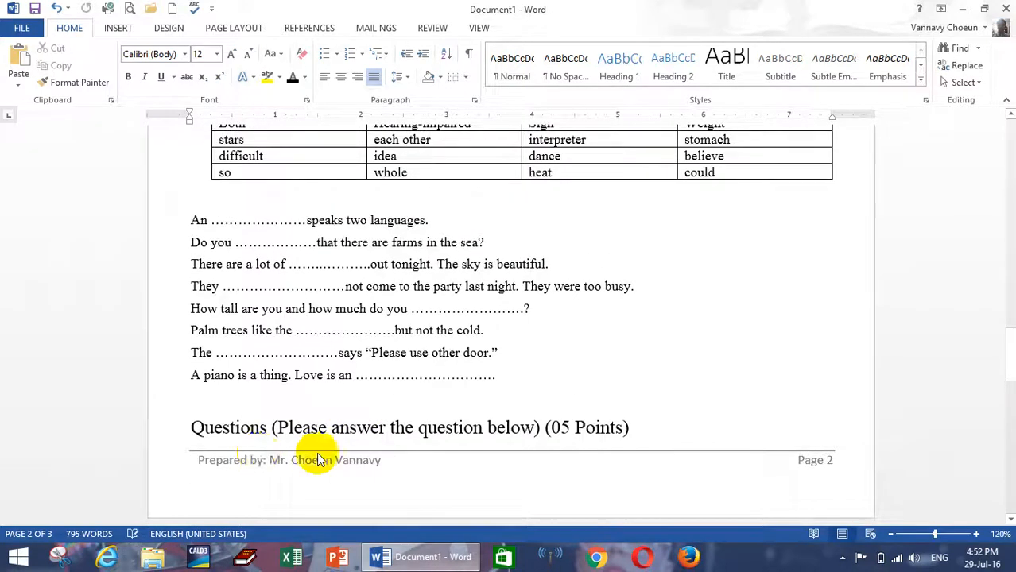
{"action": "scroll", "coordinate": [469, 311], "scroll_direction": "up", "scroll_amount": 6}
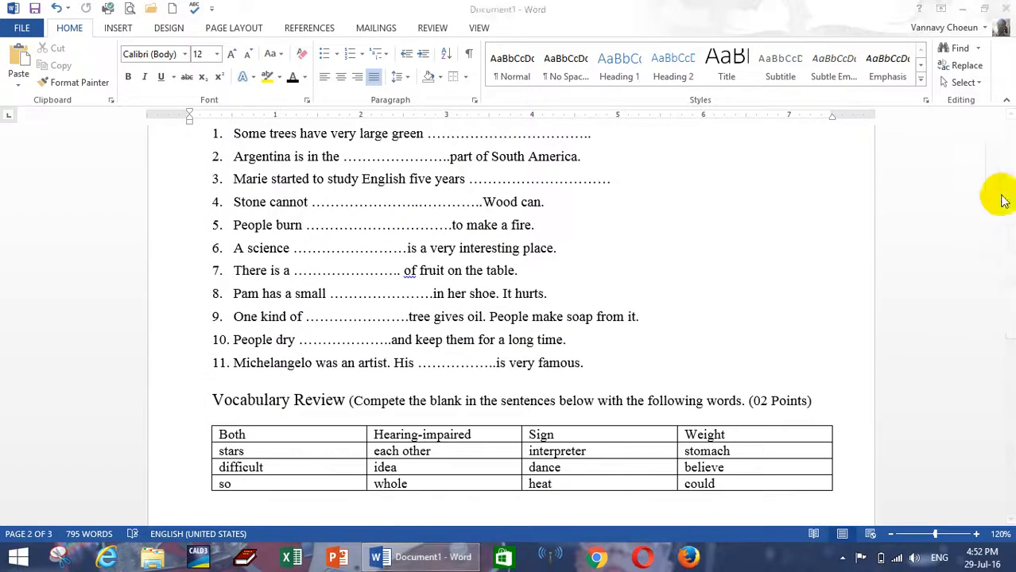
{"action": "scroll", "coordinate": [953, 337], "scroll_direction": "up", "scroll_amount": 3}
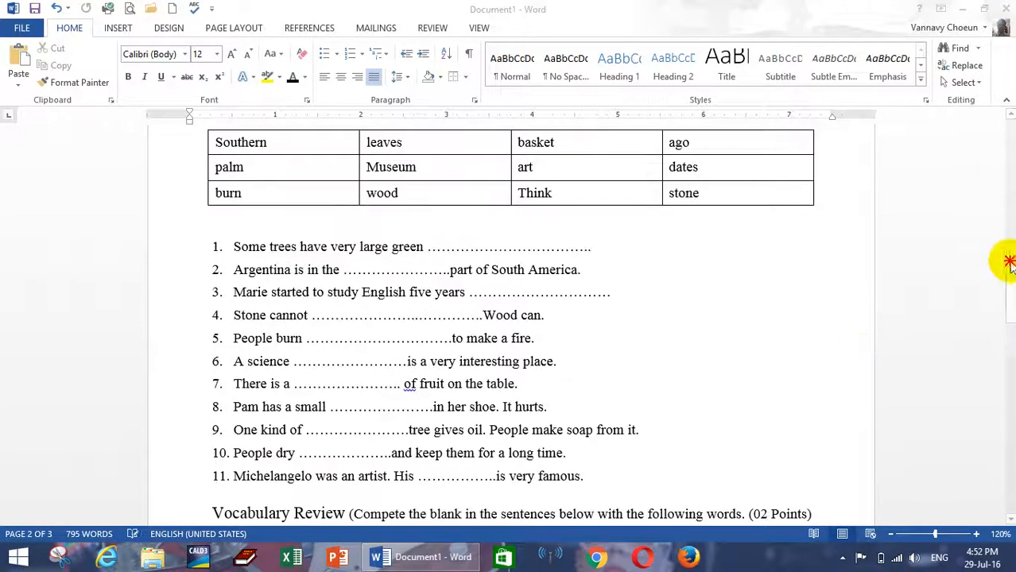
{"action": "scroll", "coordinate": [308, 327], "scroll_direction": "up", "scroll_amount": 9}
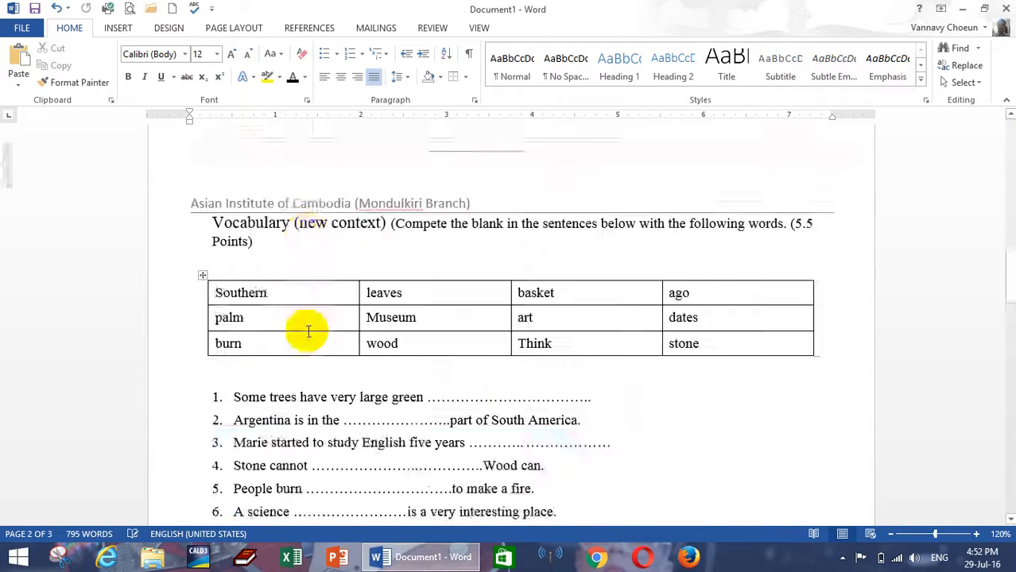
{"action": "scroll", "coordinate": [309, 326], "scroll_direction": "up", "scroll_amount": 10}
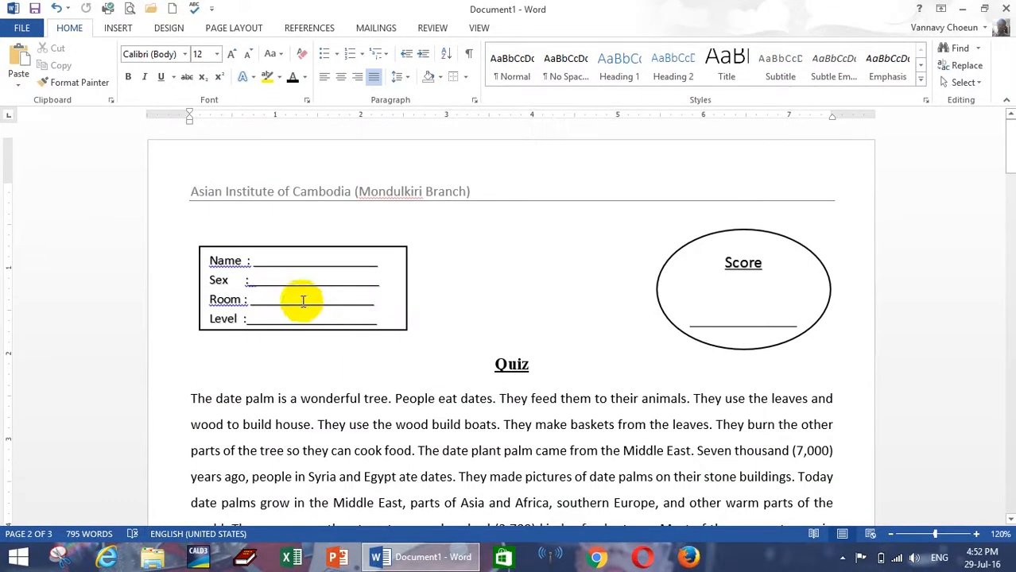
{"action": "left_click", "coordinate": [386, 272]}
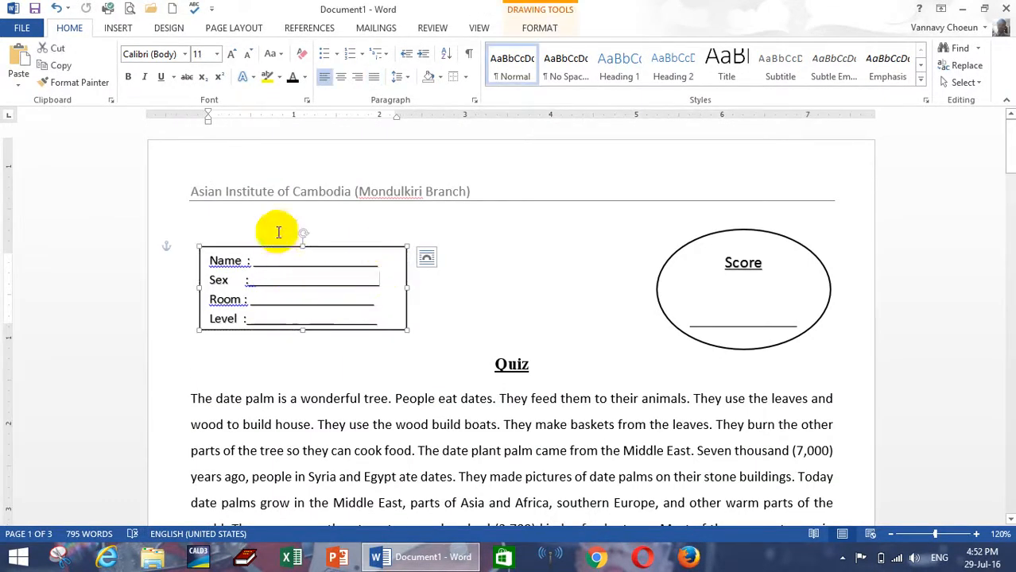
{"action": "left_click", "coordinate": [116, 29]}
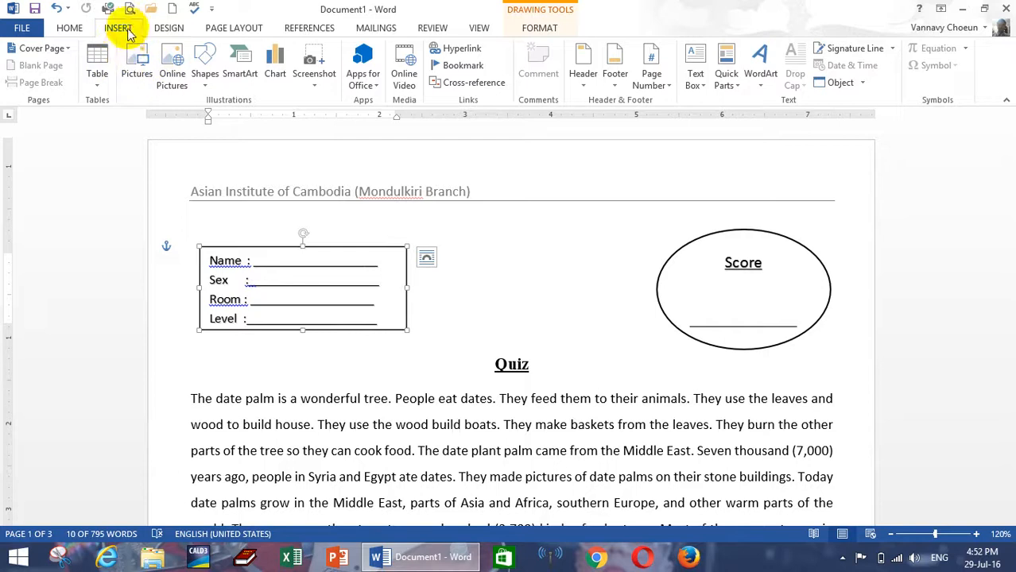
{"action": "left_click", "coordinate": [69, 28]}
{"action": "left_click", "coordinate": [116, 28]}
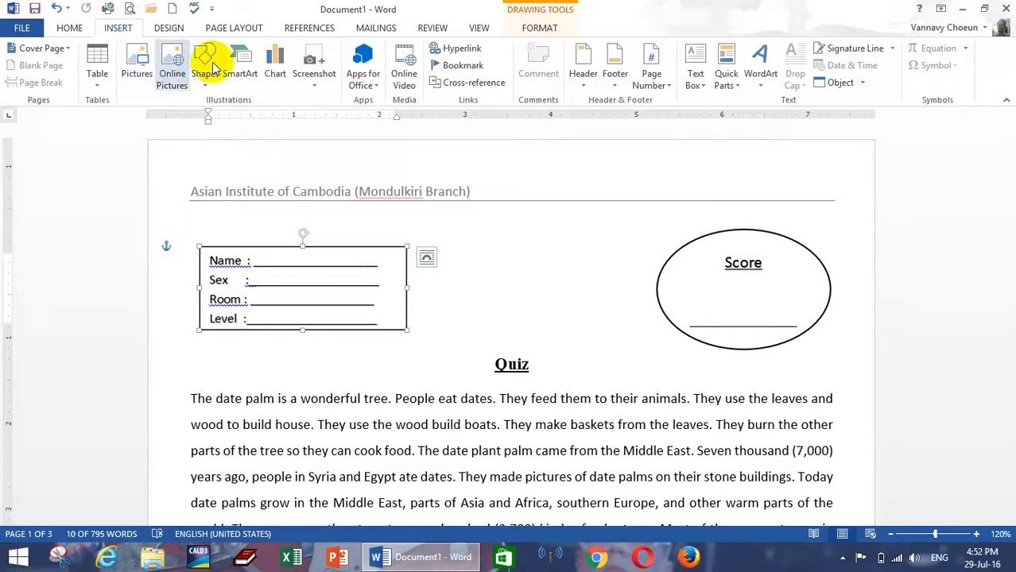
{"action": "left_click", "coordinate": [69, 28]}
{"action": "left_click", "coordinate": [484, 288]}
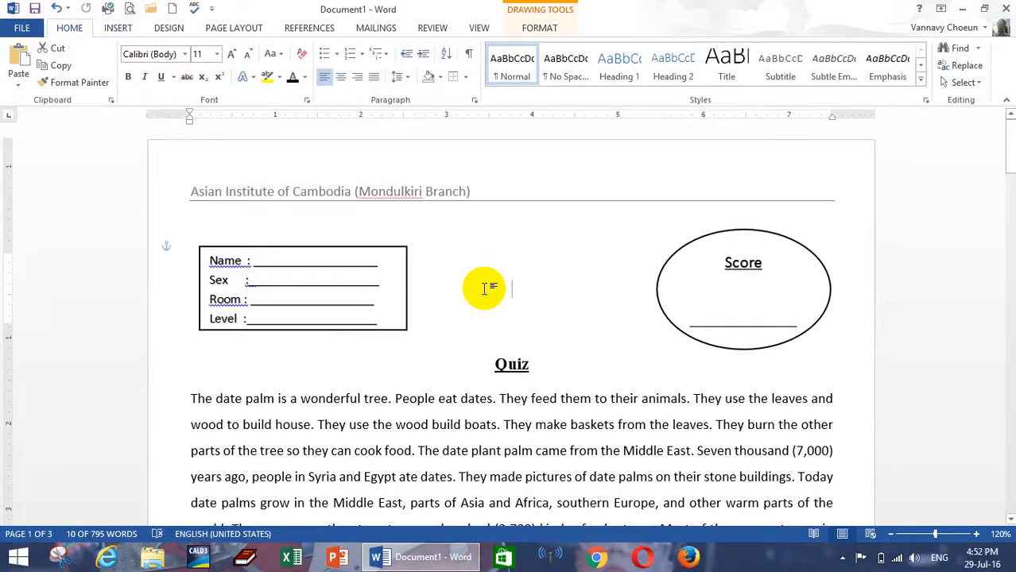
Step: Try left alignment on the reading passage below the Quiz heading
{"action": "scroll", "coordinate": [581, 344], "scroll_direction": "down", "scroll_amount": 1}
{"action": "scroll", "coordinate": [398, 338], "scroll_direction": "down", "scroll_amount": 2}
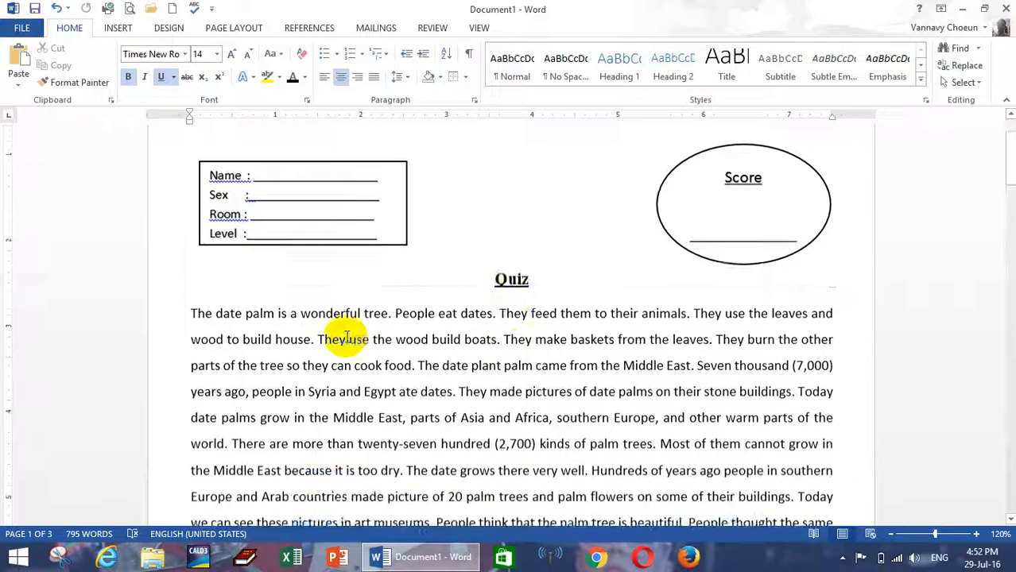
{"action": "scroll", "coordinate": [347, 337], "scroll_direction": "down", "scroll_amount": 5}
{"action": "scroll", "coordinate": [335, 298], "scroll_direction": "up", "scroll_amount": 3}
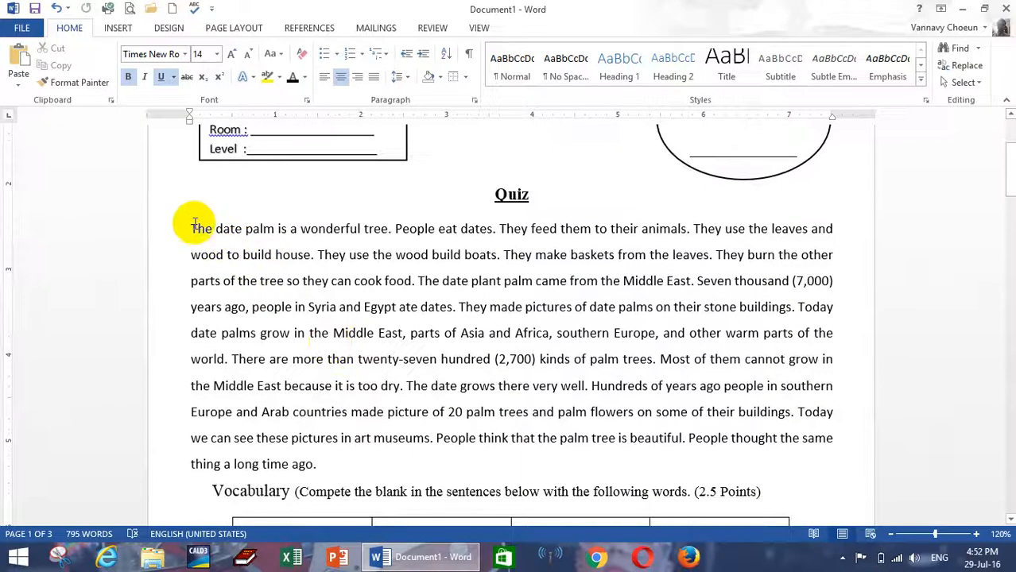
{"action": "left_click_drag", "start_coordinate": [195, 225], "coordinate": [605, 469]}
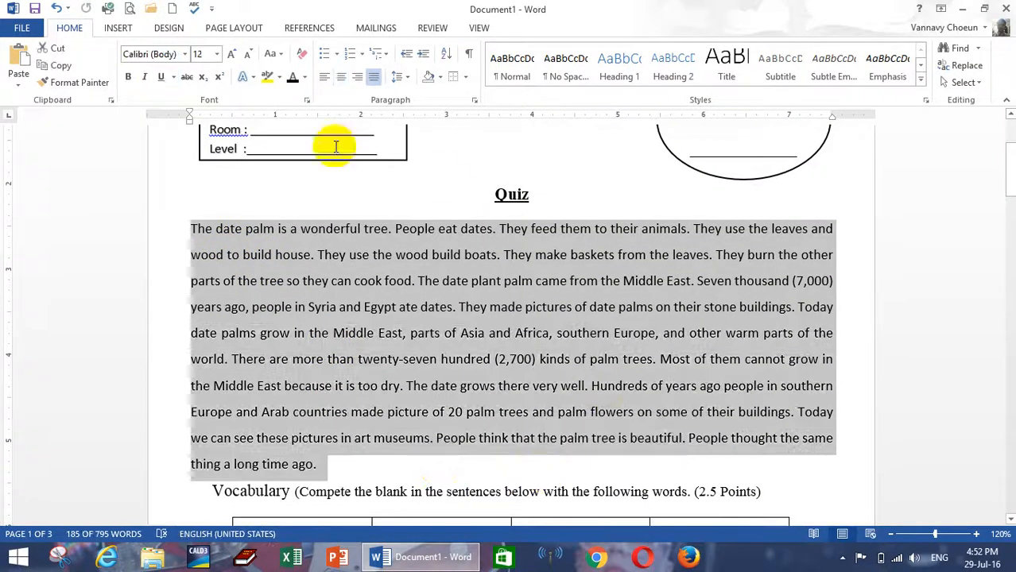
{"action": "left_click", "coordinate": [325, 78]}
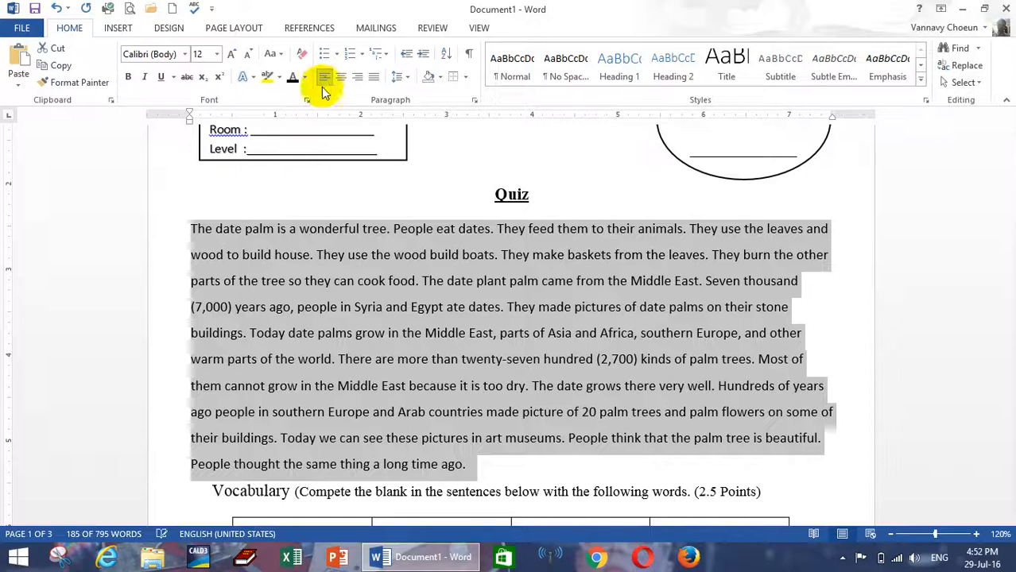
{"action": "left_click", "coordinate": [405, 412]}
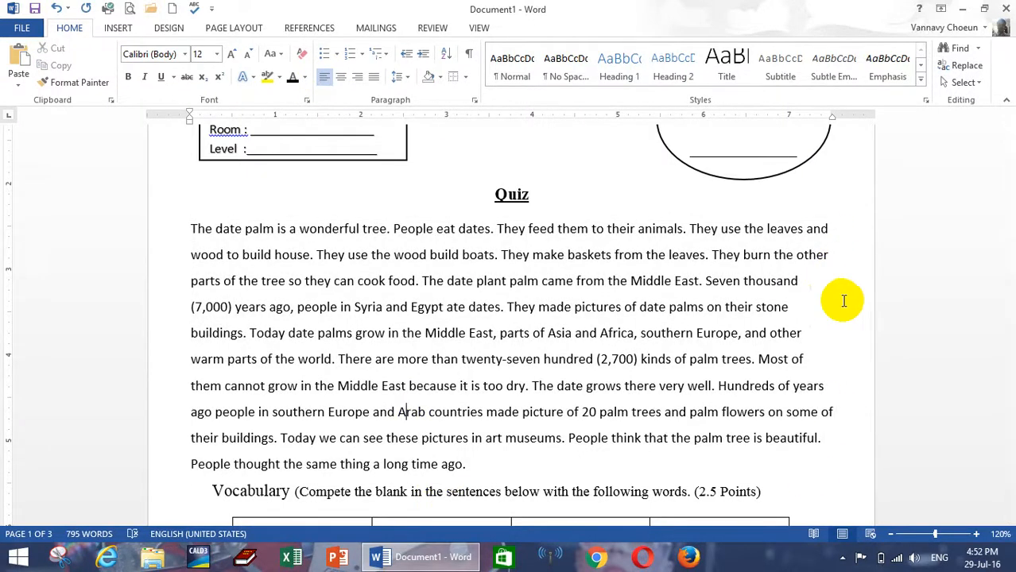
Step: Justify the whole reading passage between the Quiz and Vocabulary headings
{"action": "scroll", "coordinate": [821, 334], "scroll_direction": "down", "scroll_amount": 1}
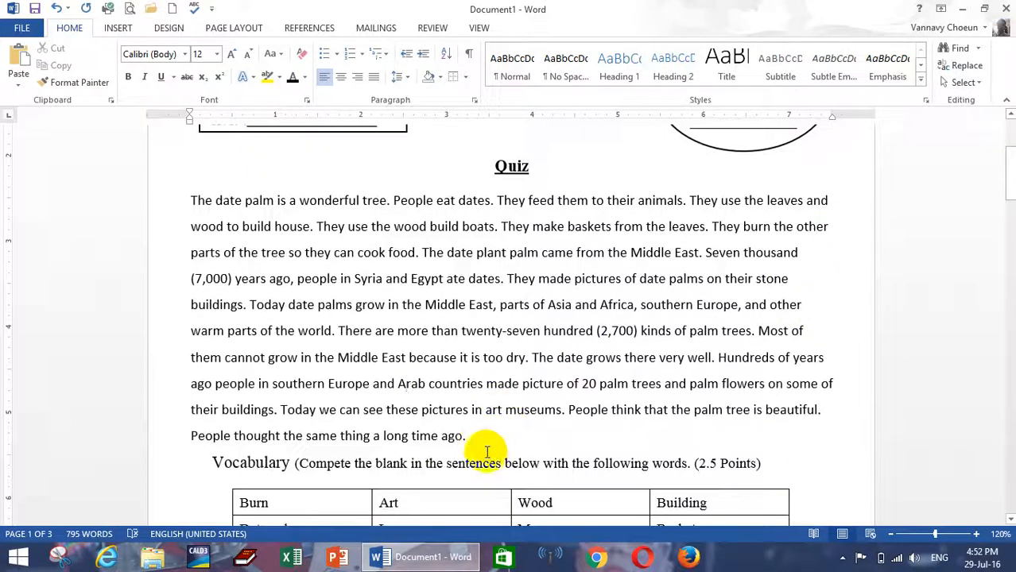
{"action": "left_click_drag", "start_coordinate": [474, 437], "coordinate": [198, 193]}
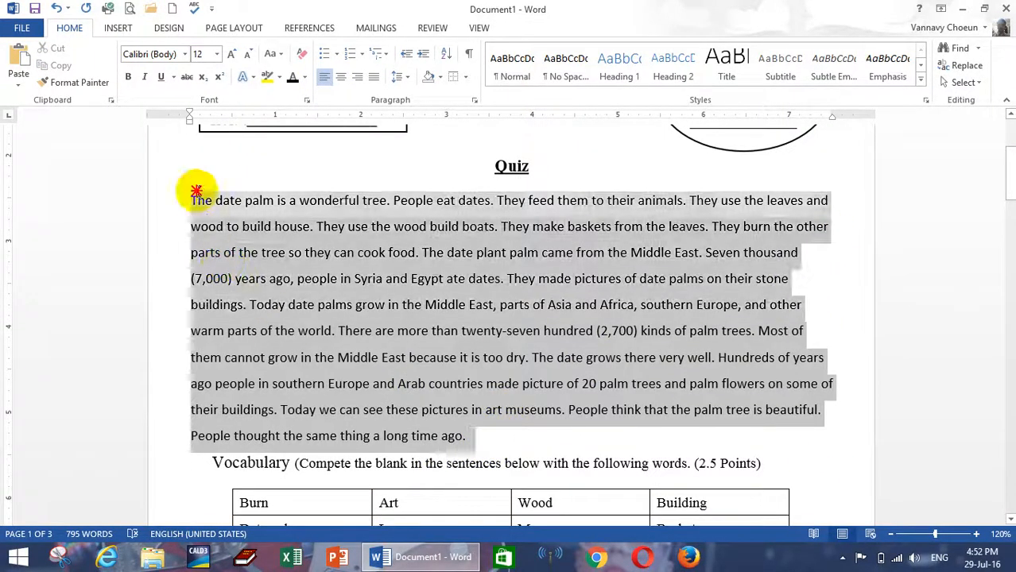
{"action": "left_click", "coordinate": [376, 77]}
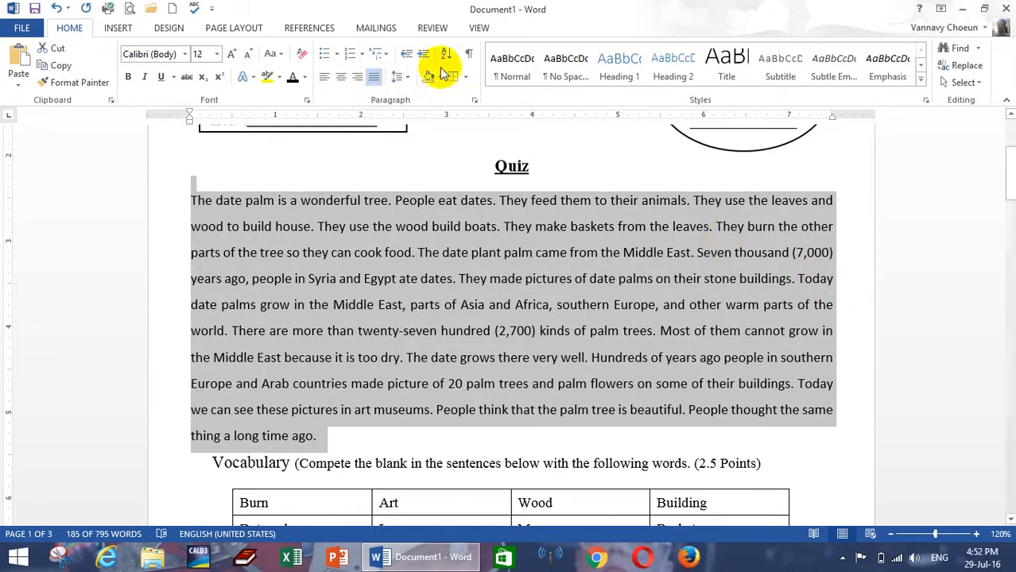
Step: Try 1.0 line spacing on the reading passage and set it to 1.5
{"action": "left_click", "coordinate": [398, 76]}
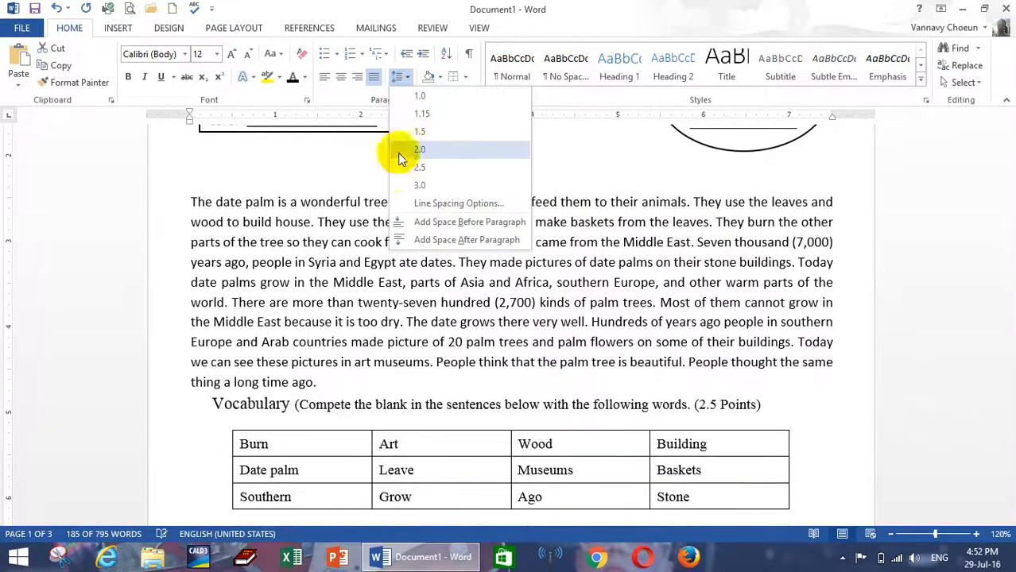
{"action": "left_click", "coordinate": [408, 96]}
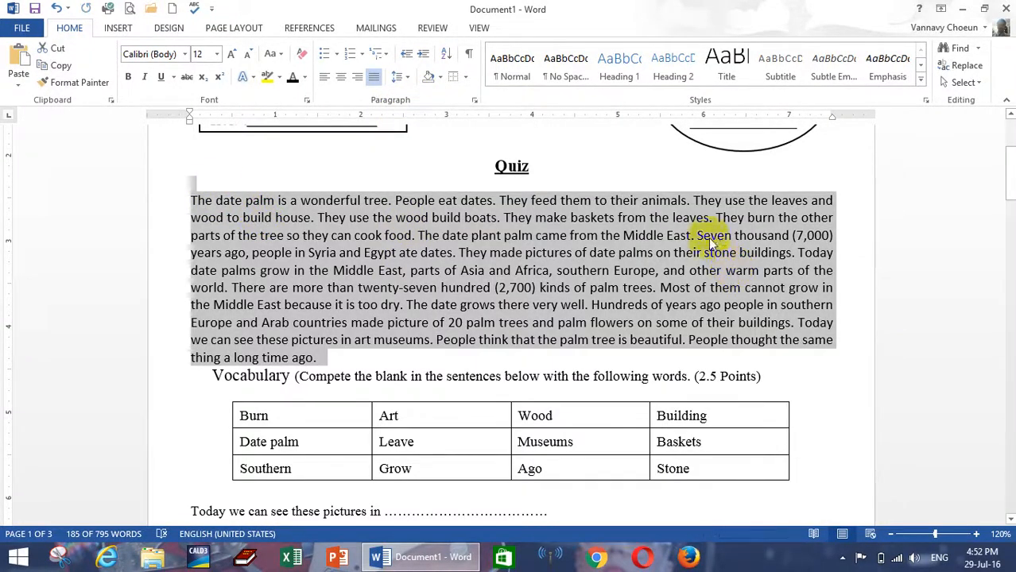
{"action": "left_click", "coordinate": [398, 77]}
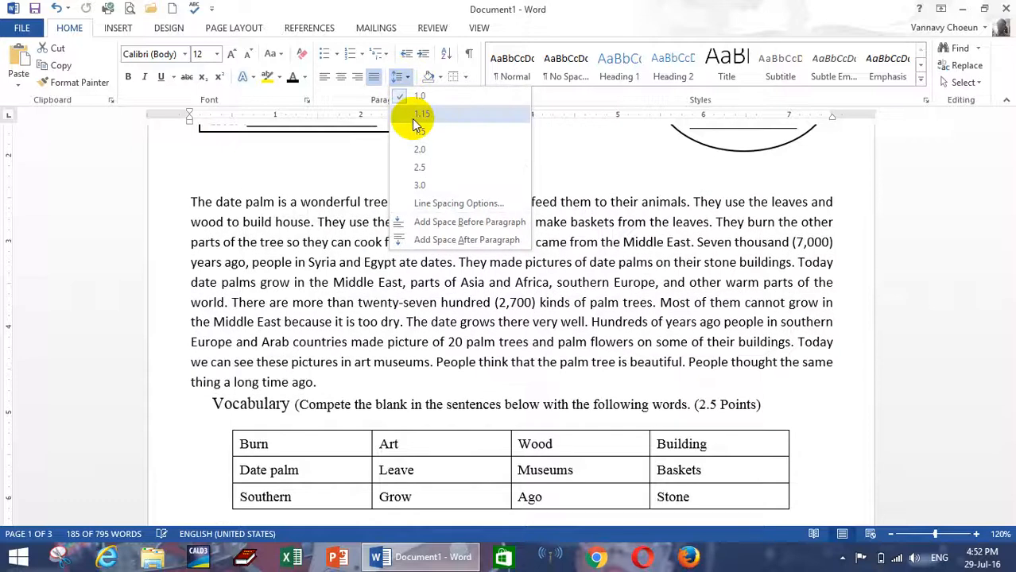
{"action": "left_click", "coordinate": [419, 131]}
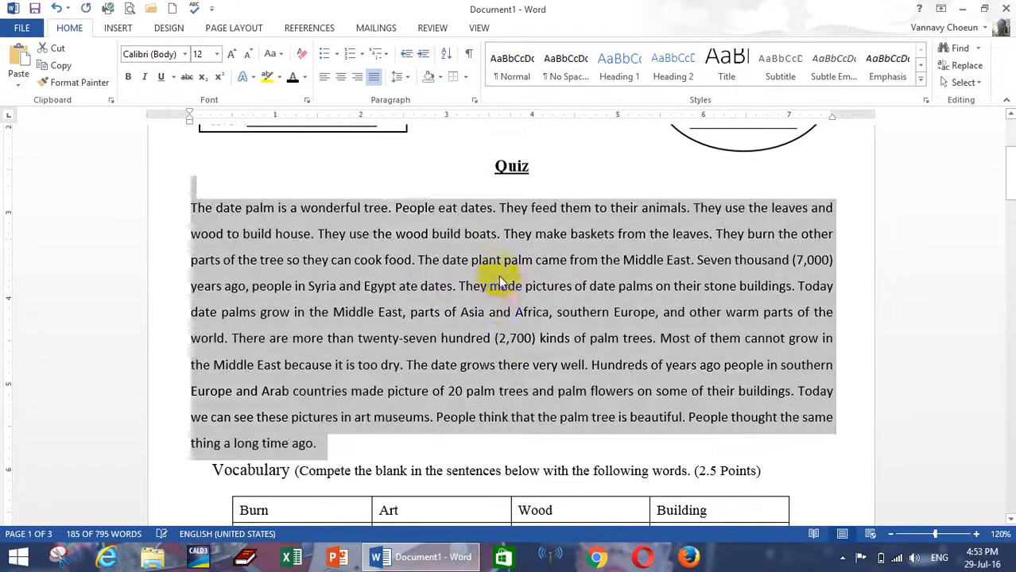
{"action": "scroll", "coordinate": [465, 261], "scroll_direction": "down", "scroll_amount": 1}
{"action": "left_click", "coordinate": [448, 284]}
Step: Insert a blank line between the end of the reading passage and the Vocabulary heading
{"action": "scroll", "coordinate": [445, 285], "scroll_direction": "up", "scroll_amount": 1}
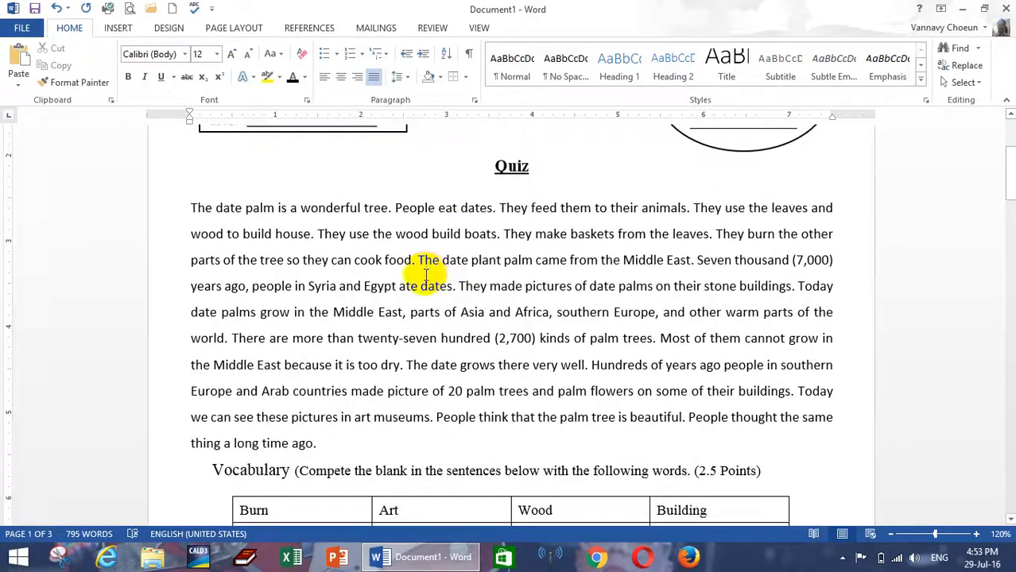
{"action": "scroll", "coordinate": [329, 397], "scroll_direction": "down", "scroll_amount": 1}
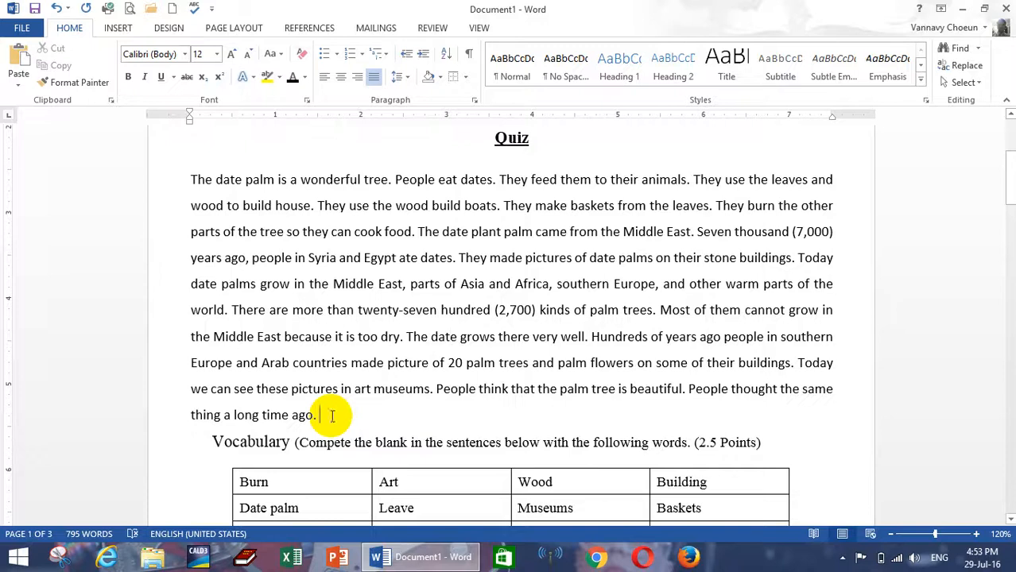
{"action": "key", "text": "Return"}
Step: Add the title "The Date Palm" on the empty line directly above the reading passage
{"action": "scroll", "coordinate": [554, 261], "scroll_direction": "up", "scroll_amount": 3}
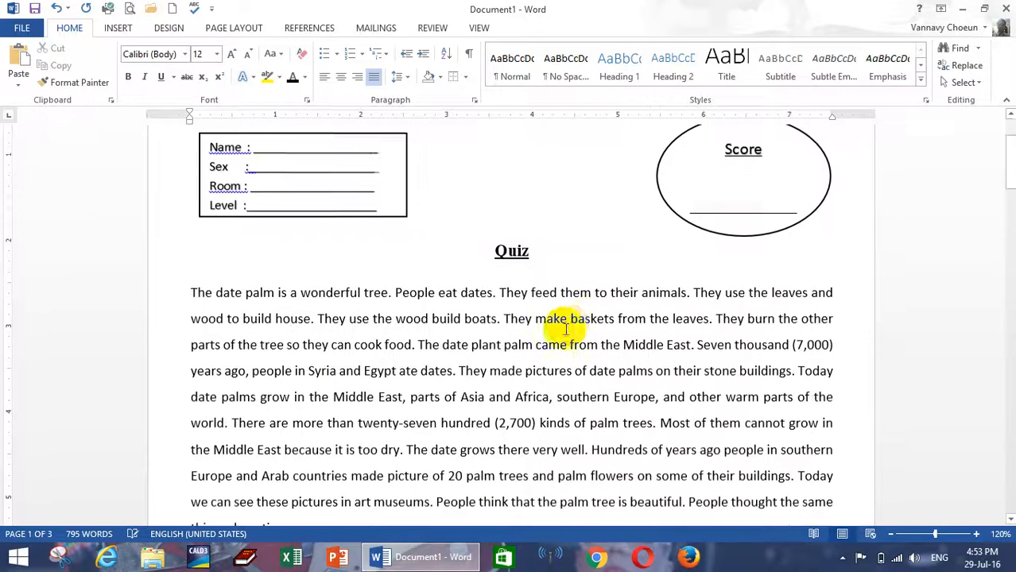
{"action": "scroll", "coordinate": [352, 279], "scroll_direction": "down", "scroll_amount": 1}
{"action": "scroll", "coordinate": [578, 196], "scroll_direction": "down", "scroll_amount": 2}
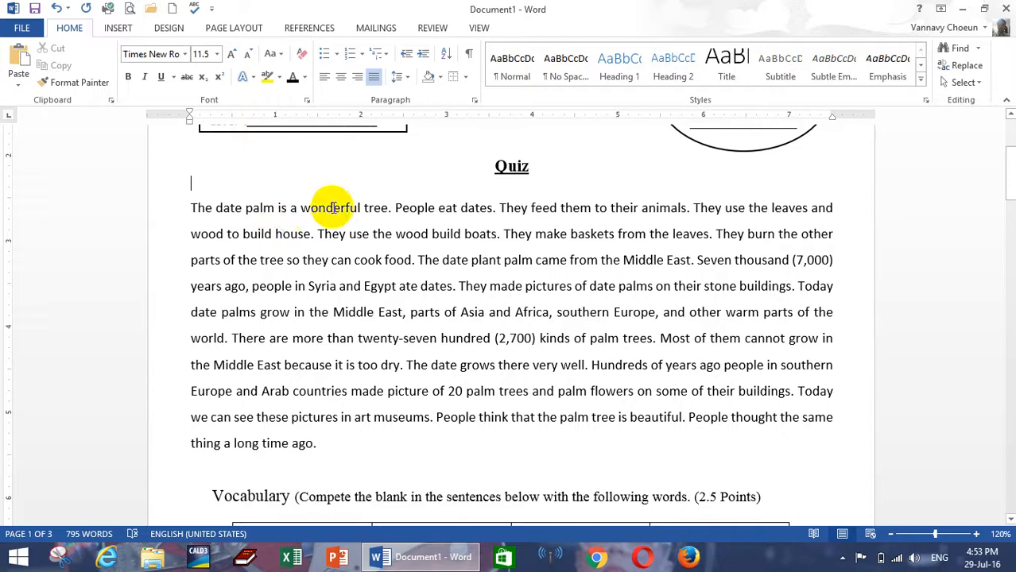
{"action": "scroll", "coordinate": [296, 213], "scroll_direction": "up", "scroll_amount": 1}
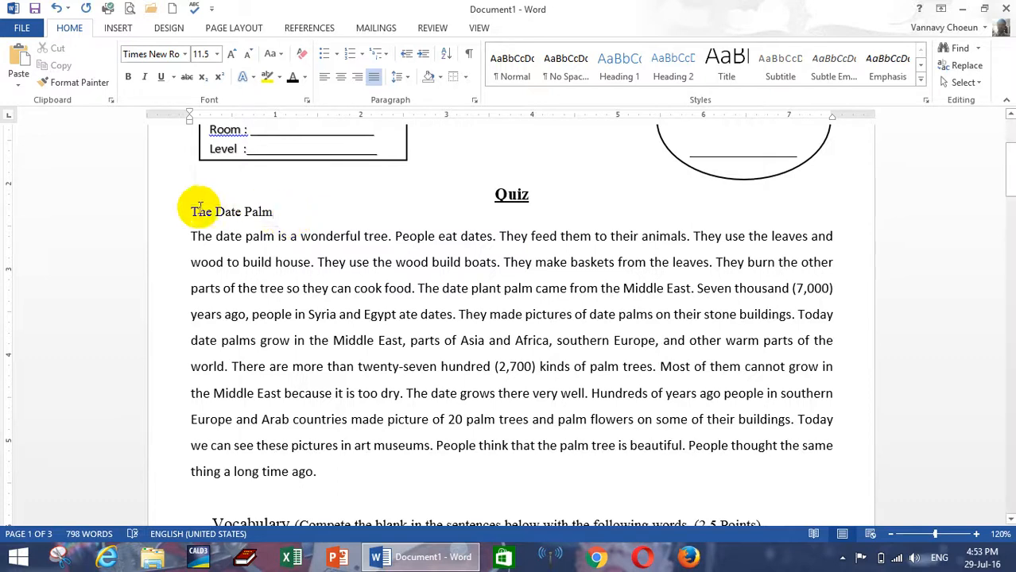
Step: Make the passage title "The Date Palm" bold and underlined
{"action": "left_click", "coordinate": [173, 213]}
{"action": "left_click", "coordinate": [188, 183]}
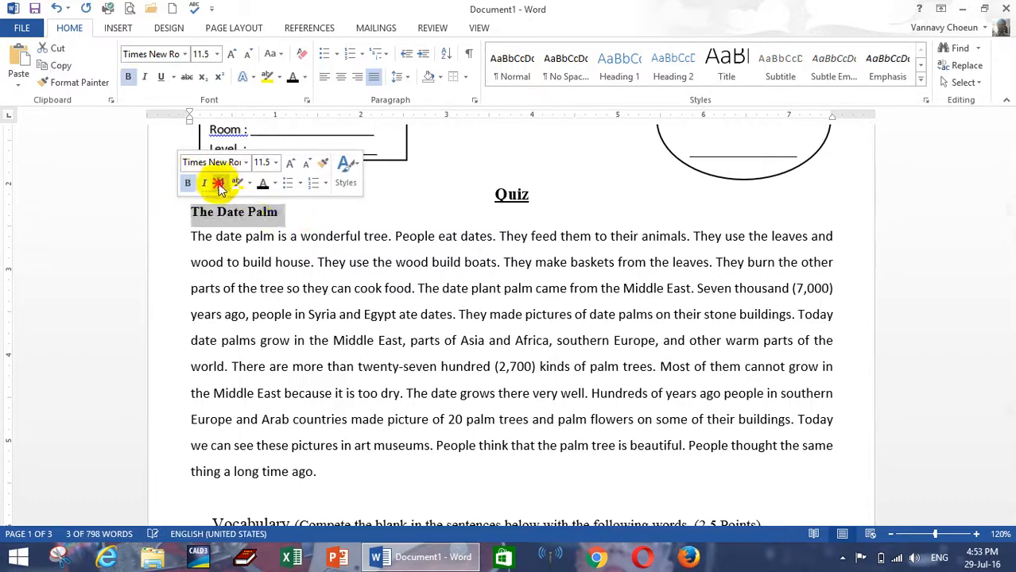
{"action": "left_click", "coordinate": [218, 184]}
{"action": "left_click", "coordinate": [295, 212]}
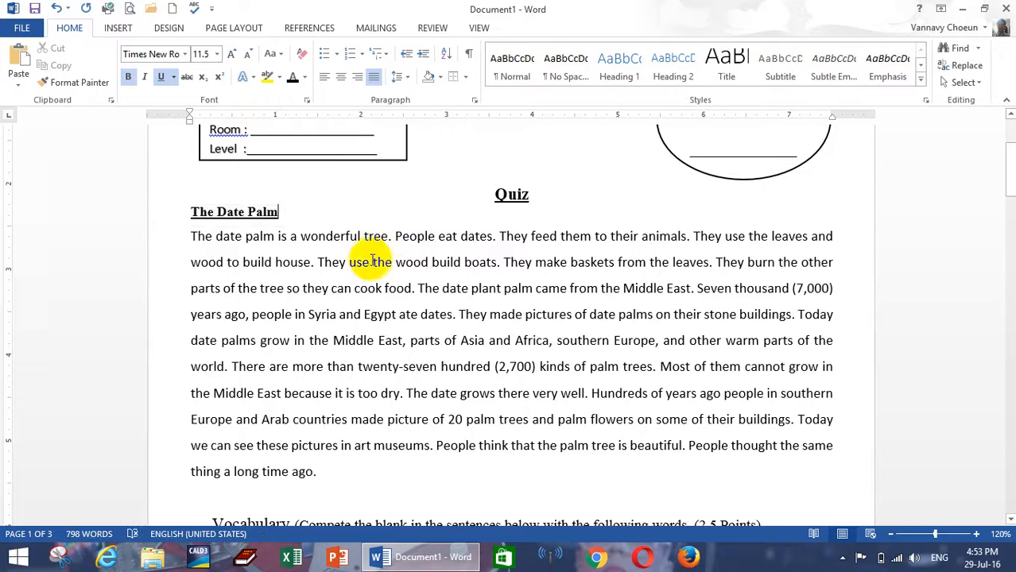
Step: Insert a blank line between the Quiz heading and the passage title "The Date Palm"
{"action": "scroll", "coordinate": [370, 262], "scroll_direction": "down", "scroll_amount": 2}
{"action": "scroll", "coordinate": [404, 345], "scroll_direction": "up", "scroll_amount": 2}
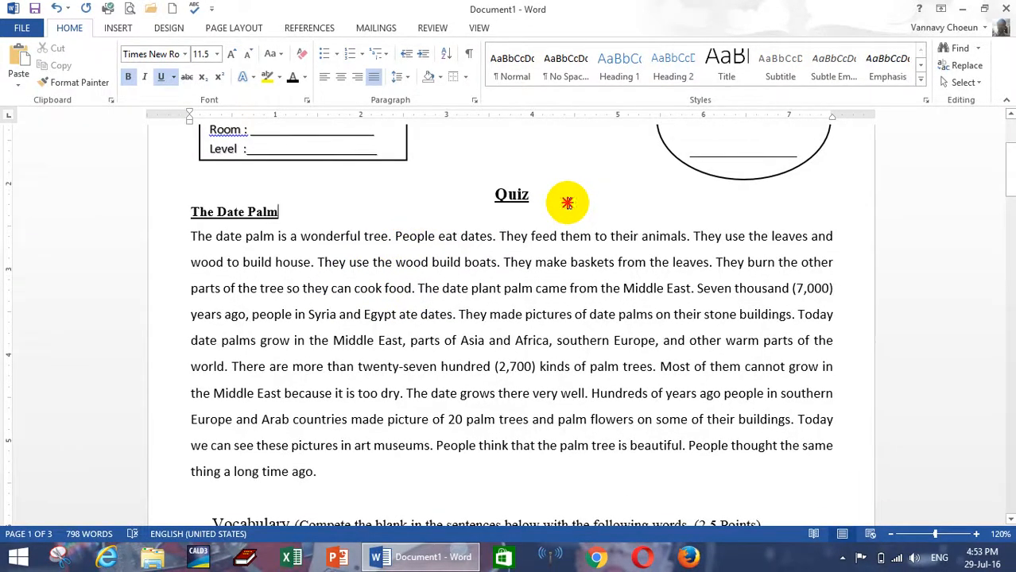
{"action": "key", "text": "Return"}
{"action": "scroll", "coordinate": [517, 287], "scroll_direction": "down", "scroll_amount": 8}
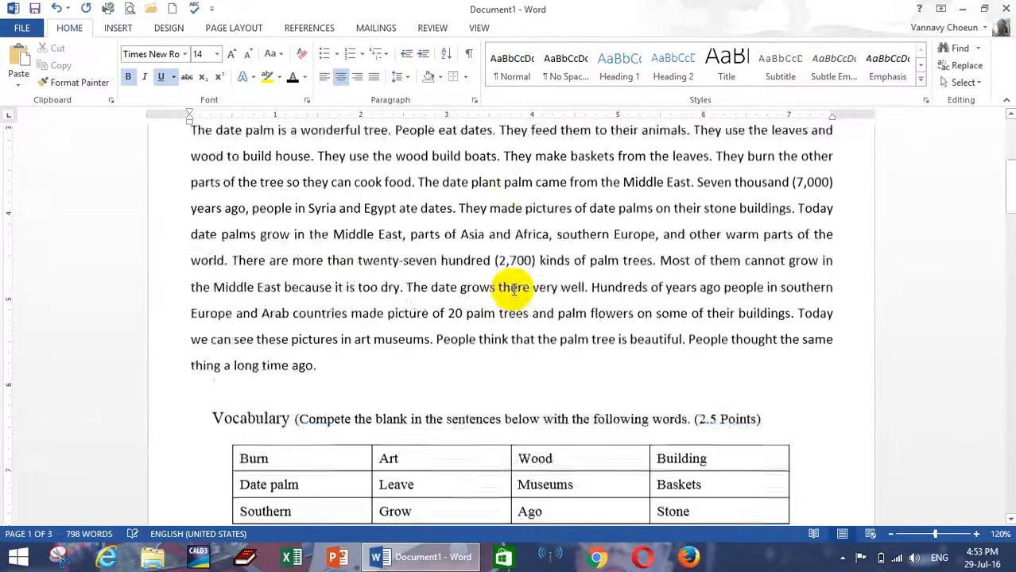
{"action": "scroll", "coordinate": [468, 342], "scroll_direction": "up", "scroll_amount": 8}
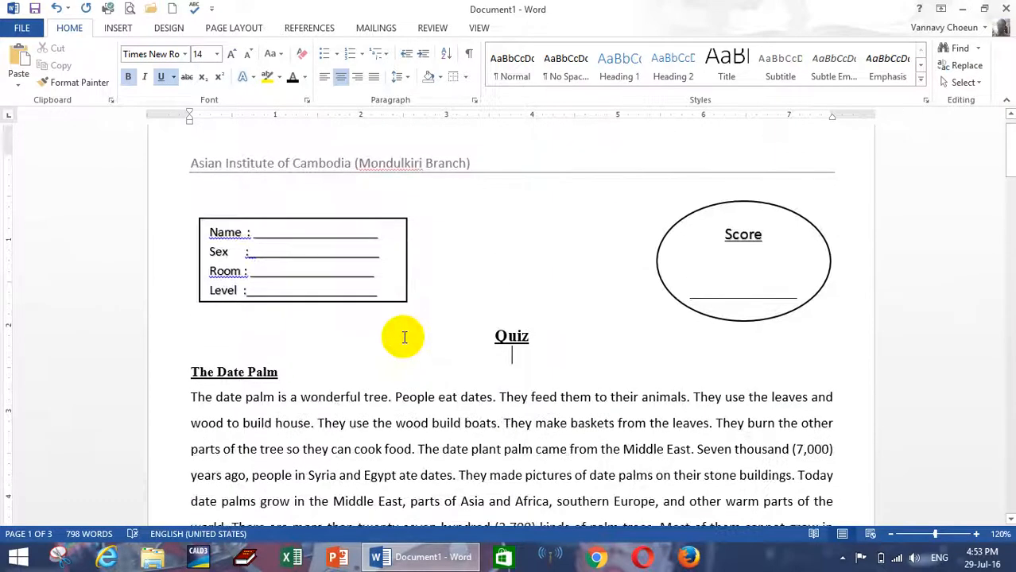
Step: Delete the blank line between the Quiz heading and the passage title "The Date Palm"
{"action": "key", "text": "Delete"}
Step: Examine the Vocabulary, Vocabulary (new context) and Vocabulary Review section headings through the document
{"action": "scroll", "coordinate": [226, 387], "scroll_direction": "down", "scroll_amount": 5}
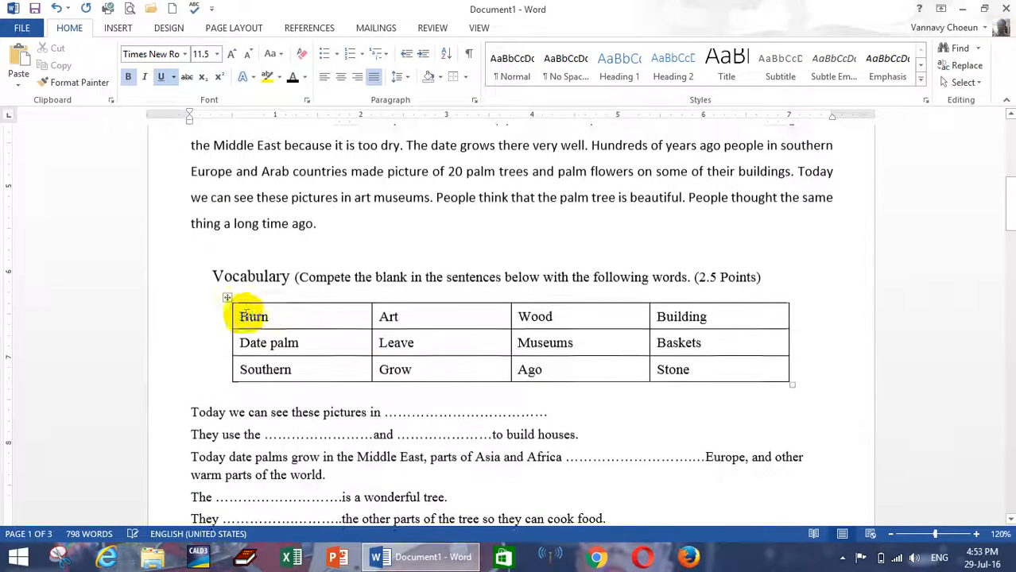
{"action": "left_click", "coordinate": [209, 255]}
{"action": "left_click", "coordinate": [215, 268]}
{"action": "scroll", "coordinate": [350, 237], "scroll_direction": "down", "scroll_amount": 1}
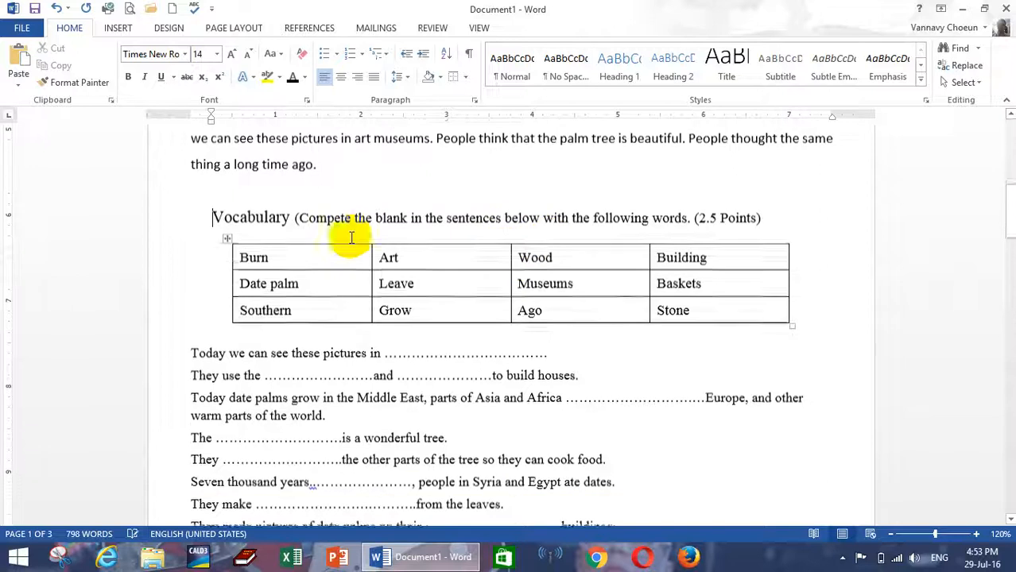
{"action": "left_click_drag", "start_coordinate": [199, 210], "coordinate": [519, 210]}
{"action": "scroll", "coordinate": [213, 338], "scroll_direction": "down", "scroll_amount": 5}
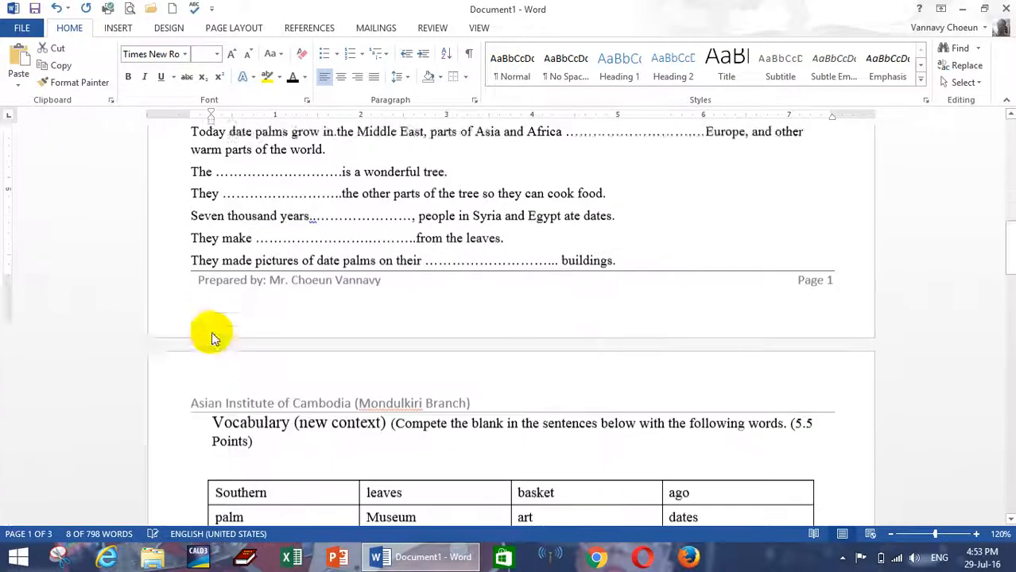
{"action": "scroll", "coordinate": [212, 338], "scroll_direction": "down", "scroll_amount": 3}
{"action": "left_click_drag", "start_coordinate": [205, 231], "coordinate": [387, 232]}
{"action": "scroll", "coordinate": [235, 322], "scroll_direction": "down", "scroll_amount": 3}
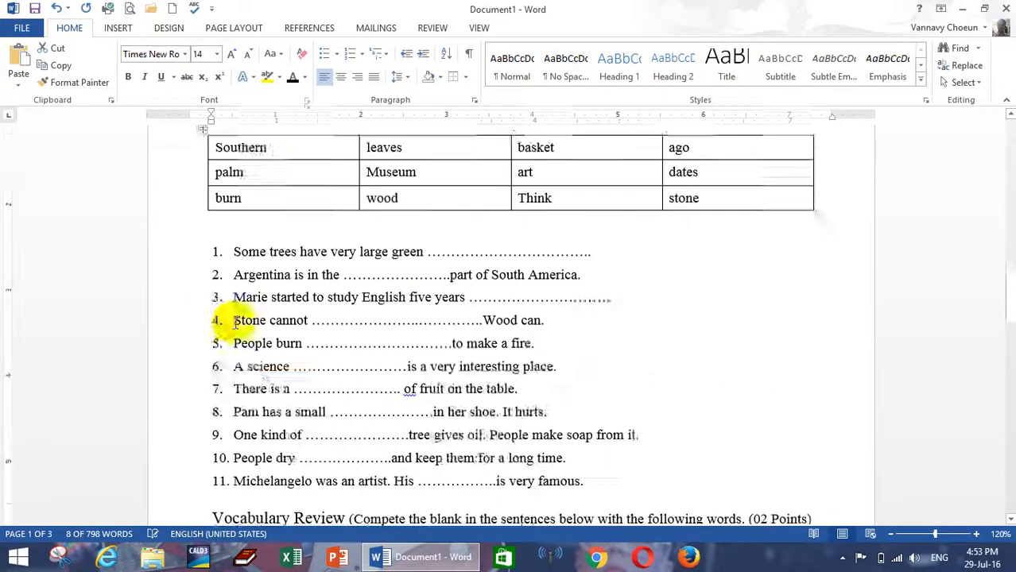
{"action": "scroll", "coordinate": [225, 323], "scroll_direction": "down", "scroll_amount": 6}
{"action": "left_click_drag", "start_coordinate": [208, 222], "coordinate": [347, 222]}
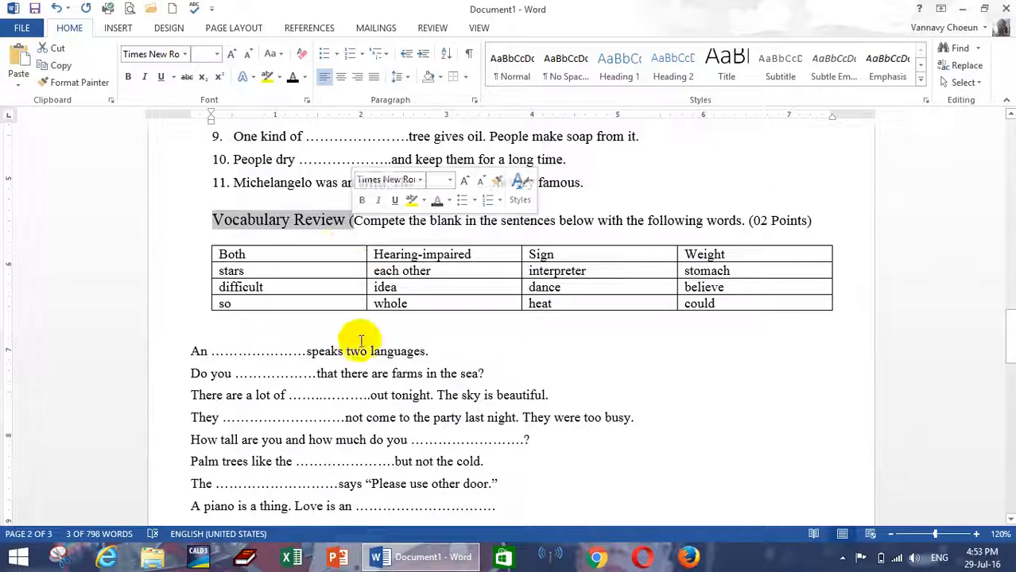
Step: Apply the A., B., C. numbering format to the first Vocabulary heading below the reading passage
{"action": "scroll", "coordinate": [374, 357], "scroll_direction": "up", "scroll_amount": 15}
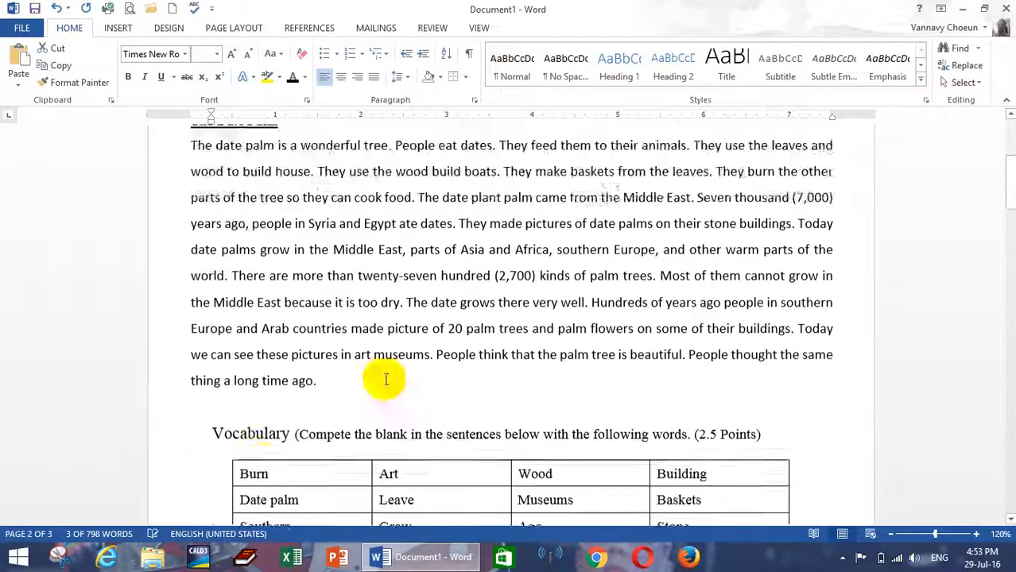
{"action": "scroll", "coordinate": [256, 386], "scroll_direction": "down", "scroll_amount": 1}
{"action": "left_click", "coordinate": [212, 355]}
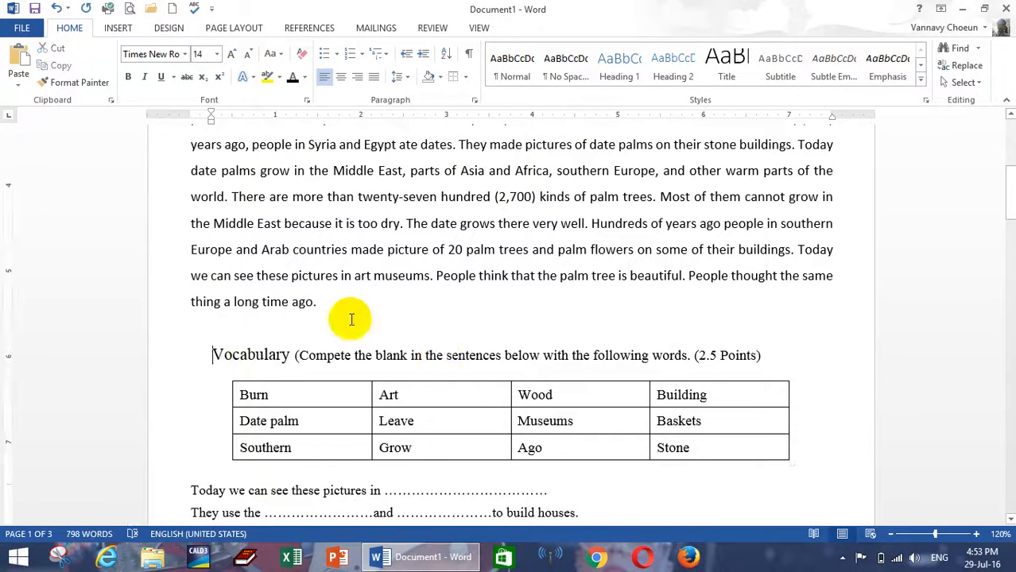
{"action": "scroll", "coordinate": [262, 318], "scroll_direction": "down", "scroll_amount": 1}
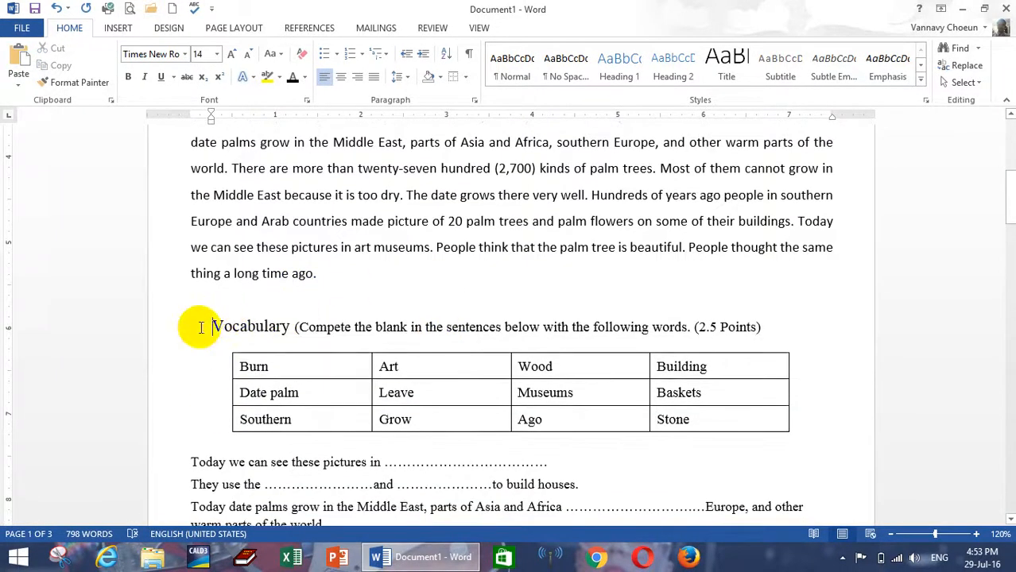
{"action": "left_click", "coordinate": [362, 54]}
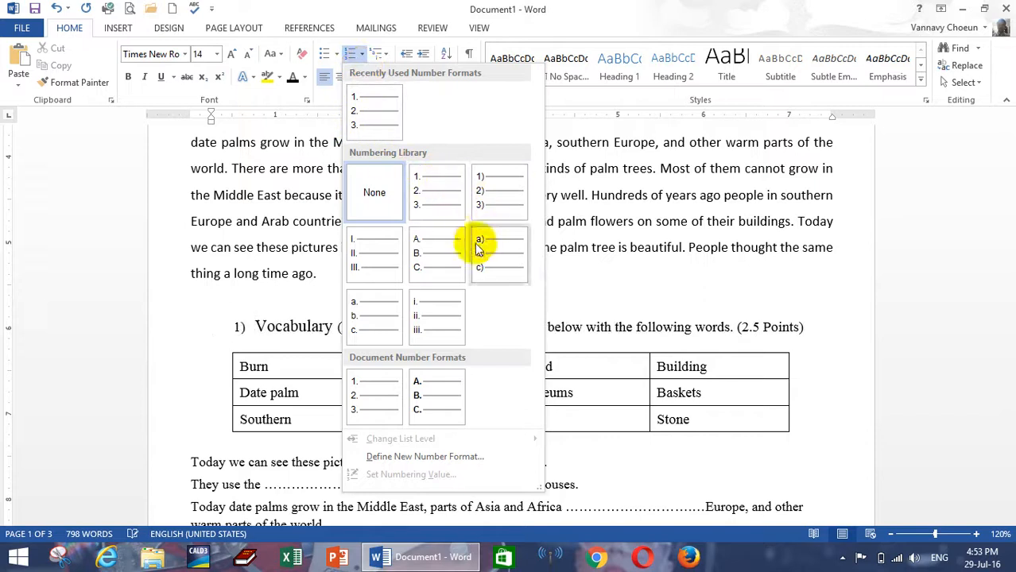
{"action": "left_click", "coordinate": [427, 253]}
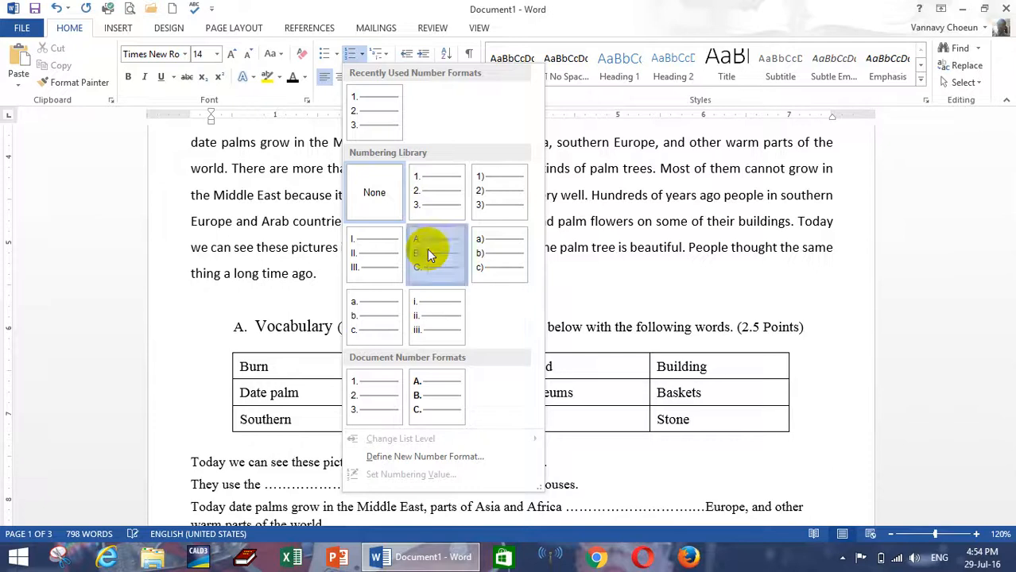
Step: Make the word Vocabulary and its list letter A bold, and enlarge the letter to match the heading word
{"action": "double_click", "coordinate": [270, 327]}
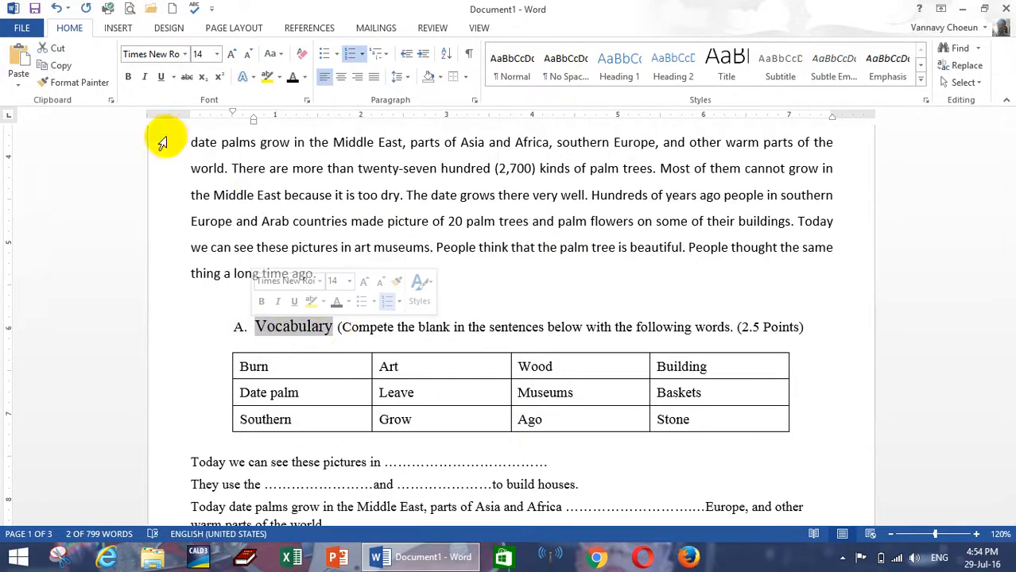
{"action": "left_click", "coordinate": [130, 77]}
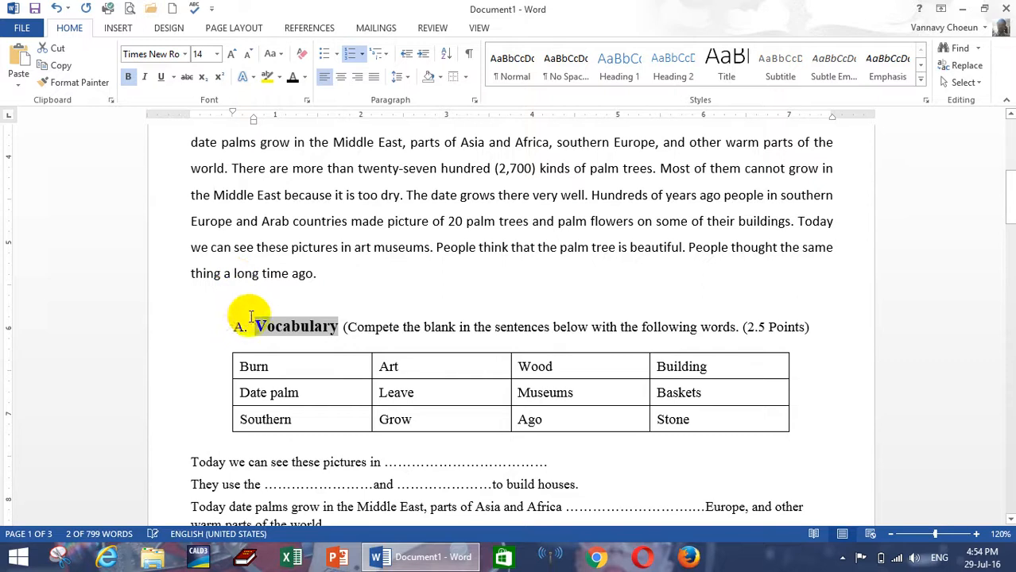
{"action": "left_click", "coordinate": [328, 323]}
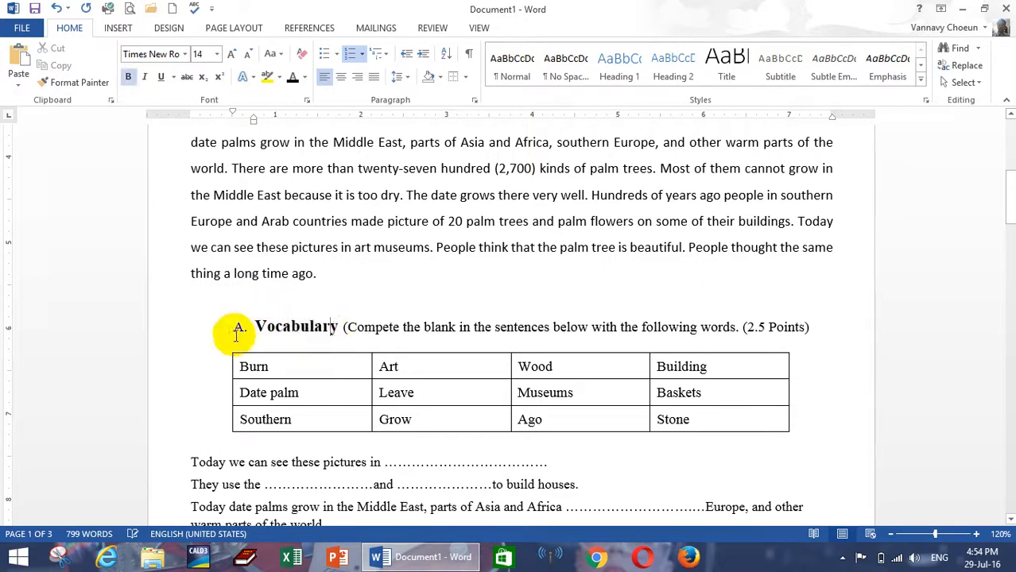
{"action": "left_click", "coordinate": [126, 78]}
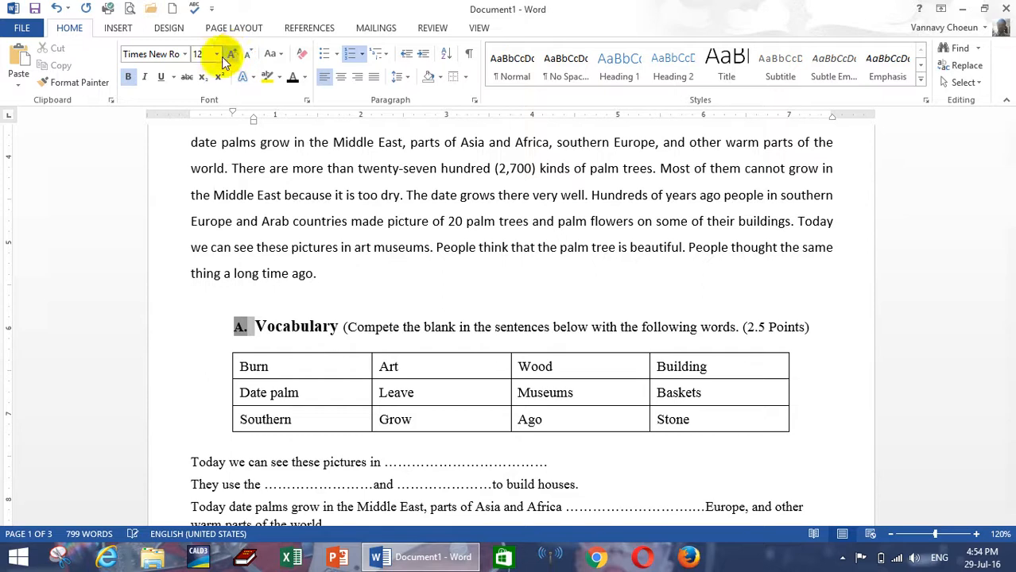
{"action": "left_click", "coordinate": [337, 325]}
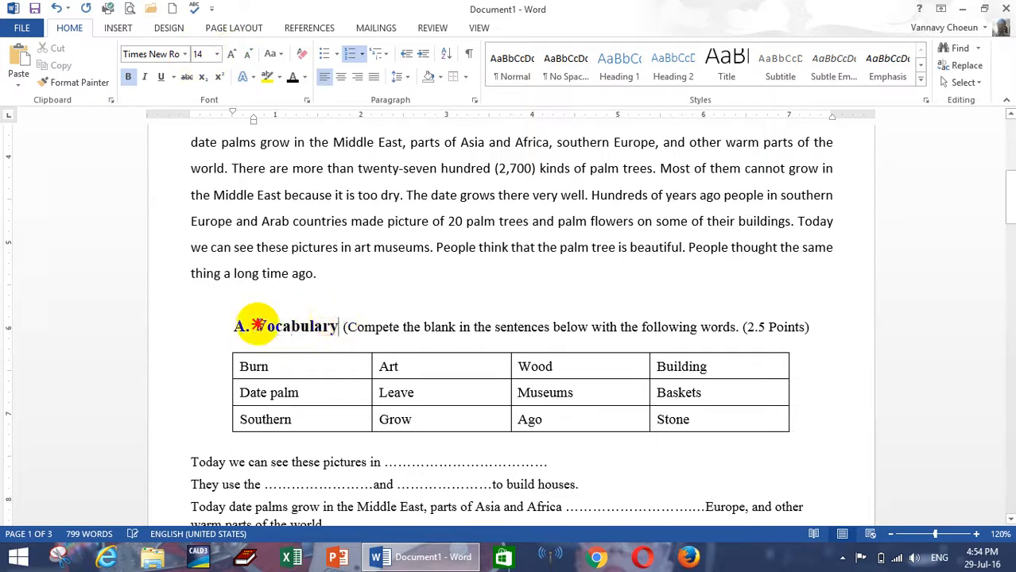
Step: Examine the Vocabulary heading, its instruction text, the word table and the fill-in-the-blank sentences below it
{"action": "left_click_drag", "start_coordinate": [237, 324], "coordinate": [234, 326]}
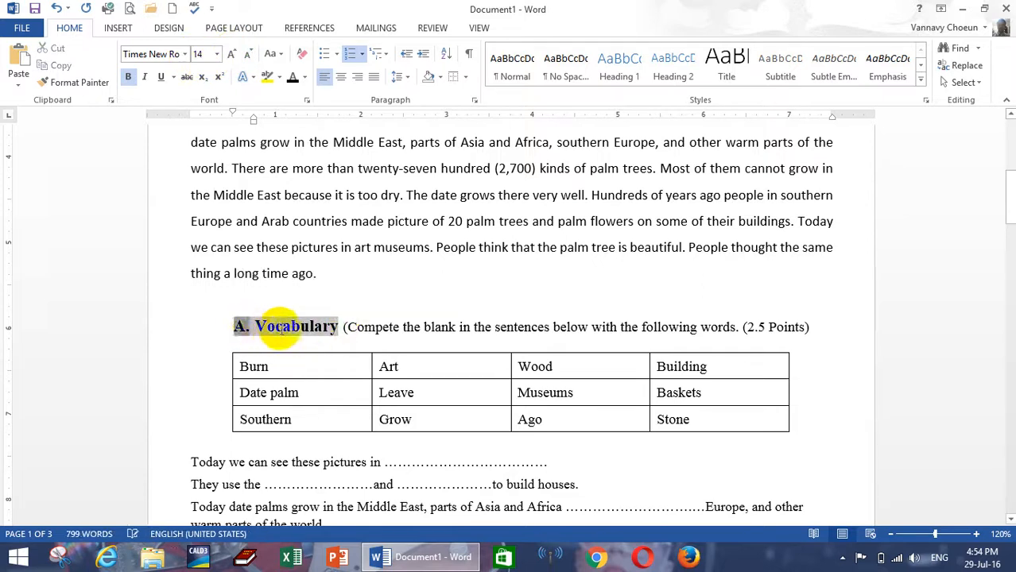
{"action": "left_click", "coordinate": [281, 328]}
{"action": "scroll", "coordinate": [417, 341], "scroll_direction": "down", "scroll_amount": 1}
{"action": "mouse_move", "coordinate": [345, 272]}
{"action": "left_mouse_down"}
{"action": "mouse_move", "coordinate": [455, 266]}
{"action": "mouse_move", "coordinate": [798, 200]}
{"action": "mouse_move", "coordinate": [805, 266]}
{"action": "left_mouse_up"}
{"action": "scroll", "coordinate": [322, 343], "scroll_direction": "down", "scroll_amount": 2}
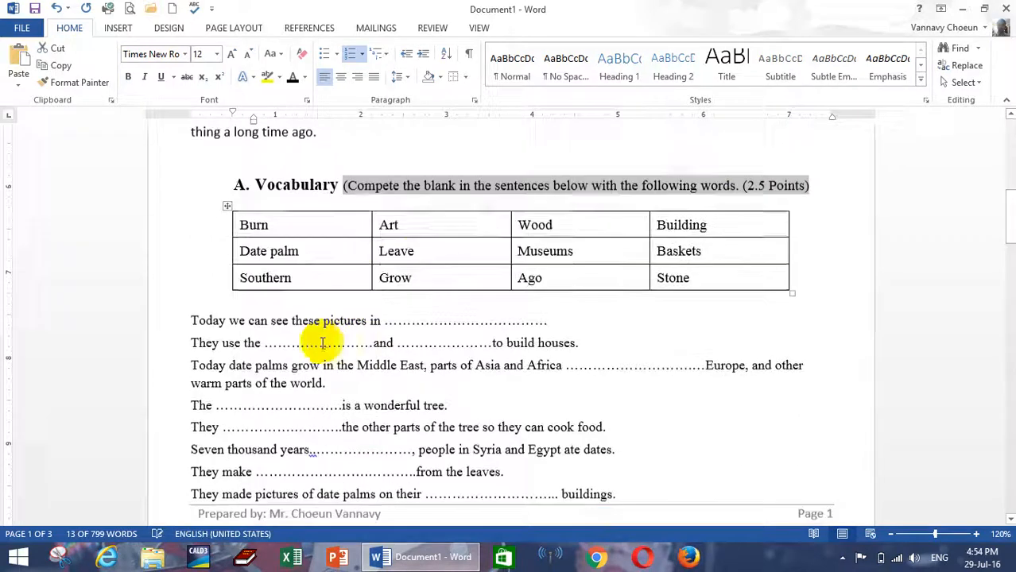
{"action": "left_click", "coordinate": [301, 322]}
{"action": "scroll", "coordinate": [386, 281], "scroll_direction": "up", "scroll_amount": 1}
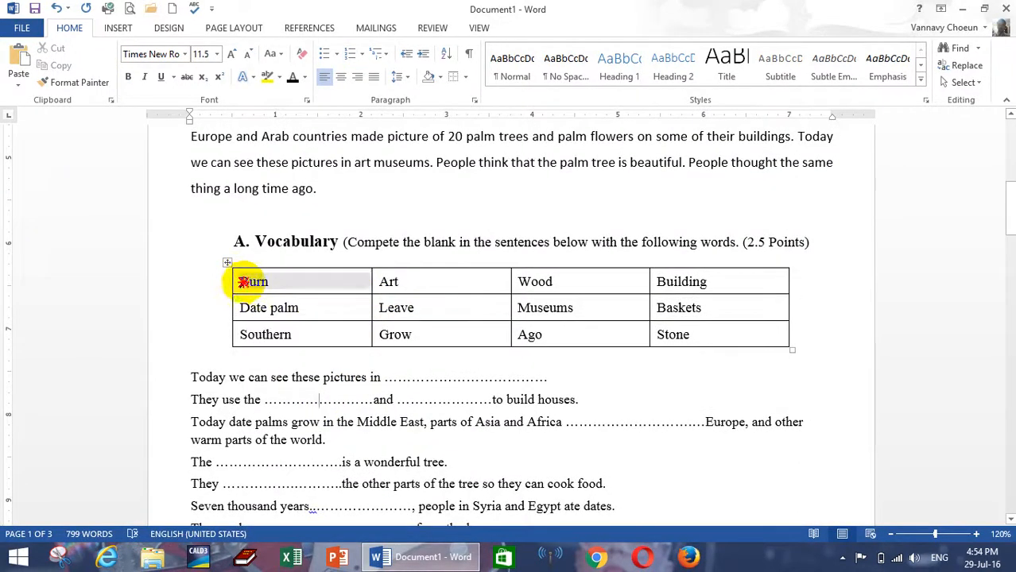
{"action": "left_click_drag", "start_coordinate": [243, 281], "coordinate": [617, 352]}
{"action": "scroll", "coordinate": [333, 318], "scroll_direction": "down", "scroll_amount": 2}
{"action": "left_click", "coordinate": [322, 264]}
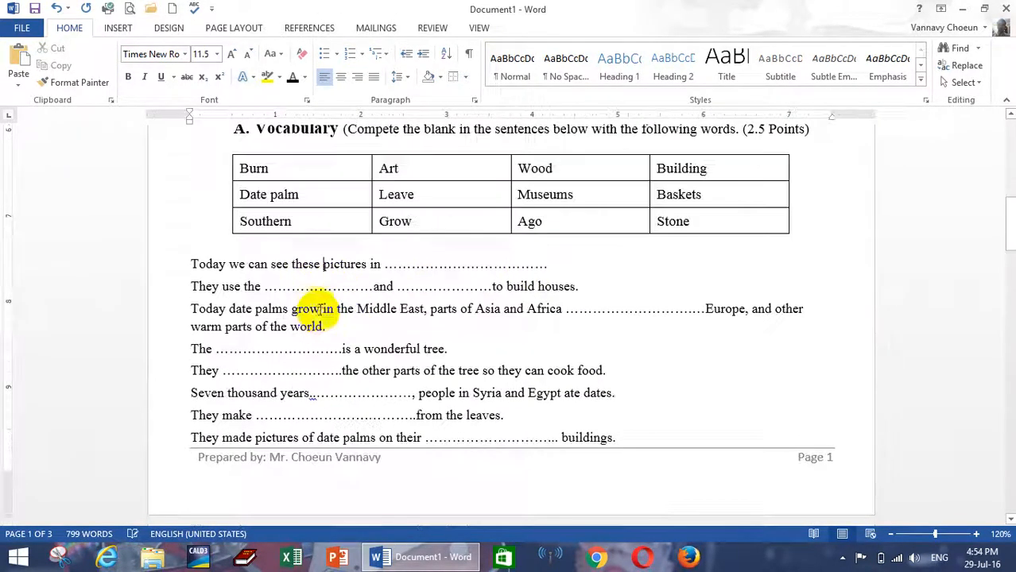
{"action": "left_click", "coordinate": [619, 310]}
{"action": "scroll", "coordinate": [395, 265], "scroll_direction": "up", "scroll_amount": 1}
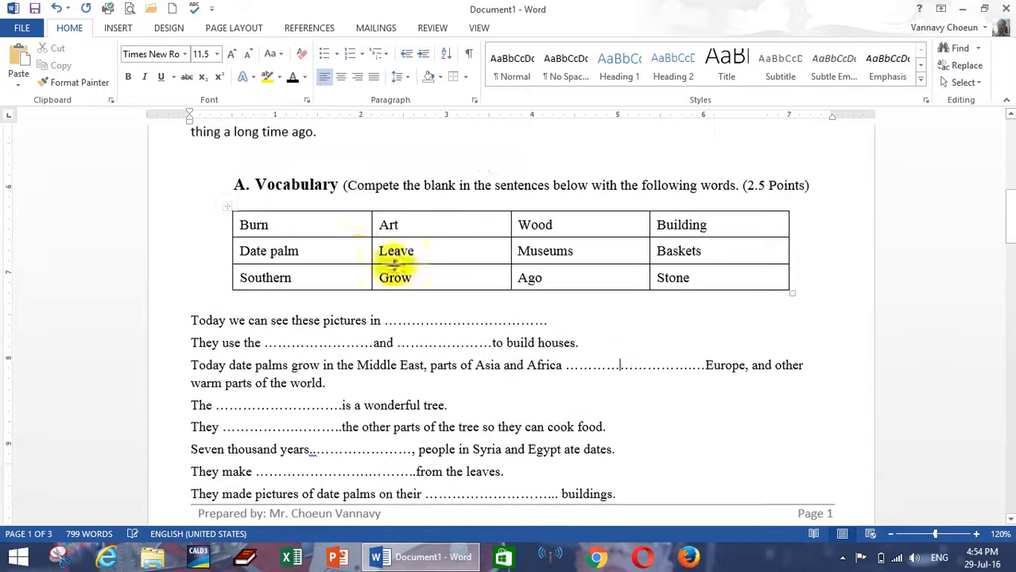
{"action": "scroll", "coordinate": [396, 262], "scroll_direction": "up", "scroll_amount": 1}
Step: Remove all borders from the word table in section A, Vocabulary
{"action": "left_click", "coordinate": [425, 253]}
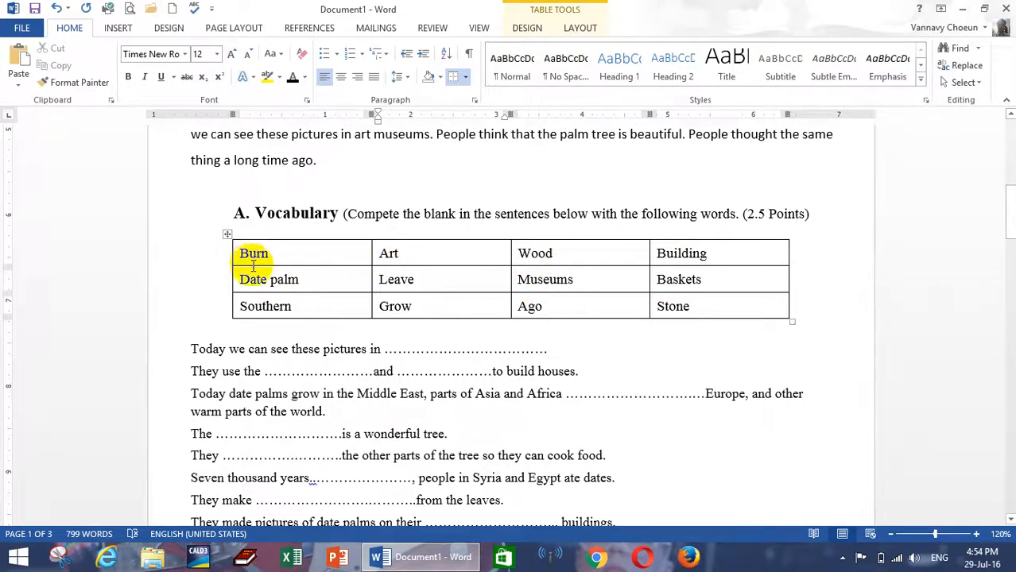
{"action": "scroll", "coordinate": [253, 270], "scroll_direction": "up", "scroll_amount": 4}
{"action": "scroll", "coordinate": [254, 274], "scroll_direction": "down", "scroll_amount": 3}
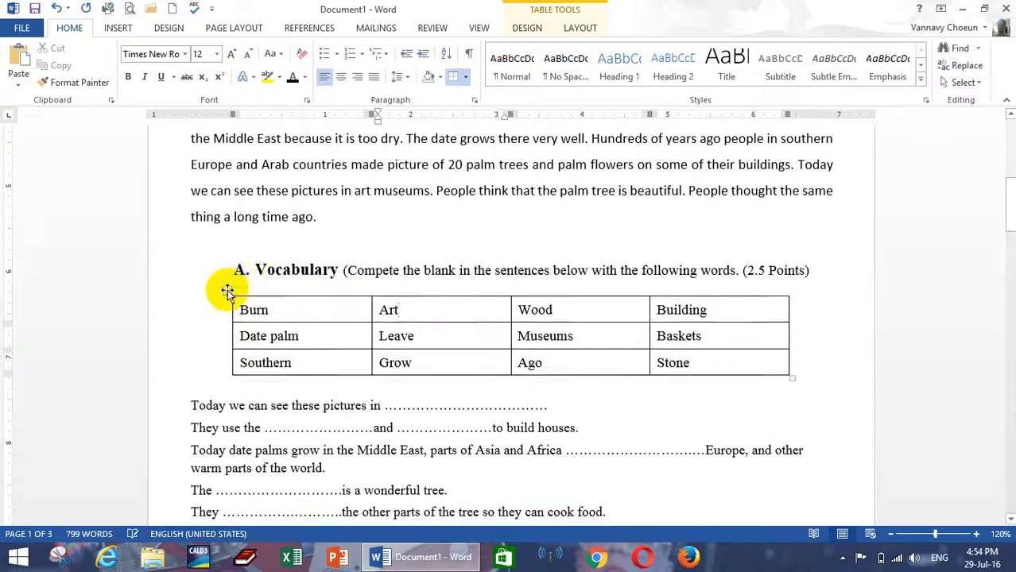
{"action": "left_click", "coordinate": [227, 291]}
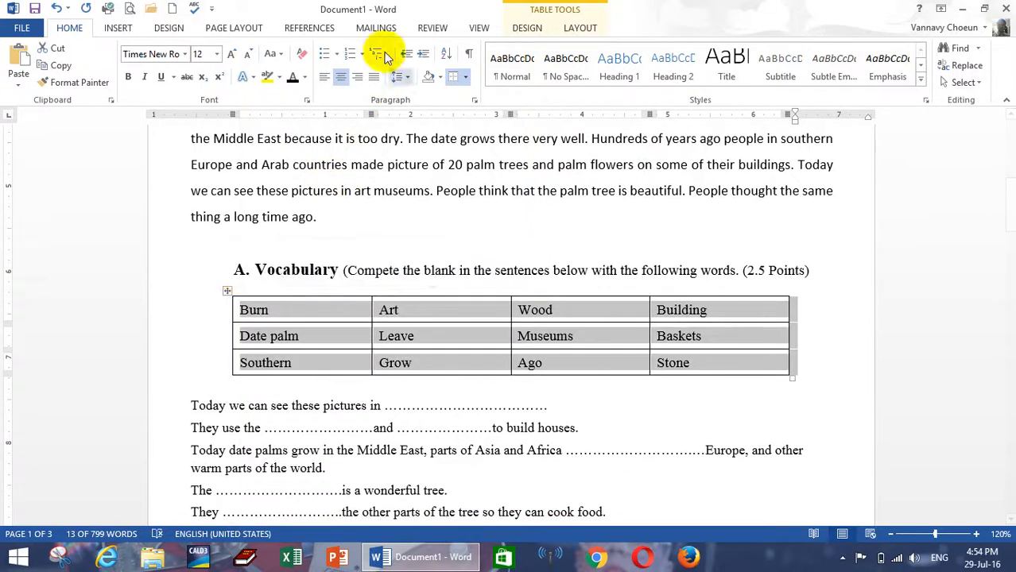
{"action": "left_click", "coordinate": [580, 28]}
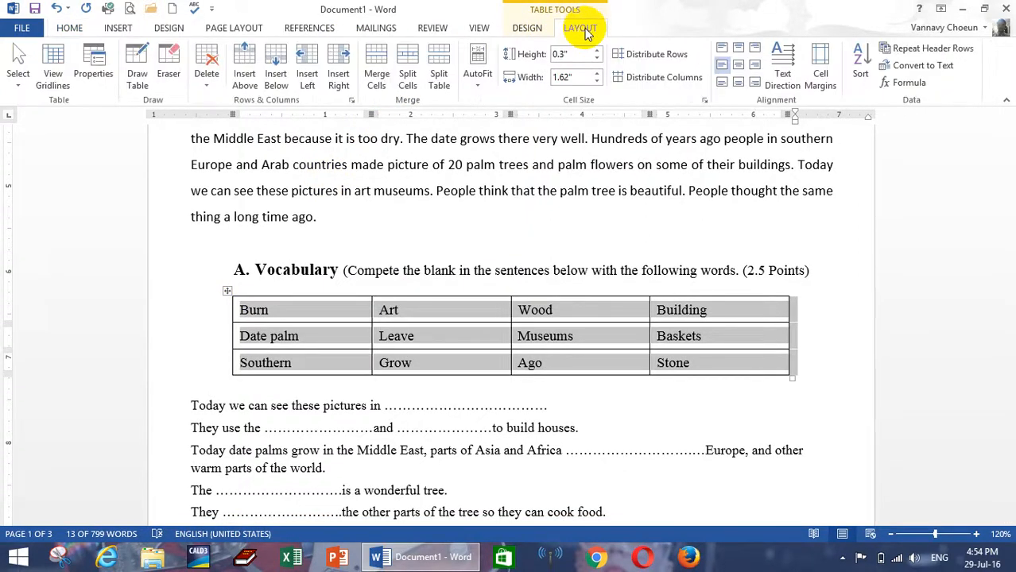
{"action": "left_click", "coordinate": [538, 29]}
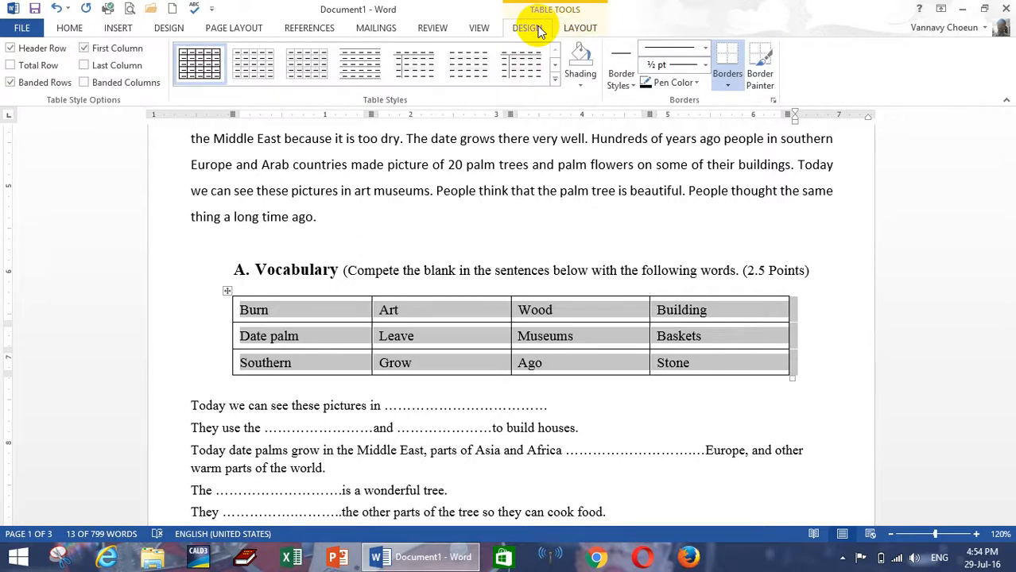
{"action": "left_click", "coordinate": [727, 76]}
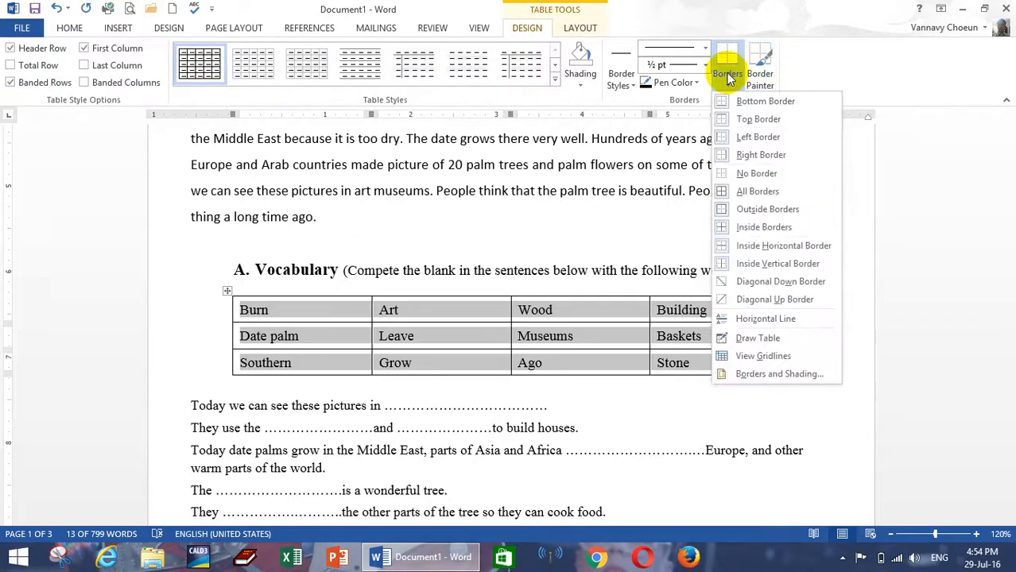
{"action": "left_click", "coordinate": [753, 174]}
{"action": "left_click", "coordinate": [381, 308]}
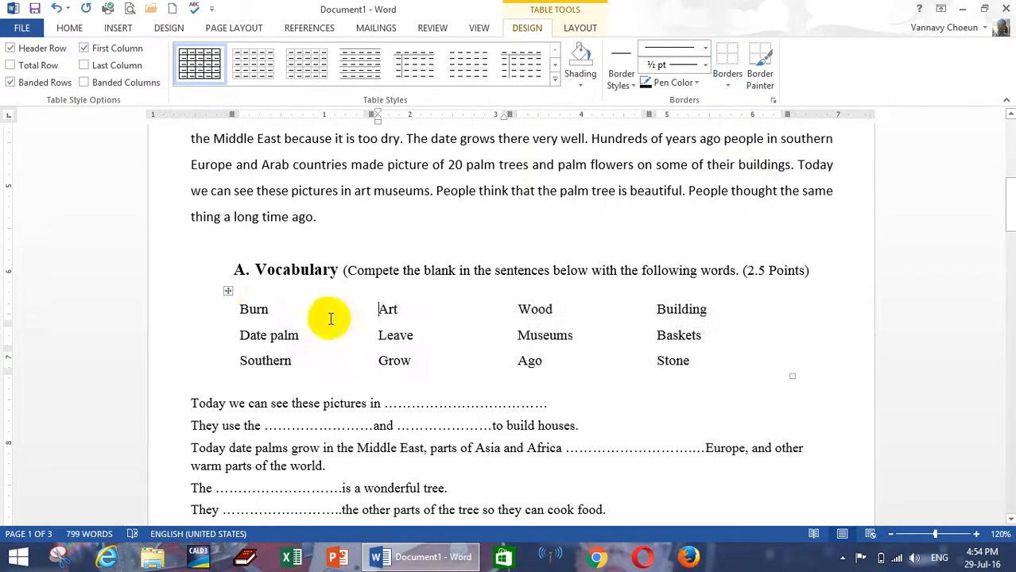
Step: Apply All Borders to the entire Vocabulary word table
{"action": "left_click", "coordinate": [232, 288]}
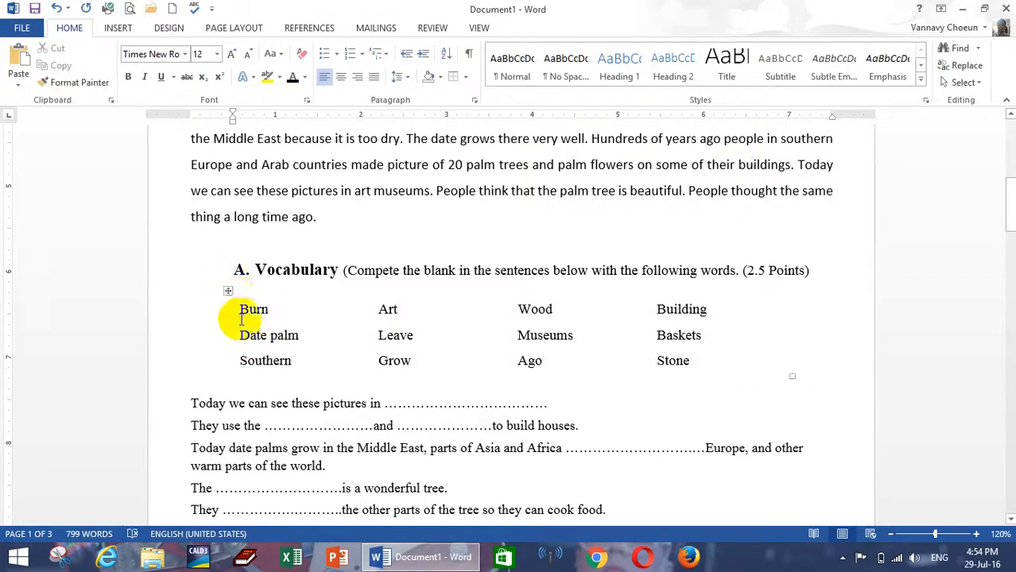
{"action": "left_click", "coordinate": [228, 292]}
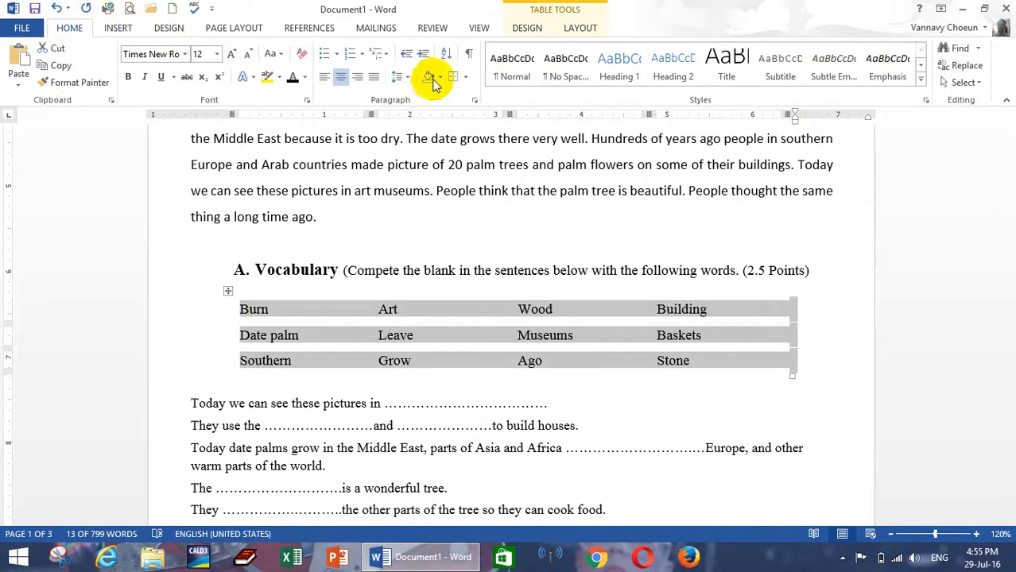
{"action": "left_click", "coordinate": [465, 78]}
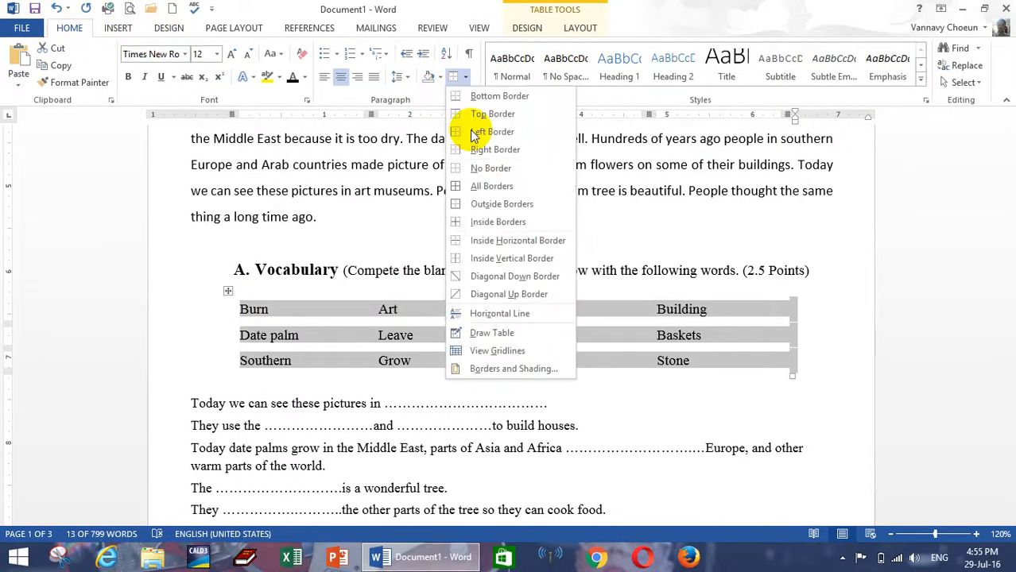
{"action": "left_click", "coordinate": [476, 188]}
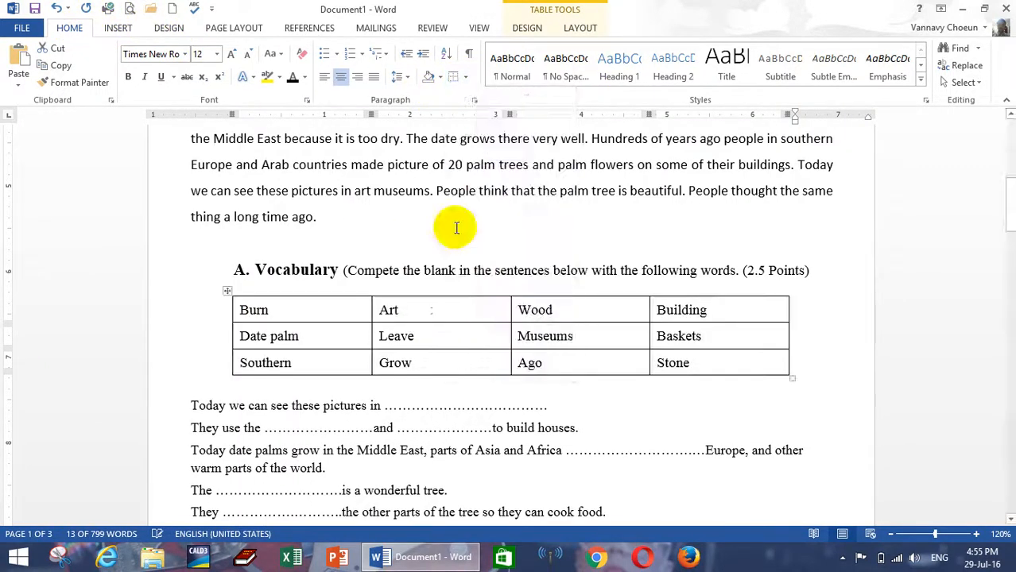
Step: Remove all borders from the entire word table in section A, Vocabulary
{"action": "left_click", "coordinate": [282, 312]}
{"action": "left_click", "coordinate": [228, 291]}
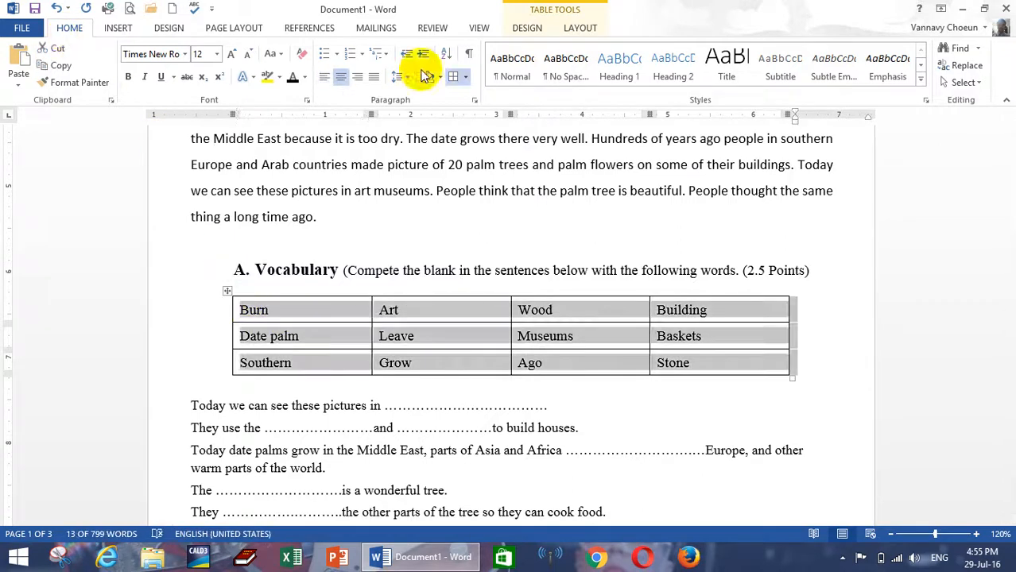
{"action": "left_click", "coordinate": [466, 77]}
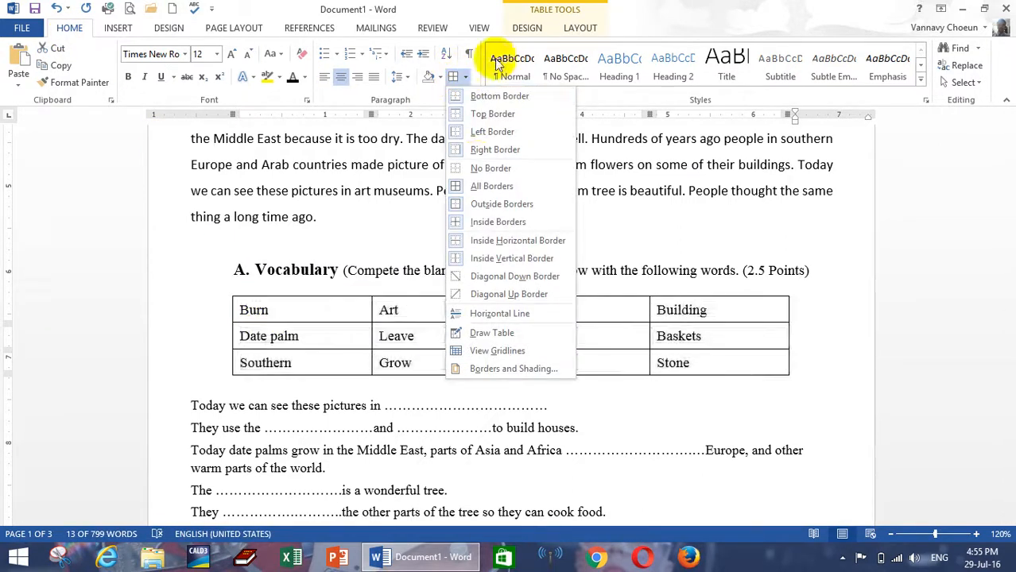
{"action": "left_click", "coordinate": [582, 30]}
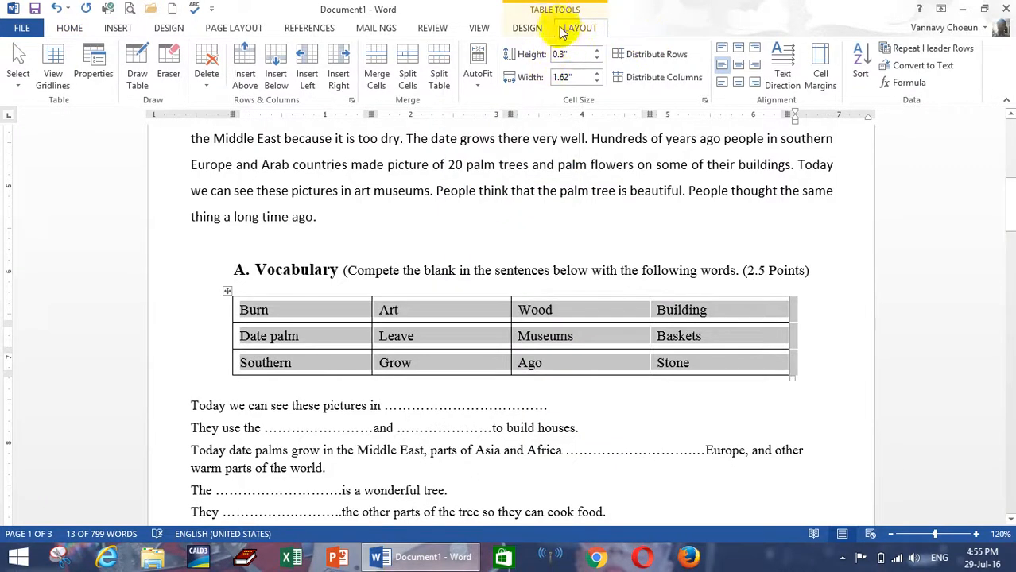
{"action": "left_click", "coordinate": [527, 29]}
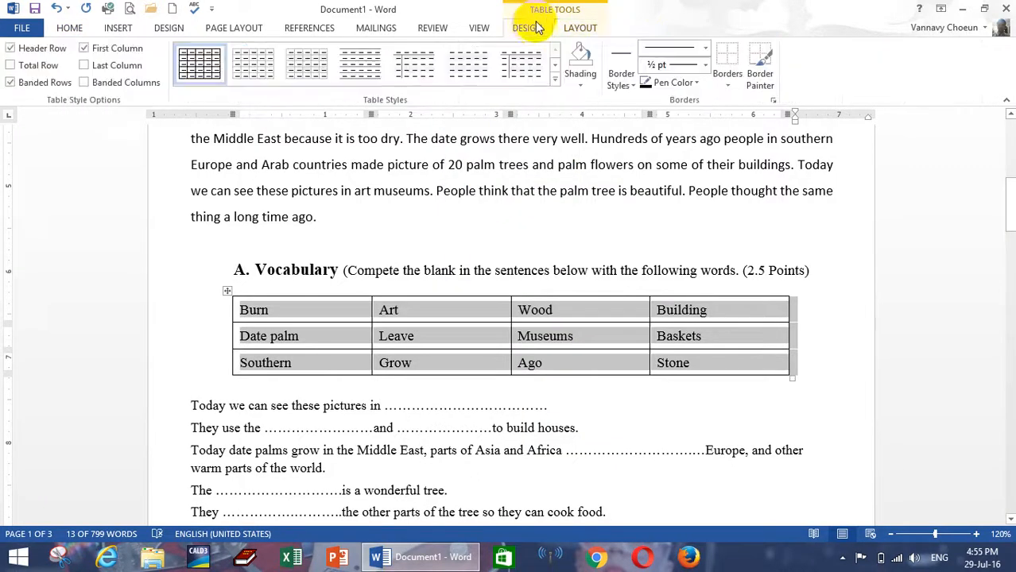
{"action": "left_click", "coordinate": [728, 79]}
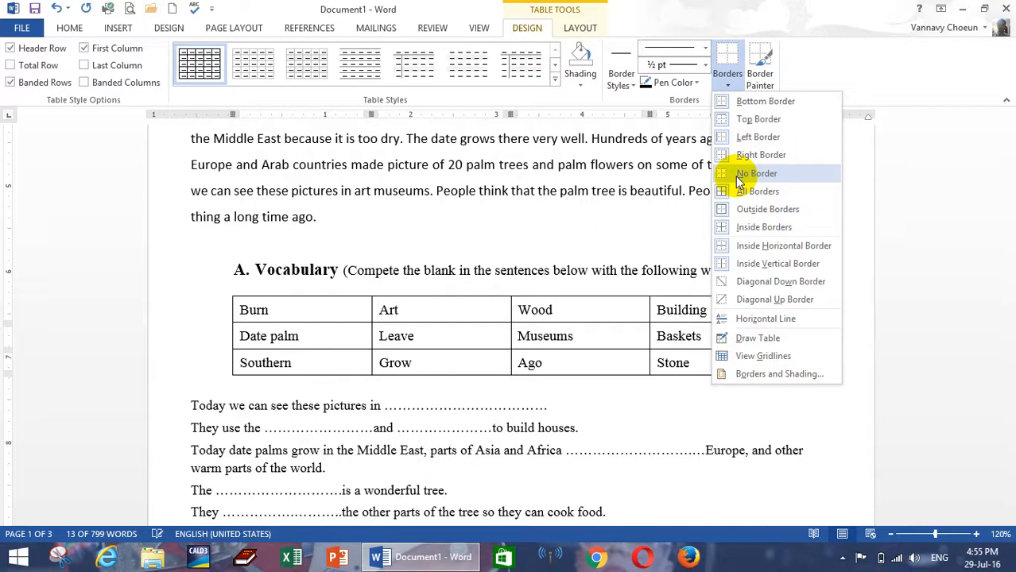
{"action": "left_click", "coordinate": [227, 291]}
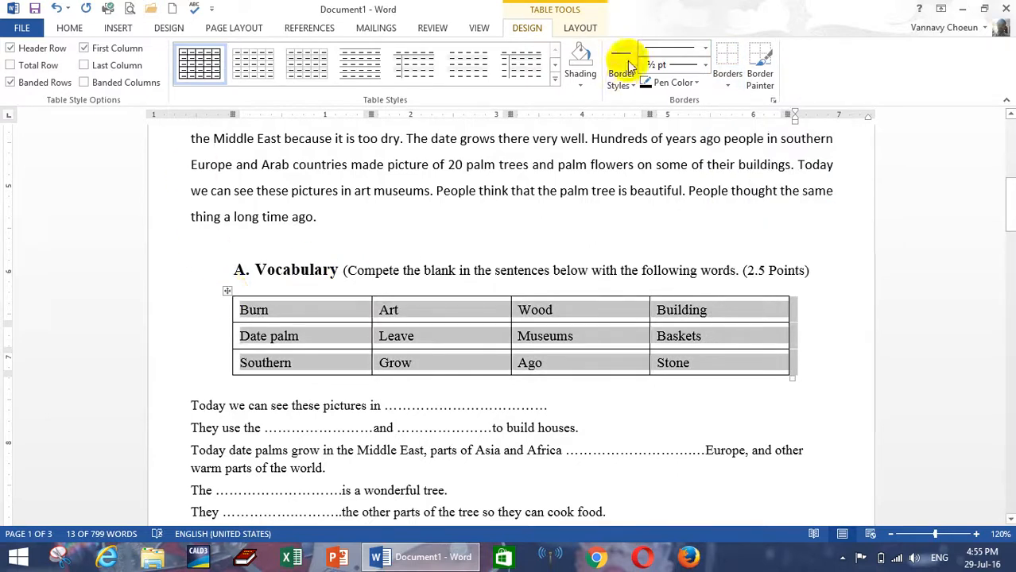
{"action": "left_click", "coordinate": [727, 76]}
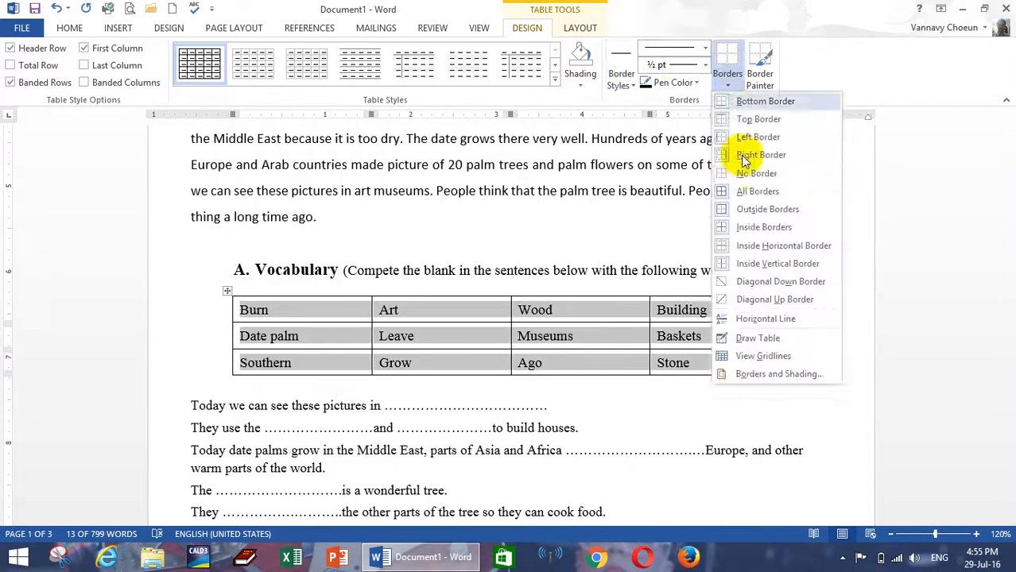
{"action": "left_click", "coordinate": [757, 170]}
{"action": "left_click", "coordinate": [390, 318]}
{"action": "scroll", "coordinate": [433, 306], "scroll_direction": "down", "scroll_amount": 3}
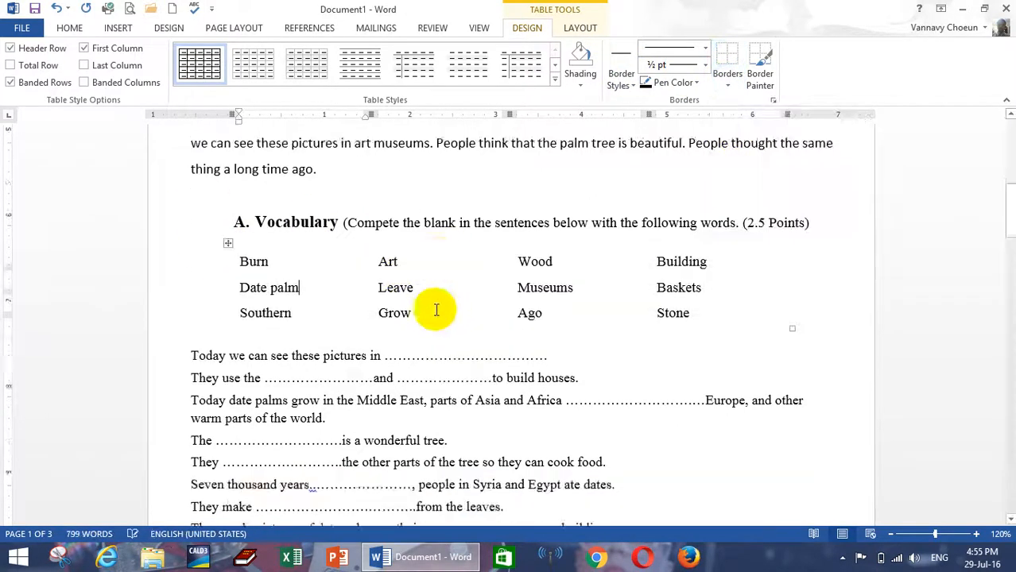
Step: Number the eight fill-in-the-blank sentences below the section A word table with the 1. 2. 3. format
{"action": "scroll", "coordinate": [481, 313], "scroll_direction": "down", "scroll_amount": 1}
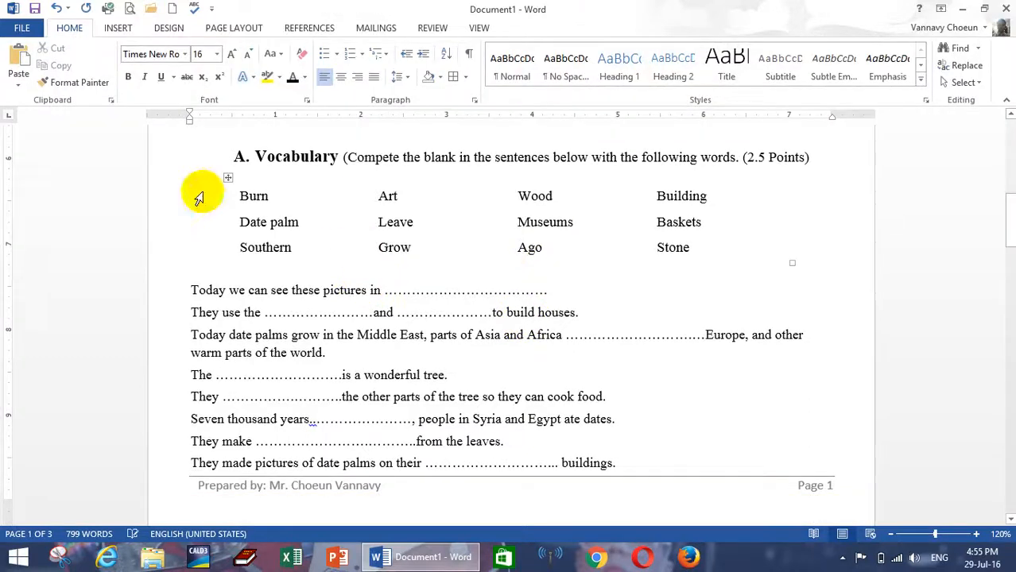
{"action": "scroll", "coordinate": [424, 336], "scroll_direction": "down", "scroll_amount": 2}
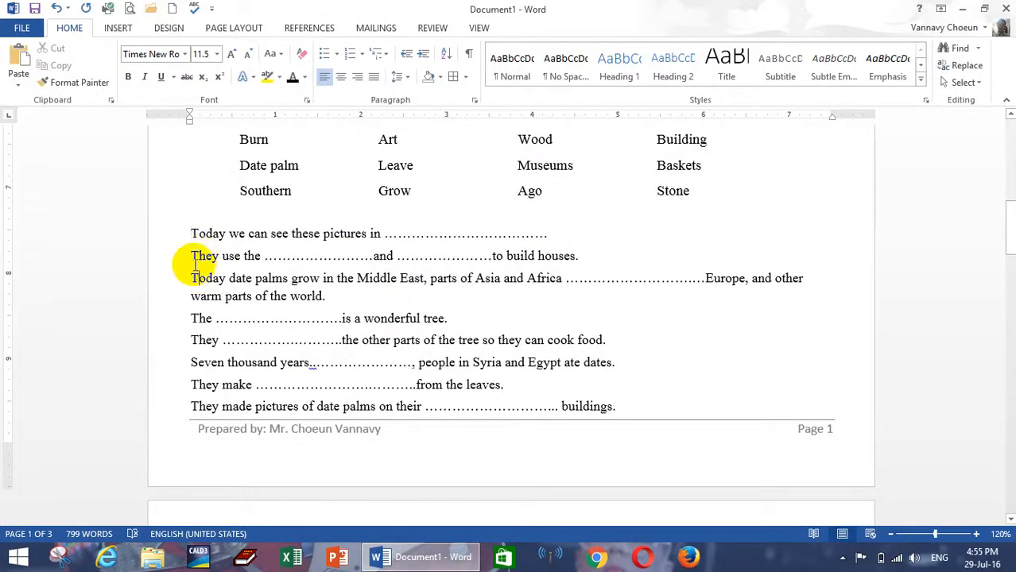
{"action": "scroll", "coordinate": [197, 267], "scroll_direction": "down", "scroll_amount": 15}
{"action": "scroll", "coordinate": [199, 302], "scroll_direction": "up", "scroll_amount": 15}
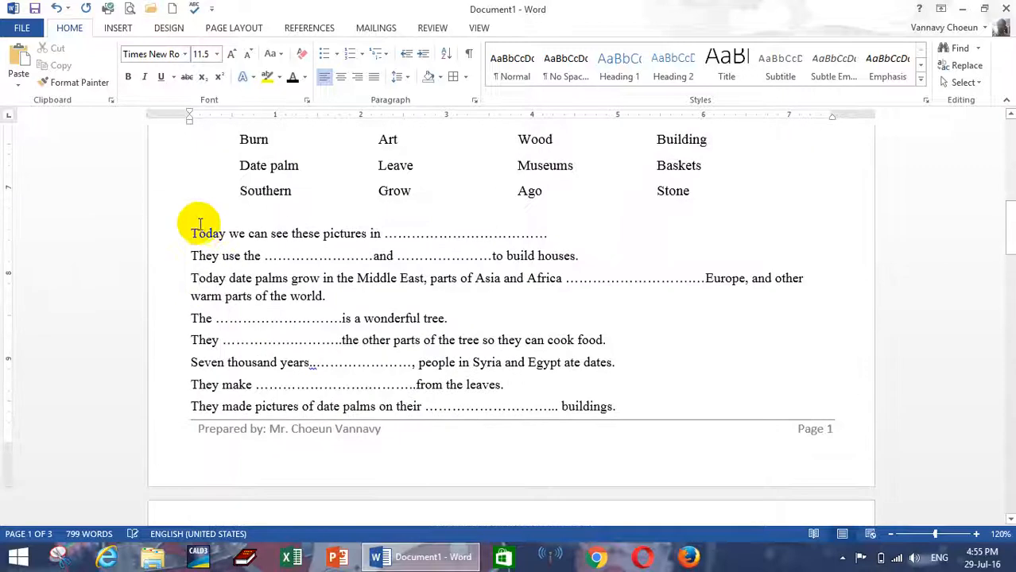
{"action": "left_click", "coordinate": [193, 236]}
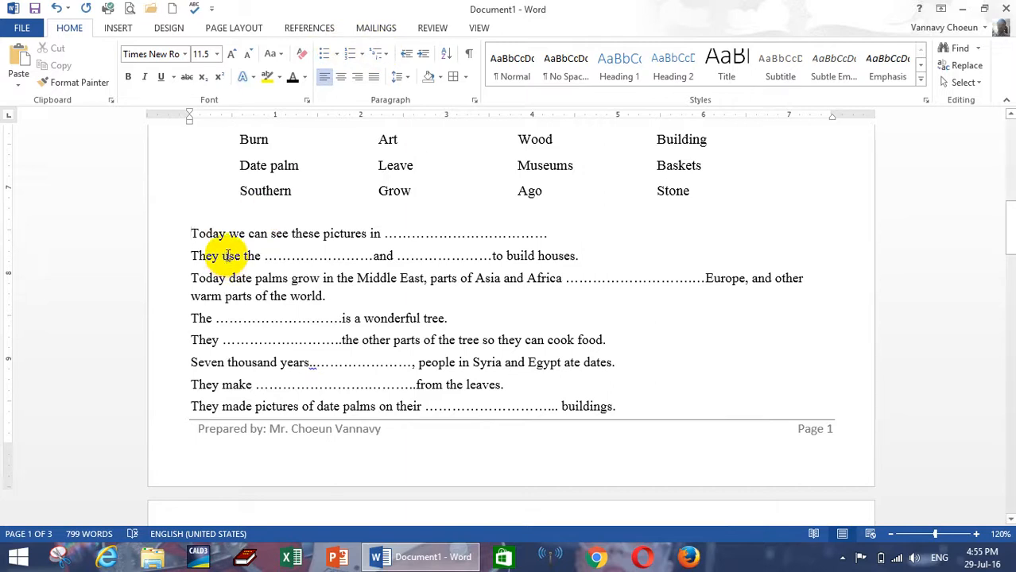
{"action": "left_click_drag", "start_coordinate": [187, 233], "coordinate": [422, 404]}
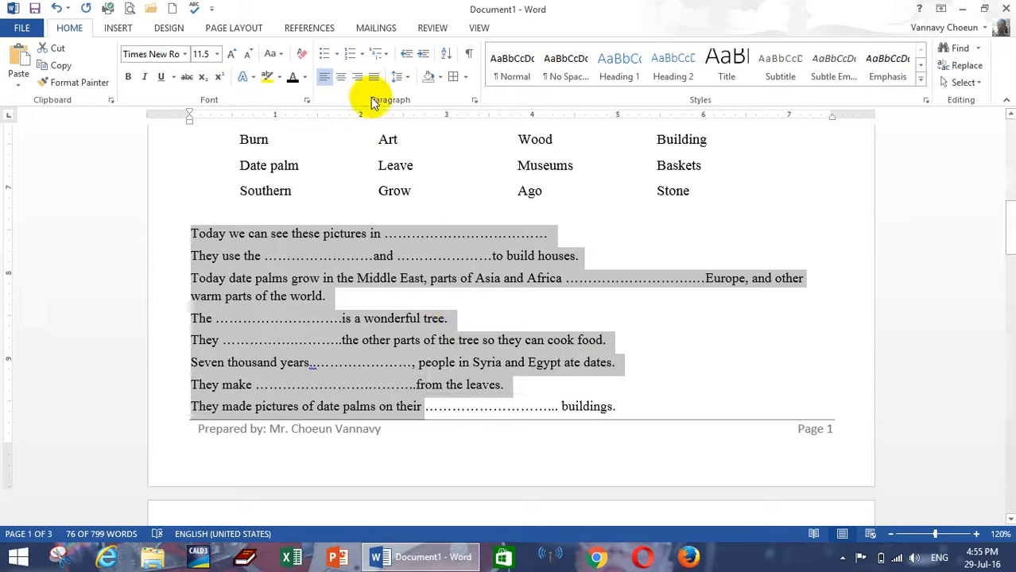
{"action": "left_click", "coordinate": [364, 57]}
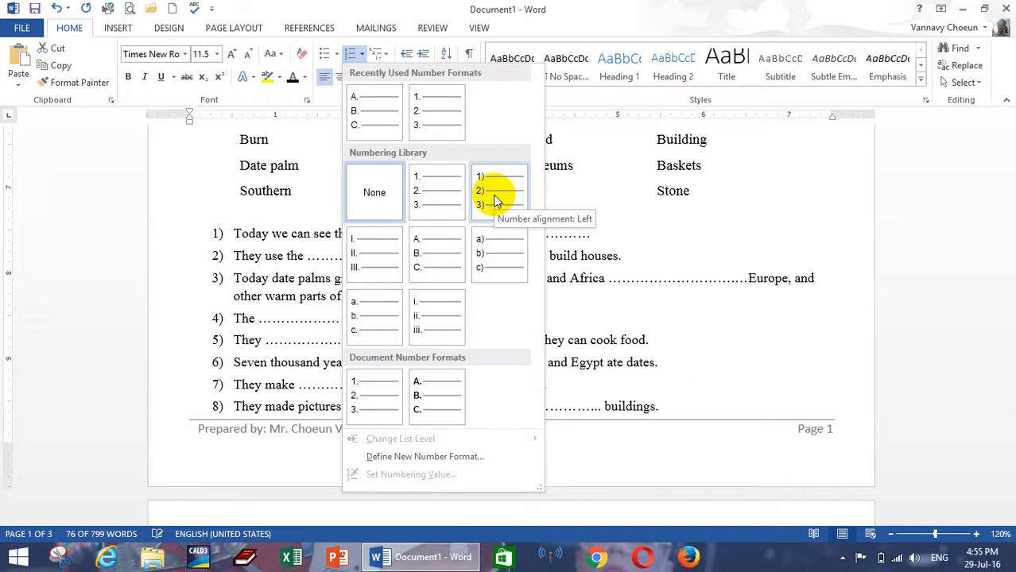
{"action": "left_click", "coordinate": [443, 112]}
{"action": "left_click", "coordinate": [327, 292]}
Step: Examine the numbered sentences, the section A heading and word table, and the unlettered Vocabulary (new context) heading on page 2
{"action": "scroll", "coordinate": [210, 242], "scroll_direction": "down", "scroll_amount": 1}
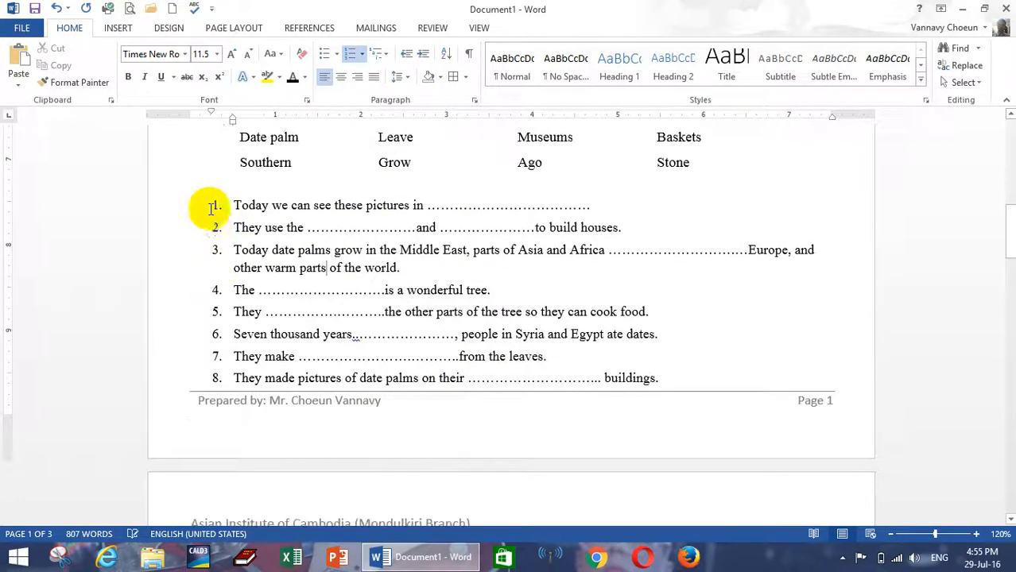
{"action": "scroll", "coordinate": [220, 318], "scroll_direction": "down", "scroll_amount": 1}
{"action": "scroll", "coordinate": [389, 310], "scroll_direction": "up", "scroll_amount": 2}
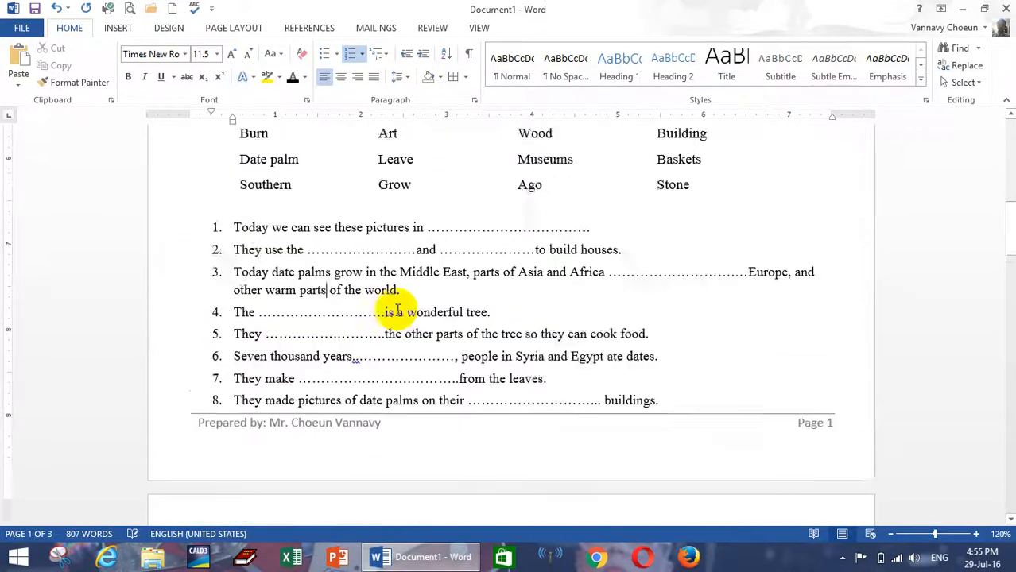
{"action": "scroll", "coordinate": [397, 310], "scroll_direction": "up", "scroll_amount": 3}
{"action": "scroll", "coordinate": [334, 261], "scroll_direction": "down", "scroll_amount": 4}
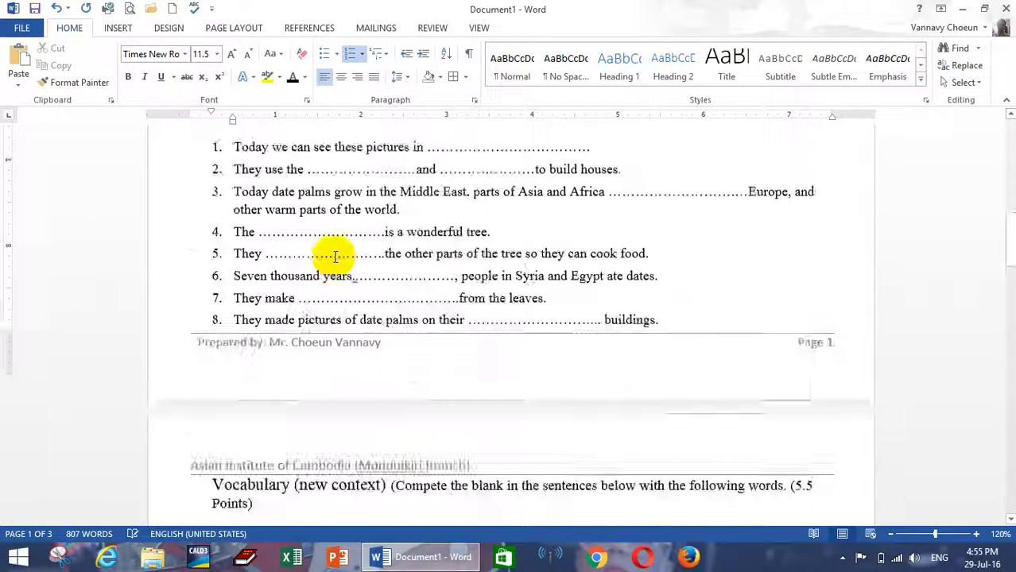
{"action": "scroll", "coordinate": [335, 256], "scroll_direction": "down", "scroll_amount": 2}
{"action": "scroll", "coordinate": [226, 262], "scroll_direction": "up", "scroll_amount": 3}
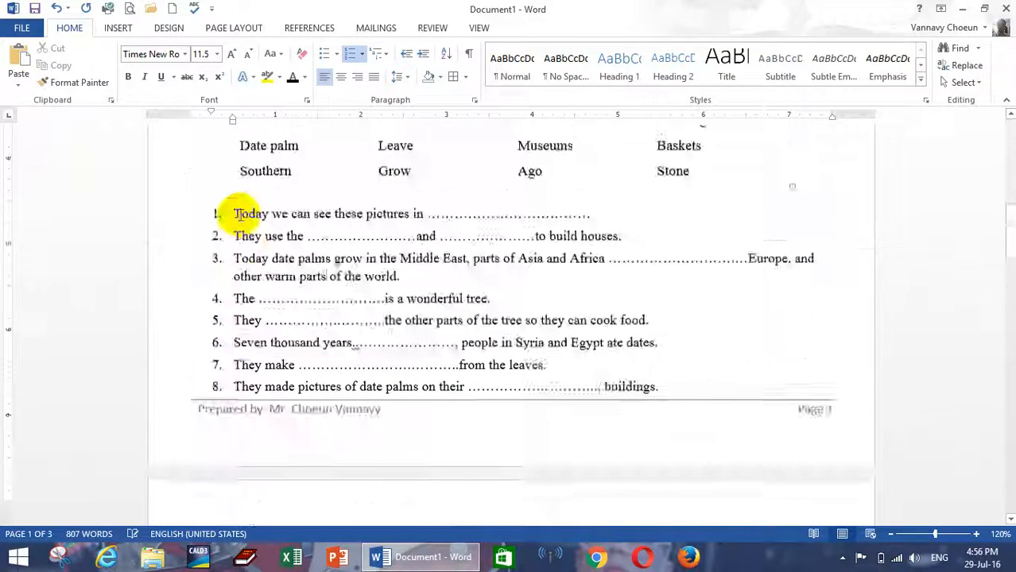
{"action": "scroll", "coordinate": [239, 238], "scroll_direction": "up", "scroll_amount": 3}
{"action": "left_click", "coordinate": [256, 317]}
{"action": "scroll", "coordinate": [256, 313], "scroll_direction": "down", "scroll_amount": 4}
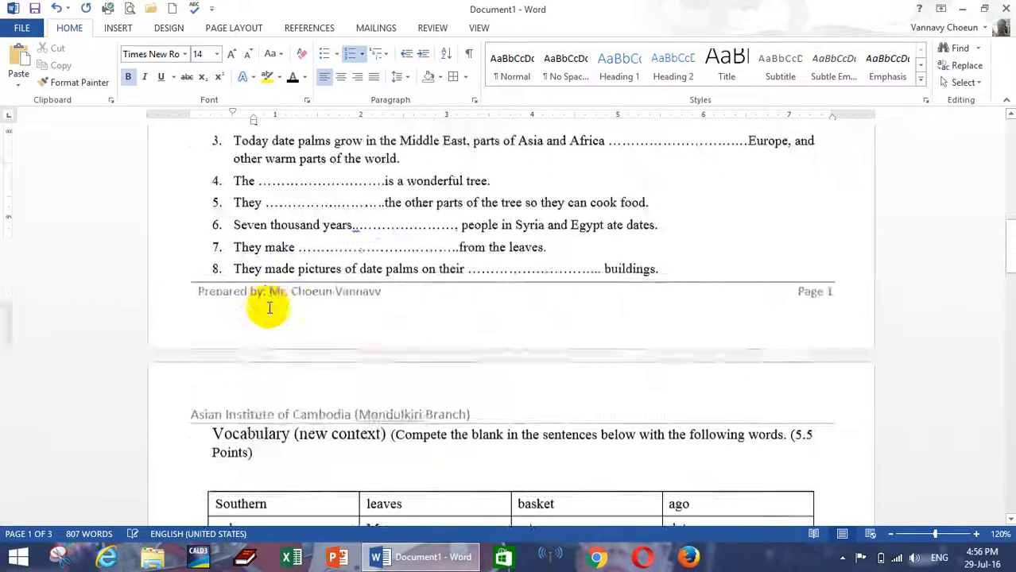
{"action": "scroll", "coordinate": [262, 302], "scroll_direction": "down", "scroll_amount": 3}
{"action": "left_click", "coordinate": [211, 288]}
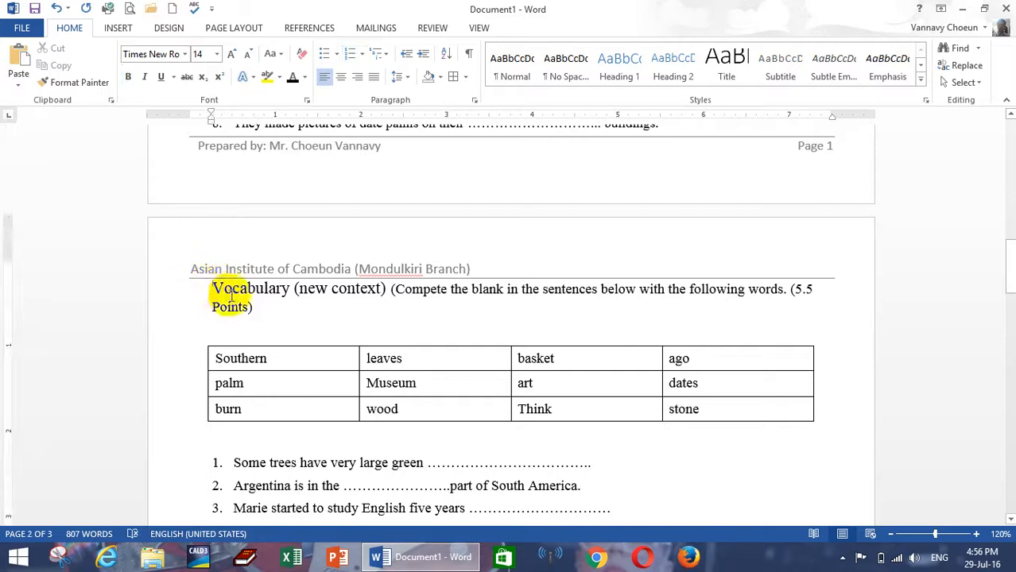
{"action": "left_click", "coordinate": [363, 53]}
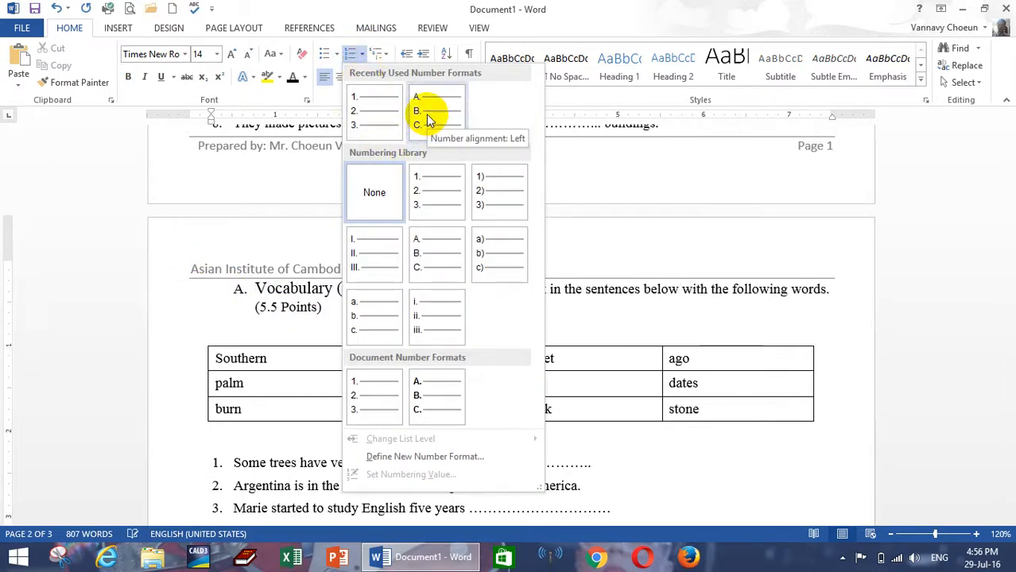
{"action": "left_click", "coordinate": [261, 310]}
Step: Copy the section A Vocabulary heading's formatting to the Vocabulary (new context) heading with Format Painter, continuing the lettering as B
{"action": "scroll", "coordinate": [288, 302], "scroll_direction": "up", "scroll_amount": 12}
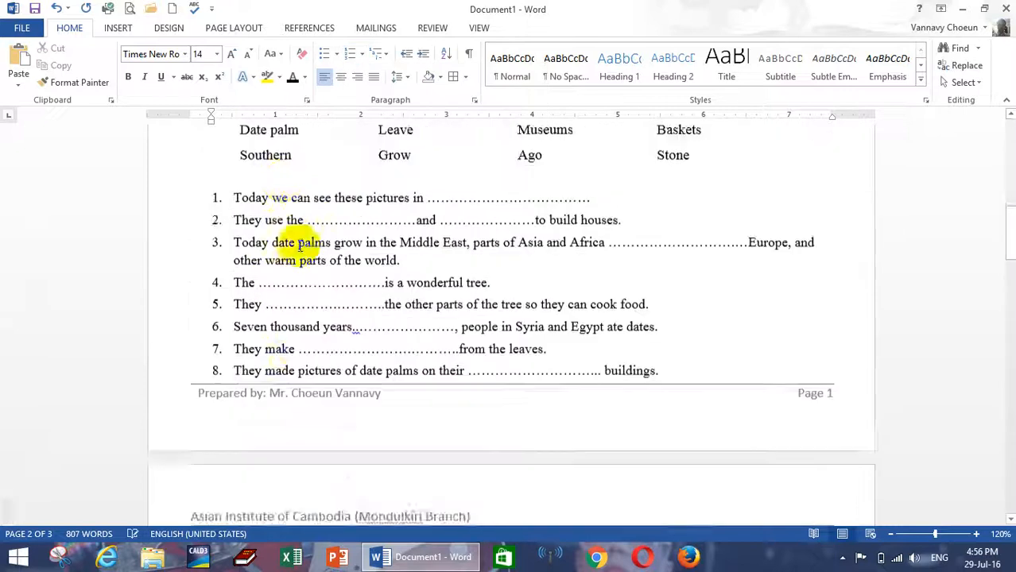
{"action": "left_click", "coordinate": [254, 239]}
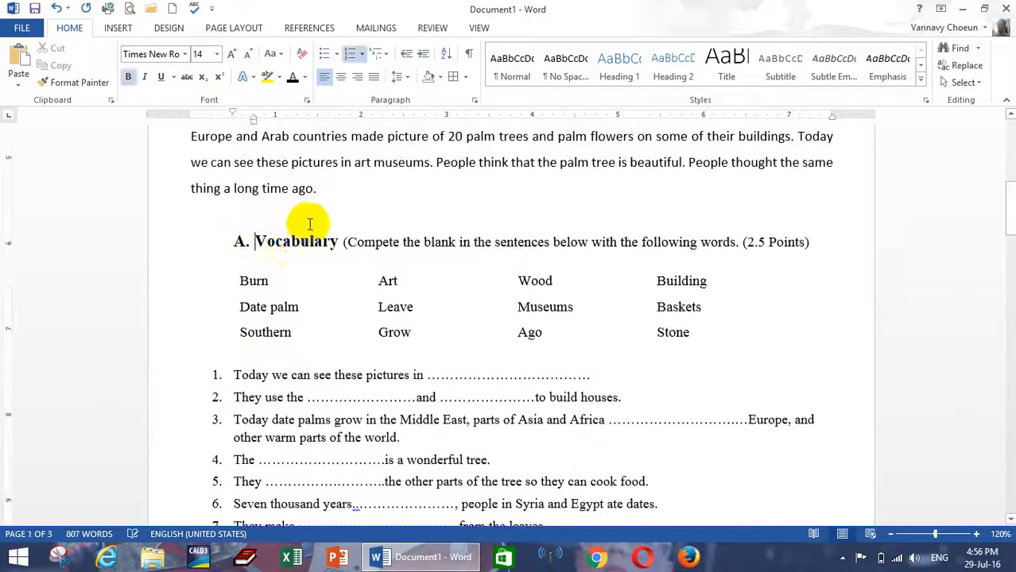
{"action": "left_click", "coordinate": [86, 83]}
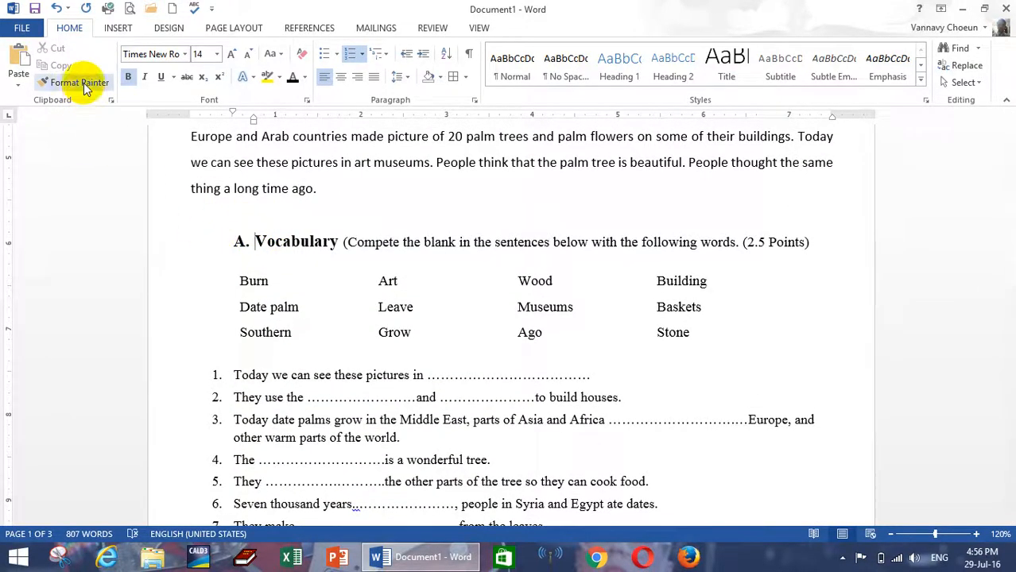
{"action": "scroll", "coordinate": [330, 278], "scroll_direction": "down", "scroll_amount": 10}
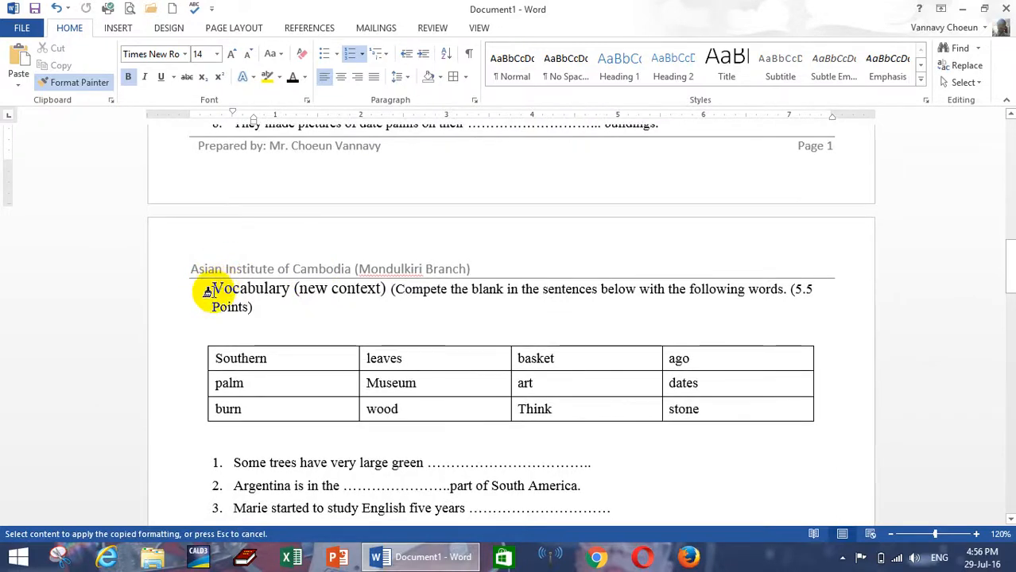
{"action": "left_click", "coordinate": [211, 291]}
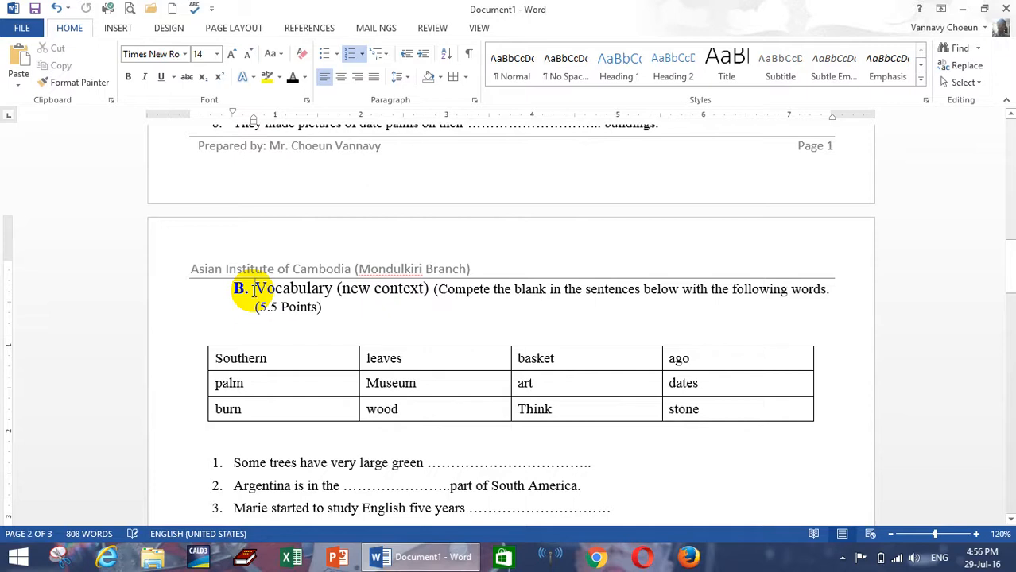
Step: Make the words Vocabulary (new context) in the section B heading bold, like the section A heading
{"action": "scroll", "coordinate": [278, 302], "scroll_direction": "up", "scroll_amount": 10}
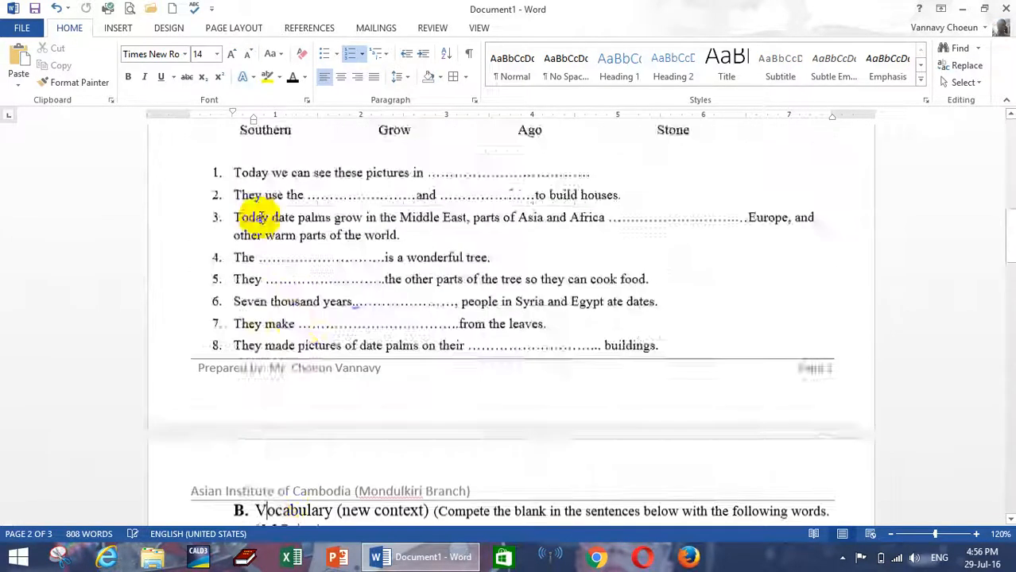
{"action": "scroll", "coordinate": [248, 288], "scroll_direction": "down", "scroll_amount": 3}
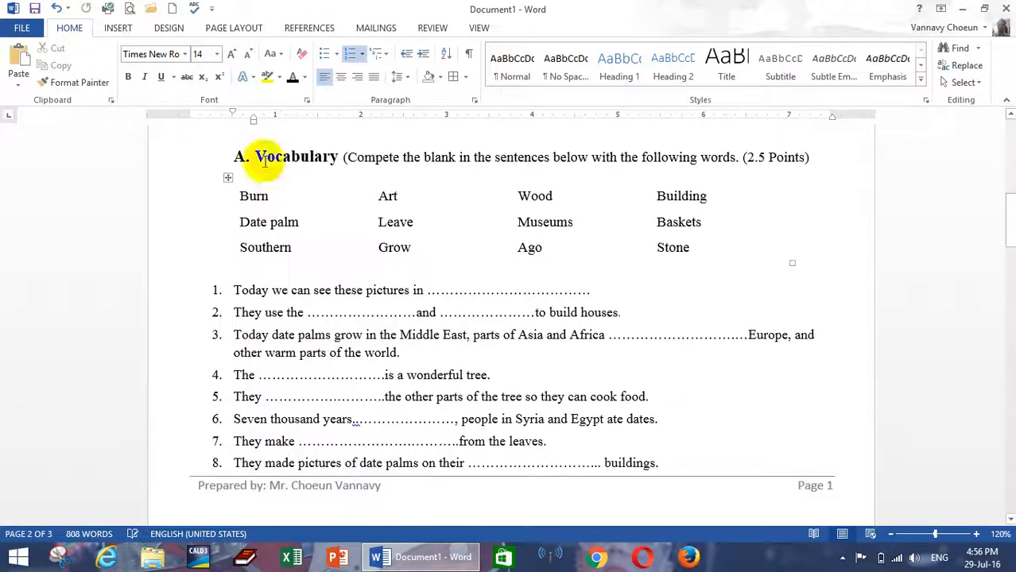
{"action": "scroll", "coordinate": [298, 294], "scroll_direction": "down", "scroll_amount": 2}
{"action": "scroll", "coordinate": [298, 293], "scroll_direction": "down", "scroll_amount": 3}
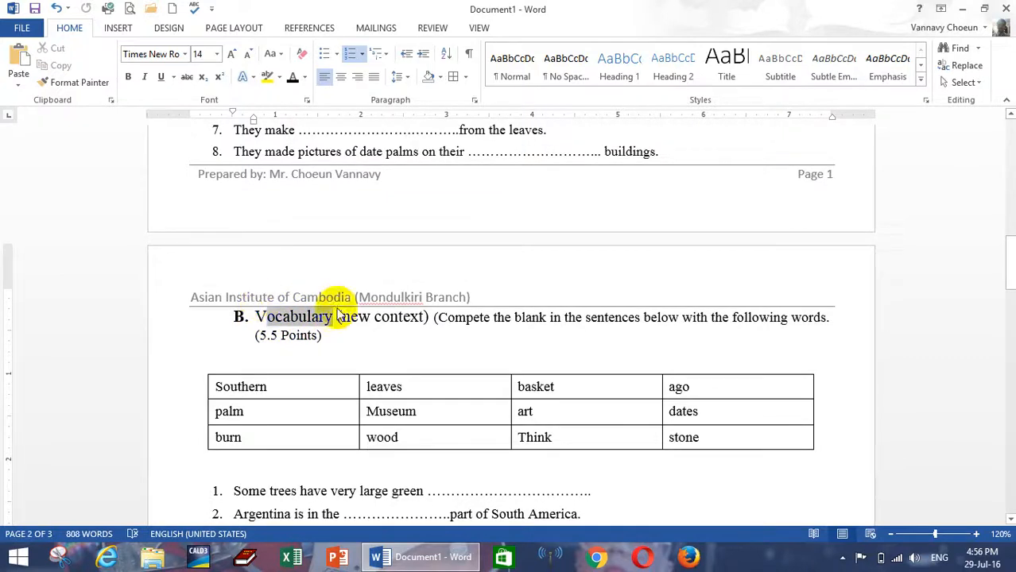
{"action": "double_click", "coordinate": [340, 316]}
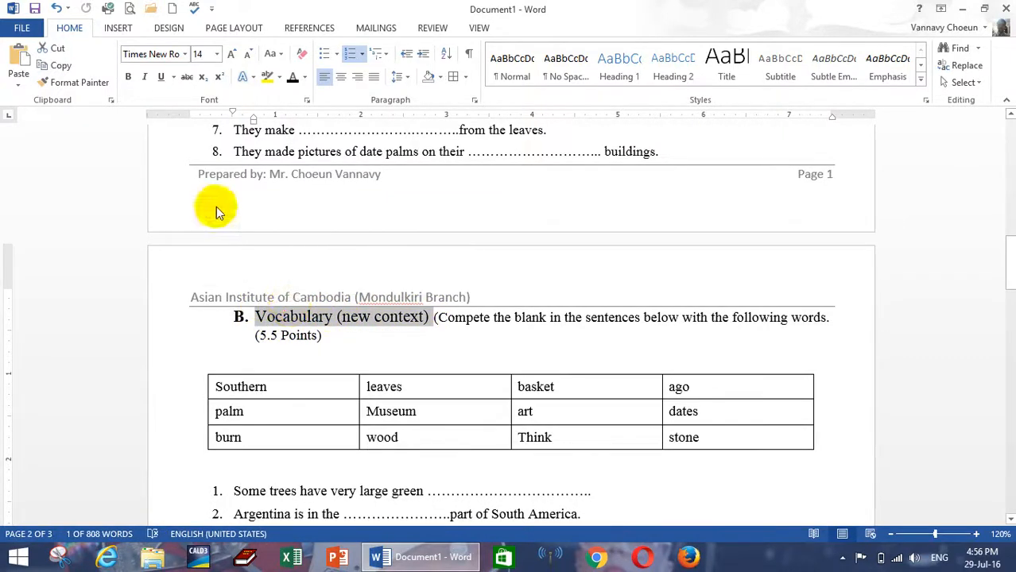
{"action": "left_click", "coordinate": [128, 76]}
{"action": "left_click", "coordinate": [449, 352]}
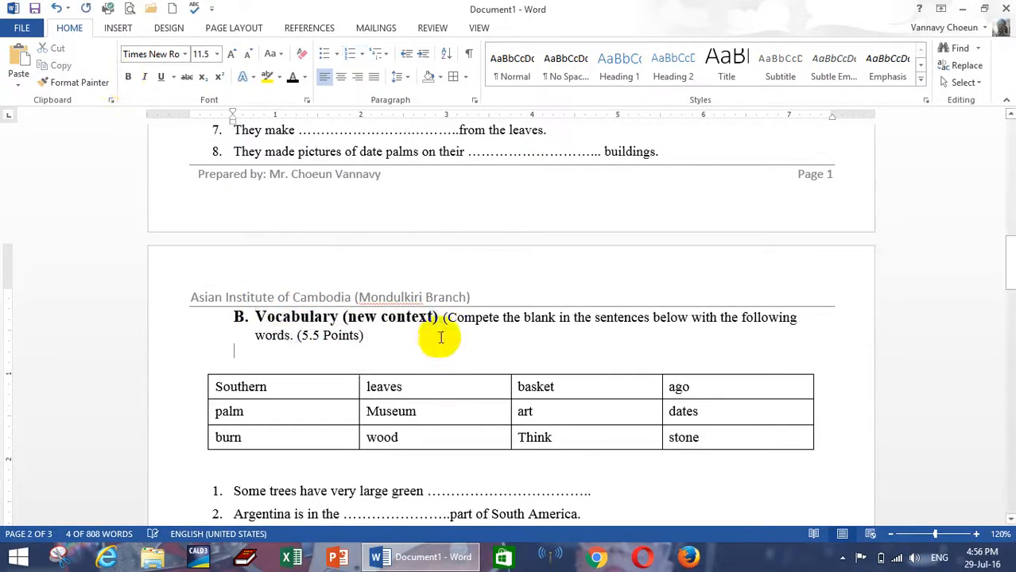
Step: Remove all borders from the section B word table
{"action": "scroll", "coordinate": [404, 345], "scroll_direction": "down", "scroll_amount": 1}
{"action": "scroll", "coordinate": [404, 347], "scroll_direction": "down", "scroll_amount": 2}
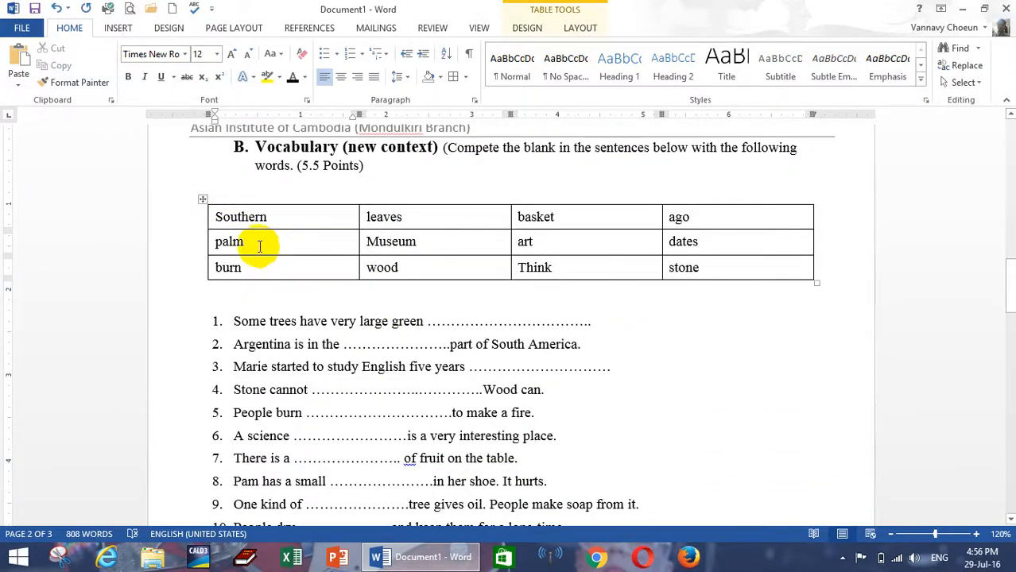
{"action": "left_click", "coordinate": [200, 198]}
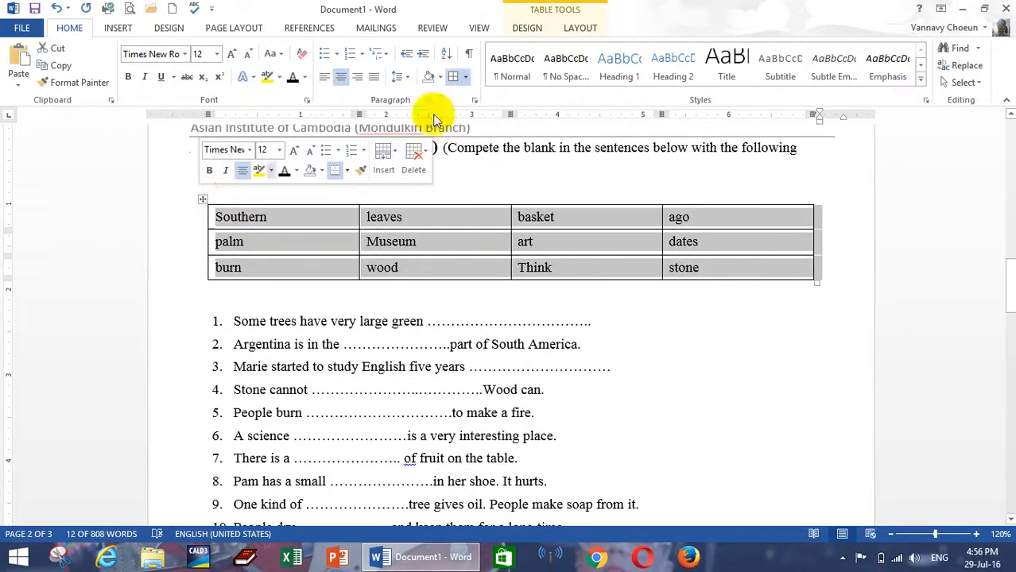
{"action": "left_click", "coordinate": [522, 29]}
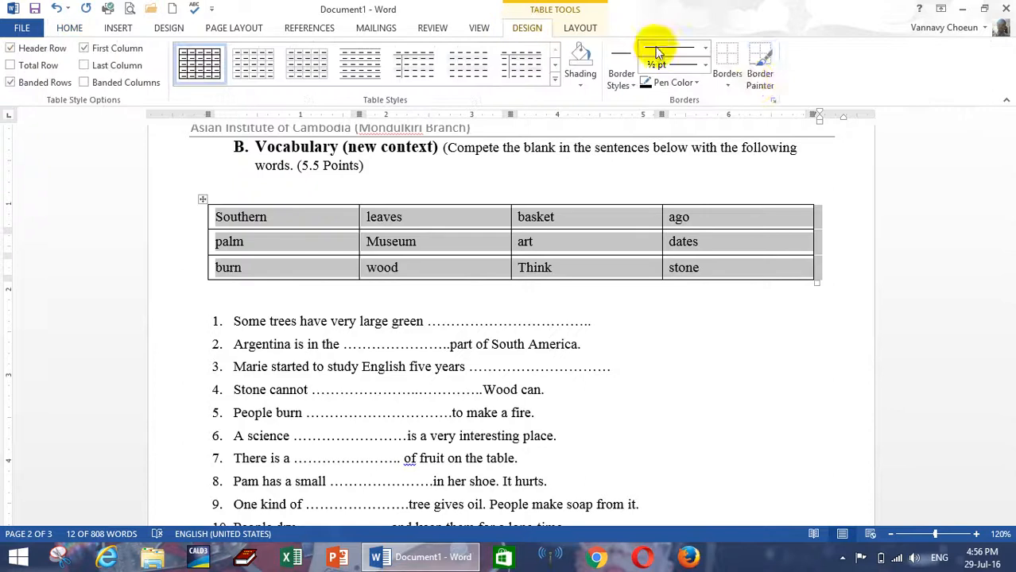
{"action": "left_click", "coordinate": [757, 85]}
{"action": "left_click", "coordinate": [728, 84]}
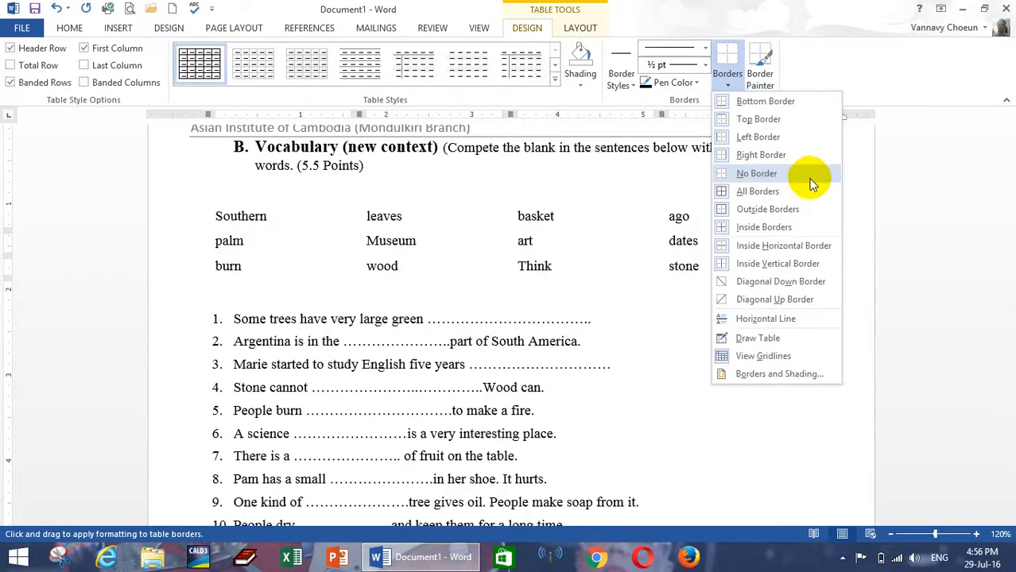
{"action": "left_click", "coordinate": [812, 176]}
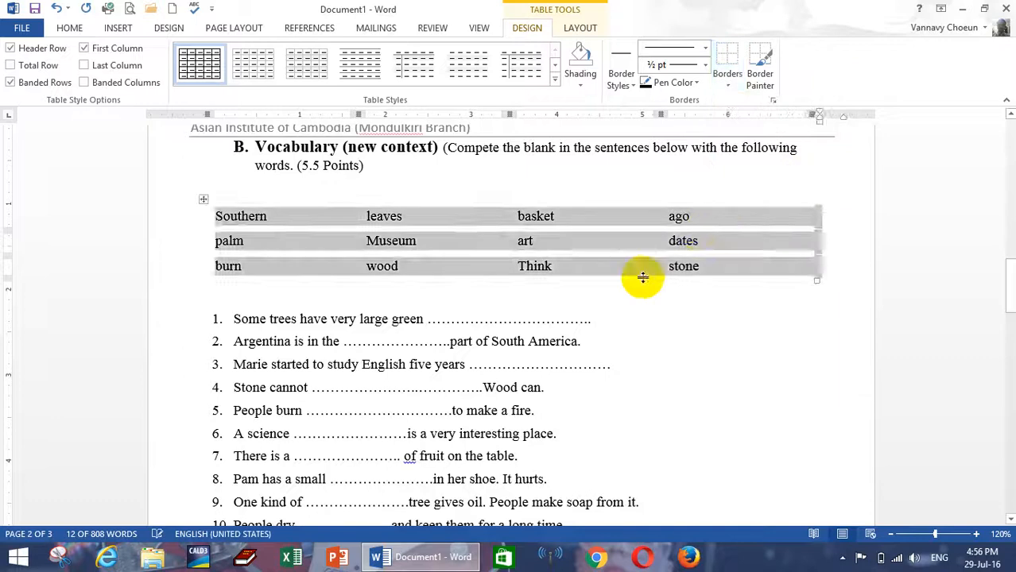
{"action": "left_click", "coordinate": [636, 290]}
Step: Examine the numbering of the eleven section B sentences and the unlettered Vocabulary Review heading and word table below them
{"action": "scroll", "coordinate": [445, 342], "scroll_direction": "down", "scroll_amount": 2}
{"action": "scroll", "coordinate": [287, 256], "scroll_direction": "down", "scroll_amount": 2}
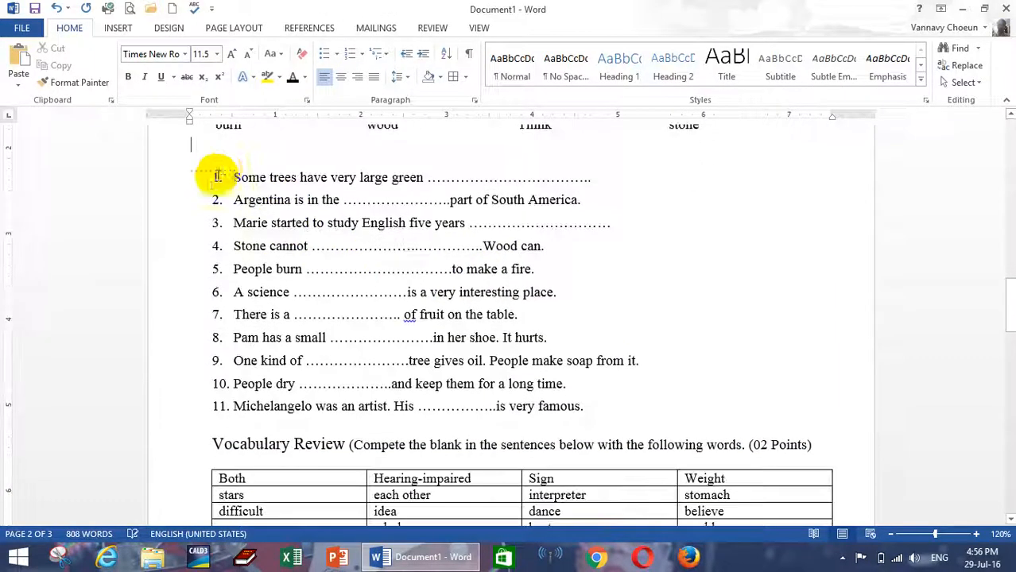
{"action": "left_click", "coordinate": [229, 177]}
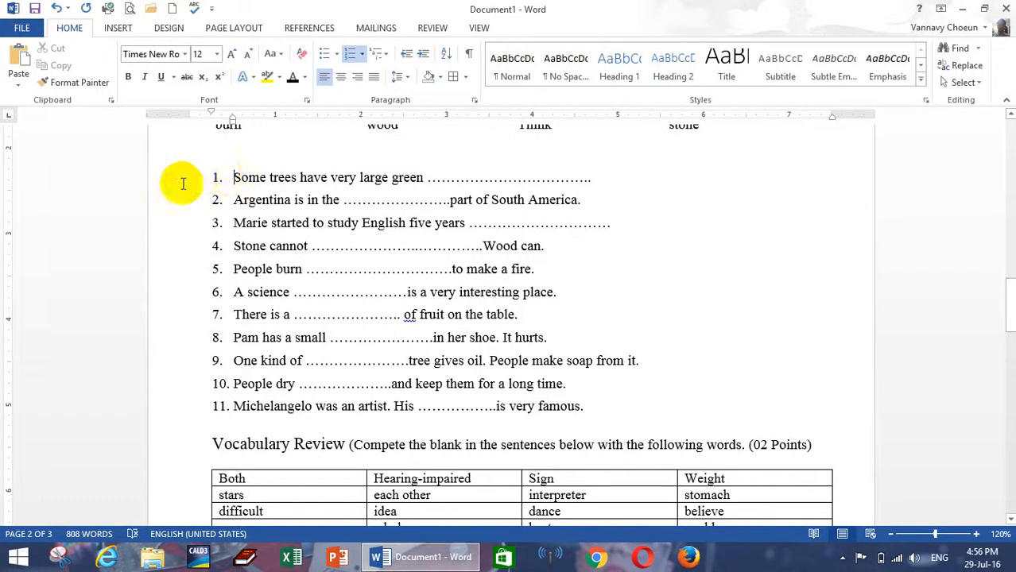
{"action": "left_click_drag", "start_coordinate": [198, 176], "coordinate": [270, 384]}
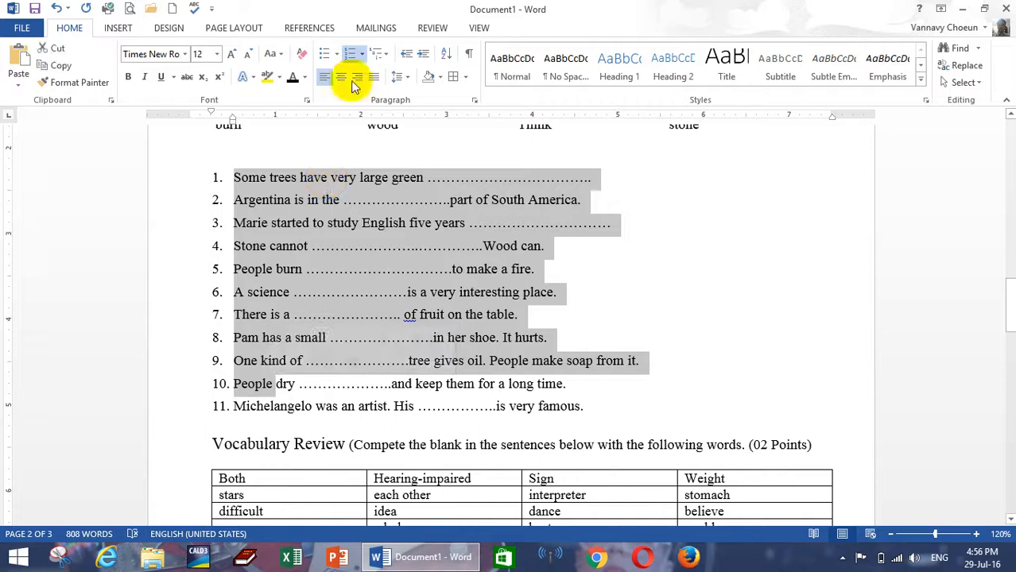
{"action": "left_click", "coordinate": [454, 269]}
{"action": "scroll", "coordinate": [334, 320], "scroll_direction": "down", "scroll_amount": 5}
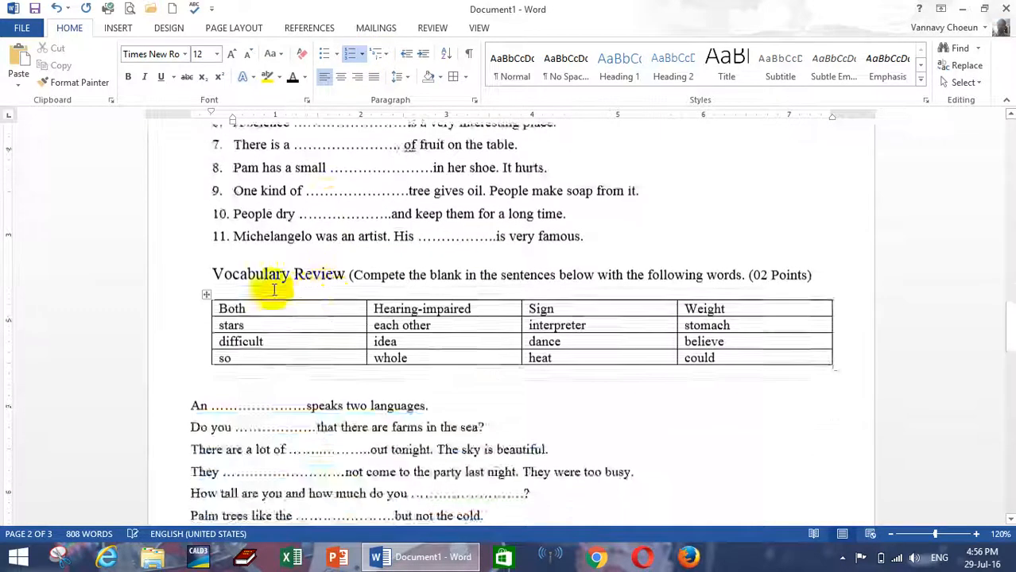
{"action": "scroll", "coordinate": [262, 279], "scroll_direction": "up", "scroll_amount": 3}
{"action": "scroll", "coordinate": [465, 335], "scroll_direction": "up", "scroll_amount": 5}
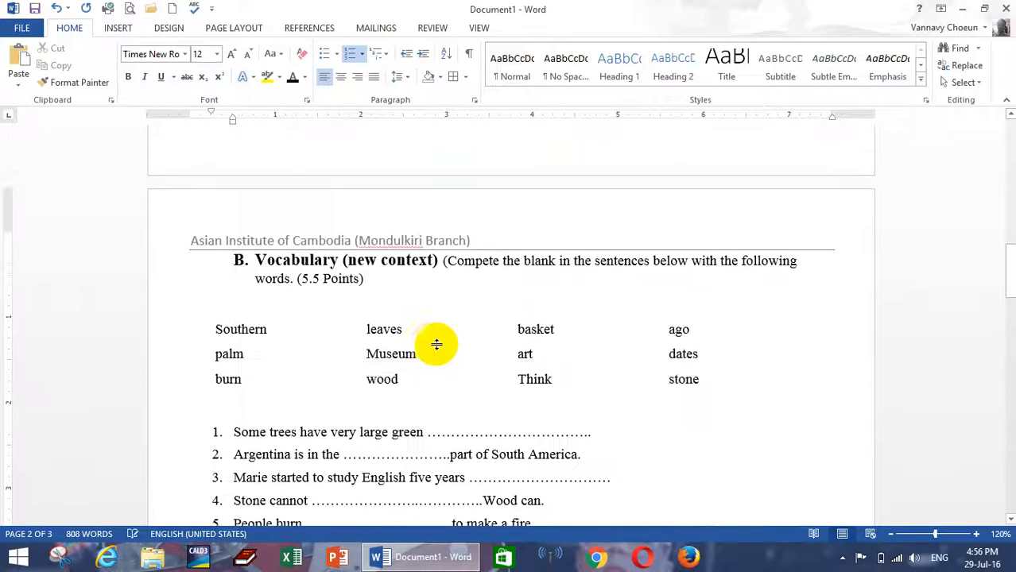
{"action": "scroll", "coordinate": [318, 293], "scroll_direction": "down", "scroll_amount": 6}
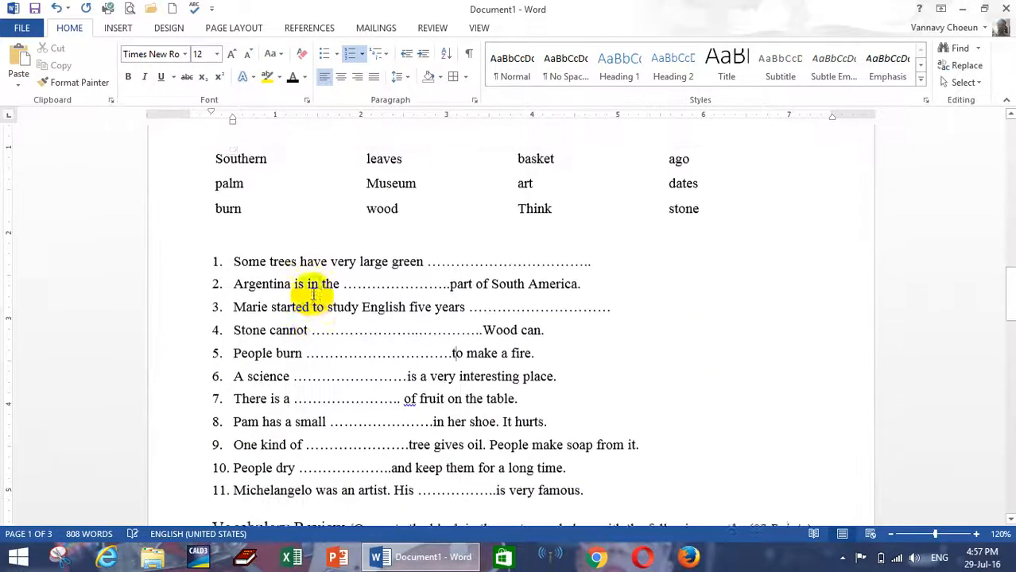
{"action": "scroll", "coordinate": [298, 295], "scroll_direction": "down", "scroll_amount": 1}
Step: Copy the section B heading's formatting to the Vocabulary Review heading with Format Painter, continuing the lettering as C
{"action": "left_click", "coordinate": [256, 275]}
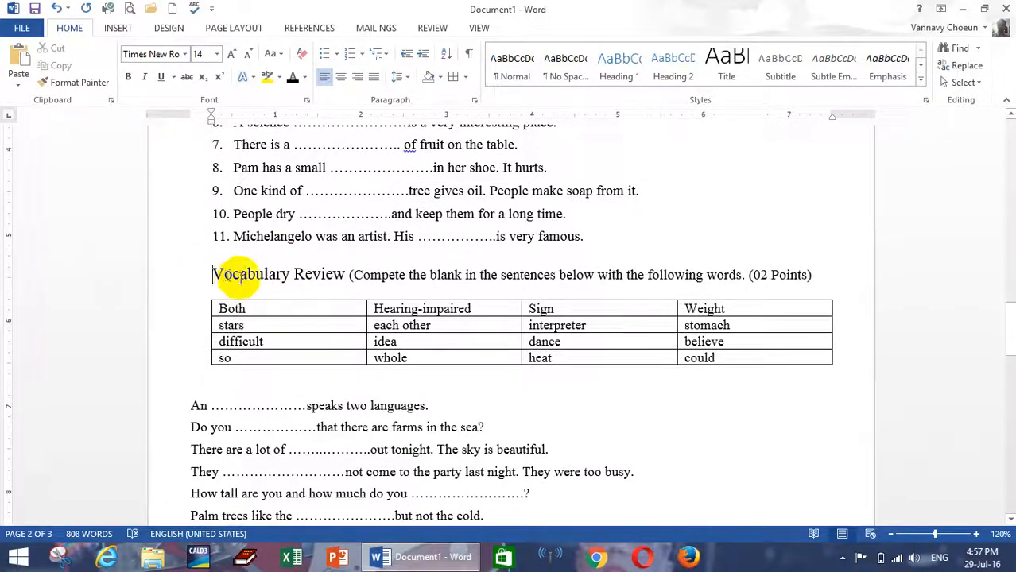
{"action": "scroll", "coordinate": [254, 279], "scroll_direction": "up", "scroll_amount": 6}
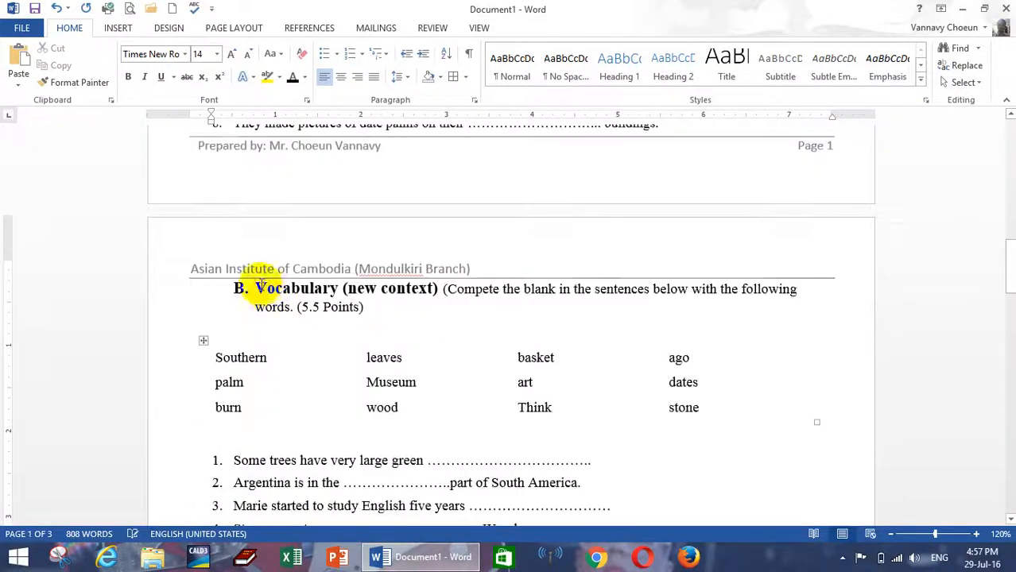
{"action": "left_click", "coordinate": [75, 82]}
{"action": "scroll", "coordinate": [306, 290], "scroll_direction": "down", "scroll_amount": 5}
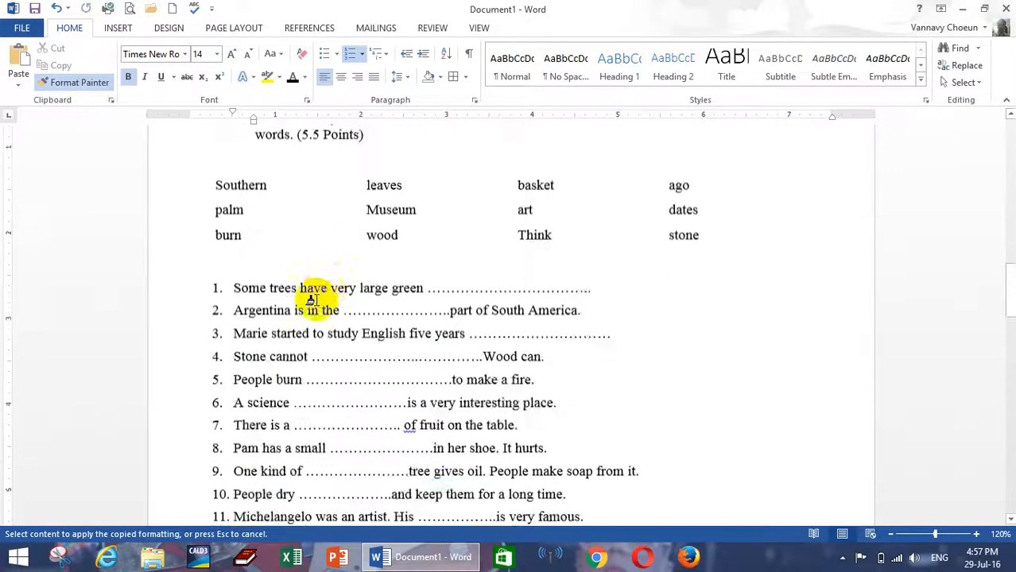
{"action": "left_click", "coordinate": [213, 328]}
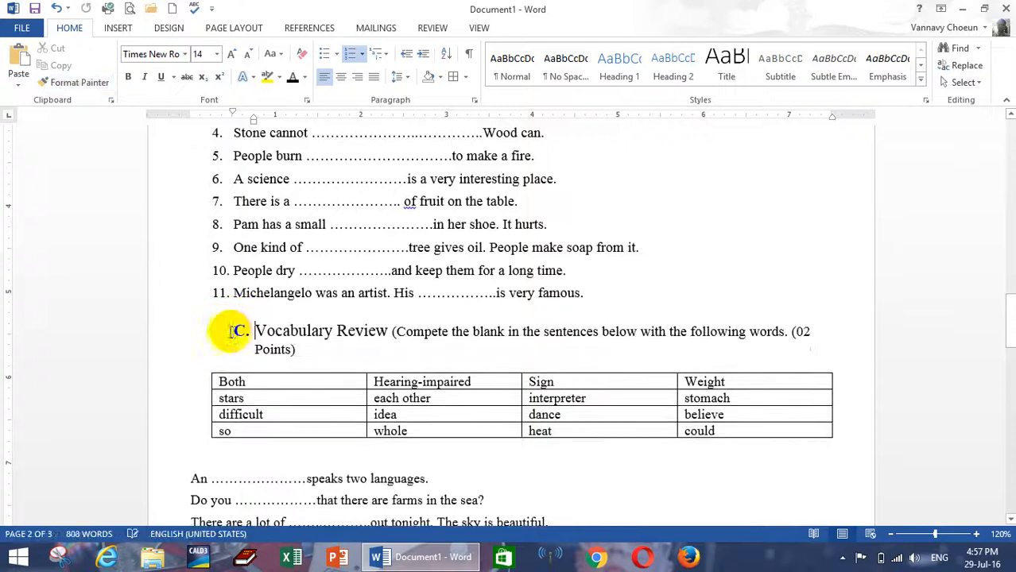
Step: Make the words Vocabulary Review in the section C heading bold
{"action": "left_click_drag", "start_coordinate": [382, 330], "coordinate": [389, 332]}
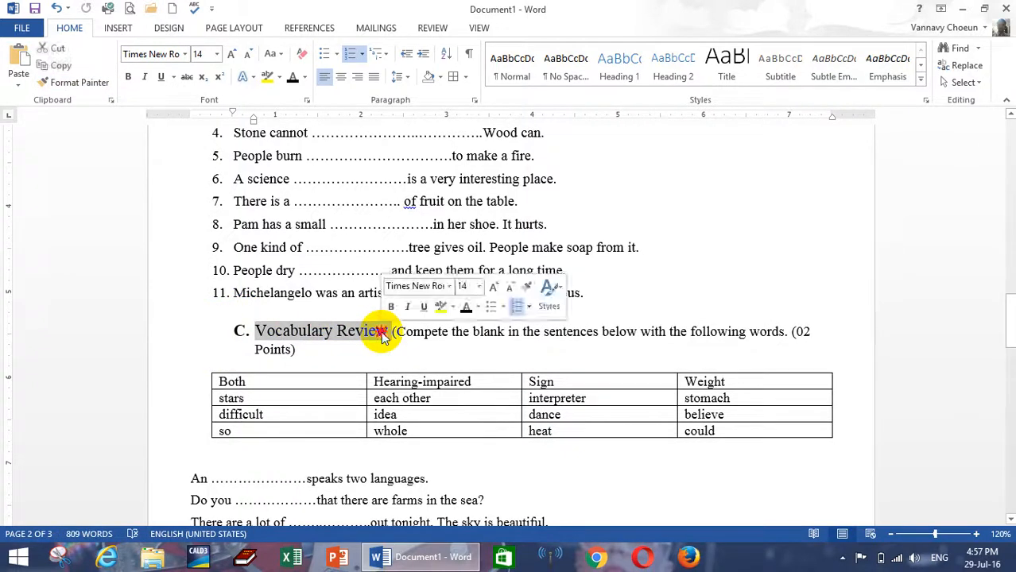
{"action": "left_click", "coordinate": [391, 333]}
{"action": "left_click_drag", "start_coordinate": [287, 322], "coordinate": [256, 329]}
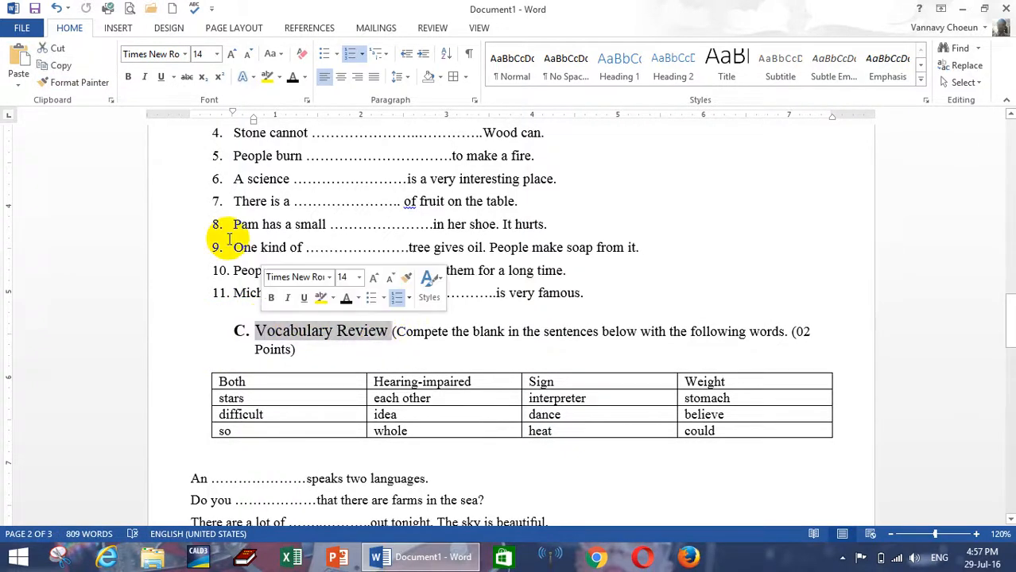
{"action": "left_click", "coordinate": [128, 76]}
Step: Compare the lettered headings, word tables and numbered sentences of sections A, B and C
{"action": "scroll", "coordinate": [417, 338], "scroll_direction": "up", "scroll_amount": 10}
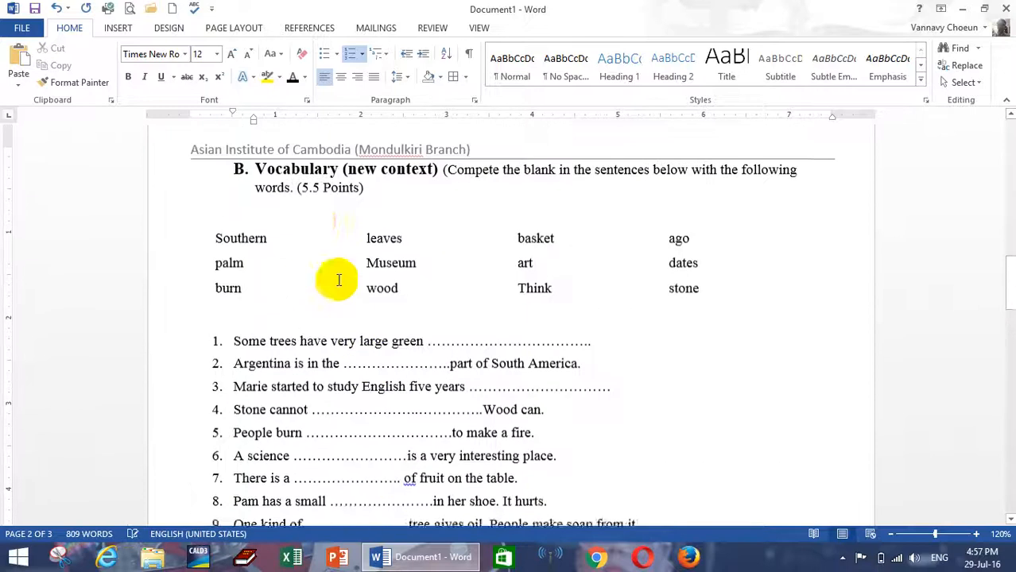
{"action": "scroll", "coordinate": [300, 191], "scroll_direction": "up", "scroll_amount": 6}
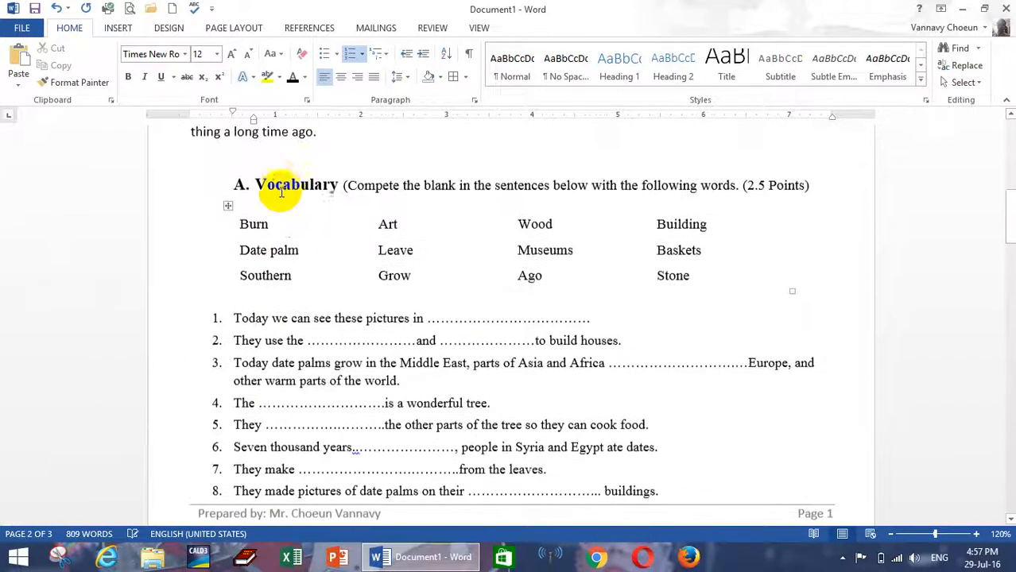
{"action": "left_click", "coordinate": [256, 185]}
{"action": "scroll", "coordinate": [353, 230], "scroll_direction": "down", "scroll_amount": 5}
{"action": "scroll", "coordinate": [347, 264], "scroll_direction": "down", "scroll_amount": 9}
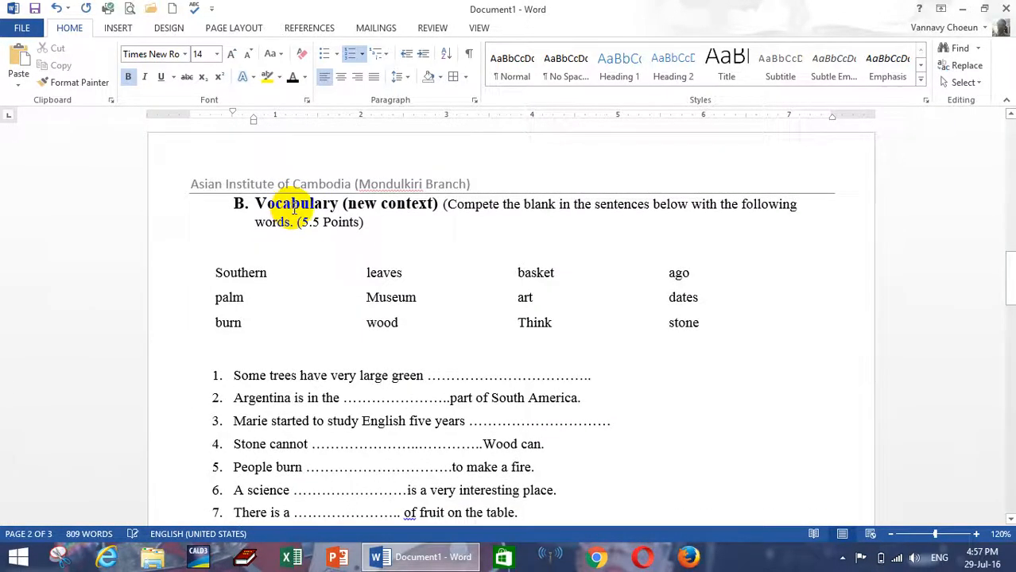
{"action": "scroll", "coordinate": [303, 308], "scroll_direction": "down", "scroll_amount": 1}
{"action": "left_click", "coordinate": [301, 316]}
{"action": "scroll", "coordinate": [369, 303], "scroll_direction": "down", "scroll_amount": 4}
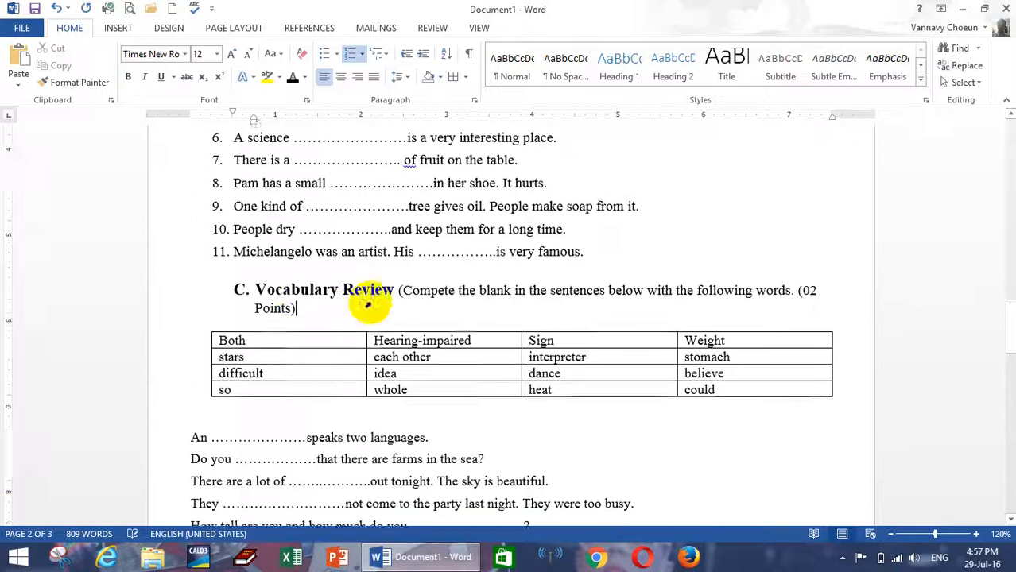
Step: Move (02 Points) in the section C heading onto its own unlettered line, aligned under the heading text
{"action": "scroll", "coordinate": [616, 254], "scroll_direction": "down", "scroll_amount": 2}
{"action": "scroll", "coordinate": [793, 190], "scroll_direction": "up", "scroll_amount": 1}
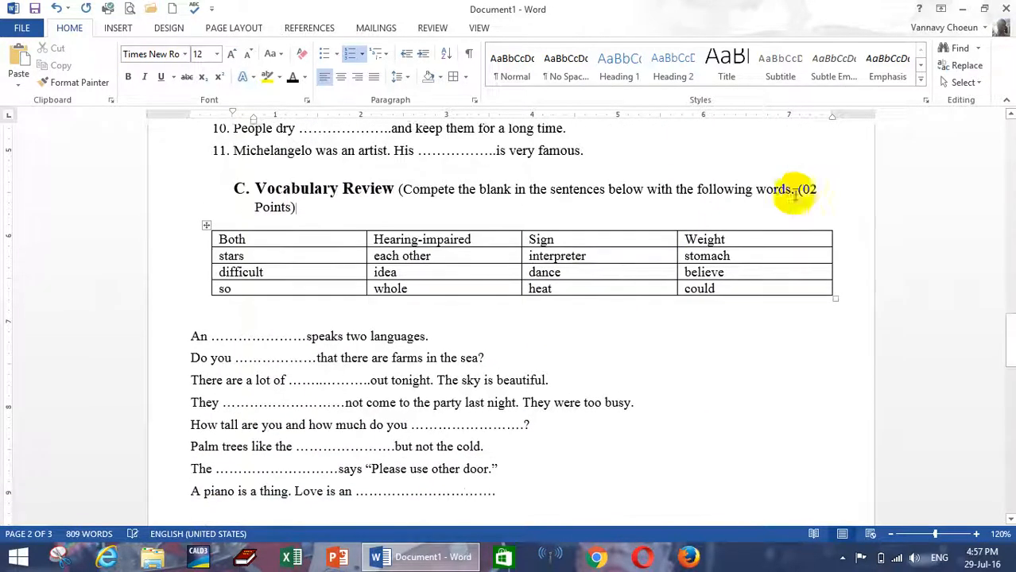
{"action": "left_click", "coordinate": [795, 189]}
{"action": "key", "text": "Return"}
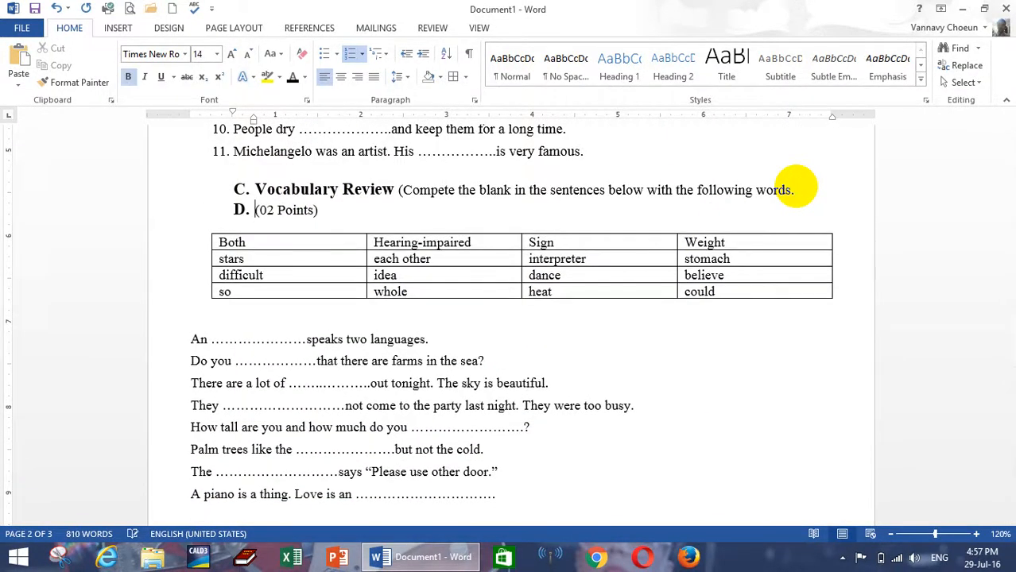
{"action": "key", "text": "BackSpace"}
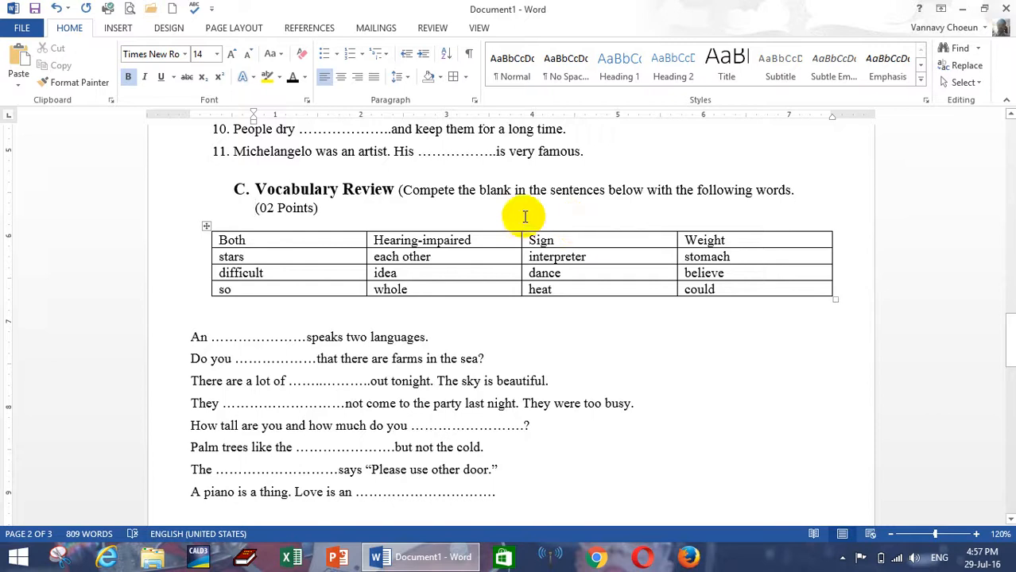
Step: Remove all borders from the section C word table
{"action": "scroll", "coordinate": [287, 204], "scroll_direction": "down", "scroll_amount": 3}
{"action": "scroll", "coordinate": [287, 205], "scroll_direction": "down", "scroll_amount": 1}
{"action": "scroll", "coordinate": [254, 157], "scroll_direction": "up", "scroll_amount": 2}
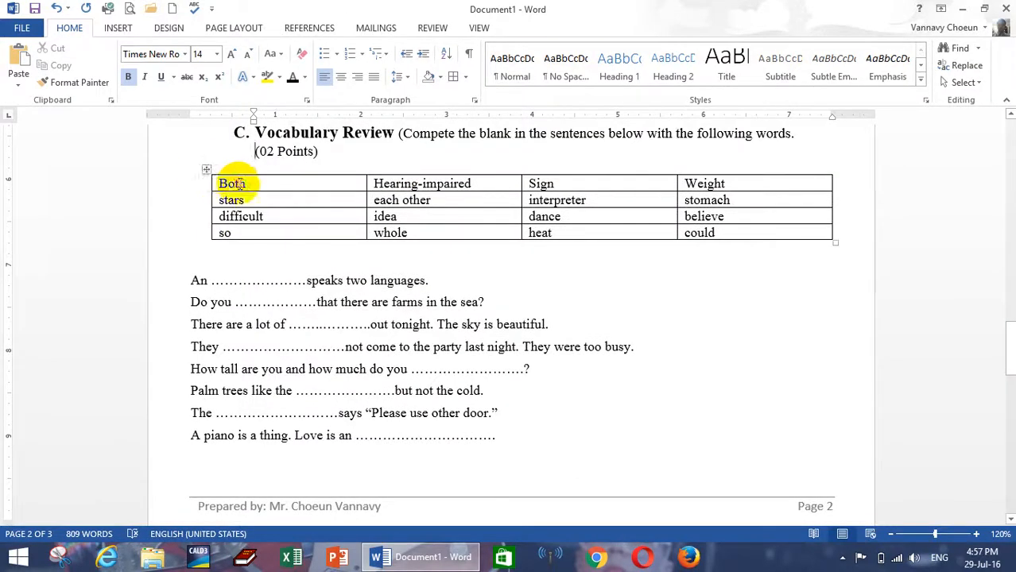
{"action": "left_click", "coordinate": [206, 169]}
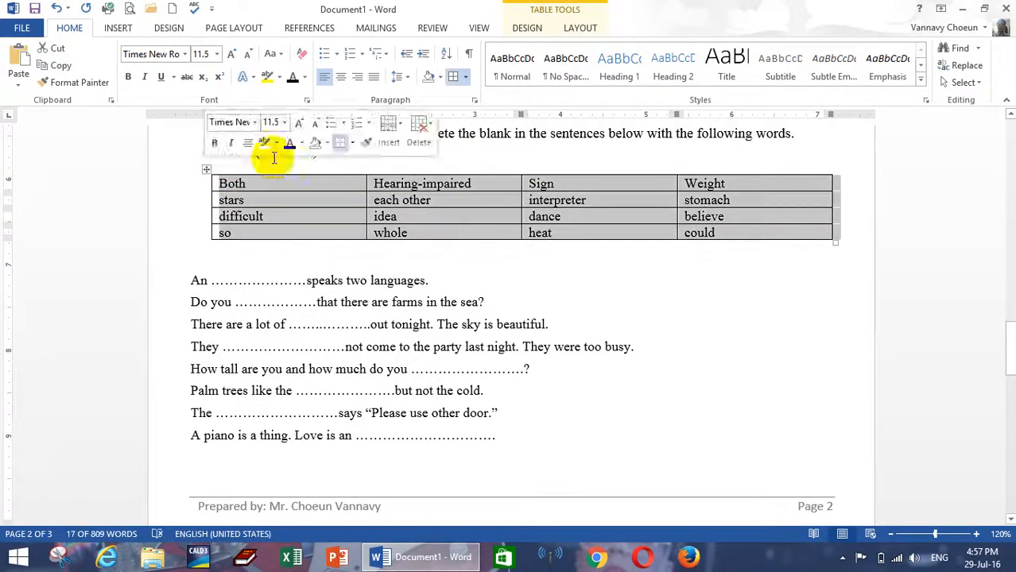
{"action": "left_click", "coordinate": [546, 30]}
{"action": "left_click", "coordinate": [725, 79]}
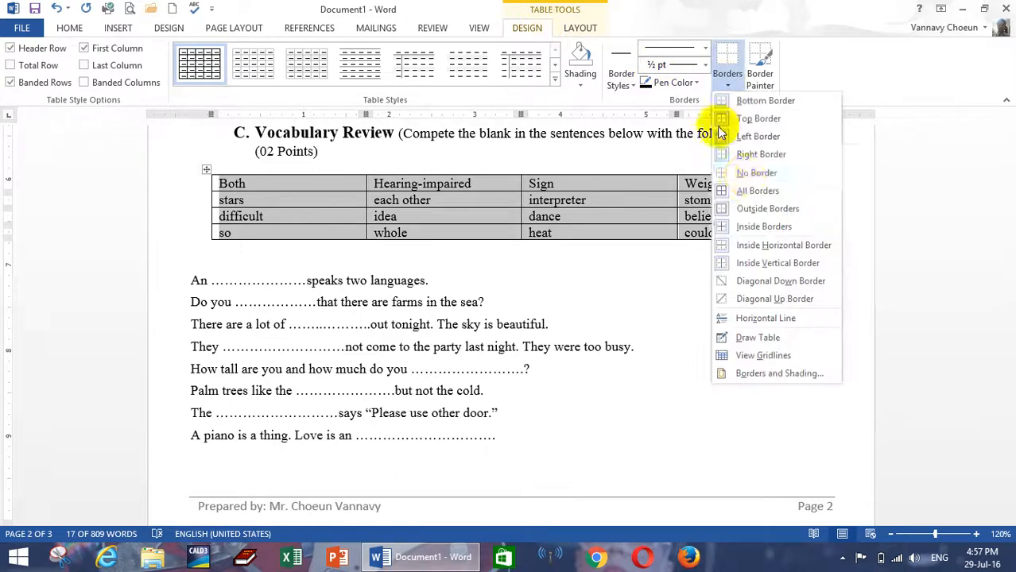
{"action": "left_click", "coordinate": [69, 28]}
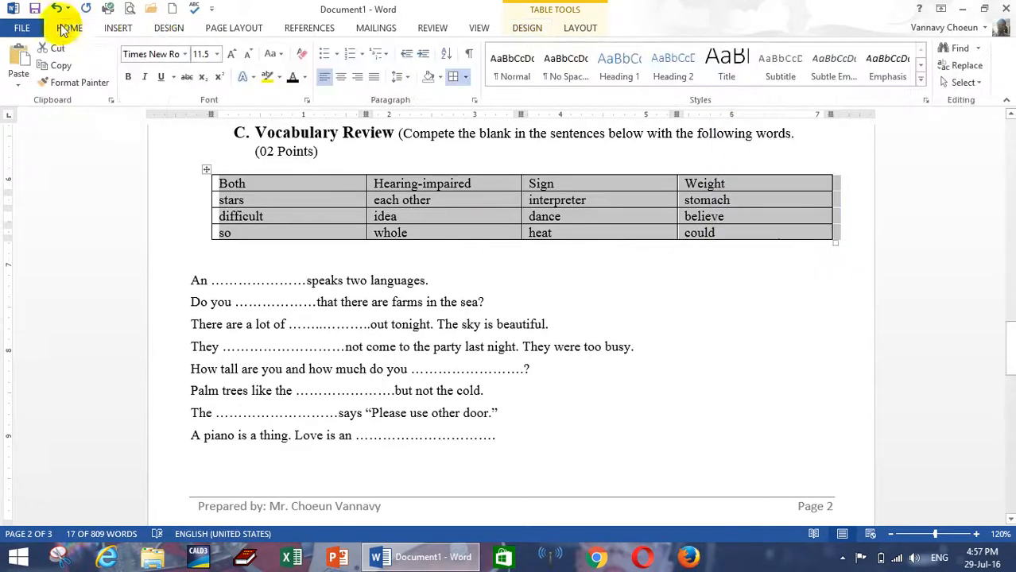
{"action": "left_click", "coordinate": [465, 78]}
{"action": "left_click", "coordinate": [403, 106]}
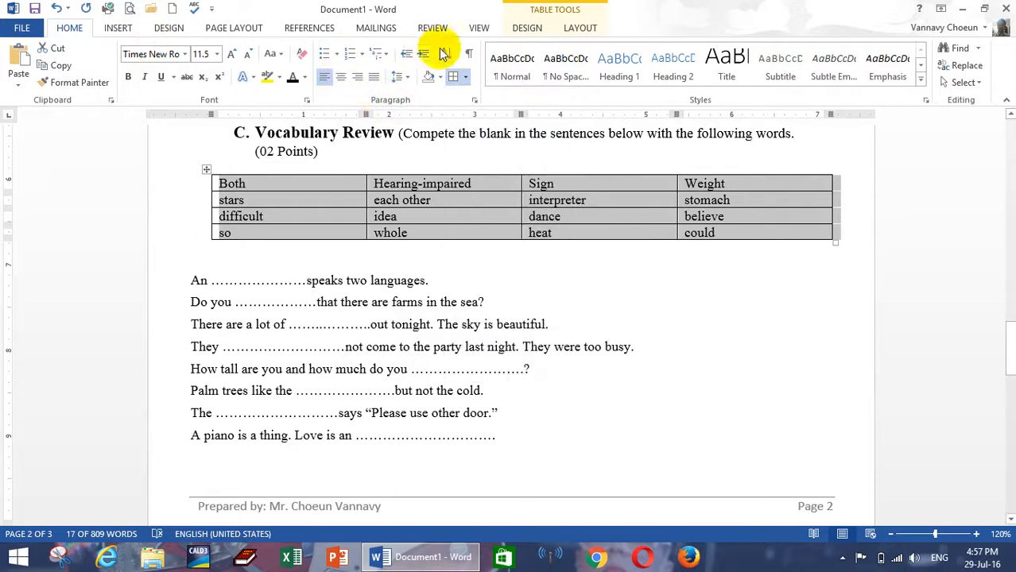
{"action": "left_click", "coordinate": [465, 78]}
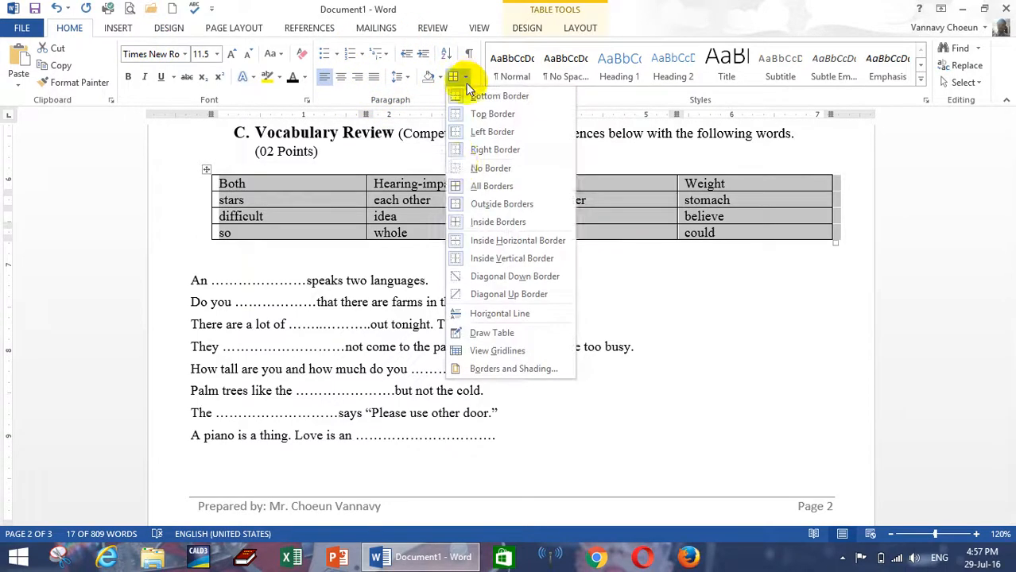
{"action": "left_click", "coordinate": [496, 171]}
{"action": "left_click", "coordinate": [429, 218]}
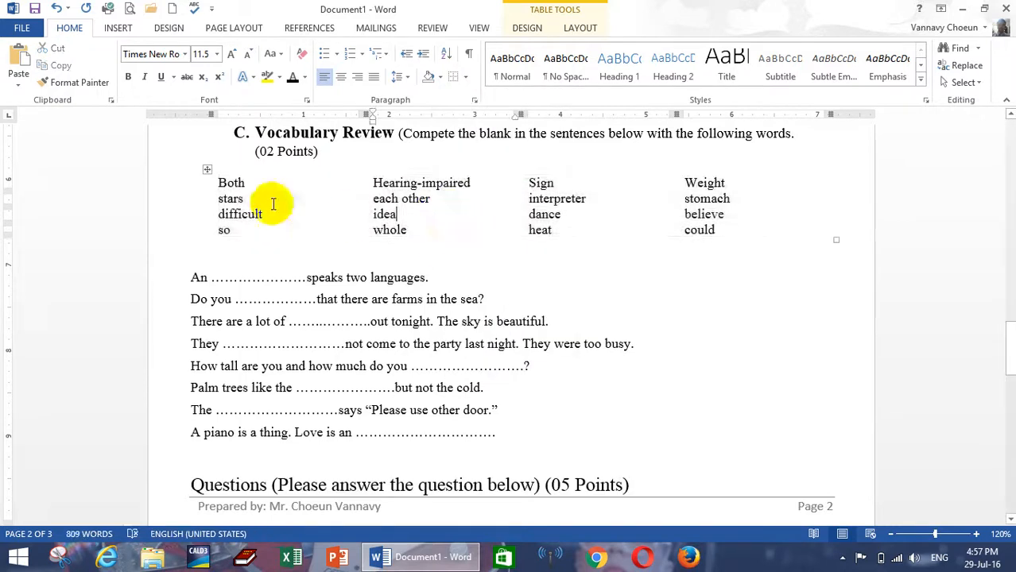
Step: Apply all borders to the section C word table again
{"action": "left_click", "coordinate": [209, 169]}
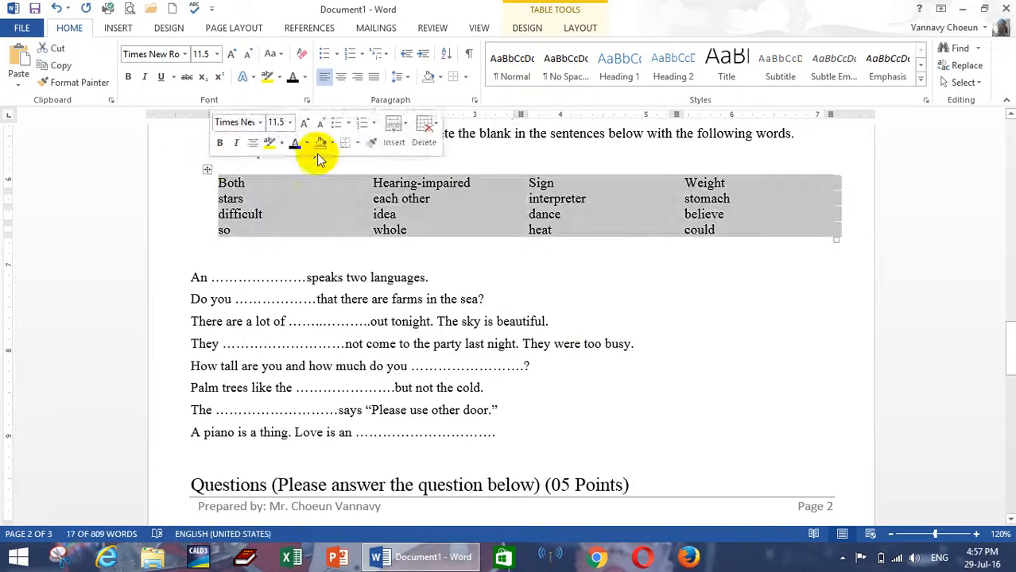
{"action": "left_click", "coordinate": [466, 78]}
{"action": "left_click", "coordinate": [470, 183]}
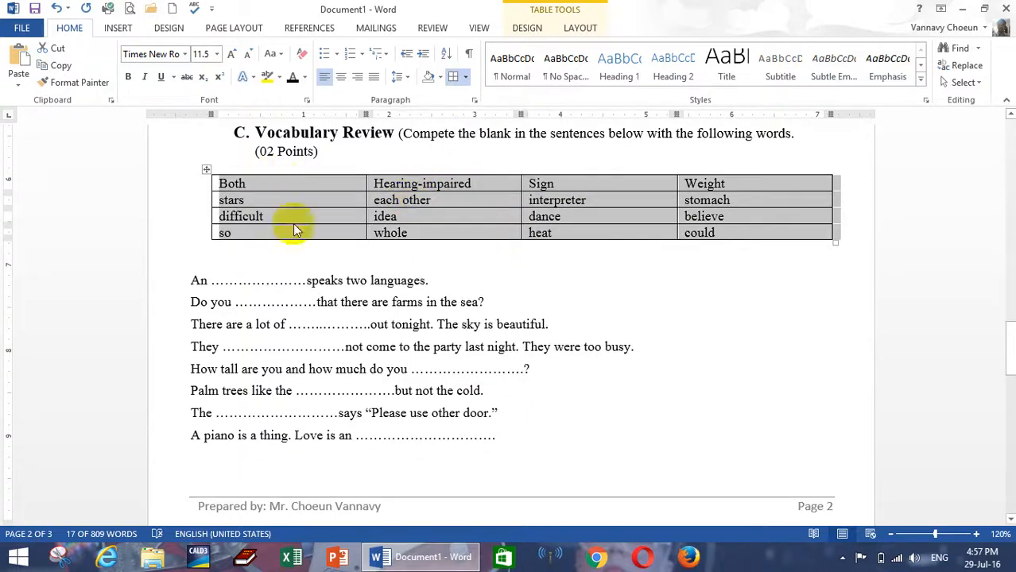
Step: Set the height of all rows in the section C word table to 0.4"
{"action": "left_click", "coordinate": [580, 28]}
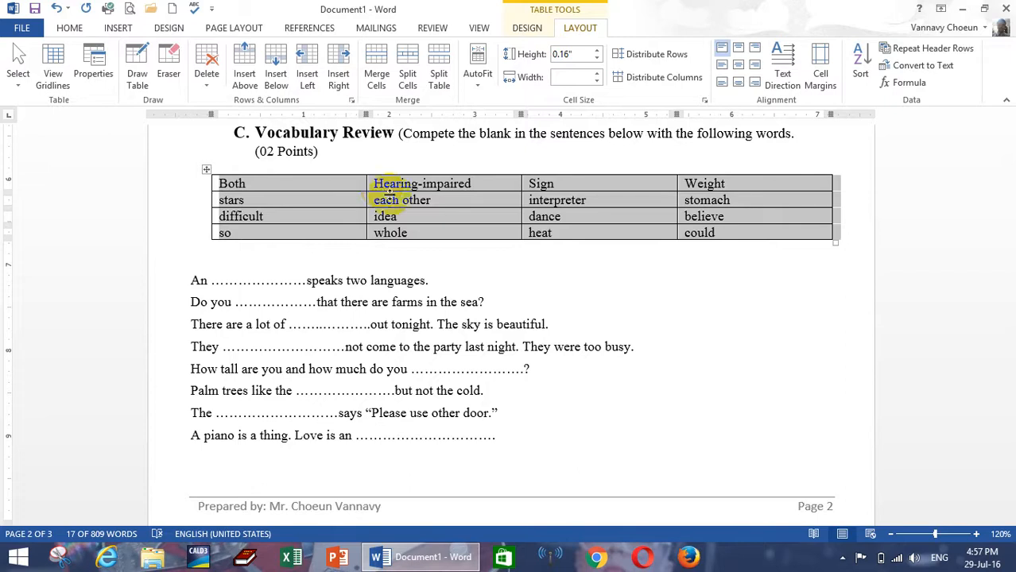
{"action": "left_click", "coordinate": [597, 50]}
{"action": "left_click", "coordinate": [597, 50]}
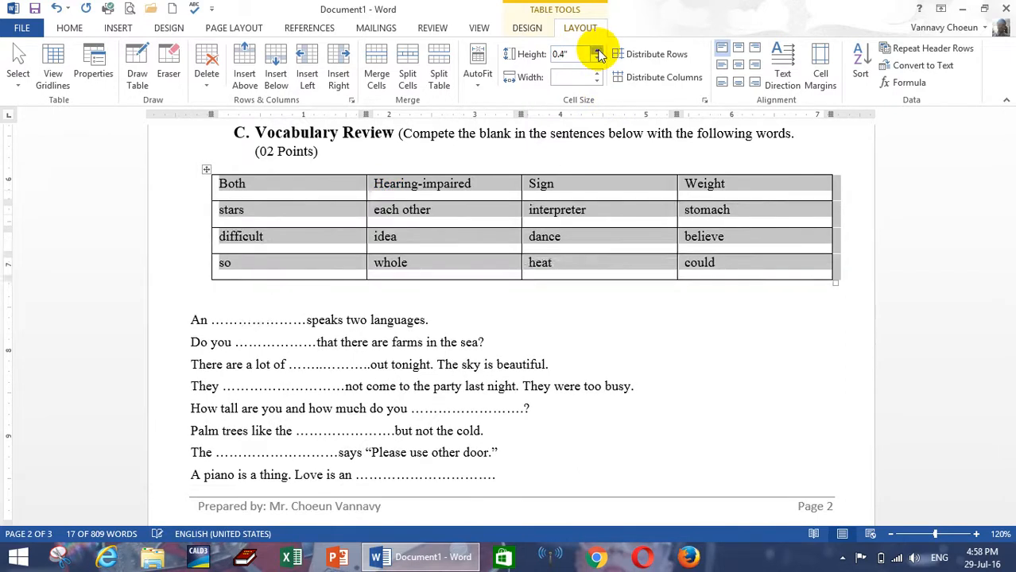
Step: Set the height of all rows in the section C word table to 0.3"
{"action": "left_click", "coordinate": [597, 50]}
{"action": "left_click", "coordinate": [597, 61]}
{"action": "left_click", "coordinate": [597, 61]}
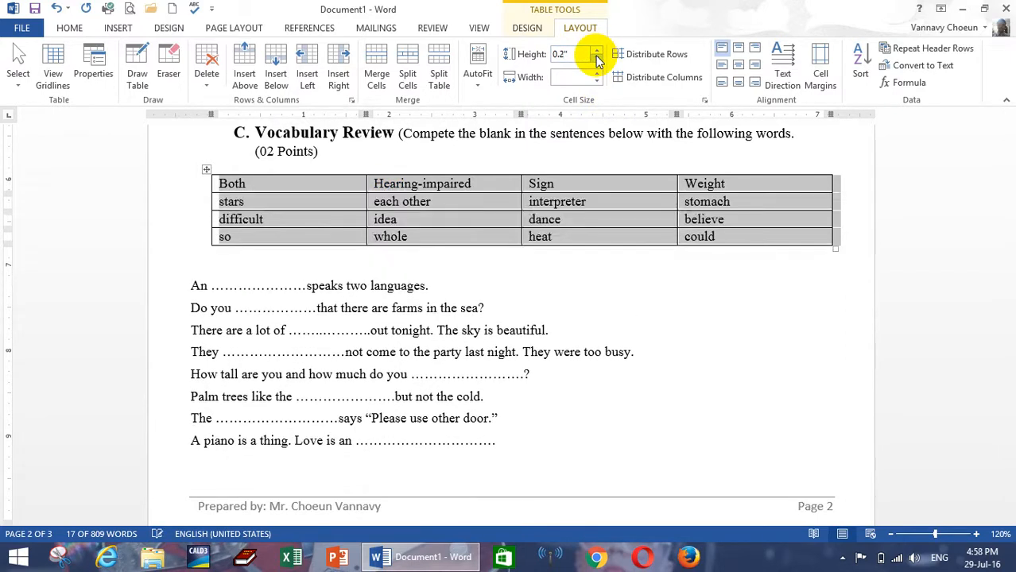
{"action": "left_click", "coordinate": [596, 52]}
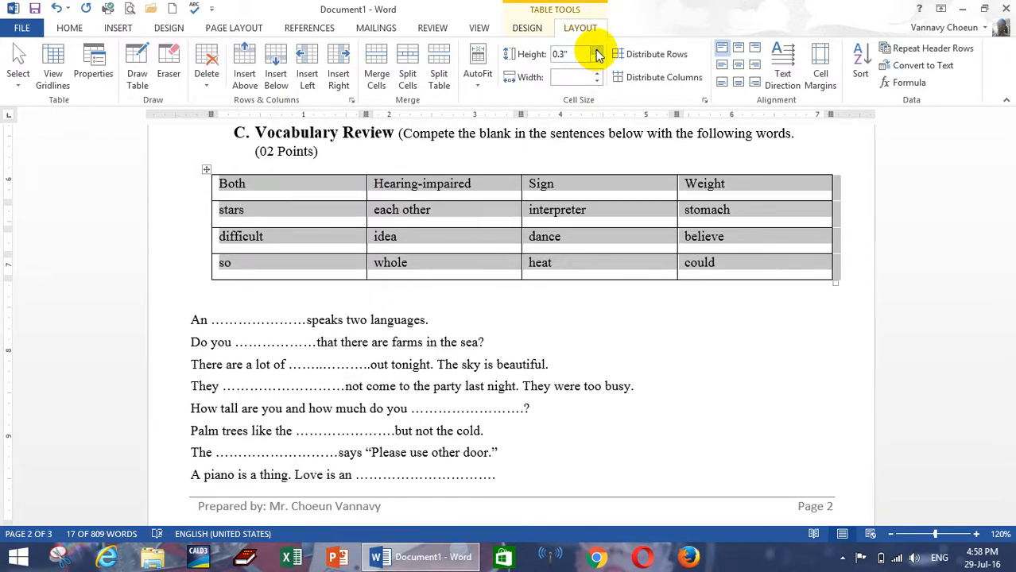
Step: Try centered and right cell alignments on the section C word table, and settle on Align Center Left for all its cells
{"action": "left_click", "coordinate": [739, 48]}
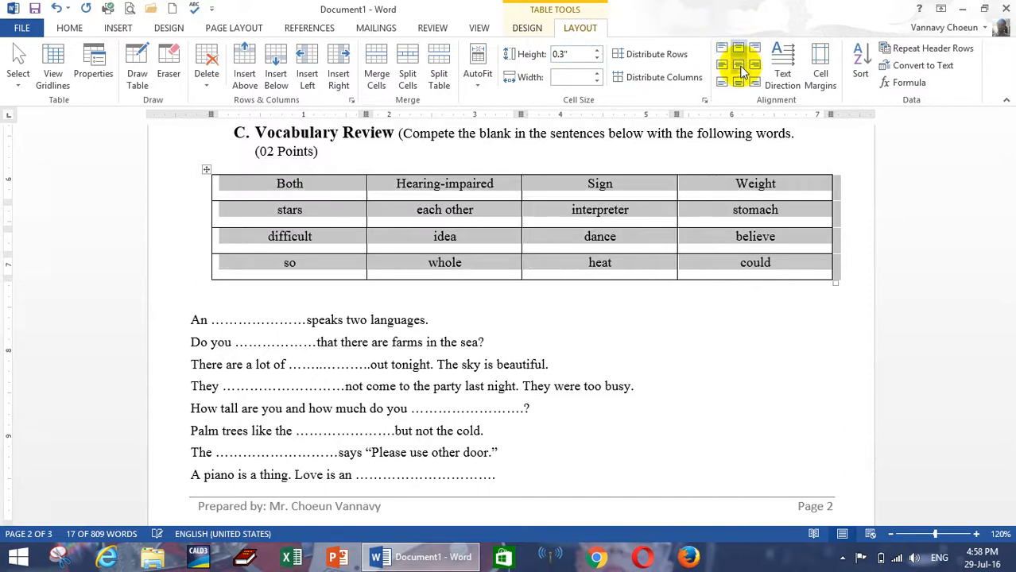
{"action": "left_click", "coordinate": [739, 66]}
{"action": "left_click", "coordinate": [724, 67]}
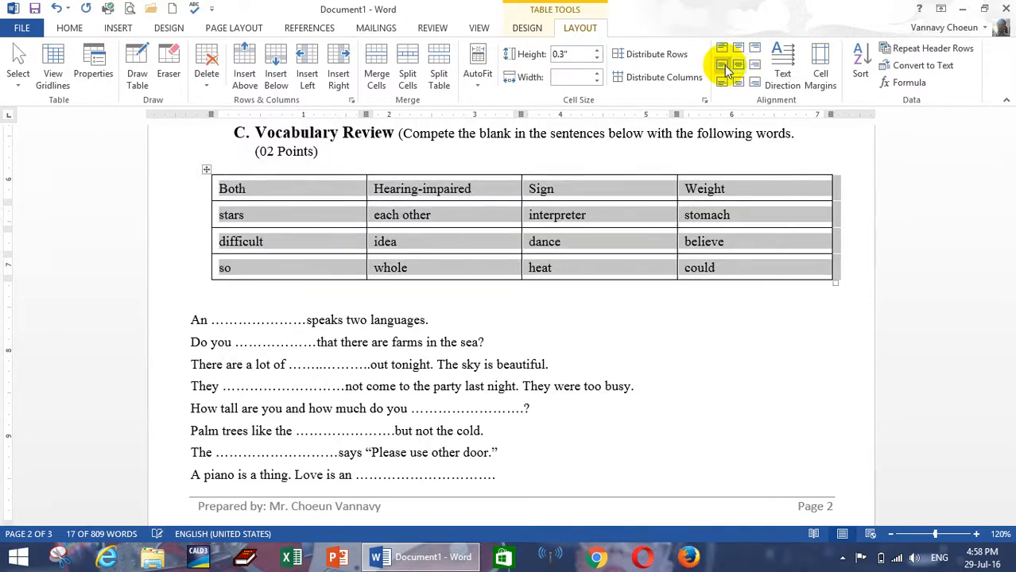
{"action": "left_click", "coordinate": [739, 84]}
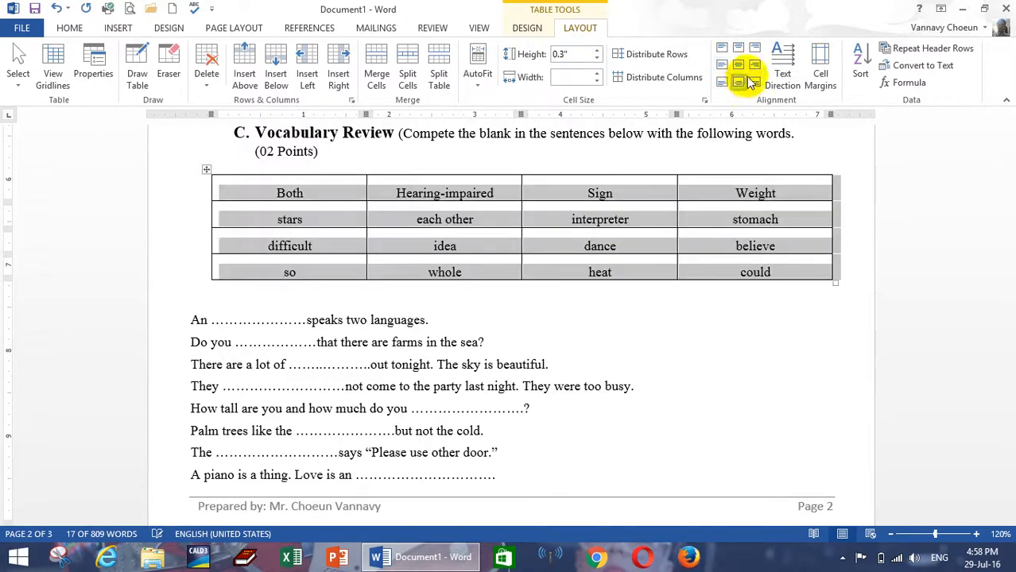
{"action": "left_click", "coordinate": [753, 66]}
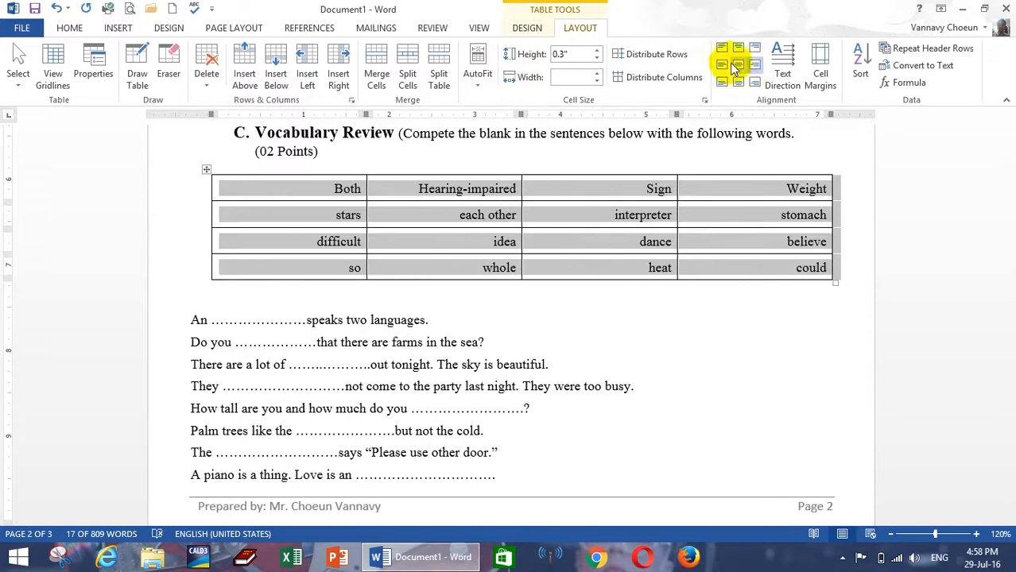
{"action": "left_click", "coordinate": [723, 67]}
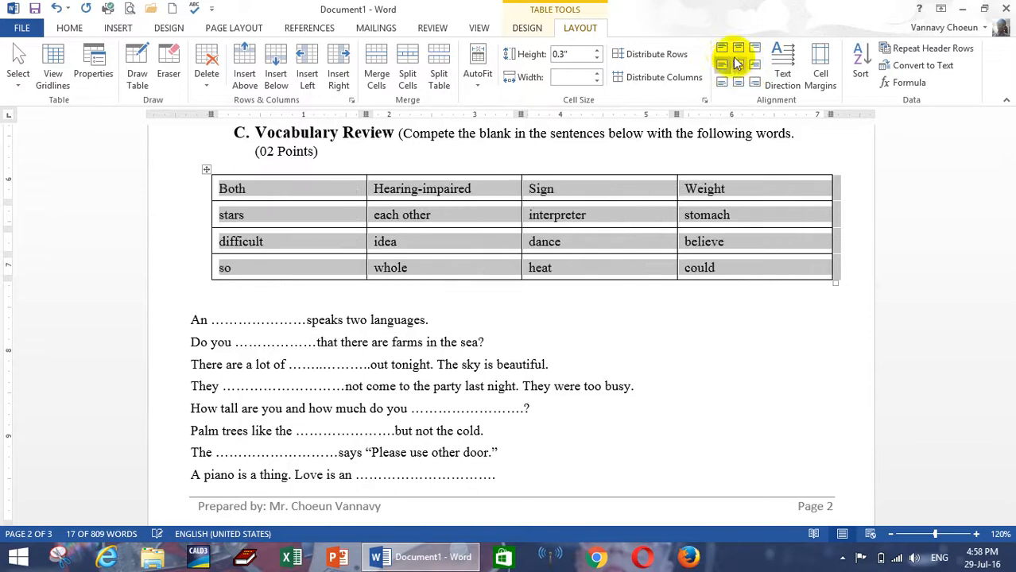
{"action": "left_click", "coordinate": [285, 216]}
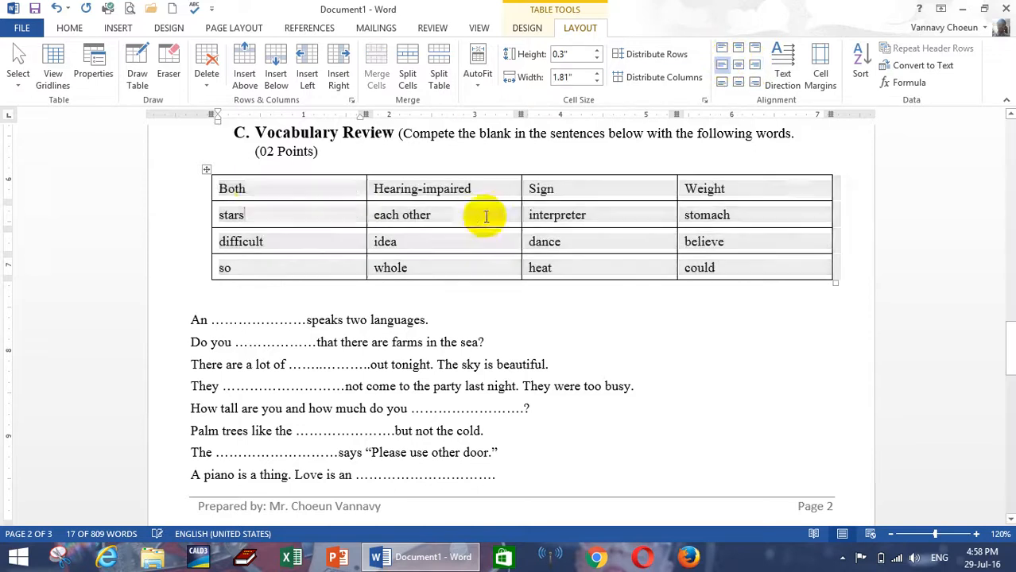
Step: Remove all borders from the whole section C word table, leaving its words unframed
{"action": "left_click", "coordinate": [208, 171]}
{"action": "left_click", "coordinate": [527, 30]}
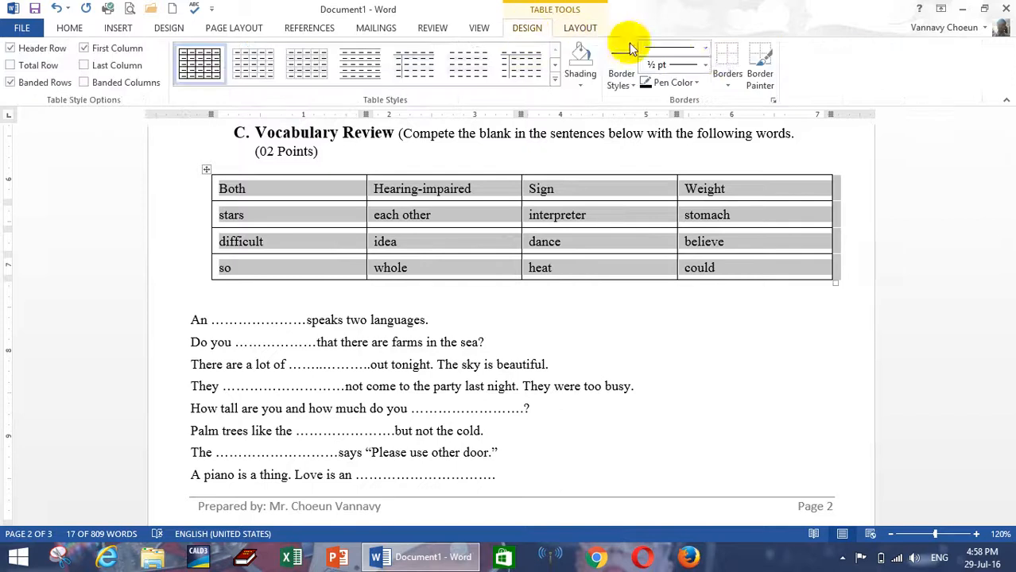
{"action": "left_click", "coordinate": [725, 77]}
{"action": "left_click", "coordinate": [755, 173]}
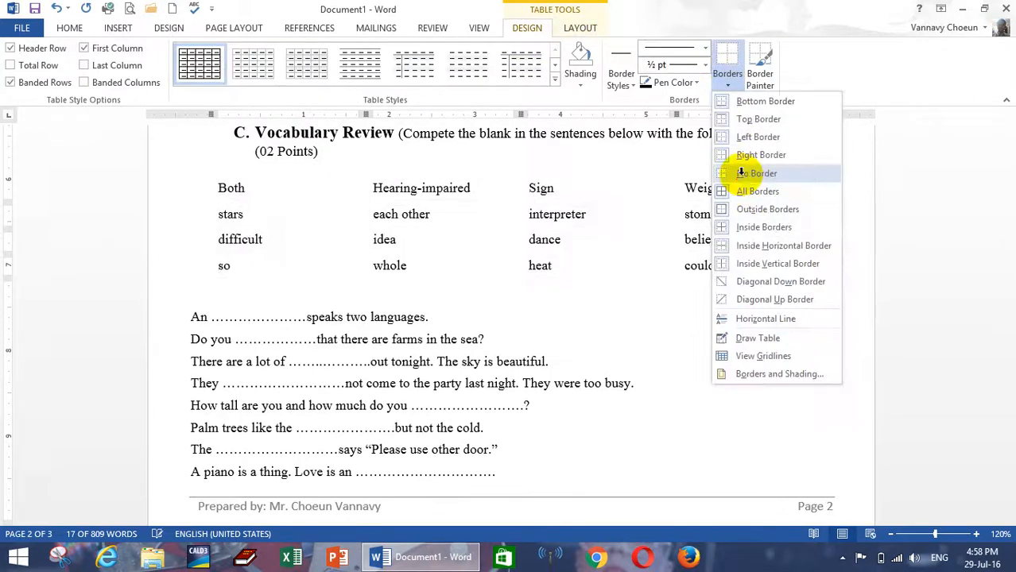
{"action": "left_click", "coordinate": [604, 326]}
{"action": "scroll", "coordinate": [341, 302], "scroll_direction": "down", "scroll_amount": 5}
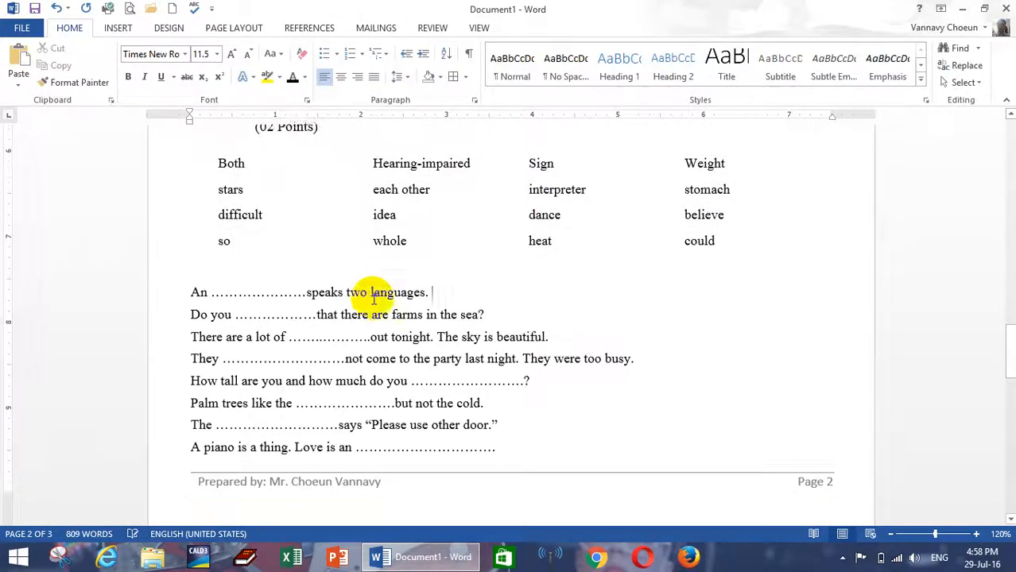
{"action": "scroll", "coordinate": [352, 298], "scroll_direction": "up", "scroll_amount": 3}
{"action": "scroll", "coordinate": [352, 297], "scroll_direction": "up", "scroll_amount": 2}
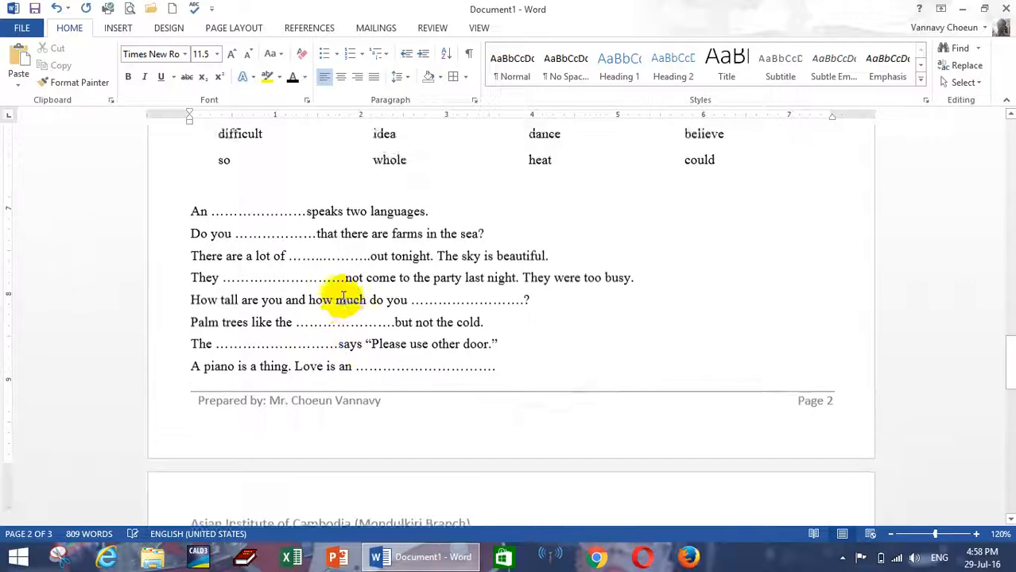
Step: Apply 1., 2., 3. numbering to the eight fill-in-the-blank sentences below the Vocabulary Review word table
{"action": "scroll", "coordinate": [195, 276], "scroll_direction": "up", "scroll_amount": 3}
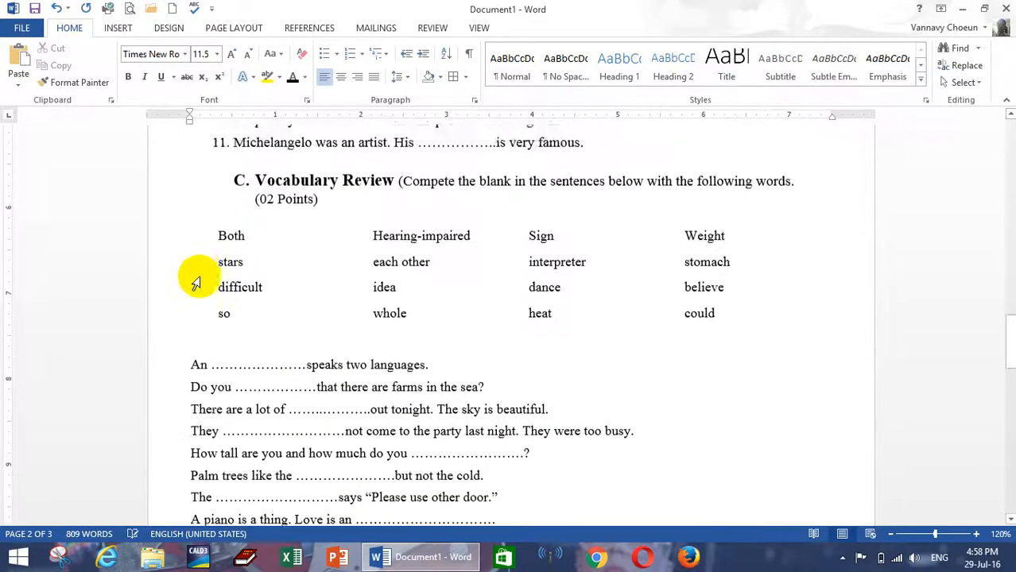
{"action": "scroll", "coordinate": [197, 283], "scroll_direction": "down", "scroll_amount": 1}
{"action": "scroll", "coordinate": [191, 349], "scroll_direction": "down", "scroll_amount": 2}
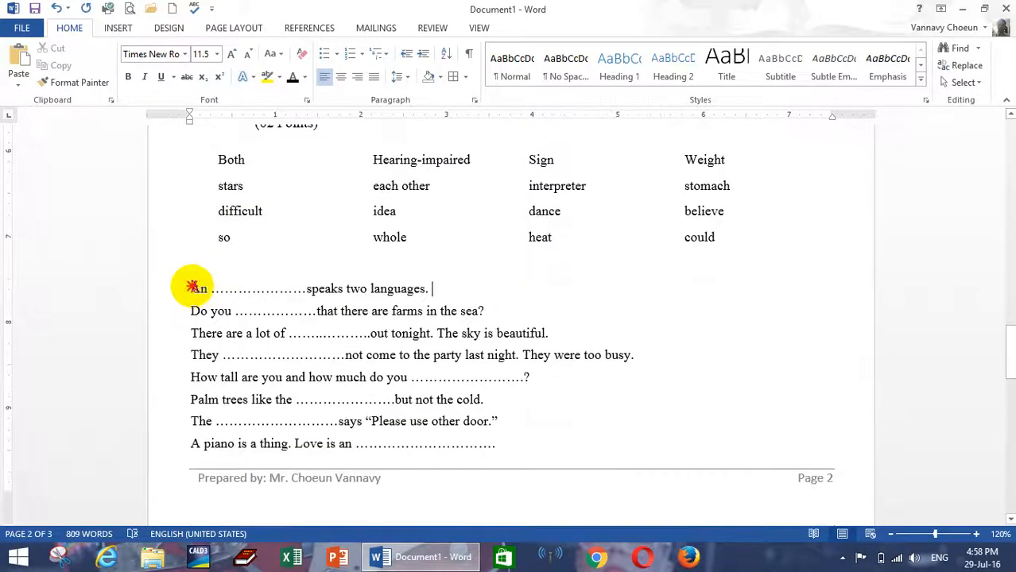
{"action": "left_click_drag", "start_coordinate": [192, 288], "coordinate": [499, 445]}
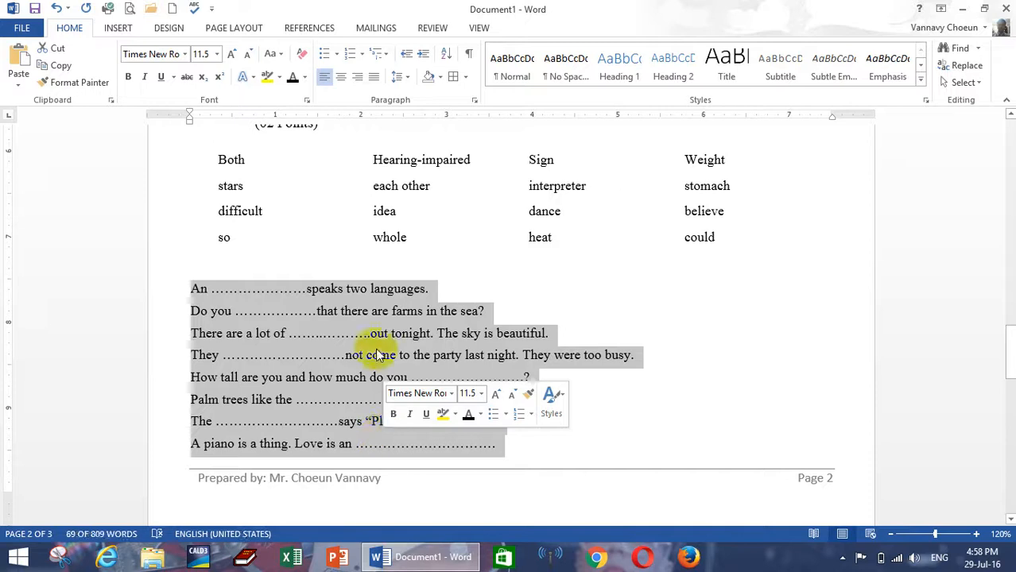
{"action": "left_click", "coordinate": [363, 56]}
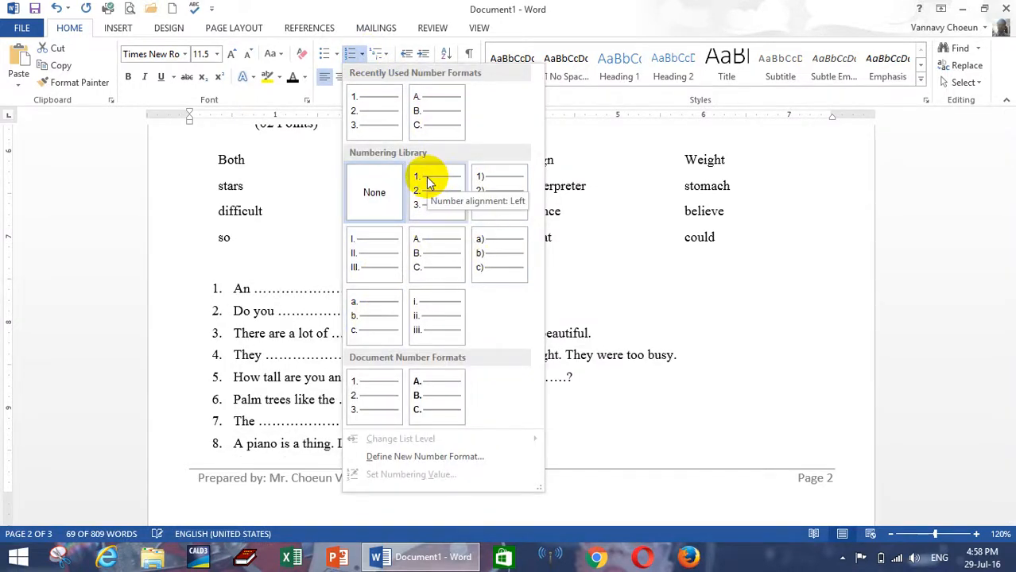
{"action": "left_click", "coordinate": [443, 197]}
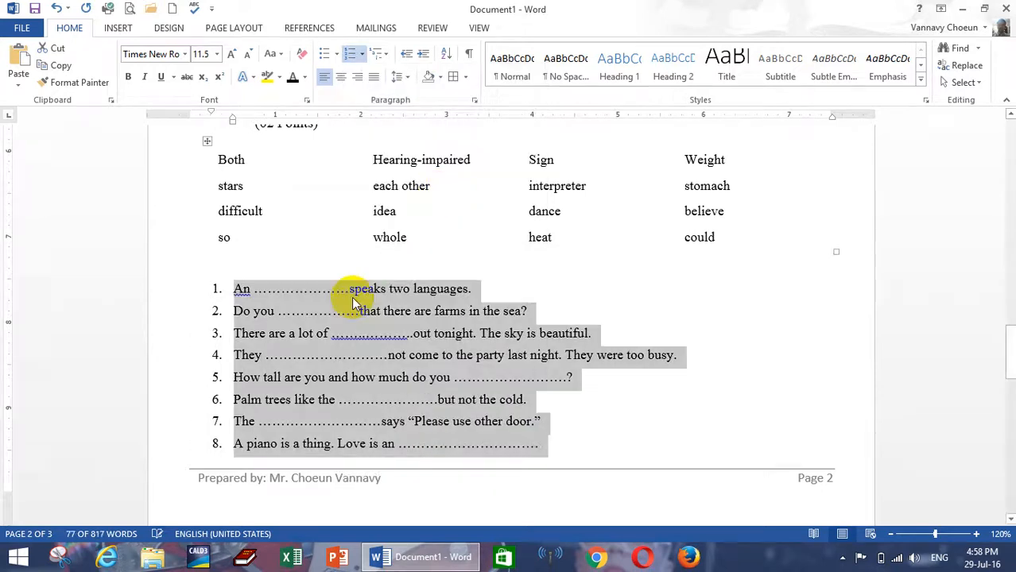
{"action": "scroll", "coordinate": [404, 295], "scroll_direction": "down", "scroll_amount": 2}
{"action": "left_click", "coordinate": [405, 293]}
Step: Copy the lettered formatting of the Vocabulary Review heading onto the Questions heading on page 3
{"action": "scroll", "coordinate": [413, 238], "scroll_direction": "down", "scroll_amount": 6}
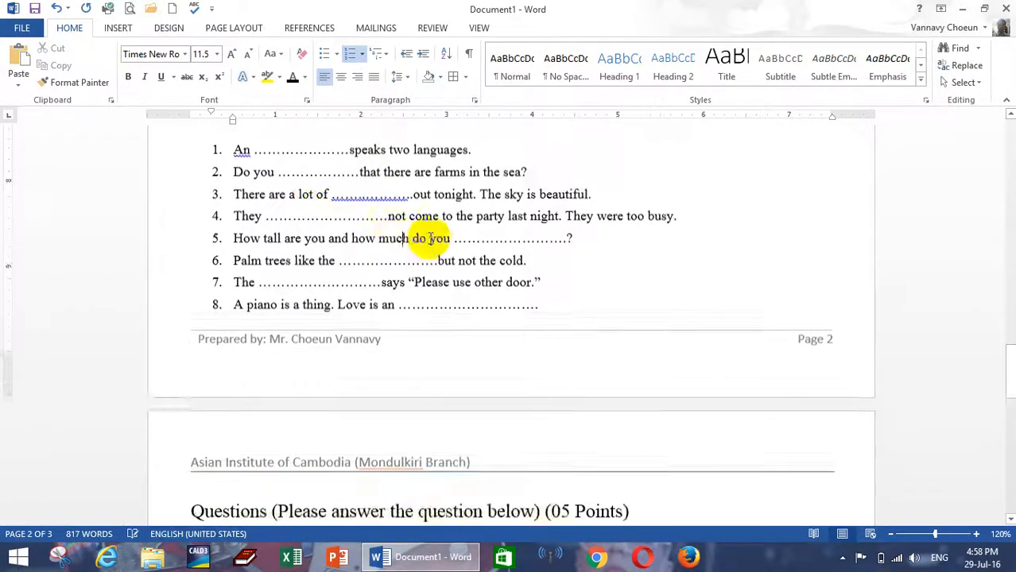
{"action": "scroll", "coordinate": [407, 282], "scroll_direction": "down", "scroll_amount": 2}
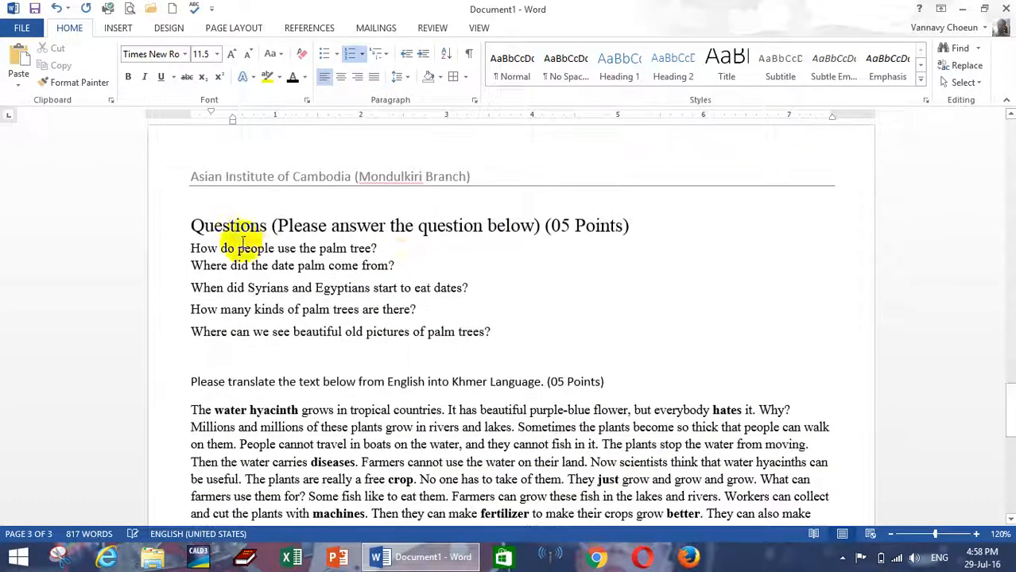
{"action": "scroll", "coordinate": [329, 263], "scroll_direction": "up", "scroll_amount": 18}
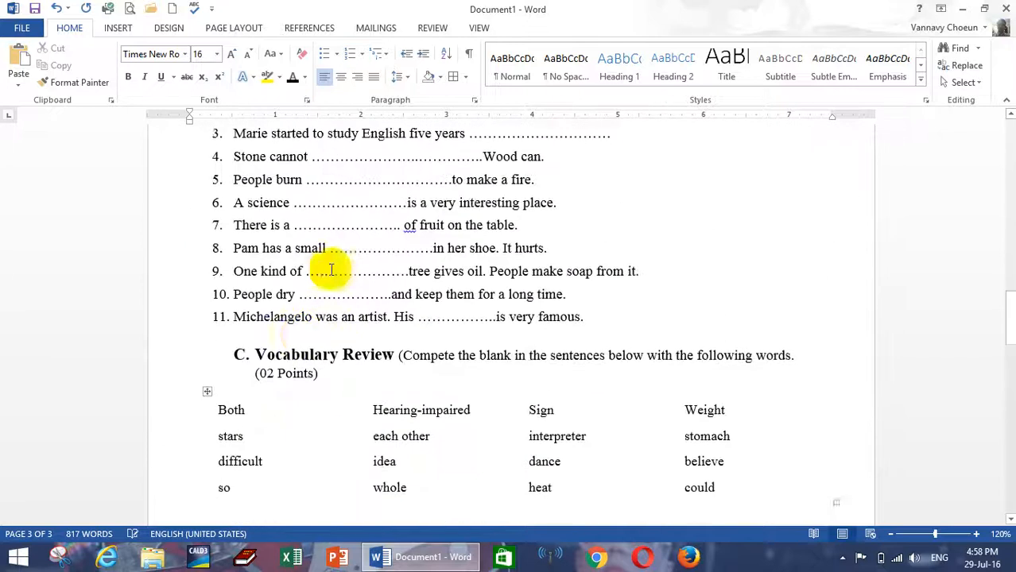
{"action": "left_click", "coordinate": [264, 357]}
{"action": "scroll", "coordinate": [249, 334], "scroll_direction": "down", "scroll_amount": 17}
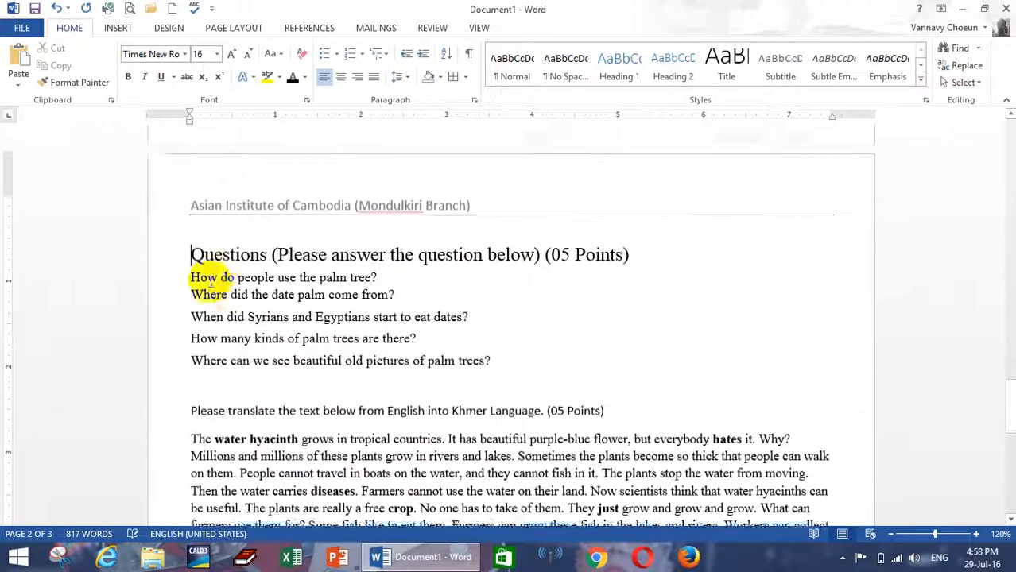
{"action": "scroll", "coordinate": [201, 256], "scroll_direction": "up", "scroll_amount": 11}
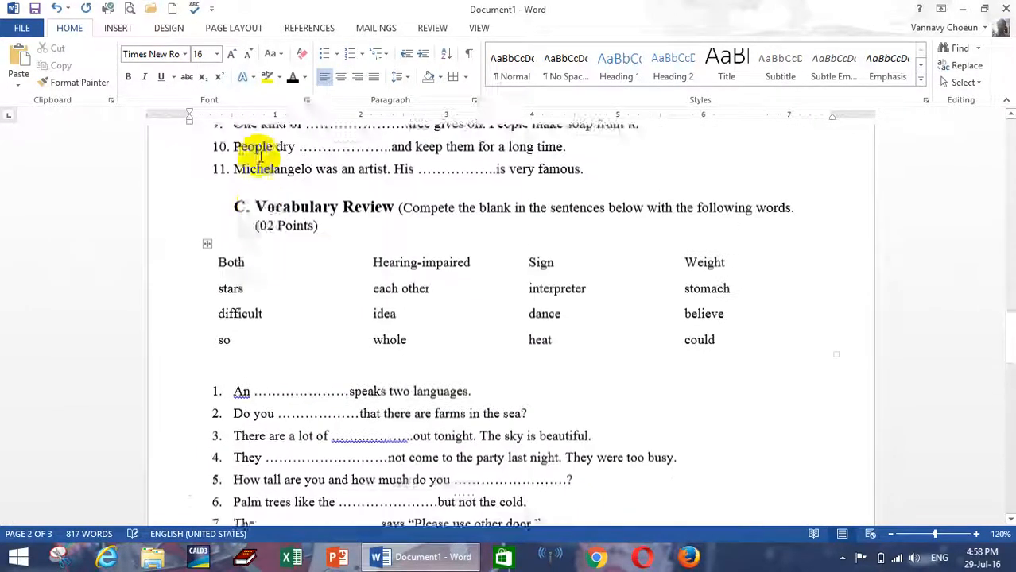
{"action": "left_click", "coordinate": [71, 82]}
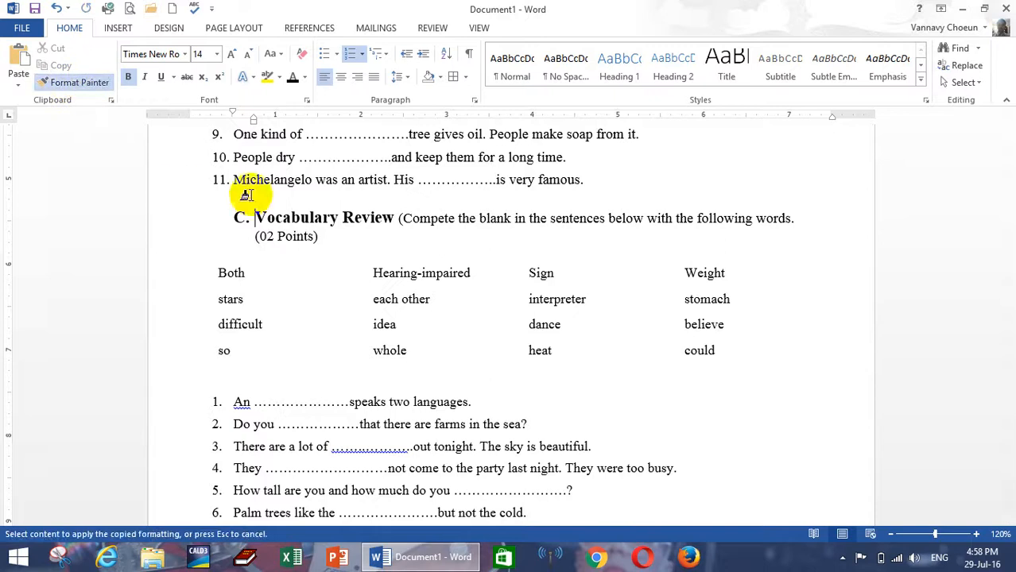
{"action": "scroll", "coordinate": [300, 271], "scroll_direction": "down", "scroll_amount": 4}
{"action": "scroll", "coordinate": [300, 270], "scroll_direction": "down", "scroll_amount": 8}
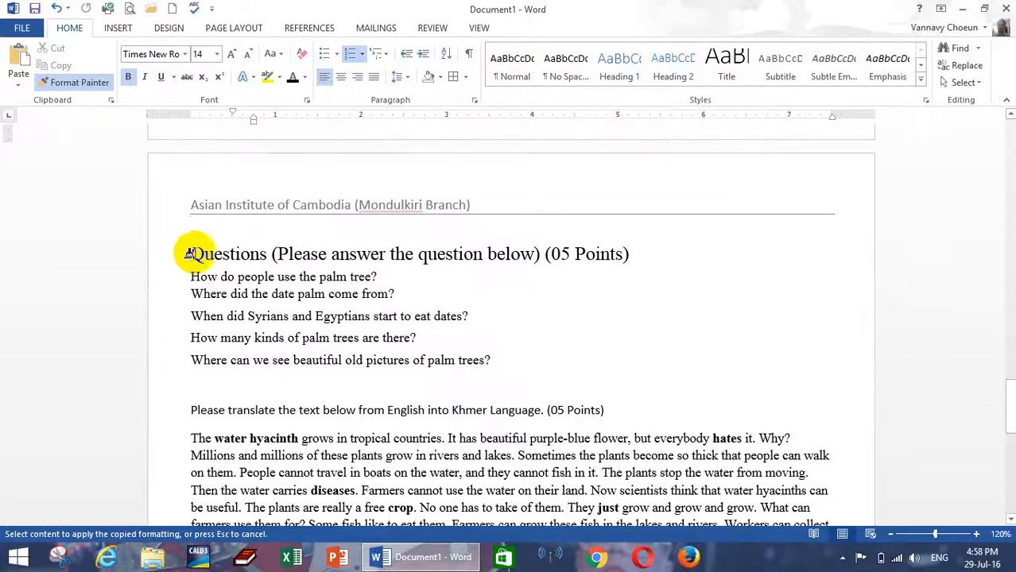
{"action": "left_click", "coordinate": [190, 253]}
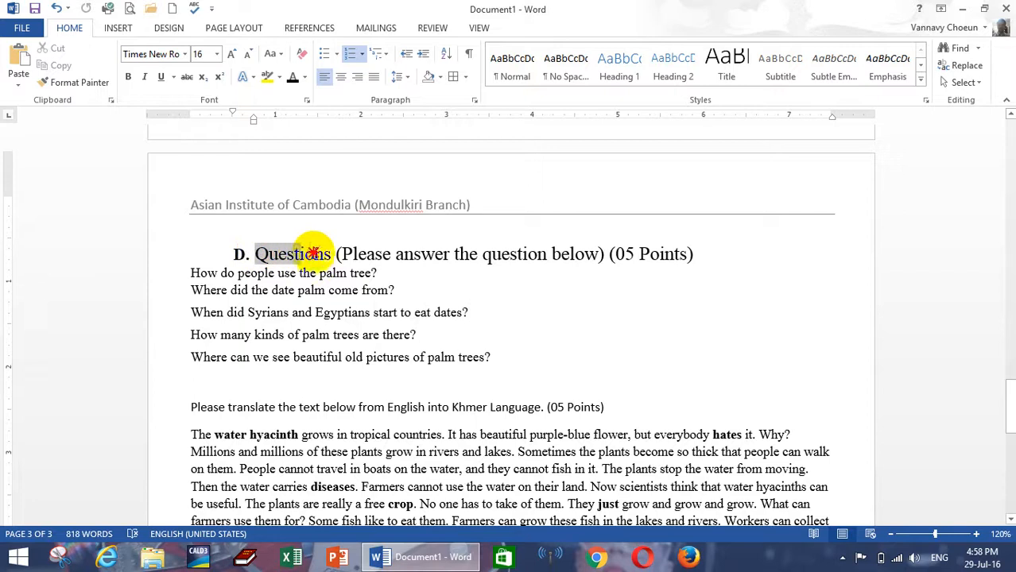
Step: Set the word "Questions" in the heading to 14 pt and the instruction and points text after it to 12 pt
{"action": "left_click_drag", "start_coordinate": [334, 253], "coordinate": [337, 254]}
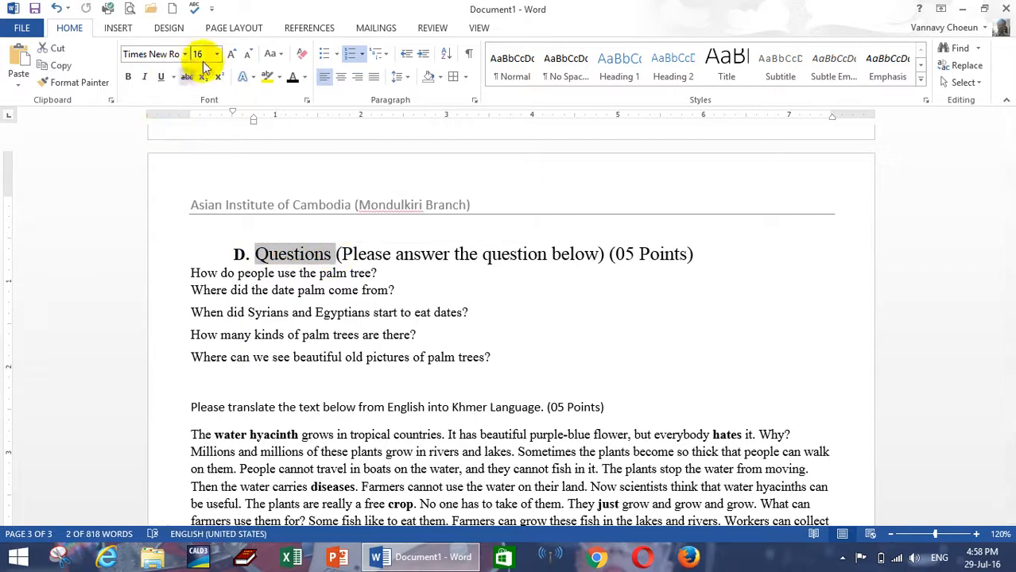
{"action": "left_click", "coordinate": [249, 58]}
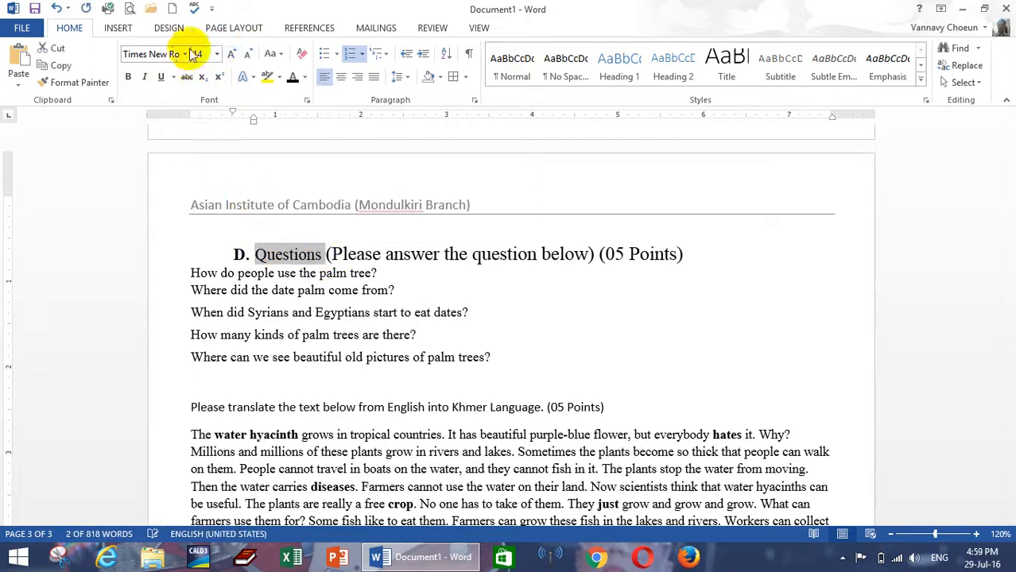
{"action": "left_click", "coordinate": [266, 253]}
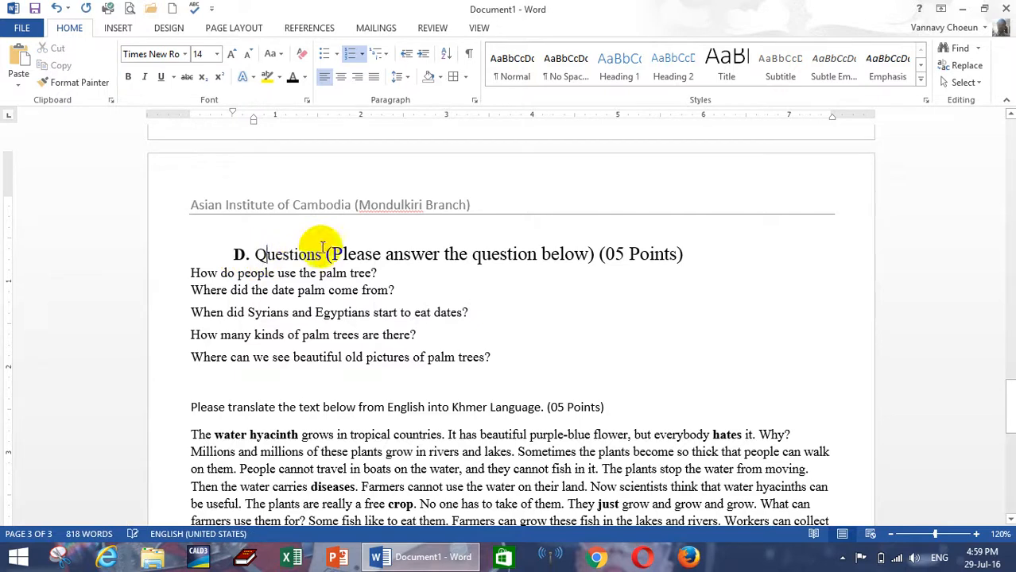
{"action": "left_click_drag", "start_coordinate": [323, 247], "coordinate": [708, 254]}
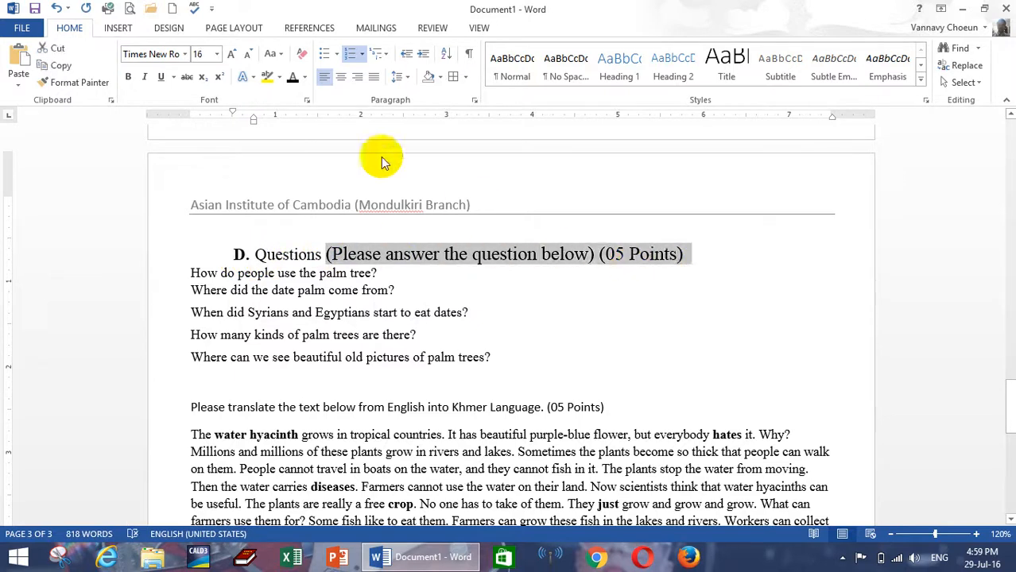
{"action": "left_click", "coordinate": [247, 56]}
{"action": "left_click", "coordinate": [247, 57]}
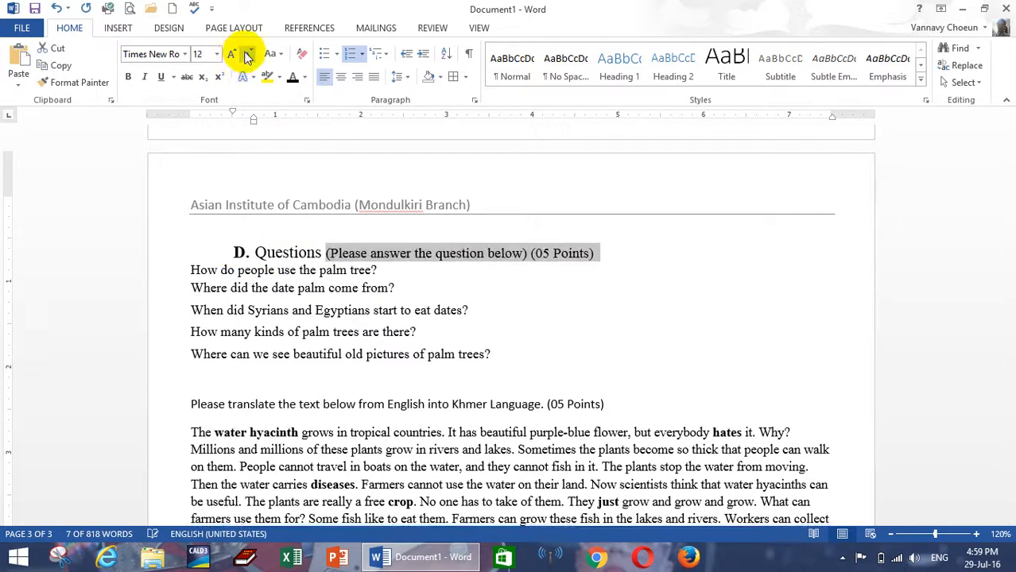
Step: Add a blank line without a letter below the Questions heading
{"action": "left_click", "coordinate": [611, 254]}
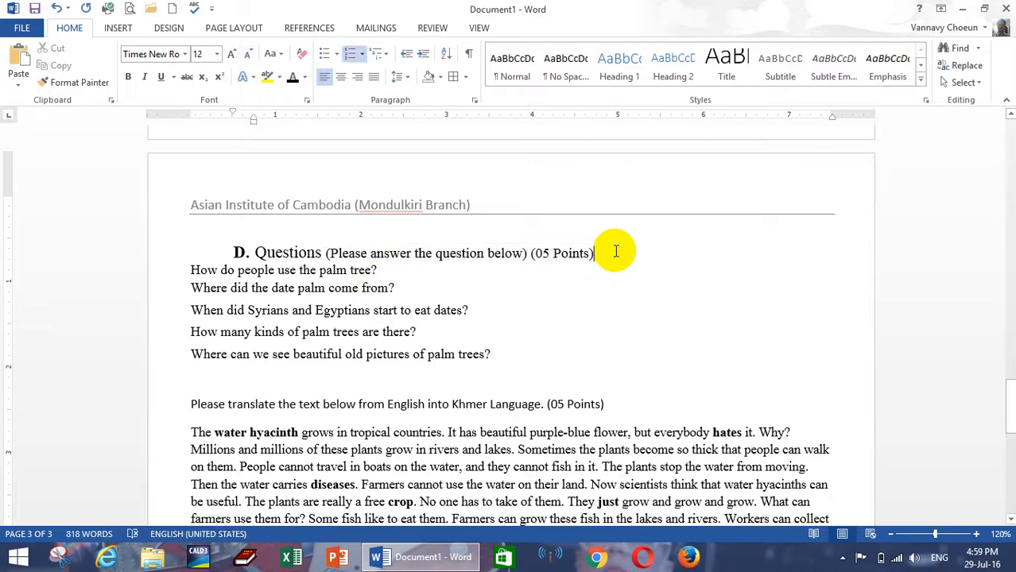
{"action": "key", "text": "Return"}
{"action": "key", "text": "BackSpace"}
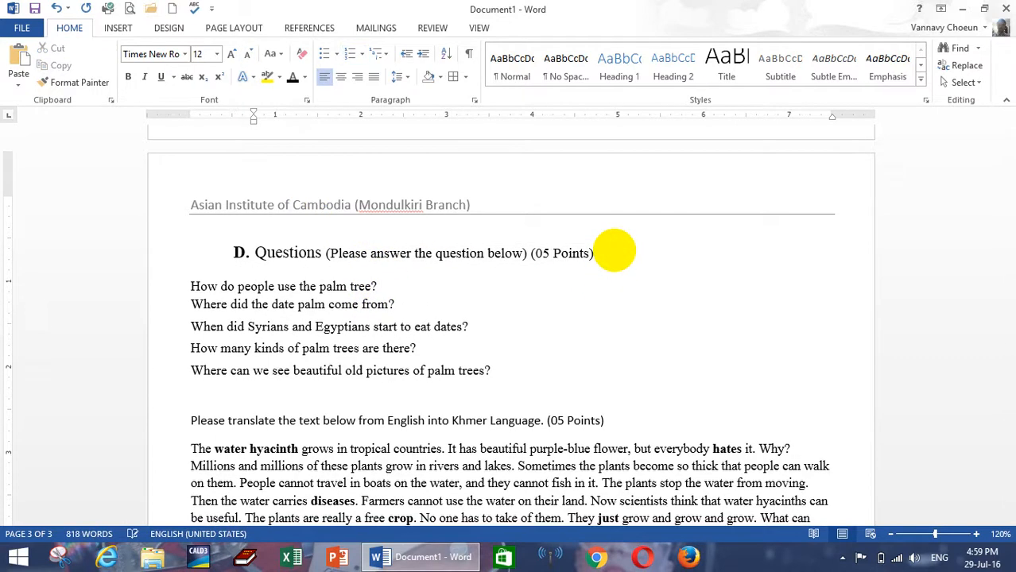
{"action": "left_click", "coordinate": [190, 286]}
{"action": "left_click_drag", "start_coordinate": [227, 341], "coordinate": [344, 371]}
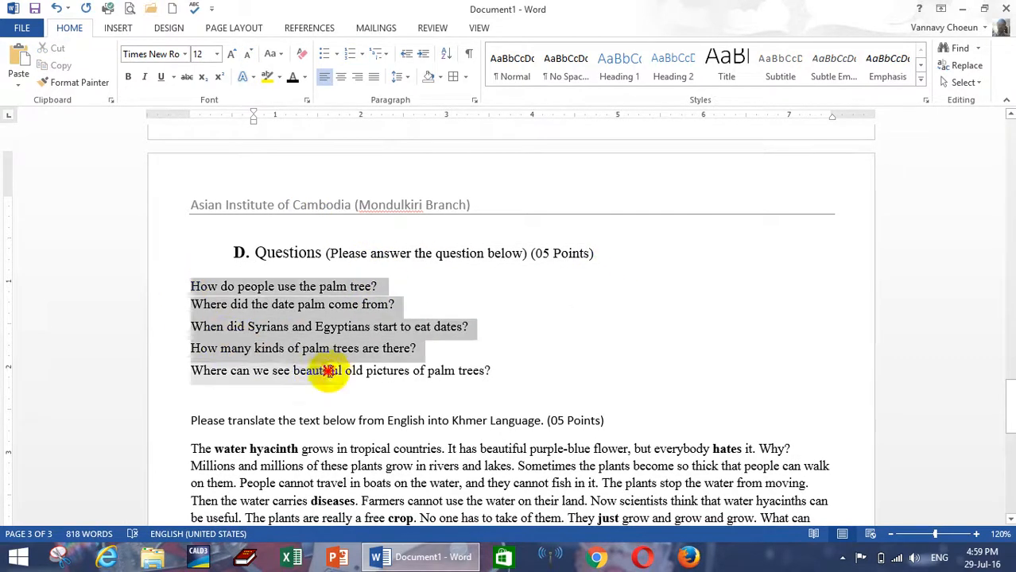
{"action": "left_click", "coordinate": [363, 57]}
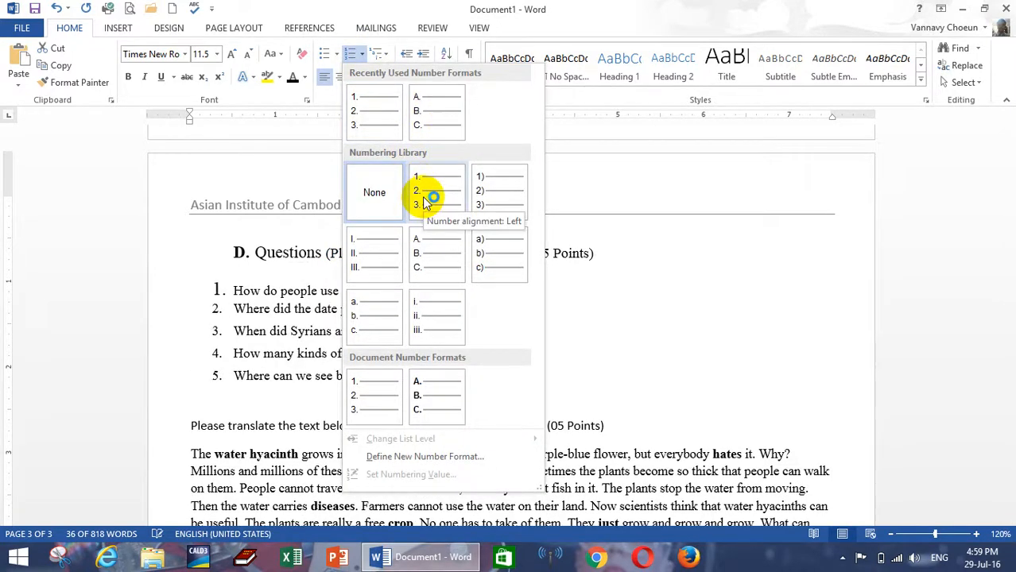
{"action": "left_click", "coordinate": [235, 316]}
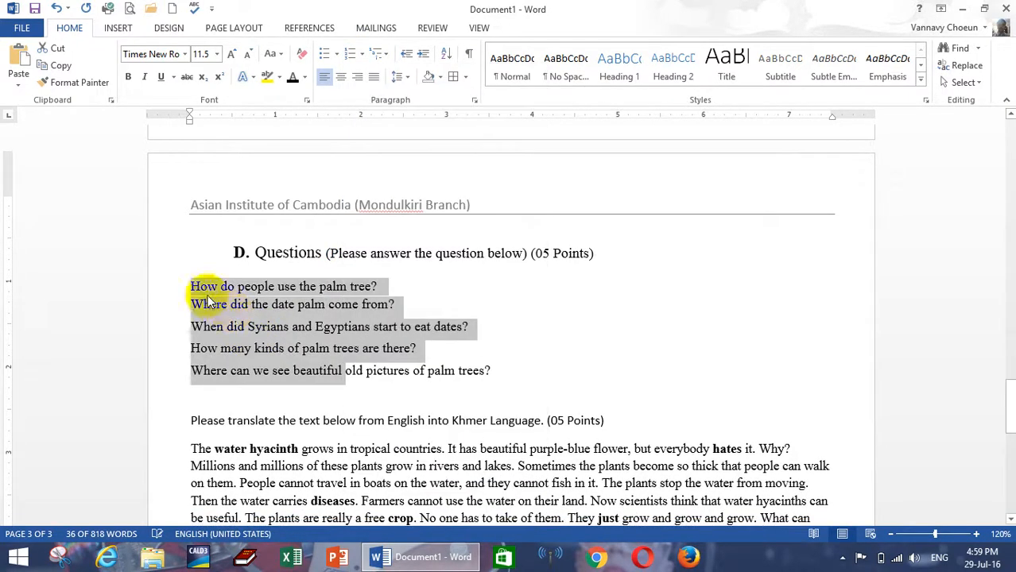
Step: Apply 1., 2., 3. numbering to the five palm tree questions under the Questions heading
{"action": "left_click_drag", "start_coordinate": [183, 283], "coordinate": [510, 375]}
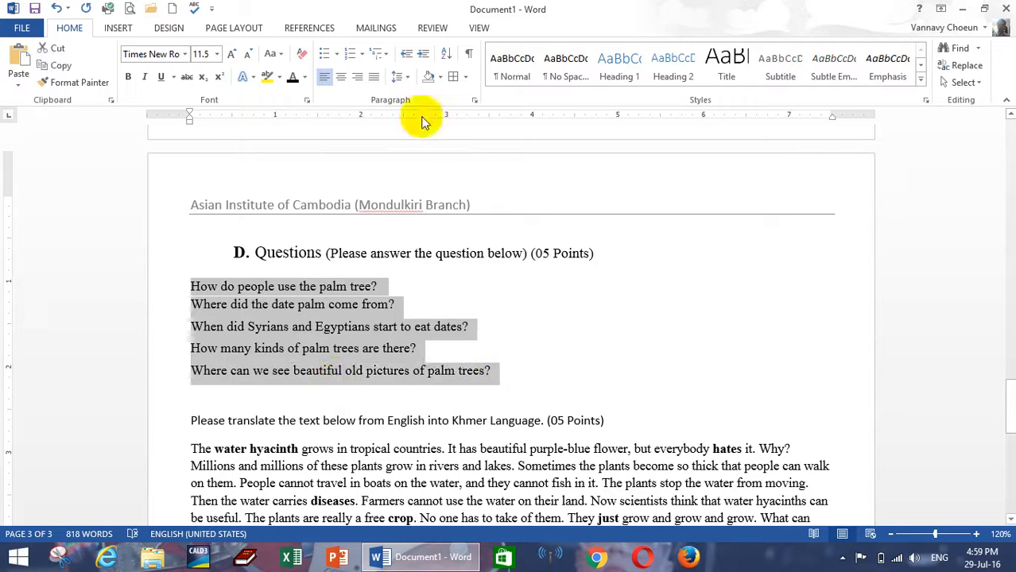
{"action": "left_click", "coordinate": [360, 56]}
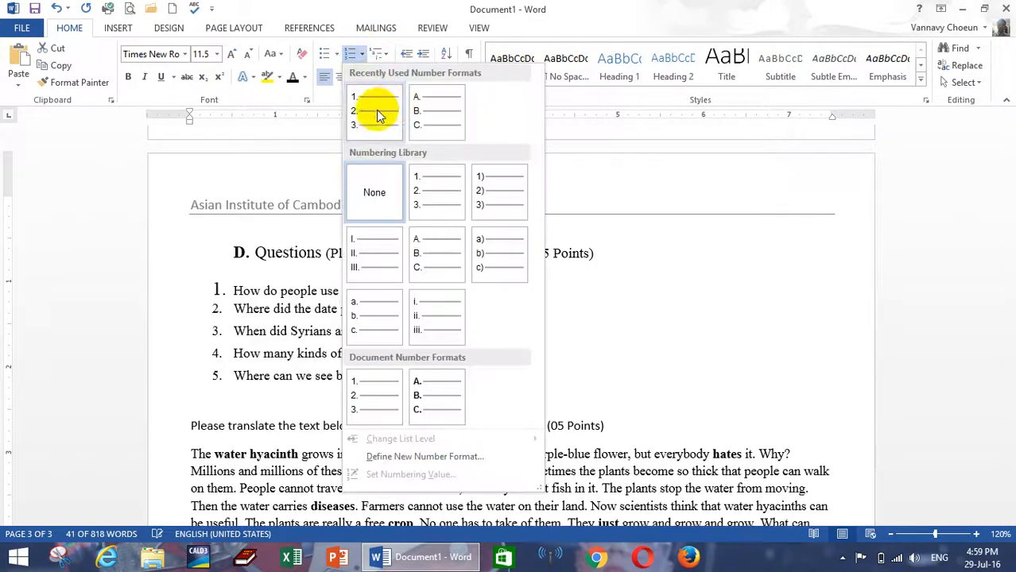
{"action": "left_click", "coordinate": [388, 108]}
Step: Remove and reapply the numbering of "How do people use the palm tree?", keeping a blank line between it and the Questions heading
{"action": "left_click", "coordinate": [220, 289]}
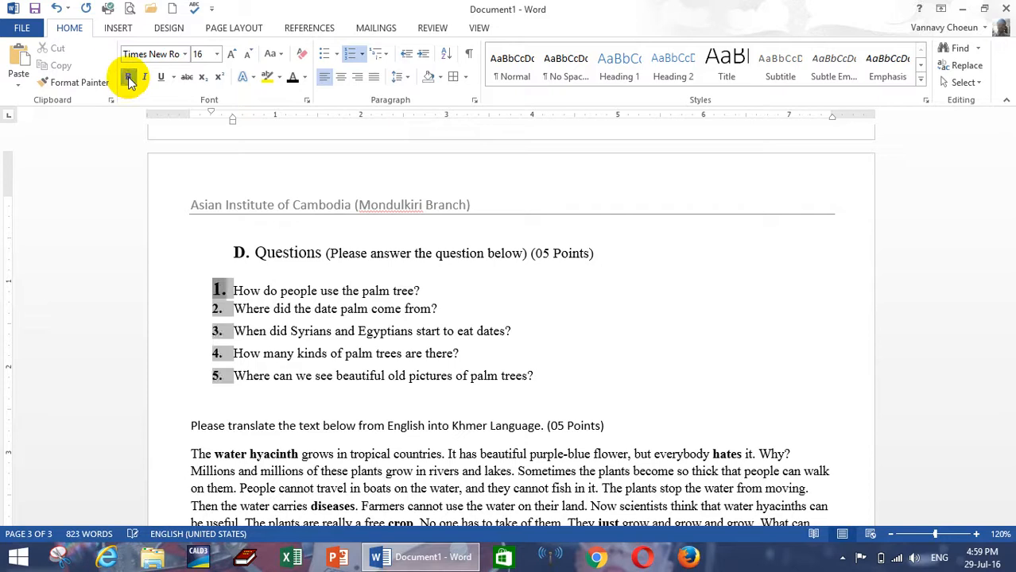
{"action": "left_click", "coordinate": [229, 308]}
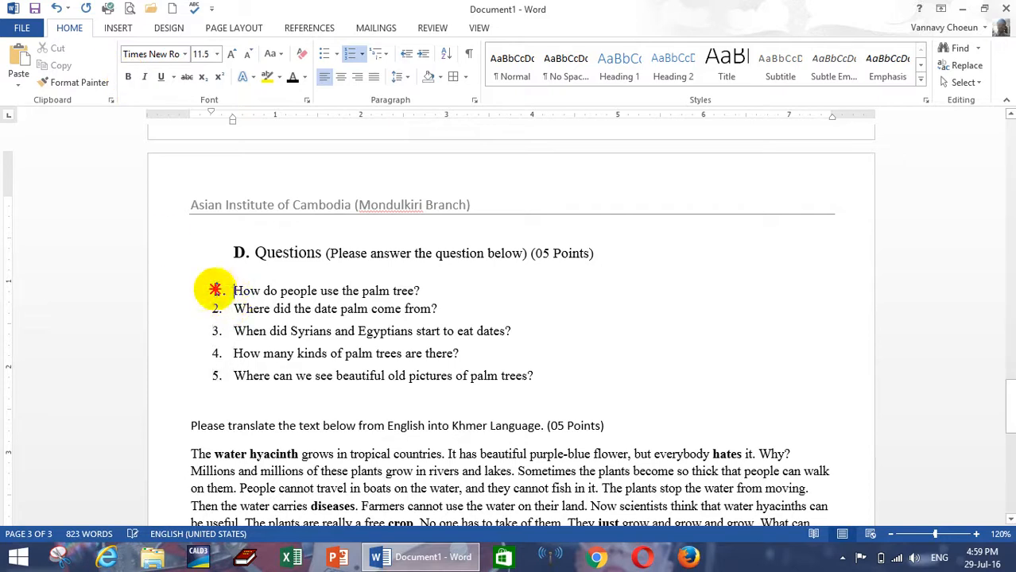
{"action": "key", "text": "BackSpace"}
{"action": "key", "text": "BackSpace"}
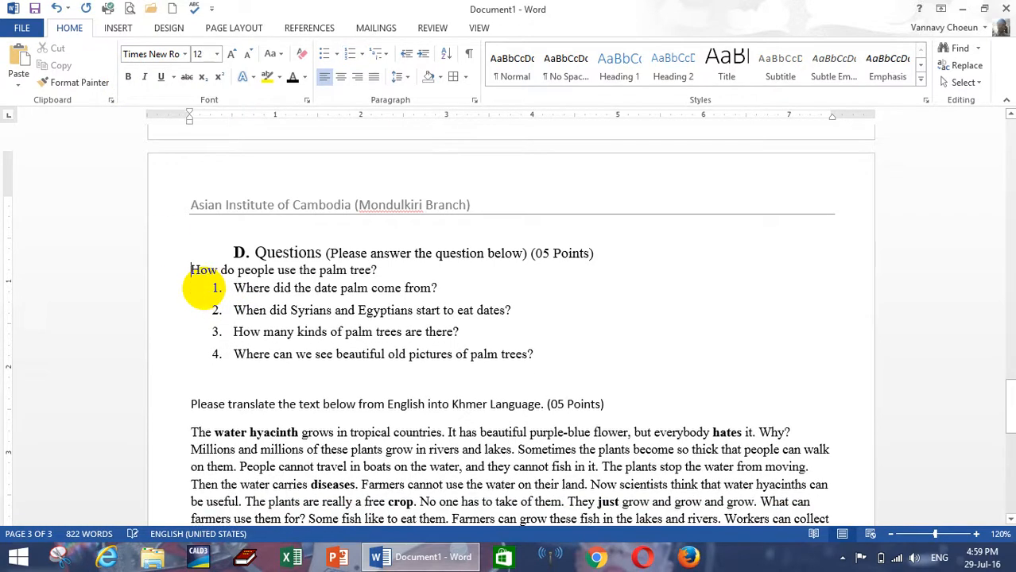
{"action": "key", "text": "Return"}
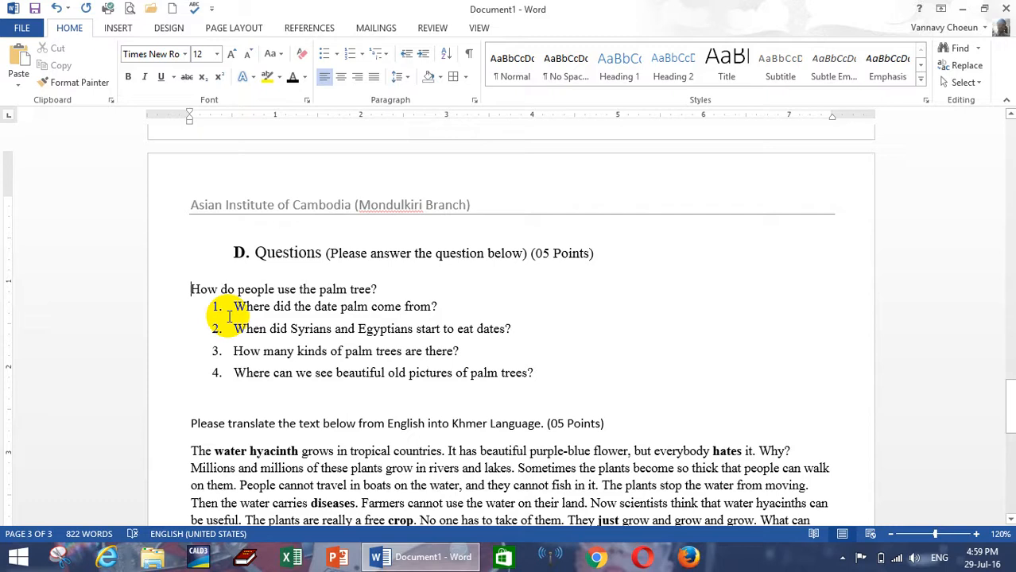
{"action": "left_click", "coordinate": [351, 54]}
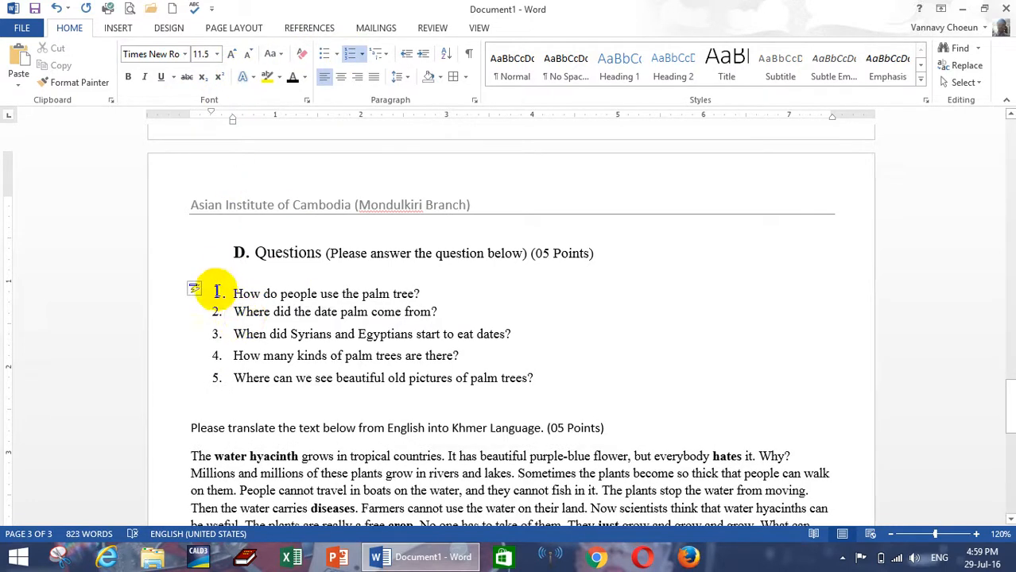
Step: Set the font size of the list numbers of the five palm tree questions to 12 pt
{"action": "left_click", "coordinate": [249, 54]}
{"action": "left_click", "coordinate": [250, 54]}
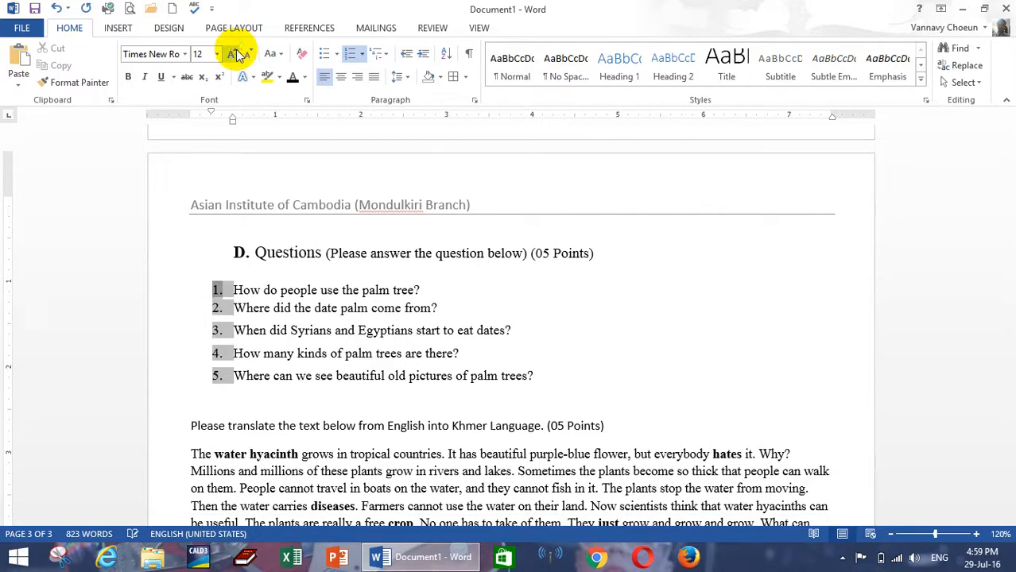
{"action": "left_click", "coordinate": [236, 54]}
{"action": "left_click", "coordinate": [250, 54]}
{"action": "left_click", "coordinate": [244, 331]}
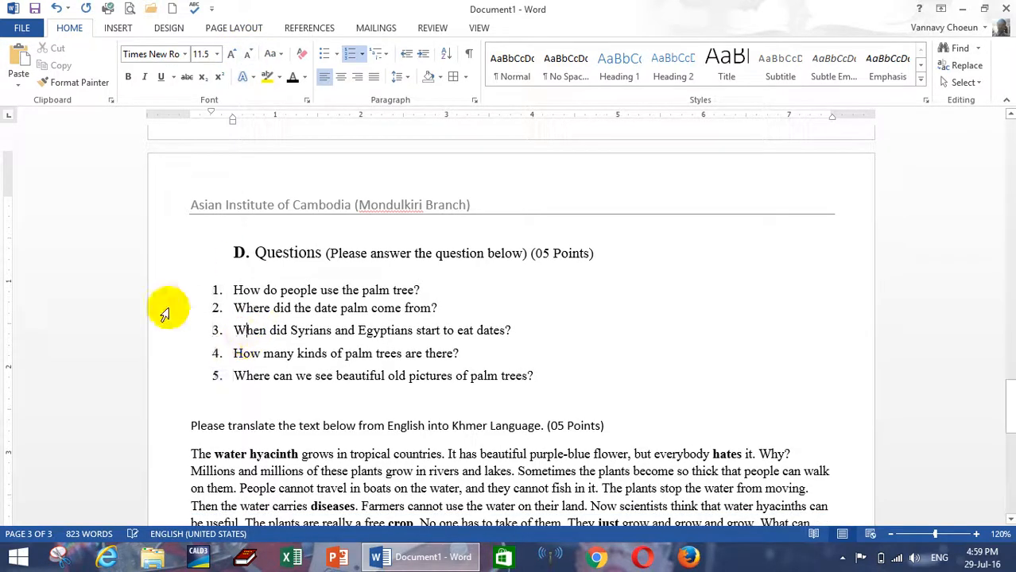
{"action": "scroll", "coordinate": [211, 288], "scroll_direction": "down", "scroll_amount": 1}
{"action": "left_click_drag", "start_coordinate": [213, 220], "coordinate": [229, 277]}
{"action": "left_click", "coordinate": [216, 233]}
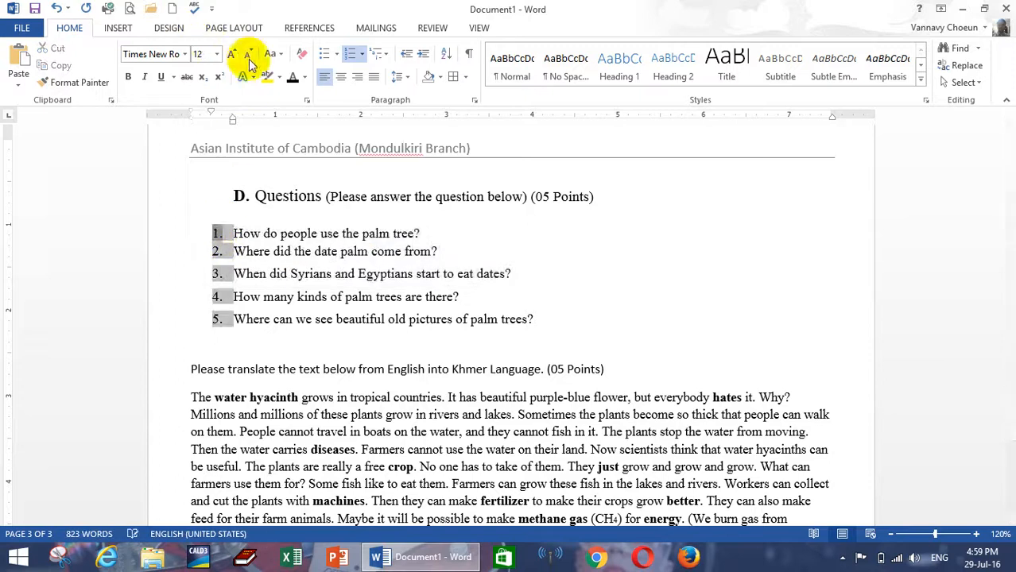
{"action": "left_click", "coordinate": [217, 54]}
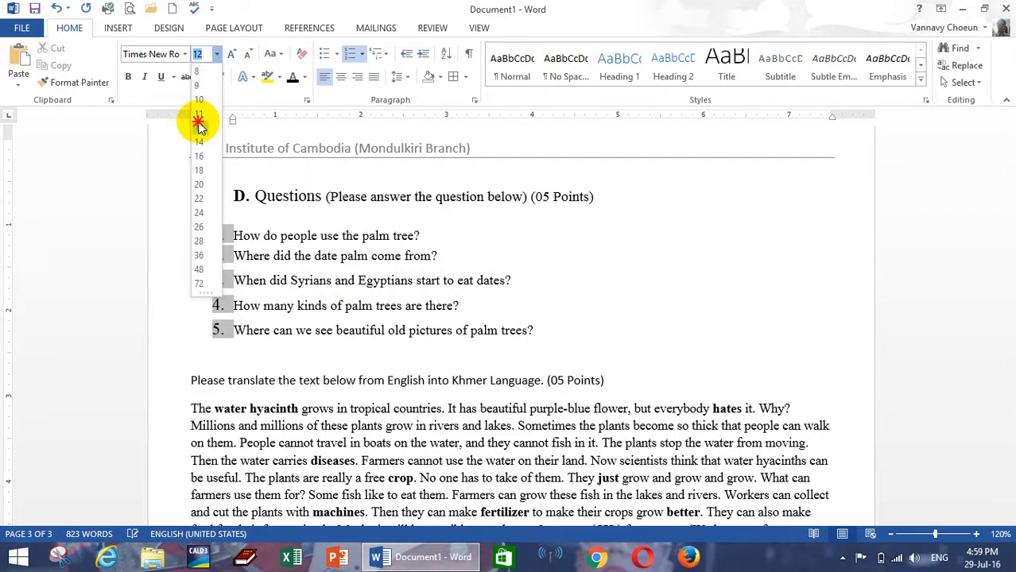
{"action": "left_click", "coordinate": [200, 118]}
{"action": "left_click", "coordinate": [268, 273]}
{"action": "left_click_drag", "start_coordinate": [232, 228], "coordinate": [529, 324]}
{"action": "left_click", "coordinate": [339, 296]}
{"action": "scroll", "coordinate": [262, 293], "scroll_direction": "up", "scroll_amount": 8}
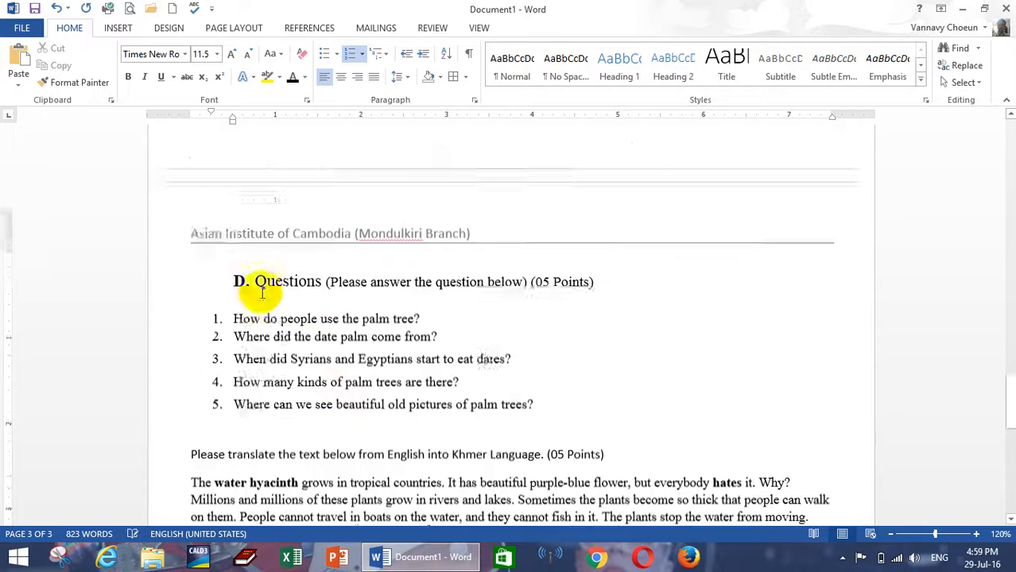
Step: Try a larger left indent of about 0.8 inch on the five palm tree questions, and undo it
{"action": "scroll", "coordinate": [250, 374], "scroll_direction": "down", "scroll_amount": 7}
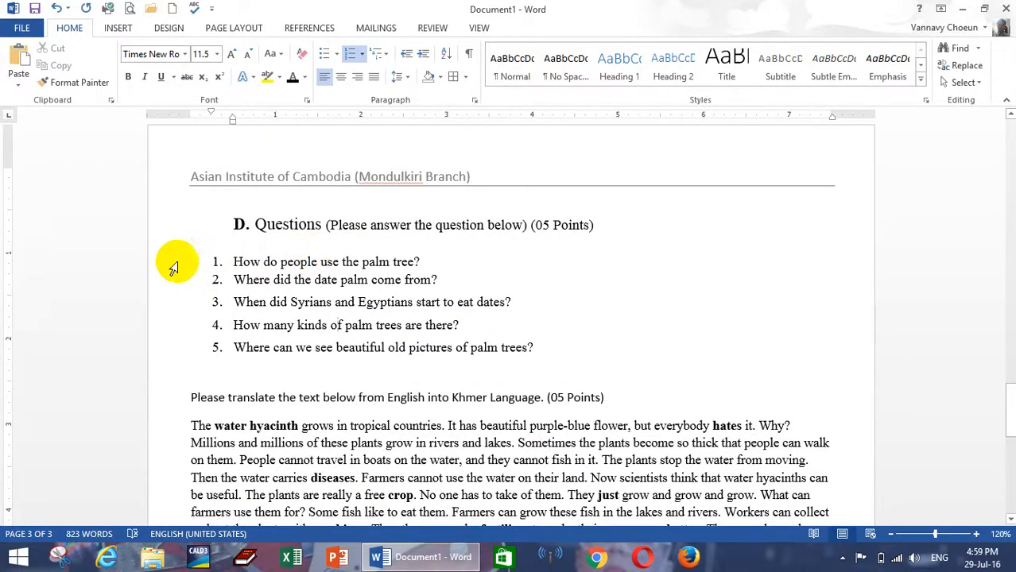
{"action": "left_click_drag", "start_coordinate": [174, 267], "coordinate": [166, 340]}
{"action": "left_click", "coordinate": [497, 347]}
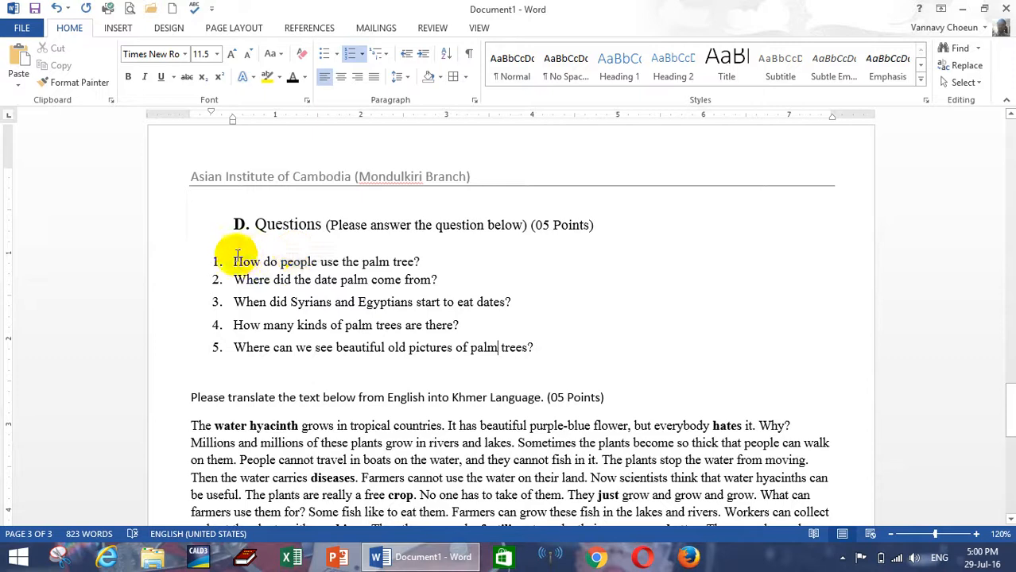
{"action": "left_click_drag", "start_coordinate": [235, 261], "coordinate": [556, 352]}
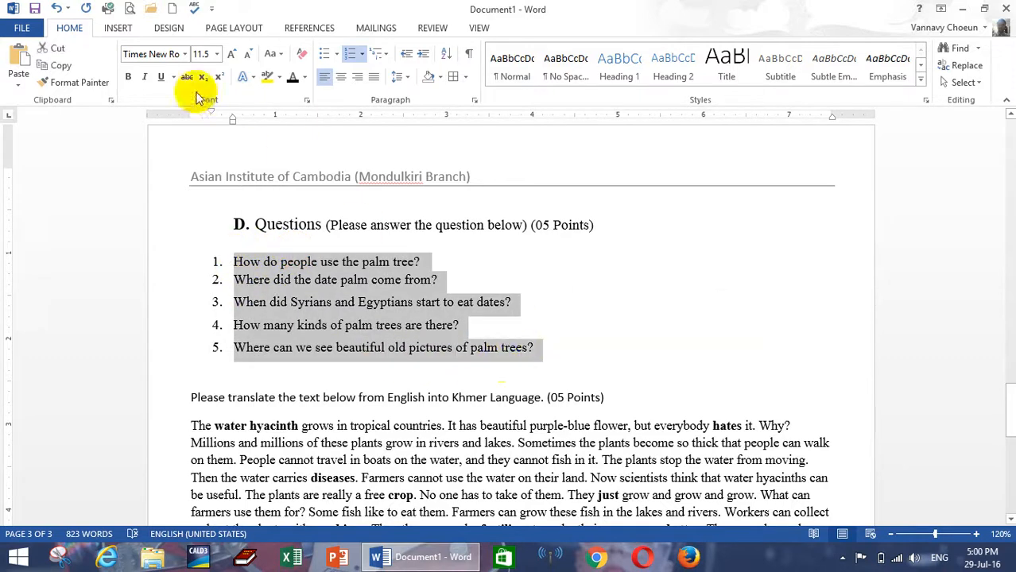
{"action": "left_click_drag", "start_coordinate": [230, 124], "coordinate": [233, 125]}
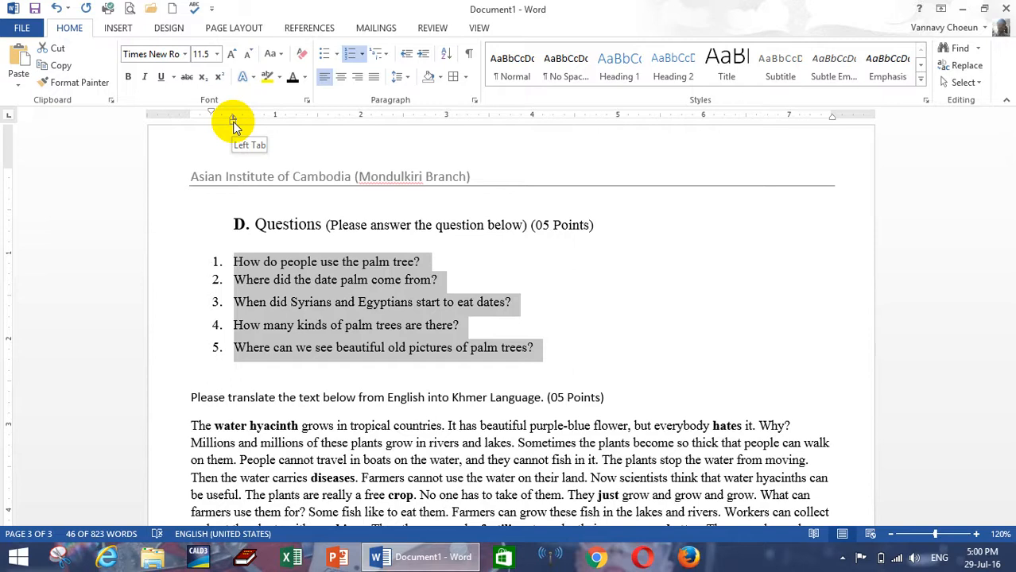
{"action": "left_click_drag", "start_coordinate": [233, 124], "coordinate": [259, 129]}
{"action": "scroll", "coordinate": [286, 263], "scroll_direction": "up", "scroll_amount": 6}
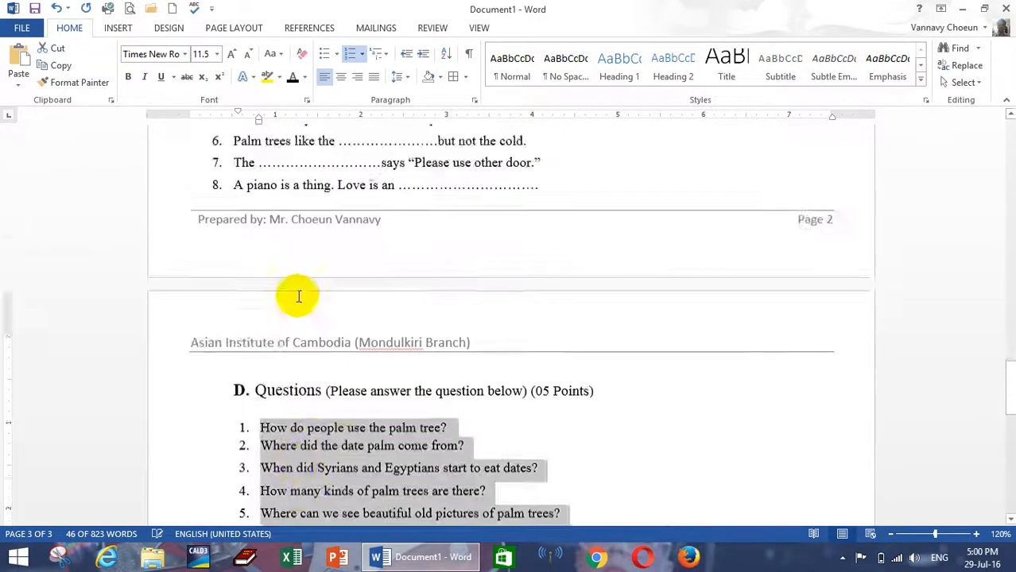
{"action": "scroll", "coordinate": [259, 204], "scroll_direction": "down", "scroll_amount": 6}
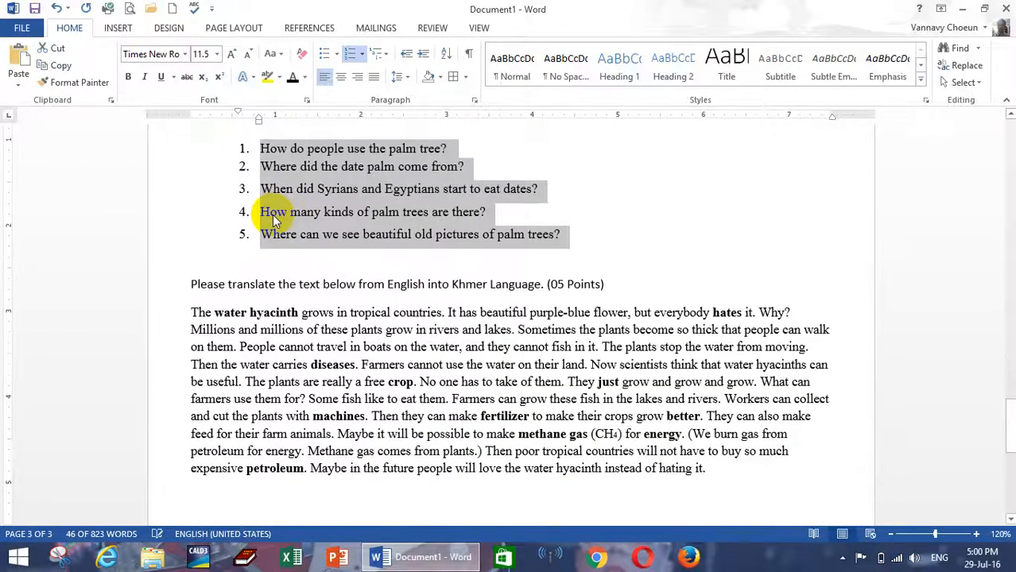
{"action": "key", "text": "ctrl+z"}
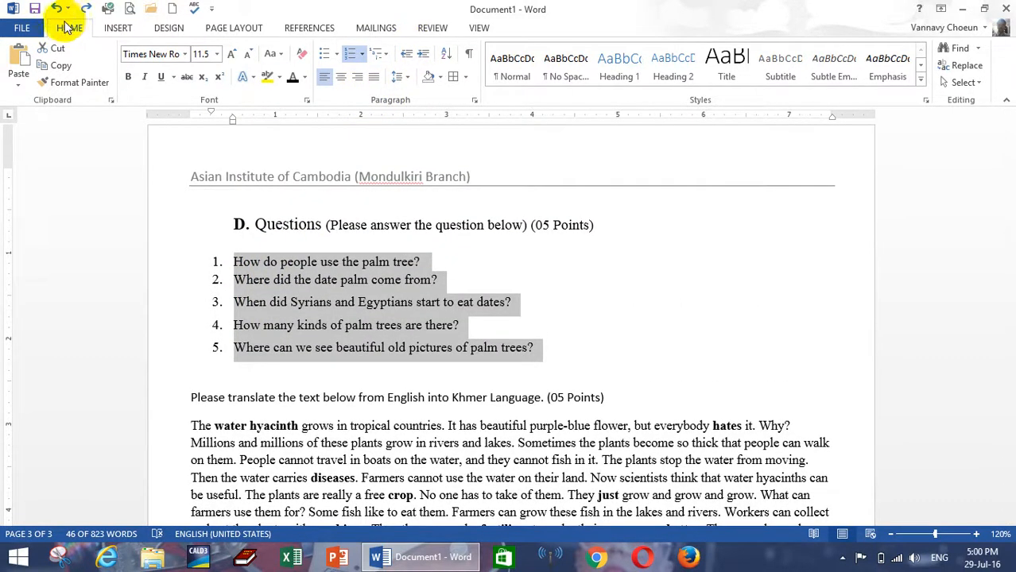
Step: Try increasing and decreasing the indent of the five palm tree questions in several steps, ending at the left margin
{"action": "left_click", "coordinate": [423, 54]}
{"action": "left_click", "coordinate": [424, 54]}
{"action": "left_click", "coordinate": [423, 54]}
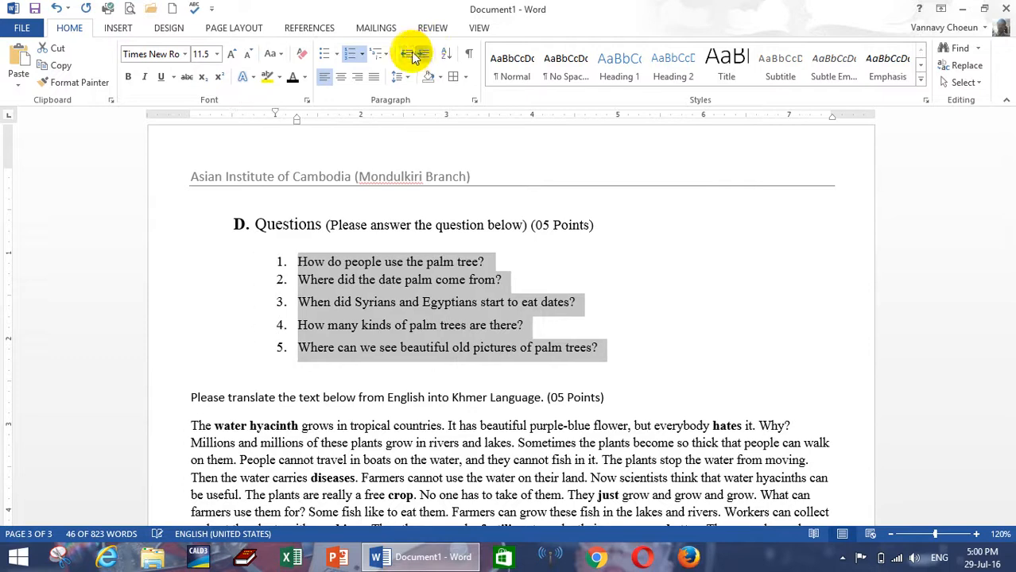
{"action": "left_click", "coordinate": [410, 54]}
{"action": "left_click", "coordinate": [409, 54]}
{"action": "left_click", "coordinate": [409, 54]}
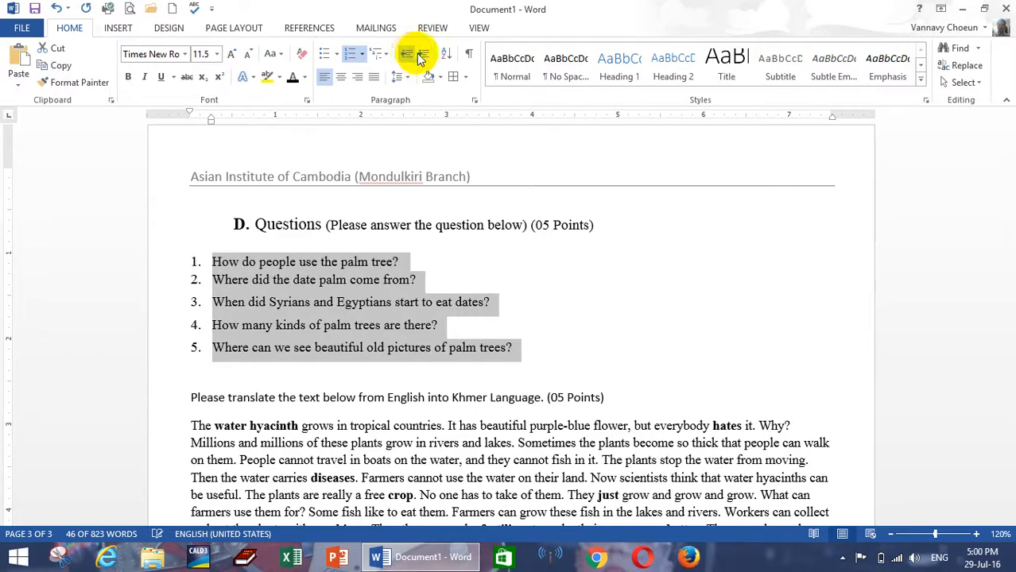
{"action": "left_click", "coordinate": [423, 54]}
{"action": "left_click", "coordinate": [424, 54]}
{"action": "left_click", "coordinate": [424, 54]}
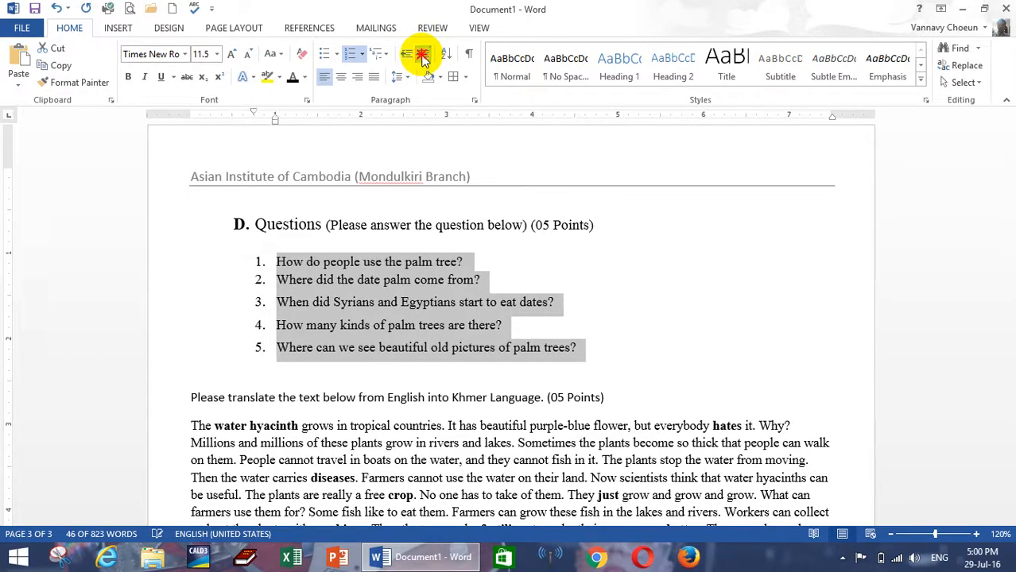
{"action": "left_click", "coordinate": [424, 54]}
{"action": "left_click", "coordinate": [423, 54]}
{"action": "left_click", "coordinate": [409, 55]}
{"action": "left_click", "coordinate": [410, 55]}
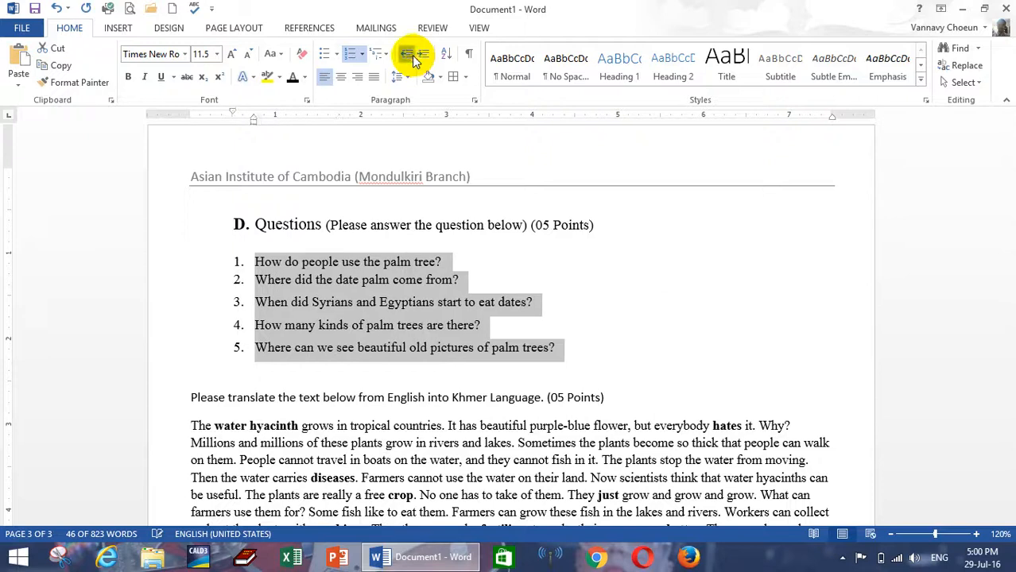
{"action": "left_click", "coordinate": [409, 55]}
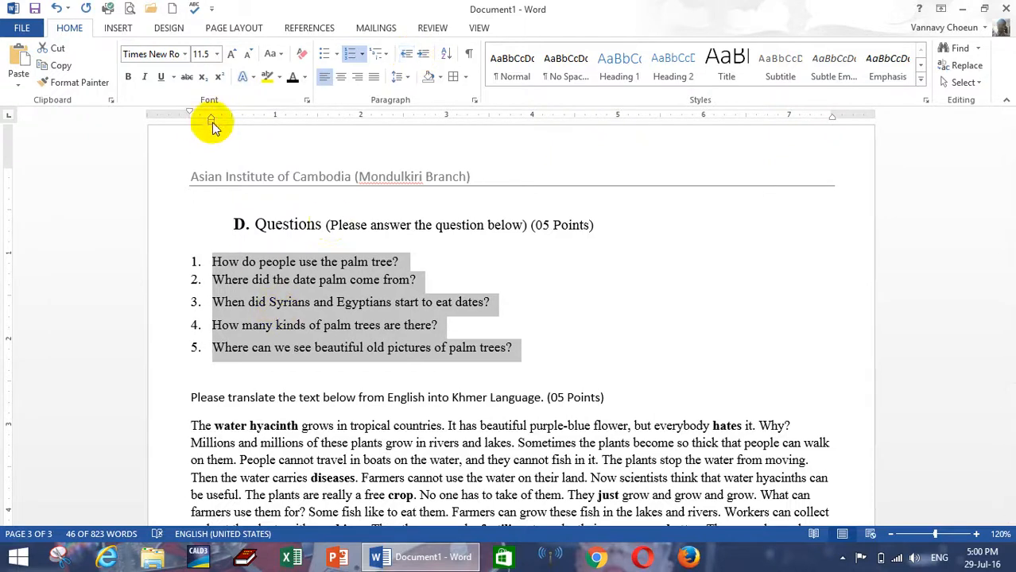
Step: Indent the text of the five palm tree questions to about 0.5 inch, aligned with the numbered lists of the earlier sections
{"action": "mouse_move", "coordinate": [211, 124]}
{"action": "left_mouse_down"}
{"action": "mouse_move", "coordinate": [297, 129]}
{"action": "mouse_move", "coordinate": [200, 131]}
{"action": "mouse_move", "coordinate": [214, 137]}
{"action": "left_mouse_up"}
{"action": "scroll", "coordinate": [286, 312], "scroll_direction": "up", "scroll_amount": 10}
{"action": "scroll", "coordinate": [286, 309], "scroll_direction": "down", "scroll_amount": 9}
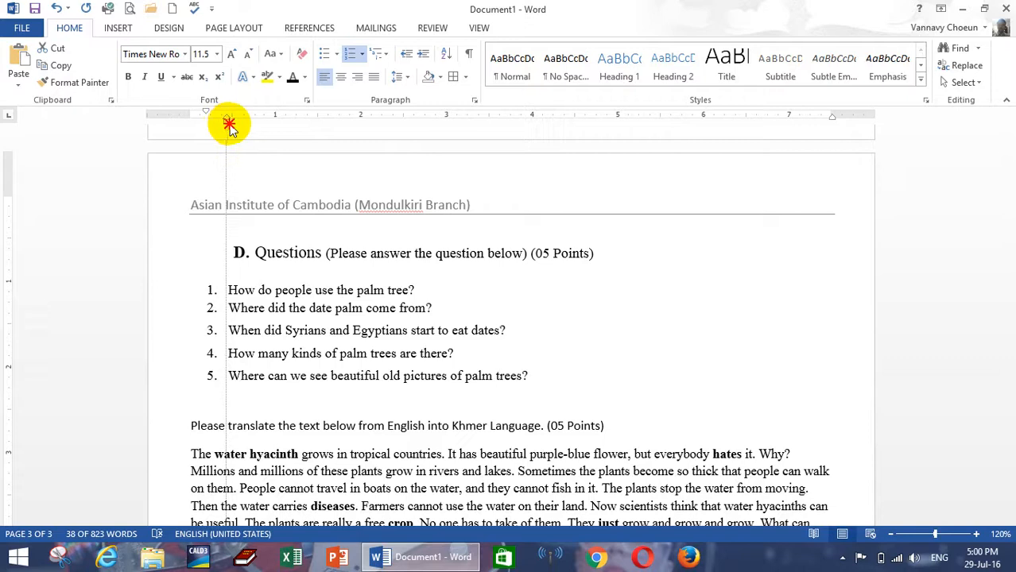
{"action": "left_click_drag", "start_coordinate": [232, 128], "coordinate": [232, 125]}
{"action": "scroll", "coordinate": [344, 326], "scroll_direction": "down", "scroll_amount": 3}
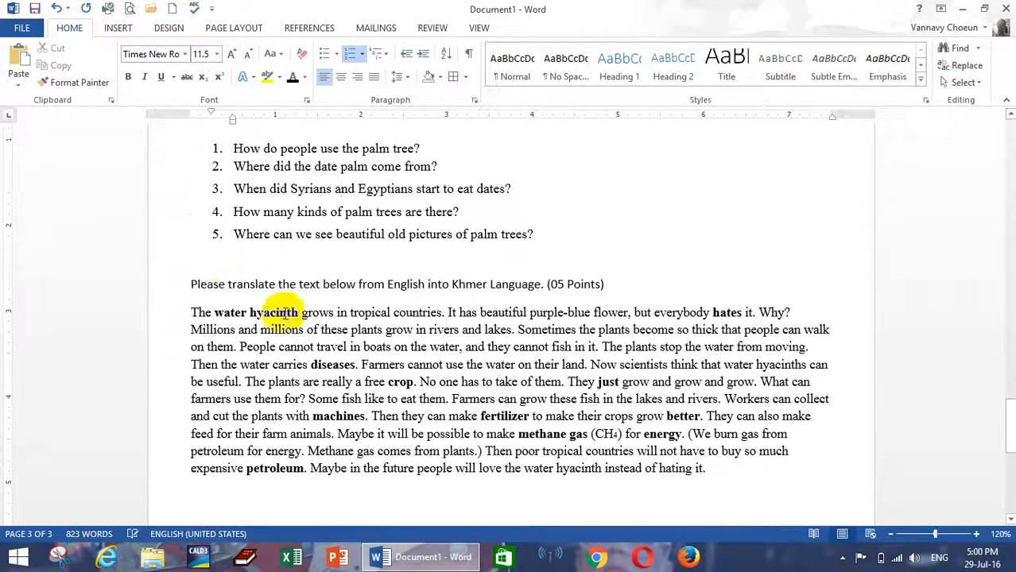
Step: Review the lettered section headings and numbered lists between the first vocabulary exercise and the translation instruction
{"action": "scroll", "coordinate": [201, 291], "scroll_direction": "up", "scroll_amount": 6}
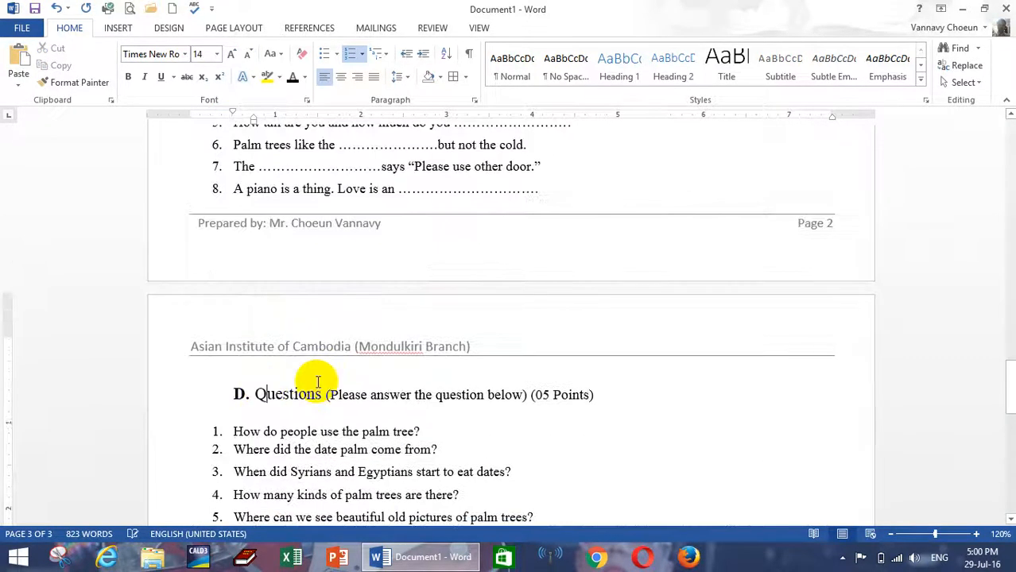
{"action": "scroll", "coordinate": [317, 382], "scroll_direction": "down", "scroll_amount": 7}
{"action": "left_click", "coordinate": [212, 229]}
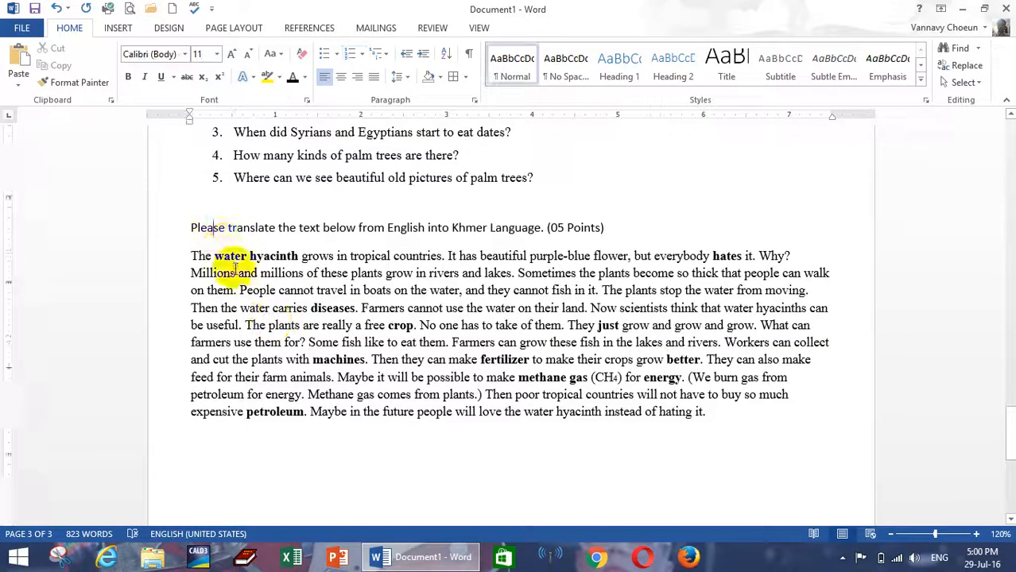
{"action": "scroll", "coordinate": [227, 265], "scroll_direction": "up", "scroll_amount": 5}
{"action": "scroll", "coordinate": [250, 254], "scroll_direction": "down", "scroll_amount": 3}
{"action": "scroll", "coordinate": [228, 308], "scroll_direction": "up", "scroll_amount": 20}
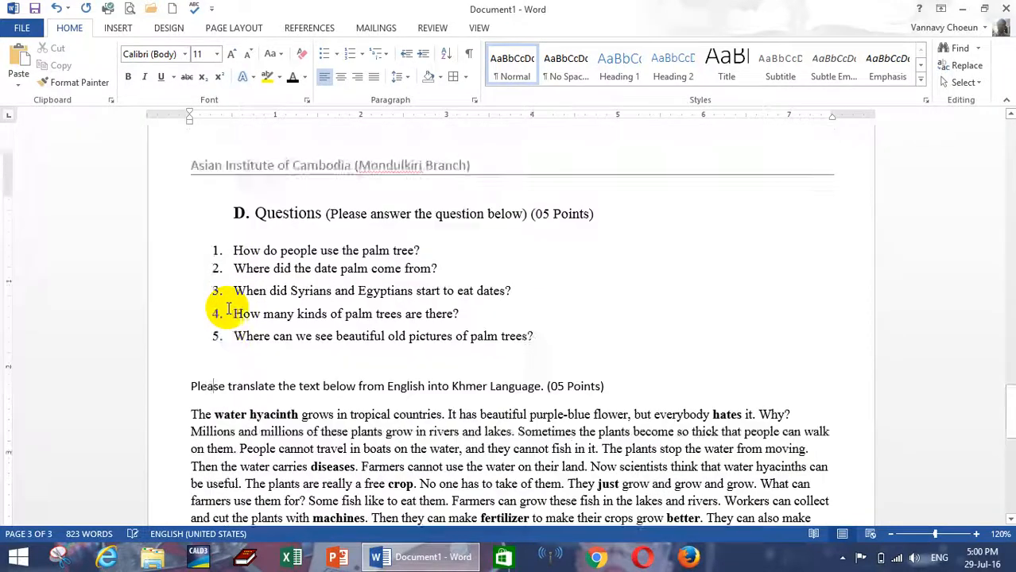
{"action": "scroll", "coordinate": [524, 275], "scroll_direction": "up", "scroll_amount": 17}
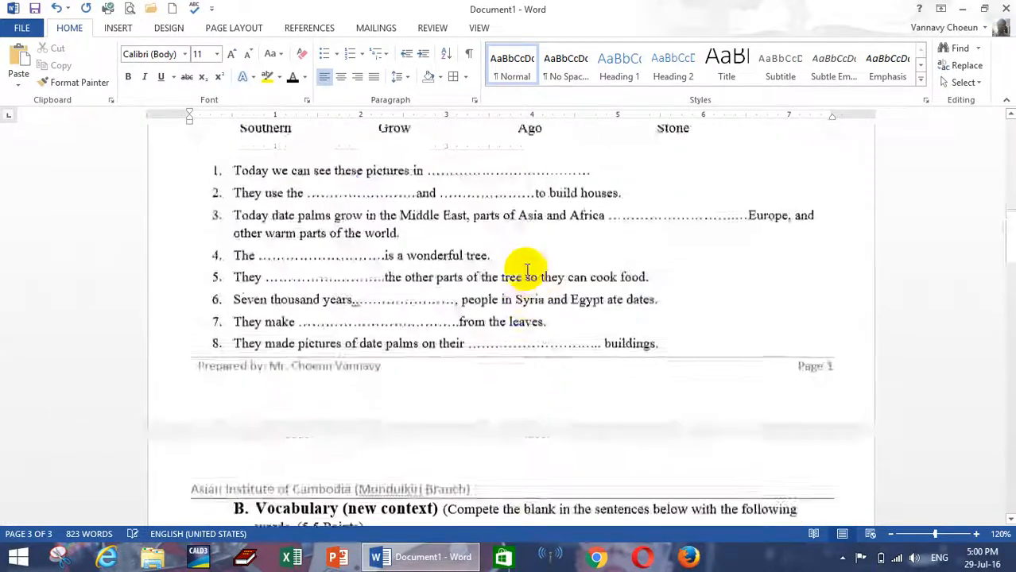
{"action": "scroll", "coordinate": [517, 270], "scroll_direction": "down", "scroll_amount": 3}
{"action": "scroll", "coordinate": [389, 300], "scroll_direction": "down", "scroll_amount": 20}
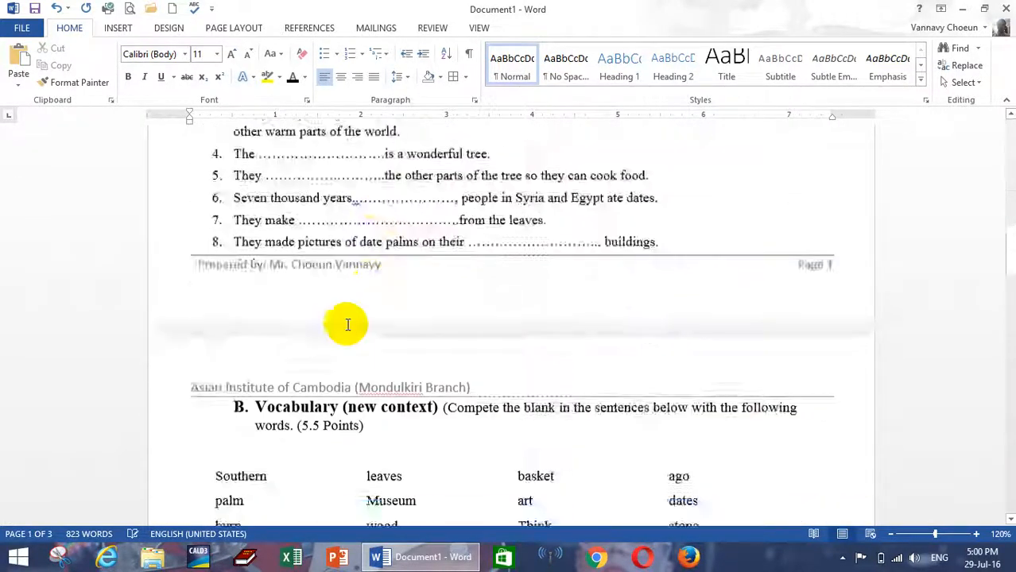
{"action": "scroll", "coordinate": [252, 331], "scroll_direction": "down", "scroll_amount": 12}
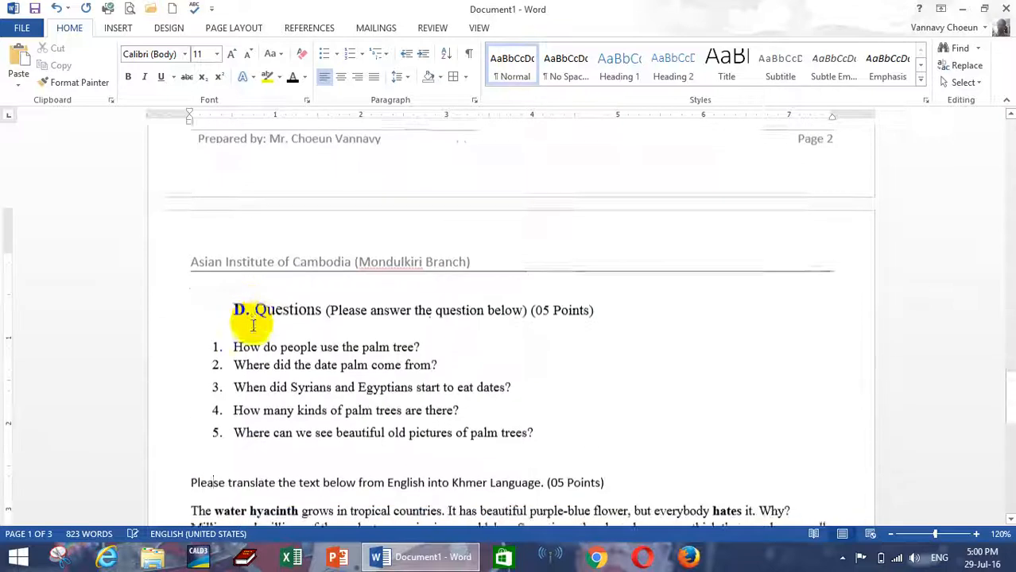
{"action": "scroll", "coordinate": [199, 226], "scroll_direction": "up", "scroll_amount": 2}
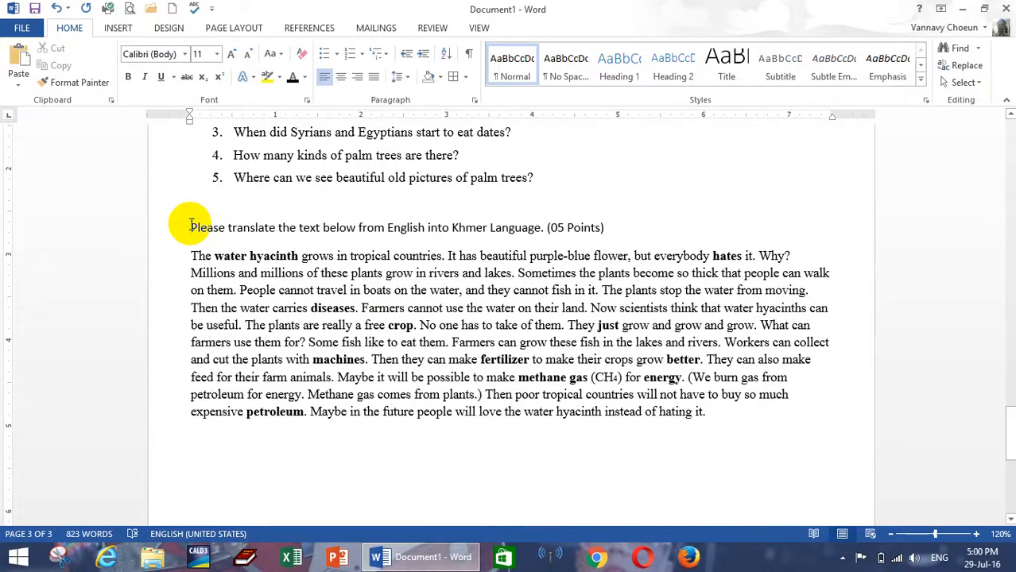
Step: Letter the "Please translate the text below from English into Khmer Language." line as section E
{"action": "left_click", "coordinate": [190, 227]}
{"action": "type", "text": "E"}
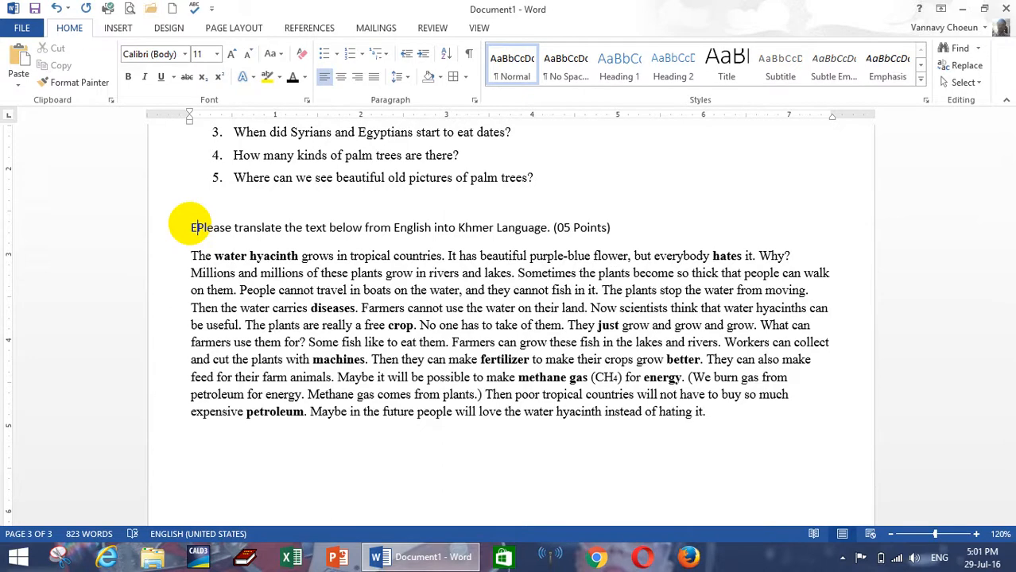
{"action": "type", "text": "."}
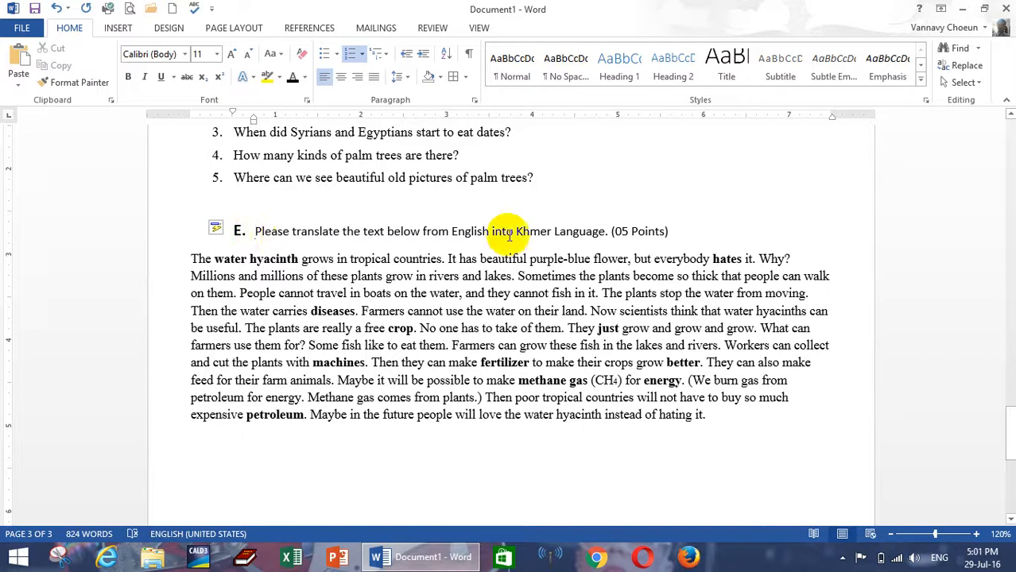
Step: Make the translation instruction of section E bold at 14 pt, leaving out the "(05 Points)" part
{"action": "left_click_drag", "start_coordinate": [254, 231], "coordinate": [608, 229]}
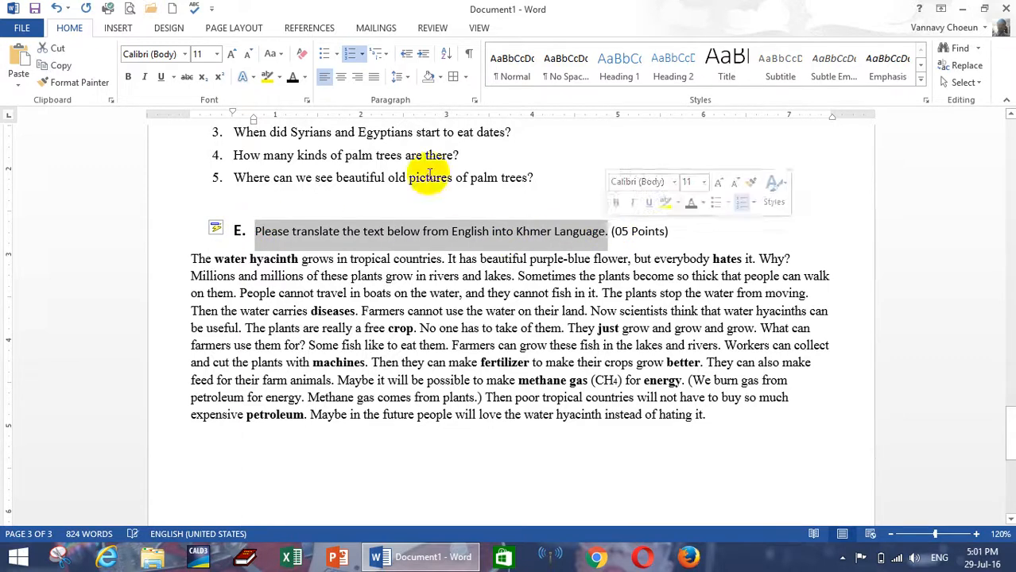
{"action": "left_click", "coordinate": [232, 56]}
{"action": "left_click", "coordinate": [232, 56]}
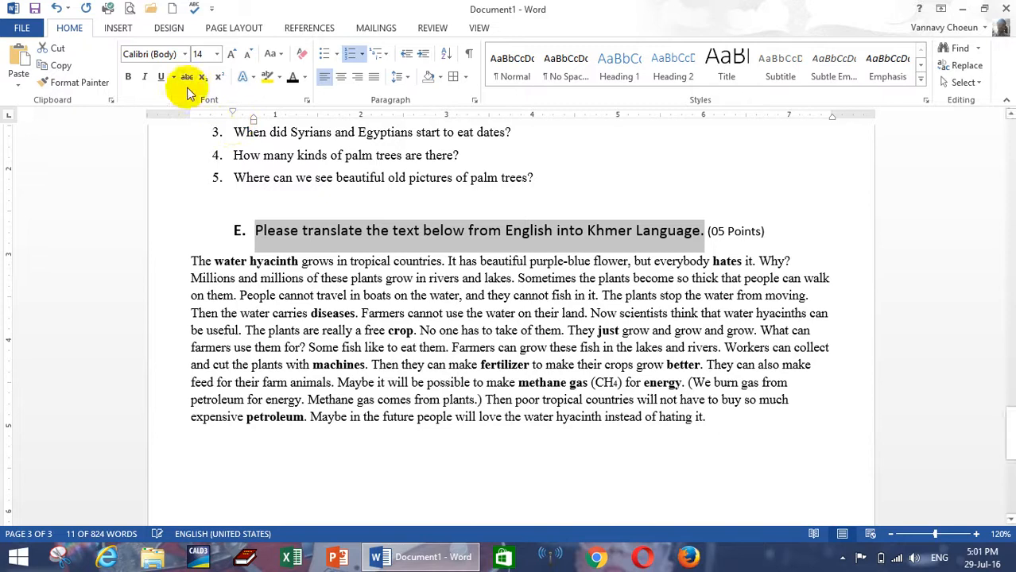
{"action": "left_click", "coordinate": [128, 78]}
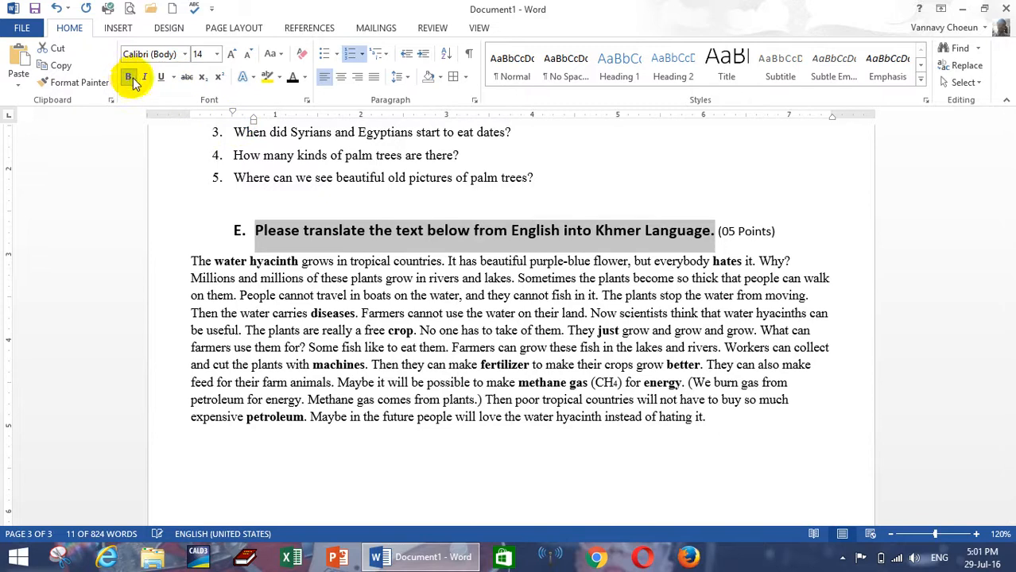
{"action": "left_click", "coordinate": [413, 279]}
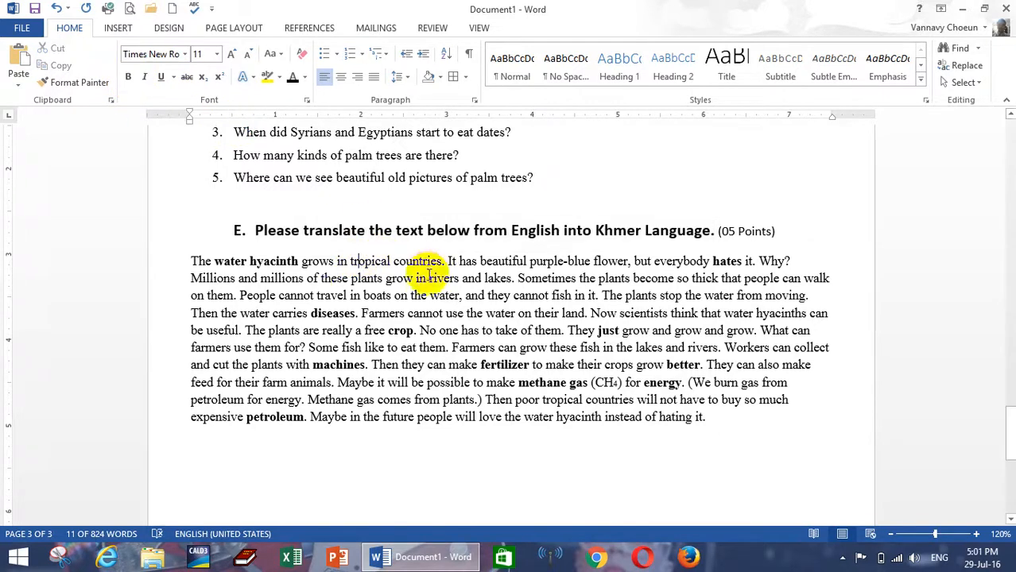
Step: Dismiss the Facebook notification and justify the water hyacinth passage below the section E heading
{"action": "scroll", "coordinate": [592, 338], "scroll_direction": "down", "scroll_amount": 1}
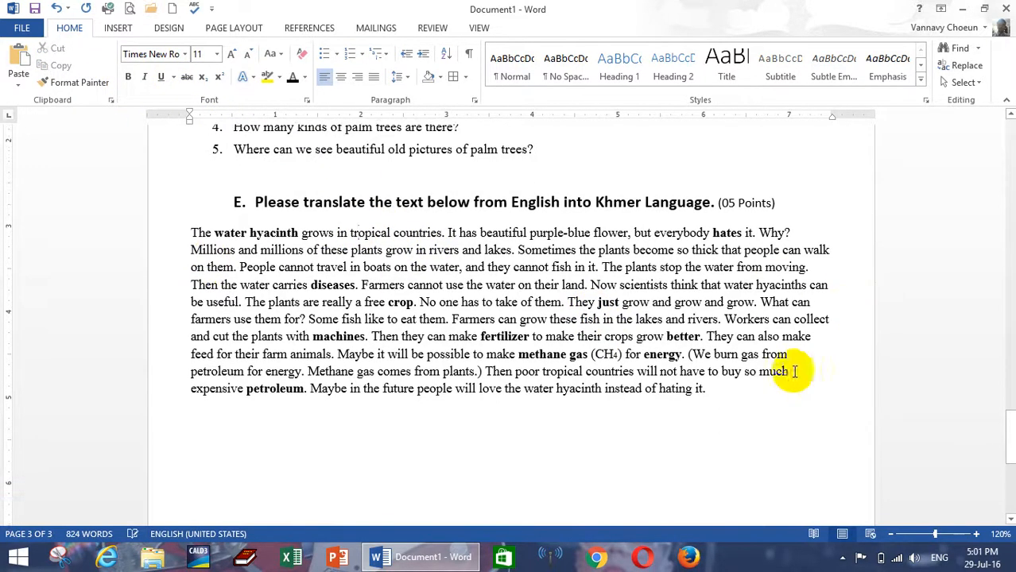
{"action": "left_click_drag", "start_coordinate": [712, 392], "coordinate": [199, 209]}
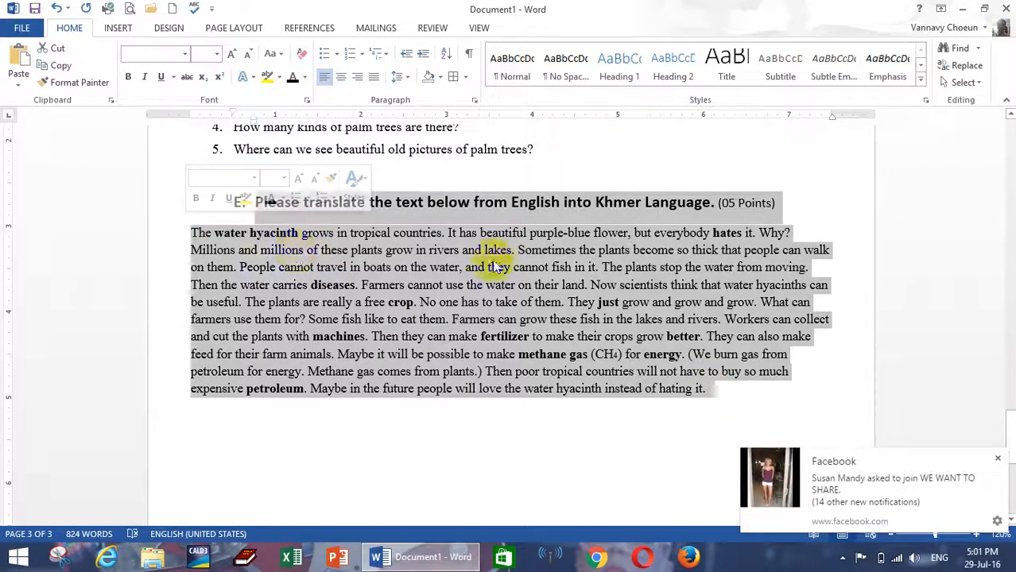
{"action": "left_click", "coordinate": [549, 267]}
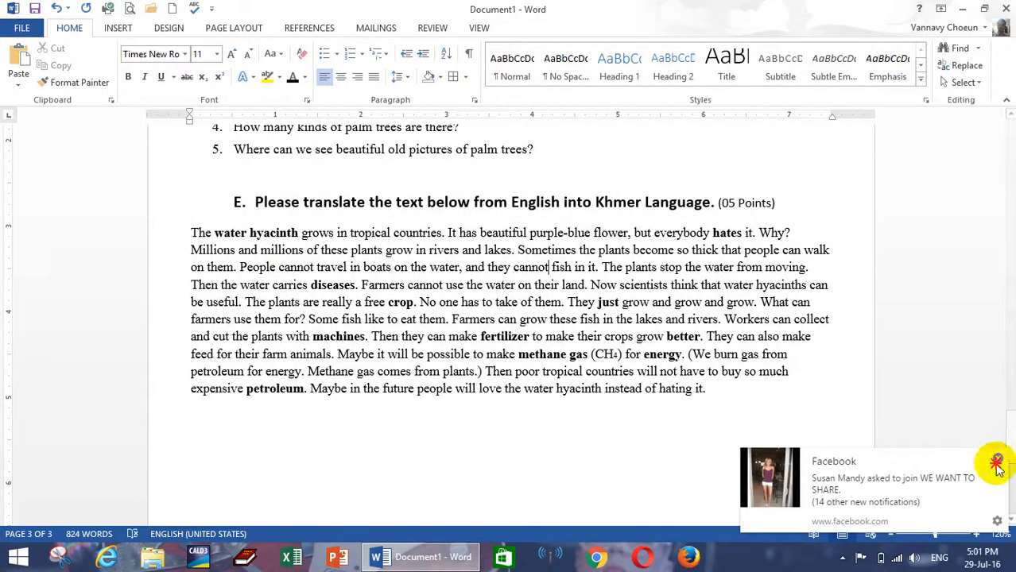
{"action": "left_click", "coordinate": [997, 464]}
{"action": "left_click", "coordinate": [819, 300]}
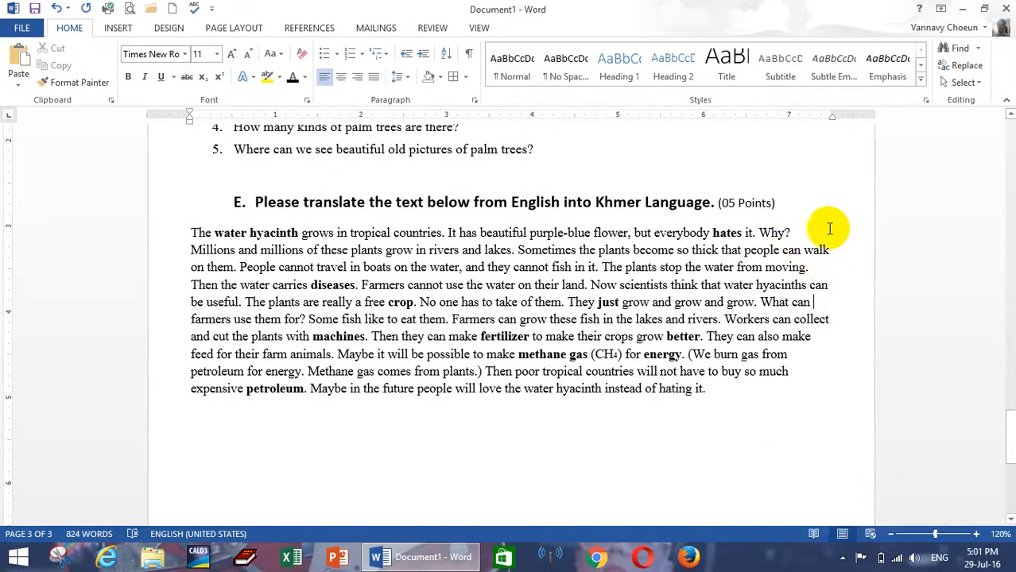
{"action": "left_click_drag", "start_coordinate": [191, 232], "coordinate": [755, 395]}
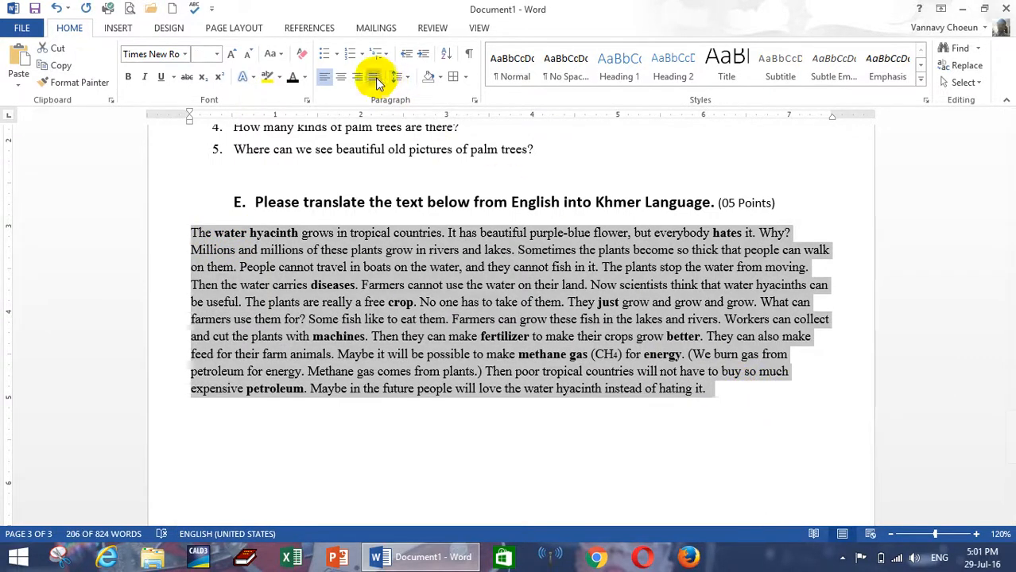
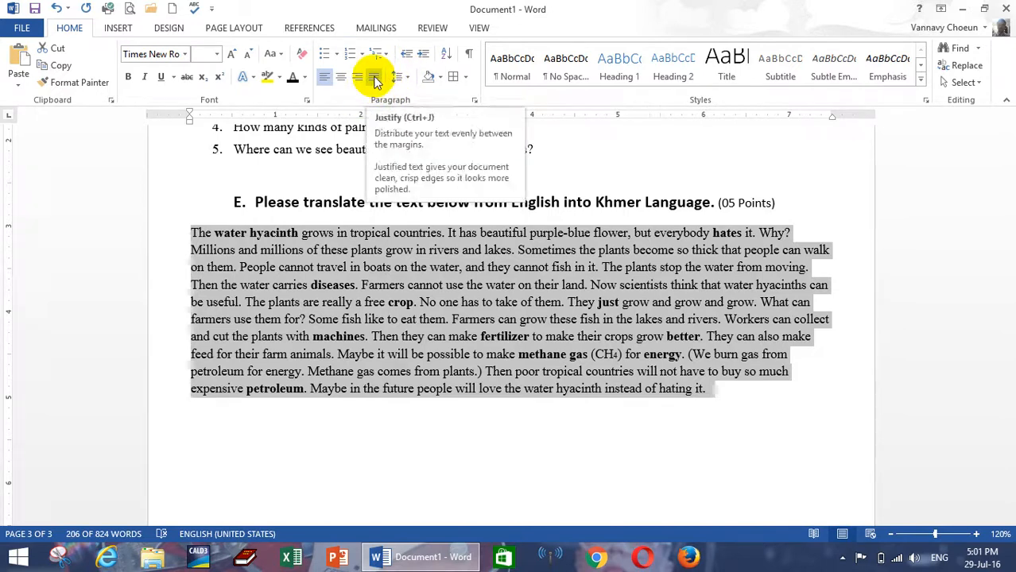
{"action": "left_click", "coordinate": [375, 78]}
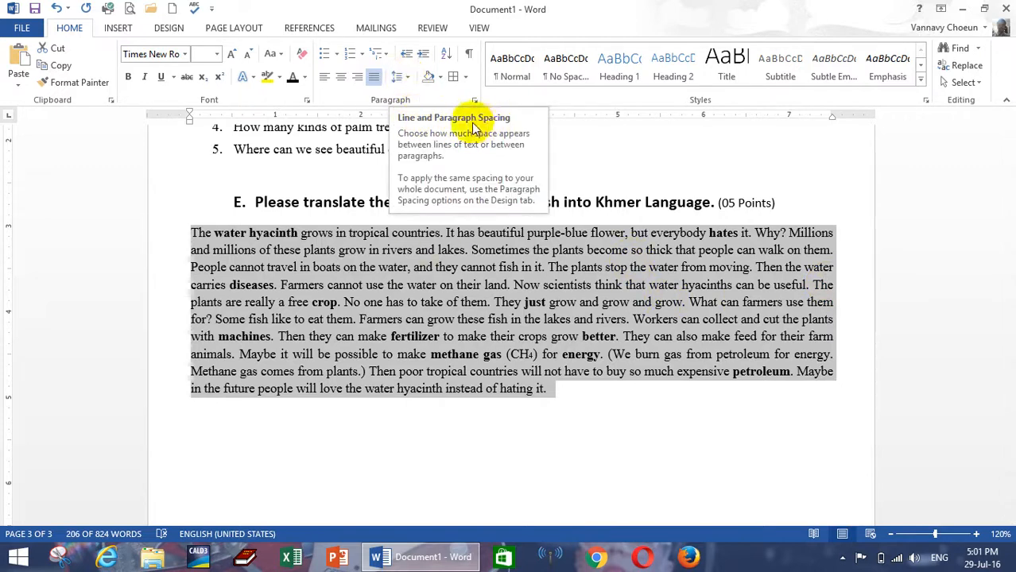
Step: Give the water hyacinth passage 1.5 line spacing and set its text to Calibri (Body) at 12 pt
{"action": "left_click", "coordinate": [388, 77]}
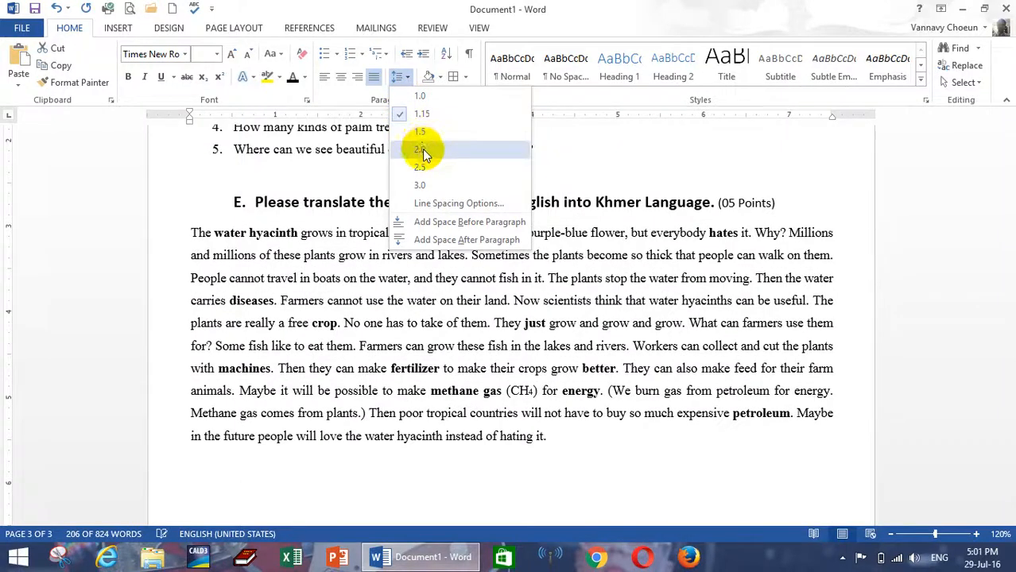
{"action": "left_click", "coordinate": [421, 131]}
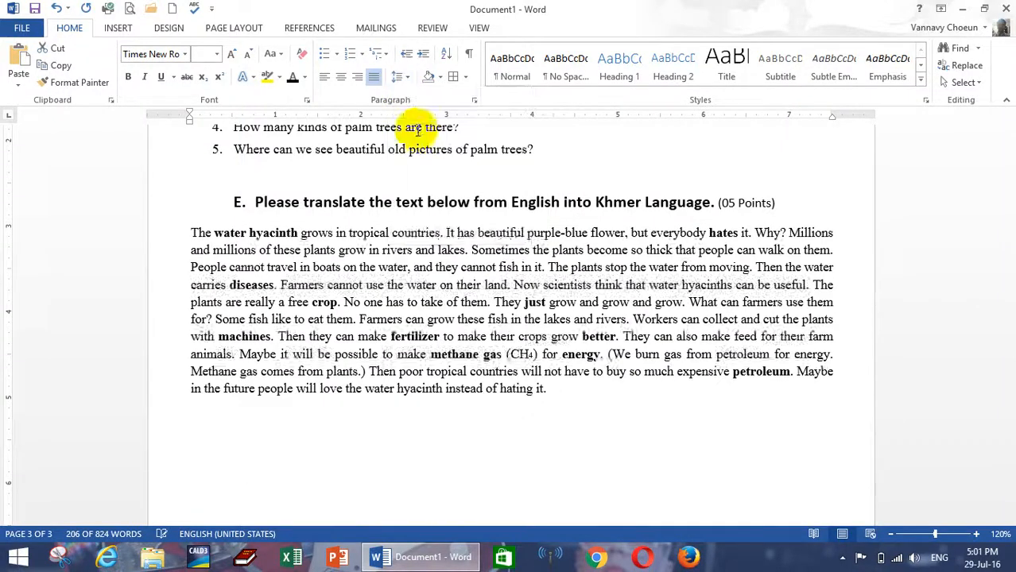
{"action": "left_click", "coordinate": [191, 53]}
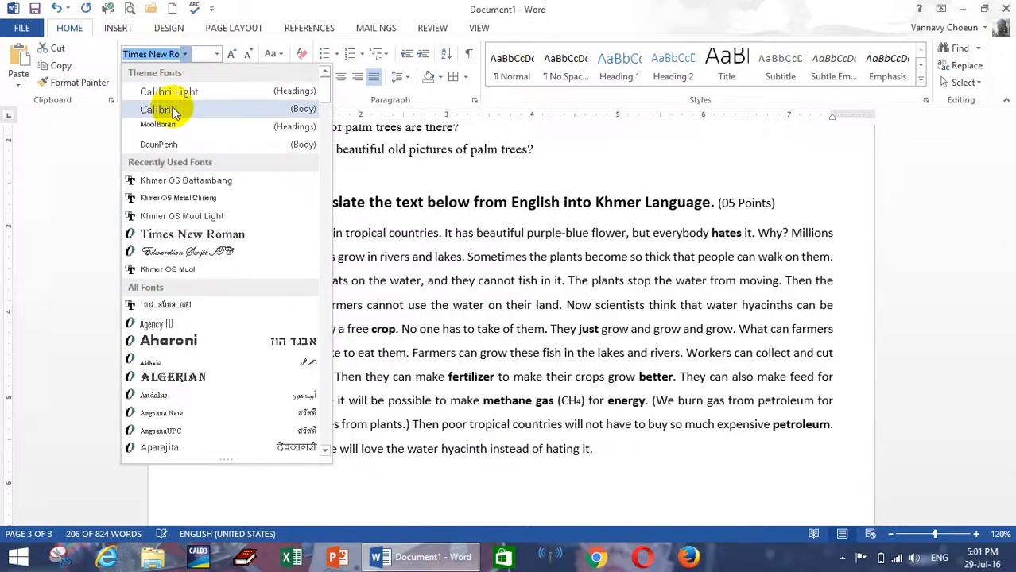
{"action": "left_click", "coordinate": [174, 110]}
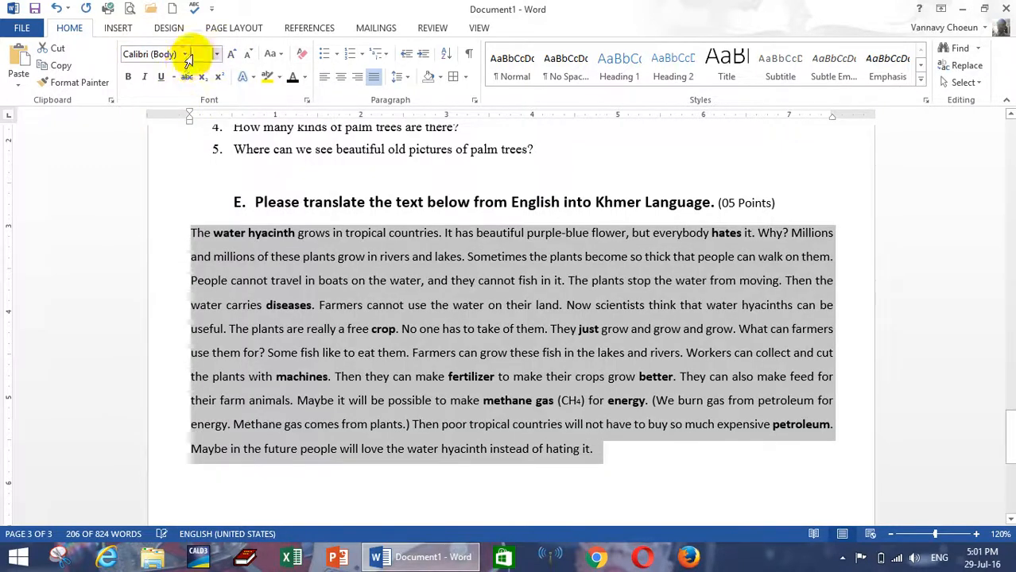
{"action": "left_click", "coordinate": [186, 55]}
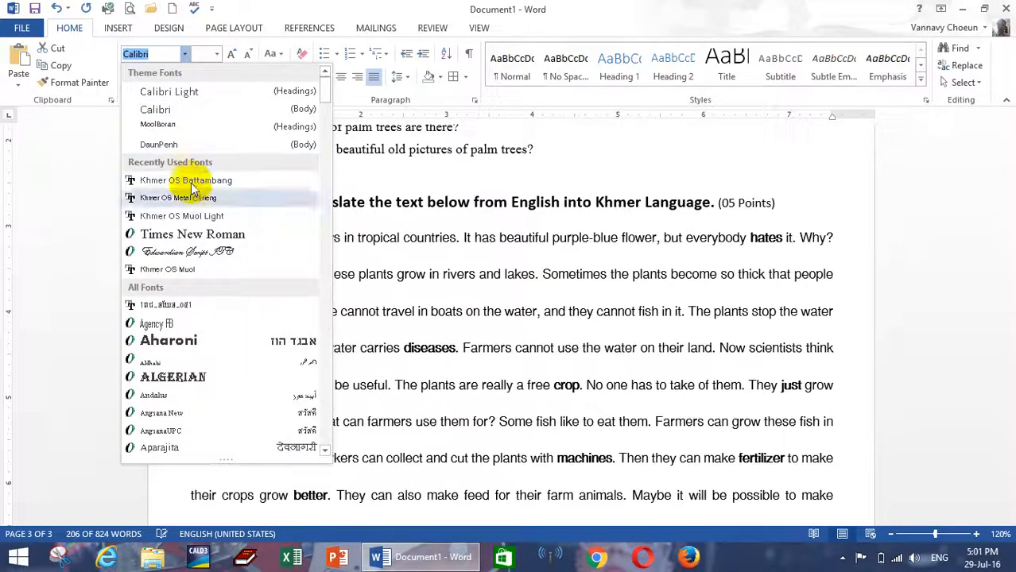
{"action": "left_click", "coordinate": [193, 234]}
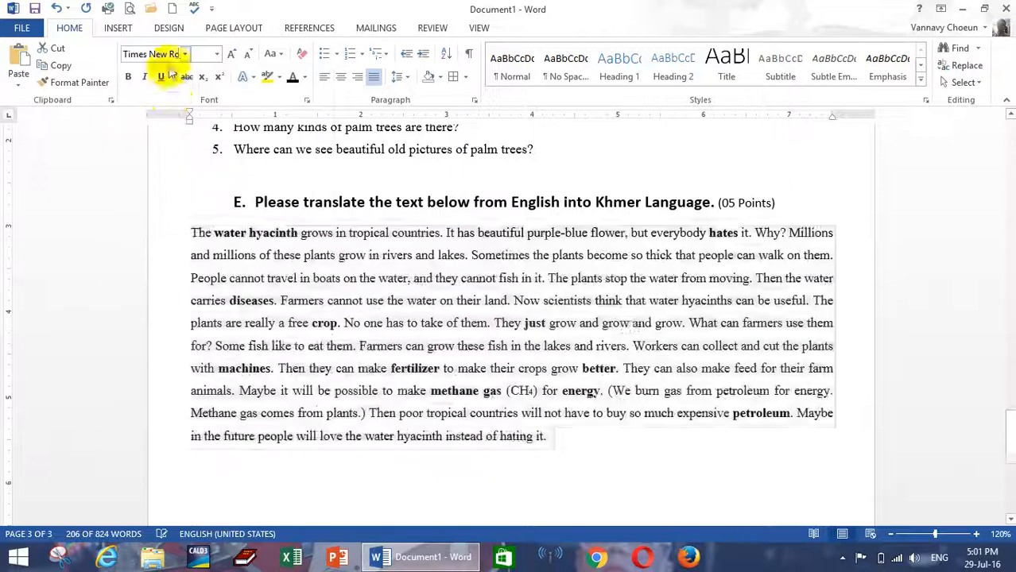
{"action": "left_click", "coordinate": [184, 54]}
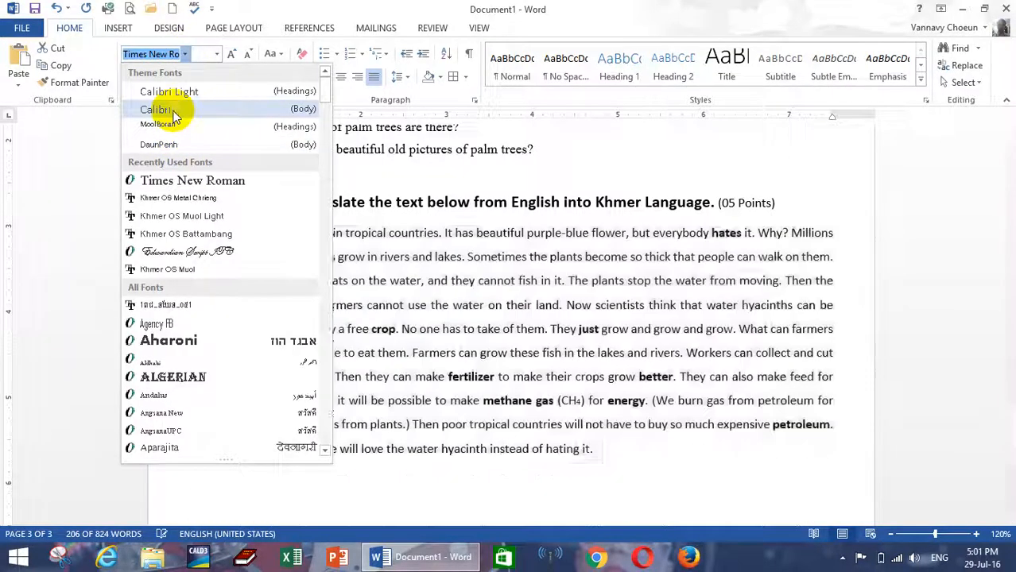
{"action": "left_click", "coordinate": [159, 110]}
{"action": "left_click", "coordinate": [217, 54]}
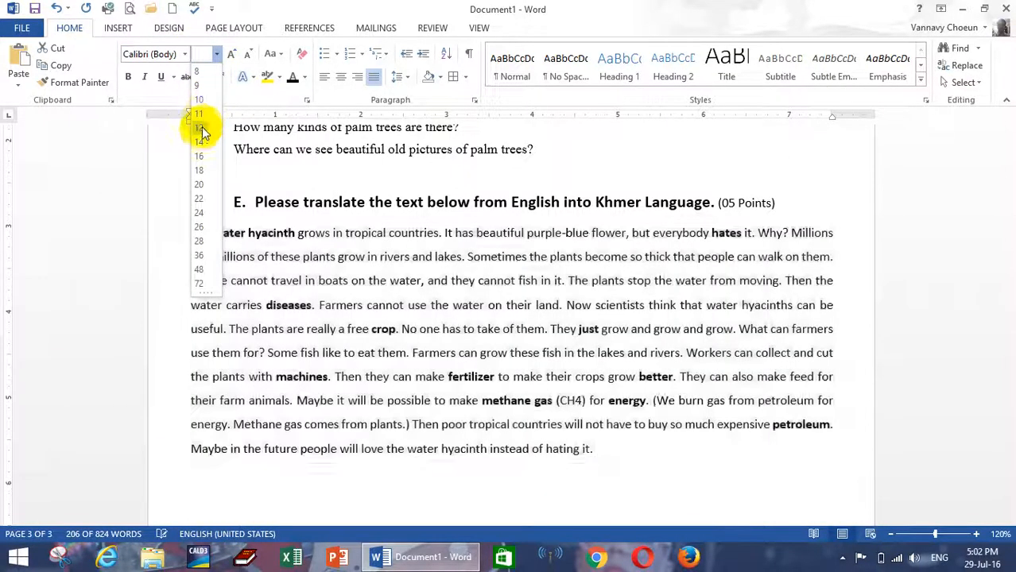
{"action": "left_click", "coordinate": [200, 129]}
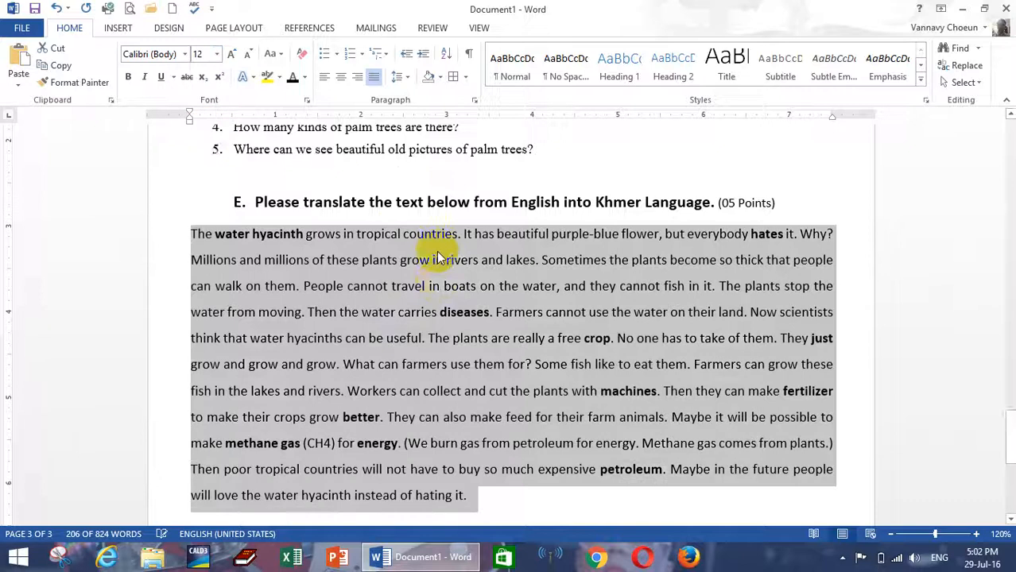
Step: Remove the bold formatting from all words in the water hyacinth passage
{"action": "scroll", "coordinate": [439, 258], "scroll_direction": "down", "scroll_amount": 2}
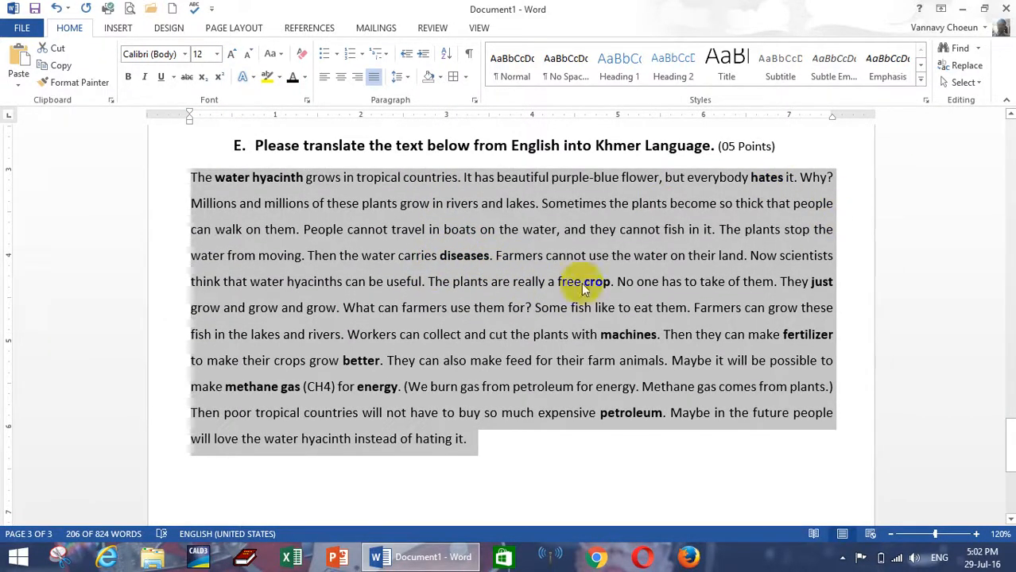
{"action": "left_click", "coordinate": [129, 78]}
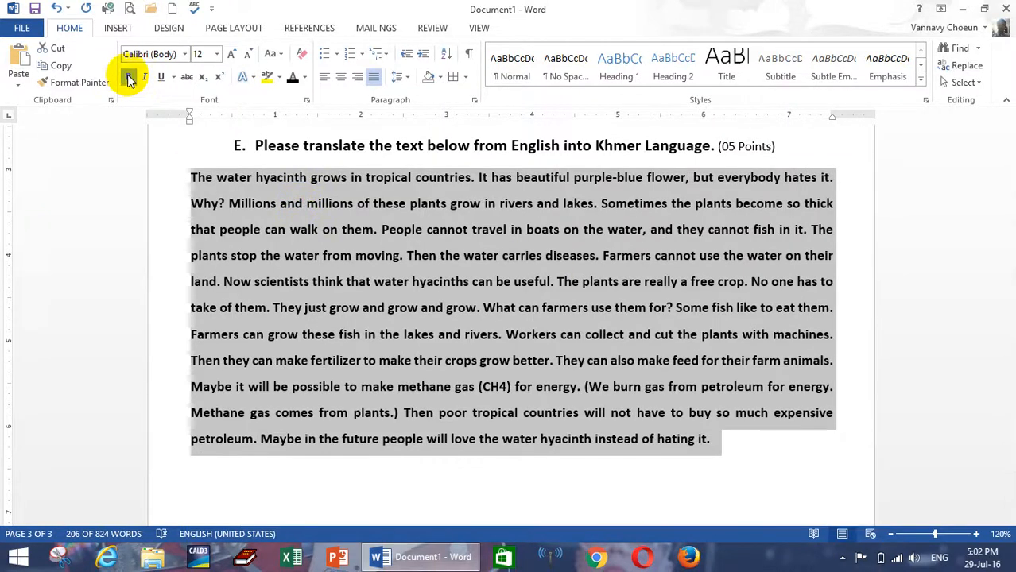
{"action": "left_click", "coordinate": [129, 78]}
{"action": "left_click", "coordinate": [456, 266]}
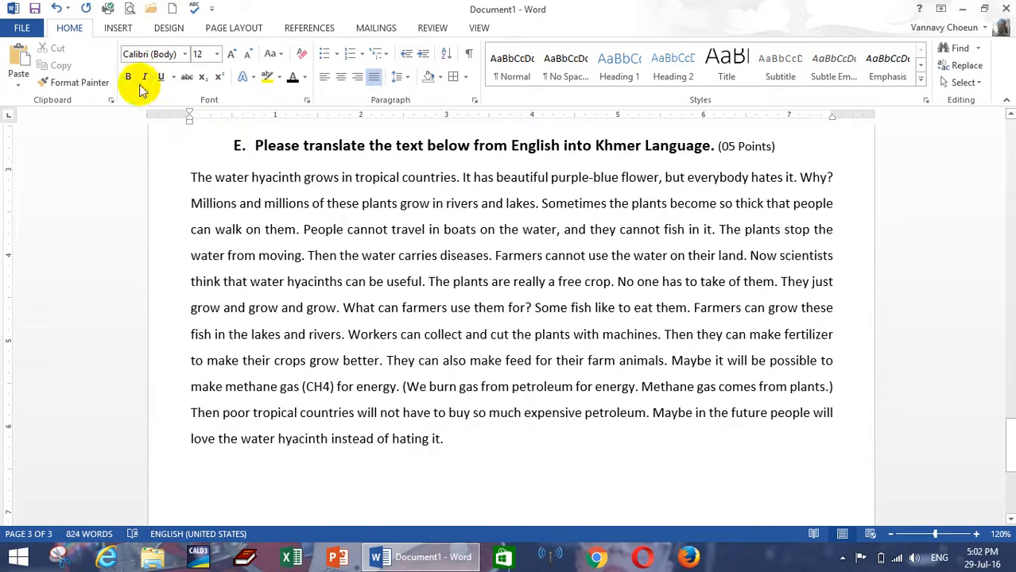
Step: Review the layout of the whole exam paper, from the Date Palm passage through sections A to E to the last page's footer
{"action": "scroll", "coordinate": [527, 309], "scroll_direction": "down", "scroll_amount": 4}
{"action": "scroll", "coordinate": [548, 366], "scroll_direction": "up", "scroll_amount": 3}
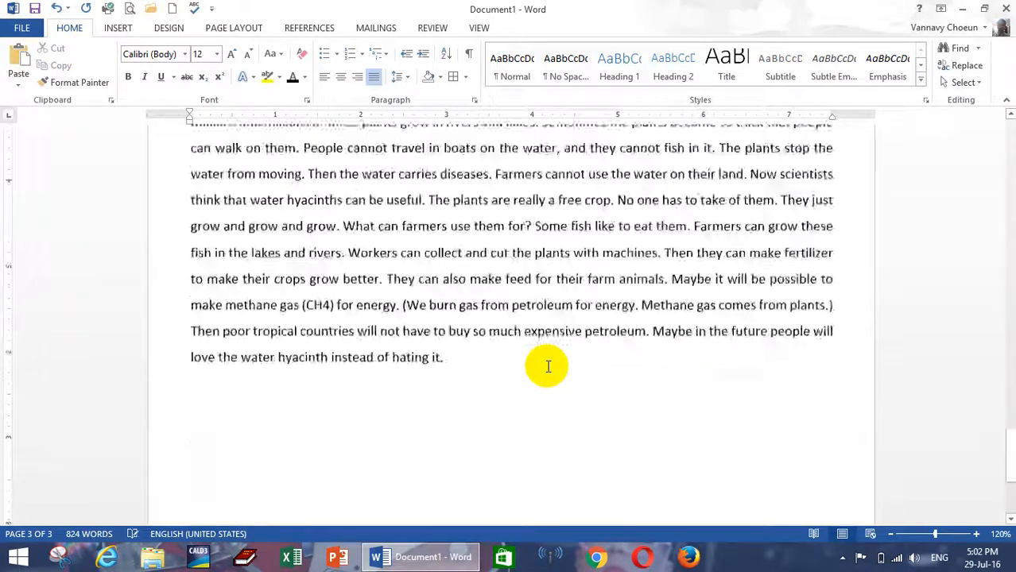
{"action": "scroll", "coordinate": [548, 366], "scroll_direction": "up", "scroll_amount": 15}
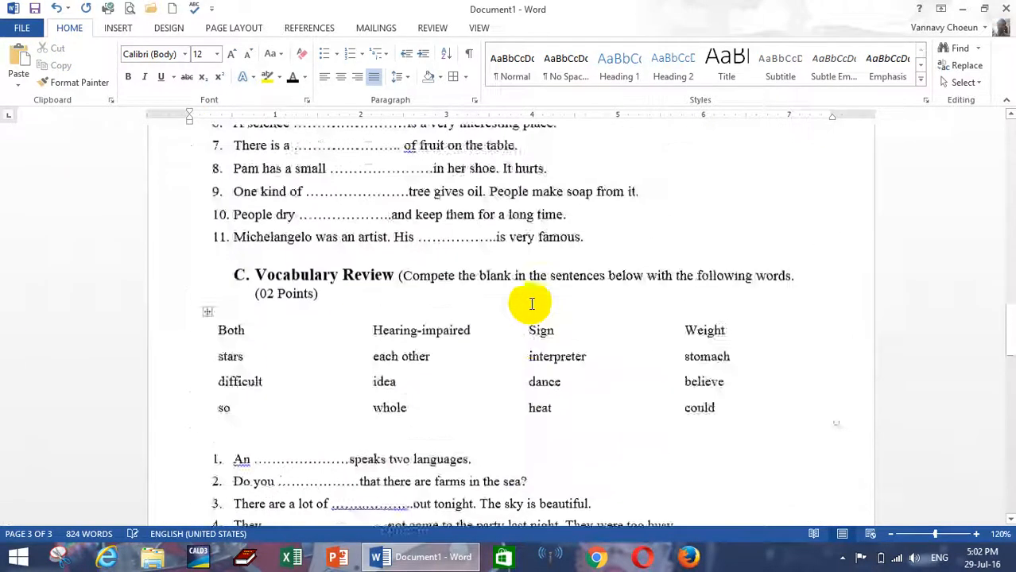
{"action": "scroll", "coordinate": [532, 303], "scroll_direction": "up", "scroll_amount": 15}
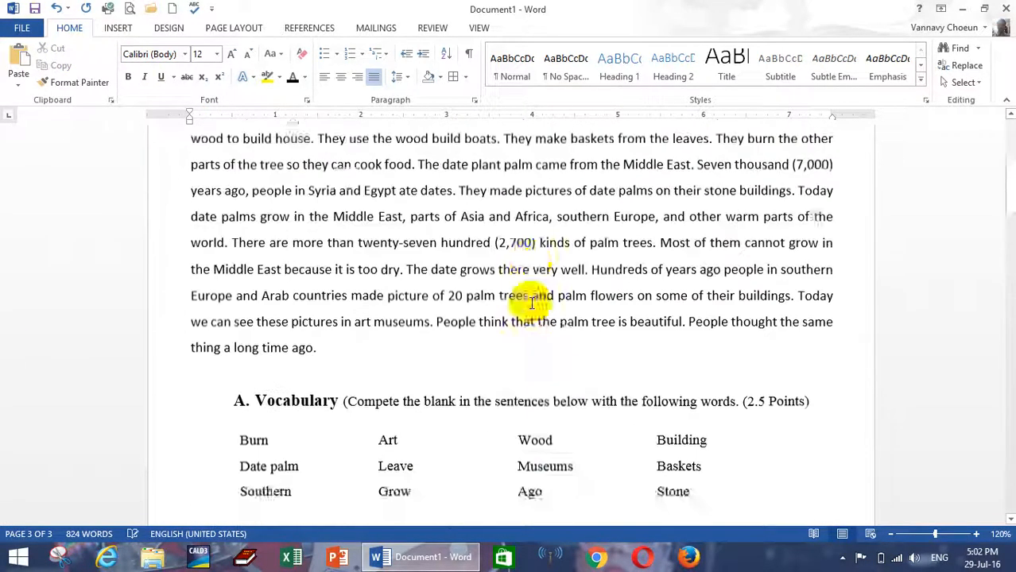
{"action": "scroll", "coordinate": [532, 303], "scroll_direction": "up", "scroll_amount": 5}
{"action": "scroll", "coordinate": [442, 272], "scroll_direction": "down", "scroll_amount": 2}
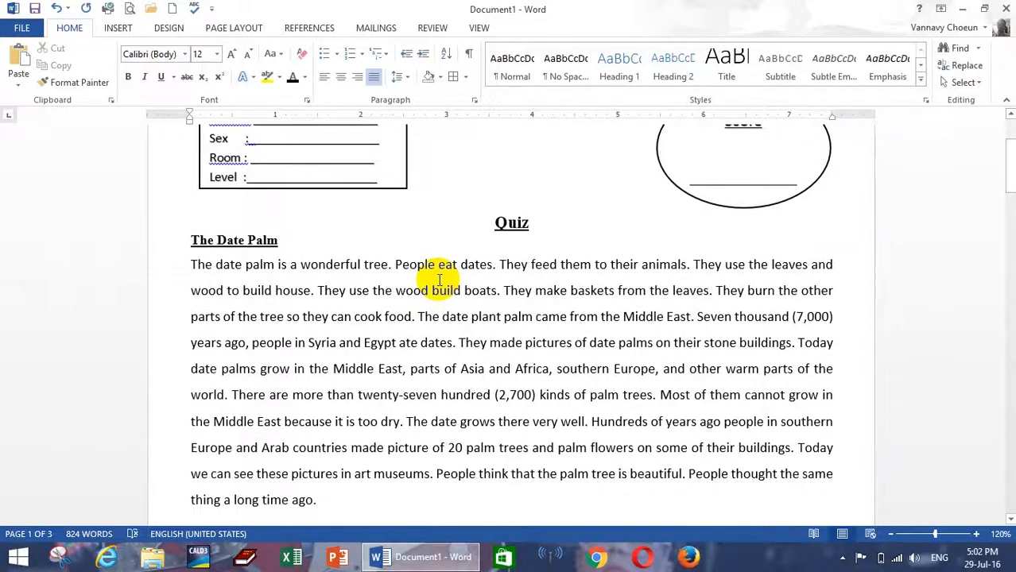
{"action": "left_click_drag", "start_coordinate": [1006, 163], "coordinate": [1008, 471]}
{"action": "scroll", "coordinate": [499, 302], "scroll_direction": "up", "scroll_amount": 7}
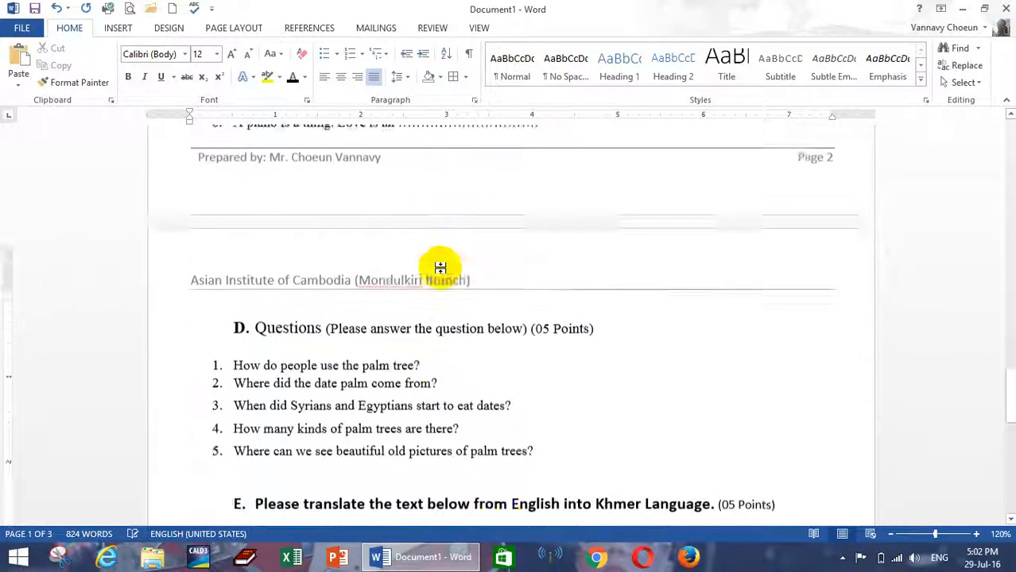
{"action": "scroll", "coordinate": [440, 267], "scroll_direction": "up", "scroll_amount": 12}
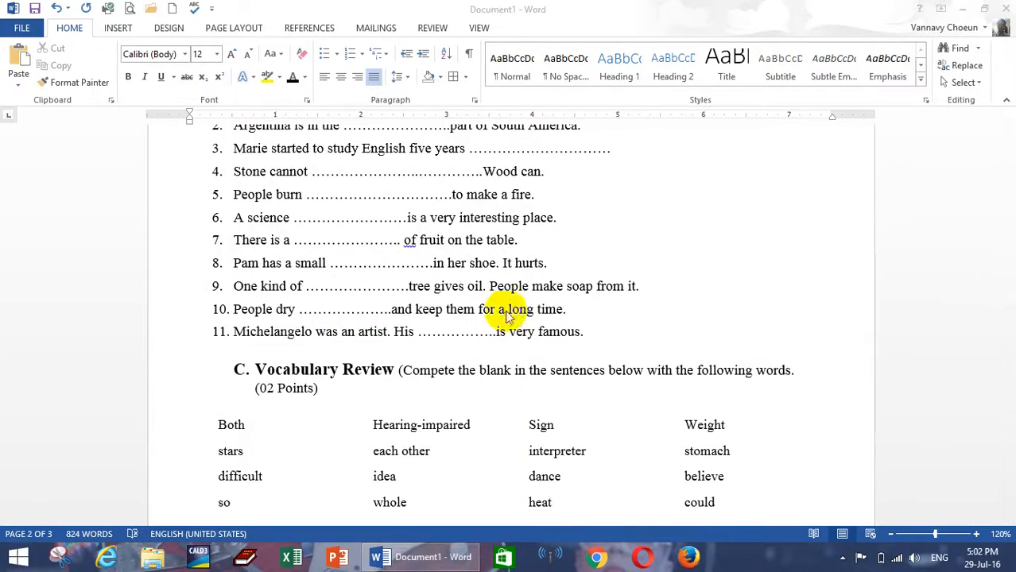
{"action": "scroll", "coordinate": [374, 310], "scroll_direction": "up", "scroll_amount": 15}
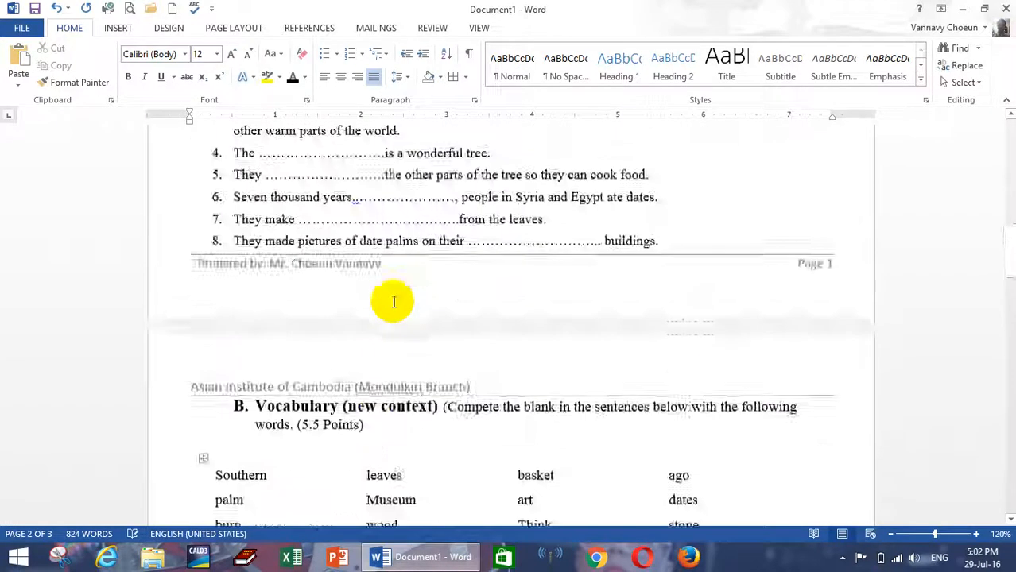
{"action": "scroll", "coordinate": [393, 301], "scroll_direction": "up", "scroll_amount": 5}
{"action": "scroll", "coordinate": [426, 291], "scroll_direction": "down", "scroll_amount": 9}
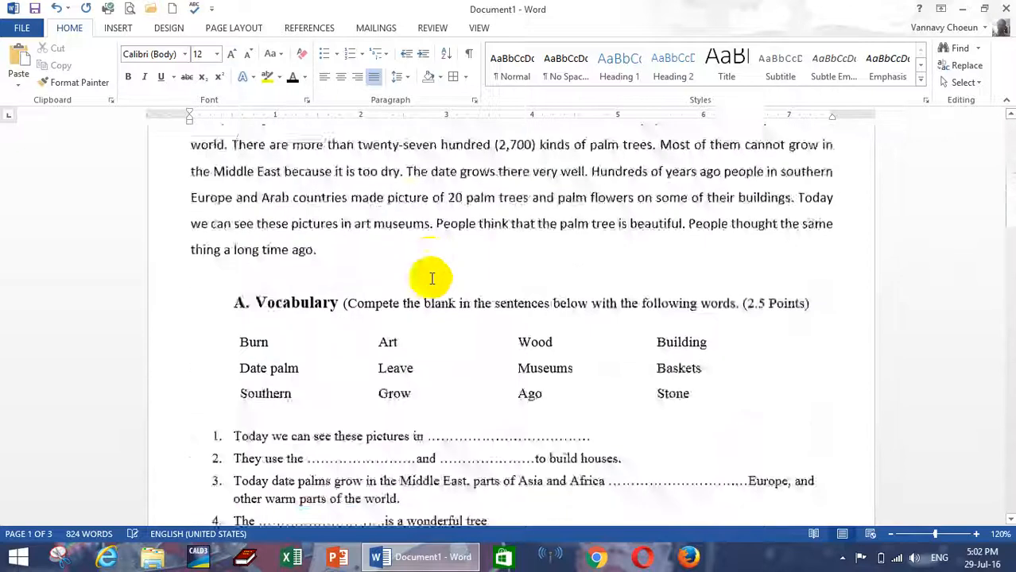
{"action": "scroll", "coordinate": [417, 286], "scroll_direction": "down", "scroll_amount": 18}
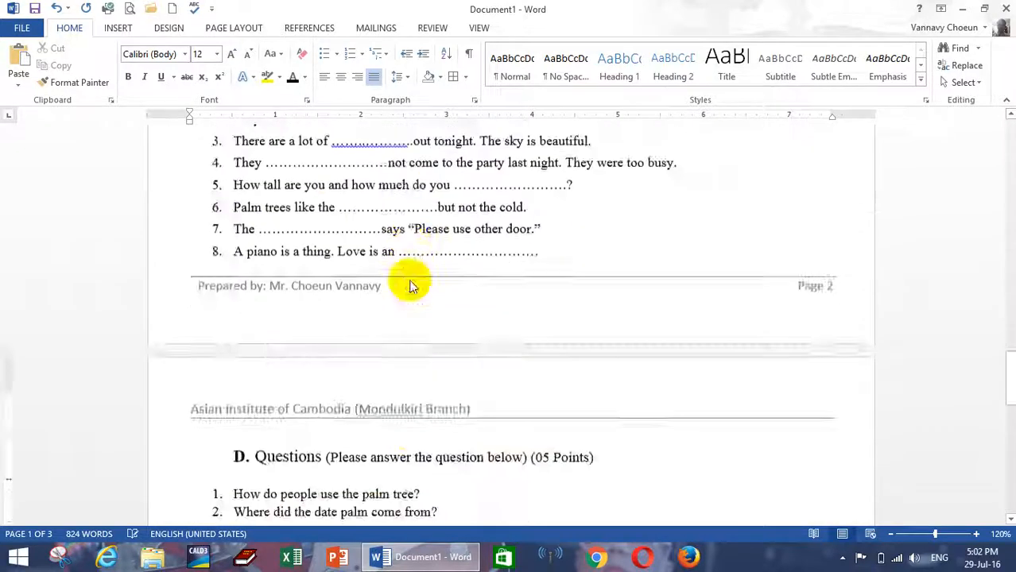
{"action": "scroll", "coordinate": [411, 284], "scroll_direction": "down", "scroll_amount": 5}
{"action": "scroll", "coordinate": [410, 284], "scroll_direction": "up", "scroll_amount": 10}
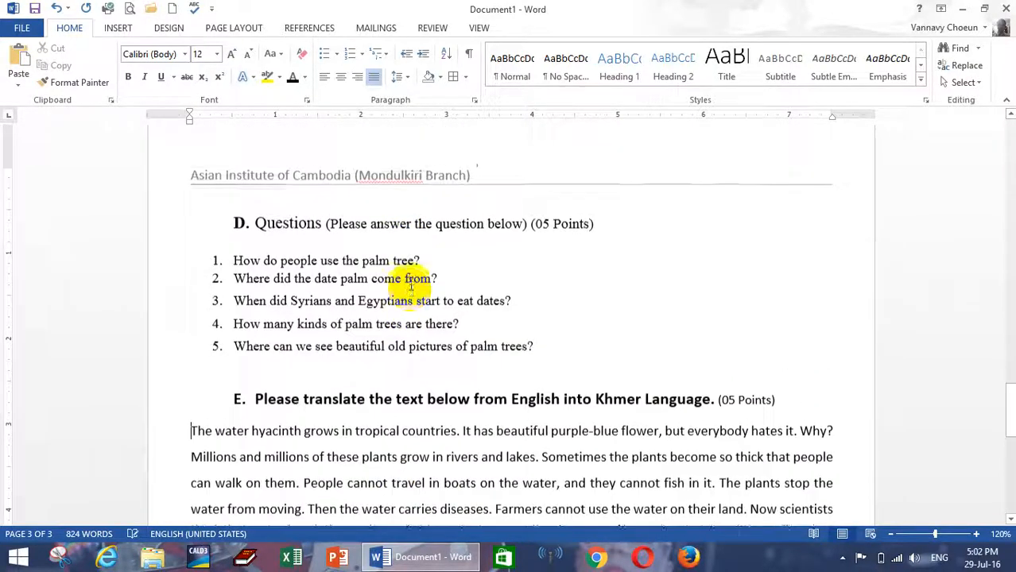
{"action": "scroll", "coordinate": [410, 285], "scroll_direction": "down", "scroll_amount": 10}
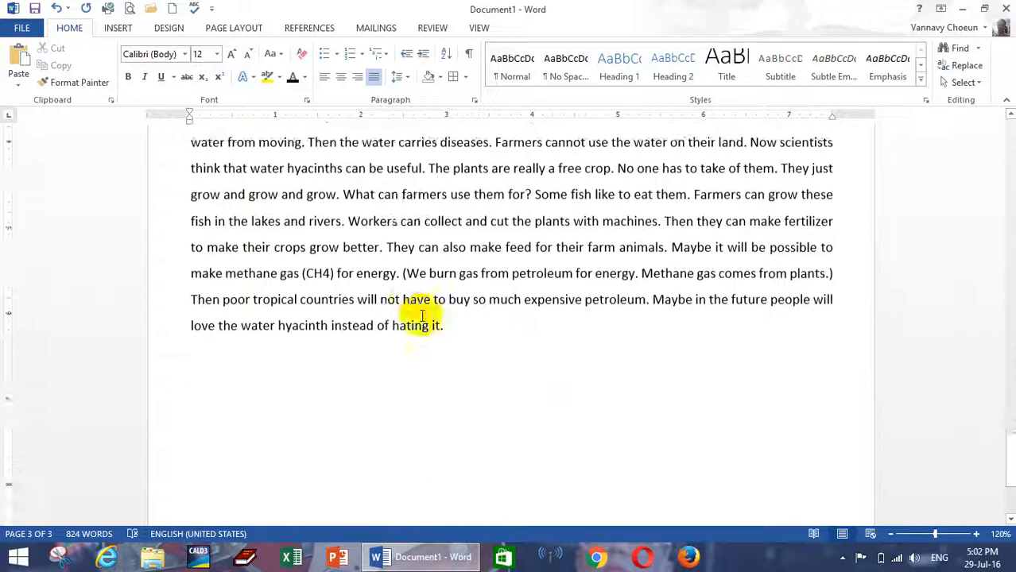
{"action": "scroll", "coordinate": [420, 324], "scroll_direction": "up", "scroll_amount": 3}
{"action": "scroll", "coordinate": [457, 334], "scroll_direction": "down", "scroll_amount": 4}
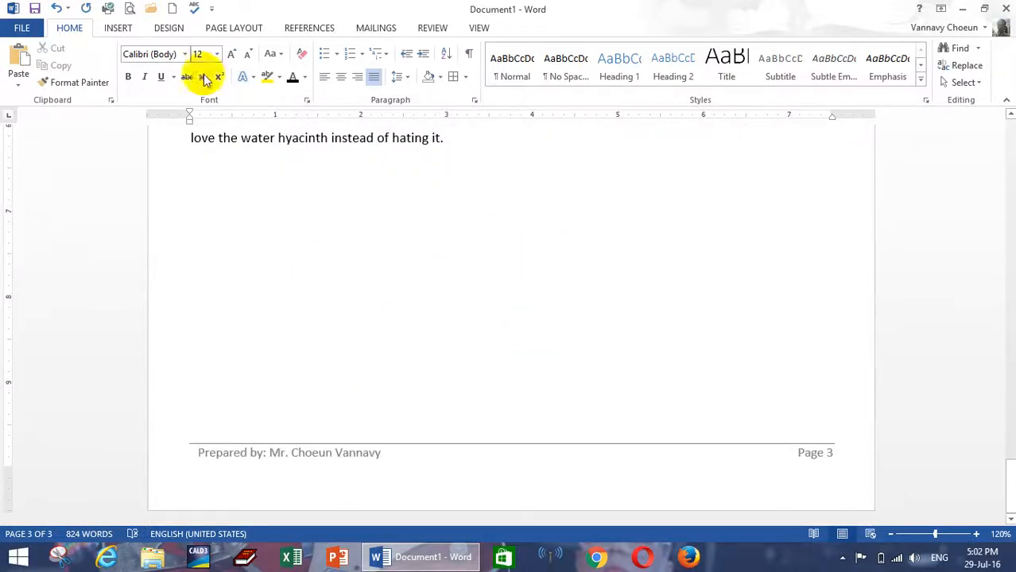
Step: Draw a ribbon banner shape about 5.23" wide and 1.29" high, centred in the empty space below the water hyacinth passage
{"action": "left_click", "coordinate": [119, 28]}
{"action": "left_click", "coordinate": [200, 60]}
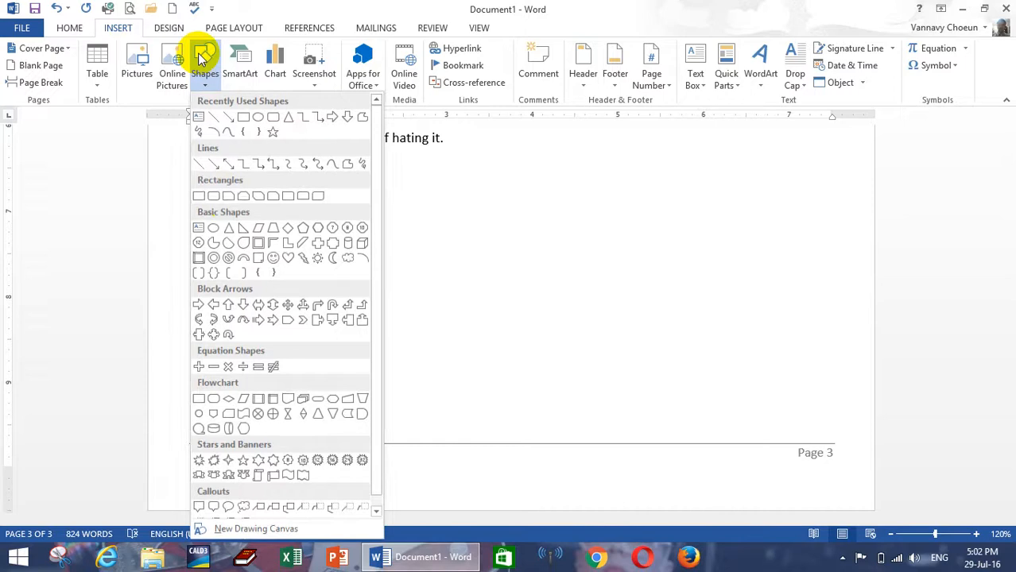
{"action": "scroll", "coordinate": [238, 310], "scroll_direction": "down", "scroll_amount": 1}
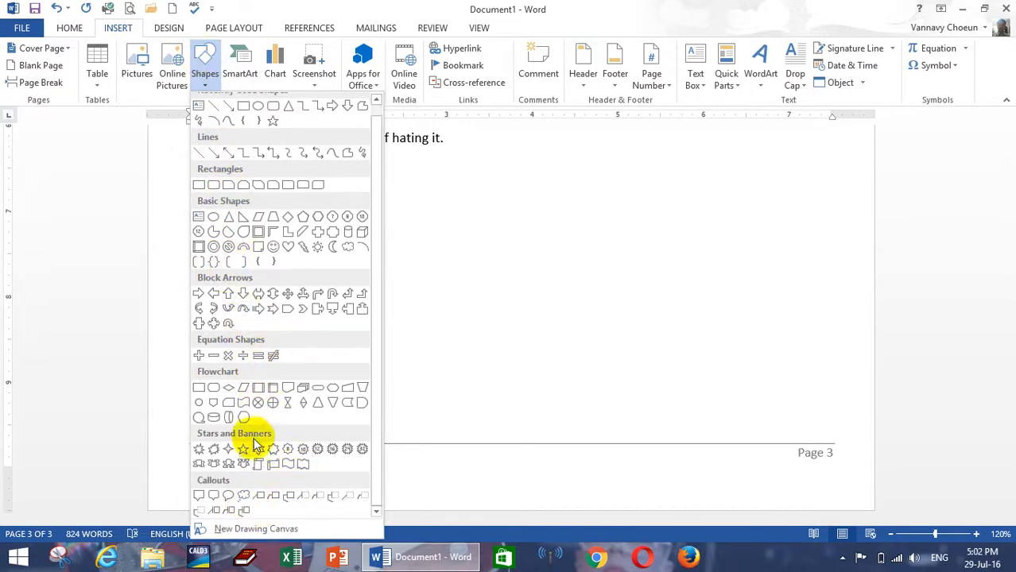
{"action": "left_click", "coordinate": [200, 464]}
{"action": "left_click_drag", "start_coordinate": [242, 202], "coordinate": [691, 312]}
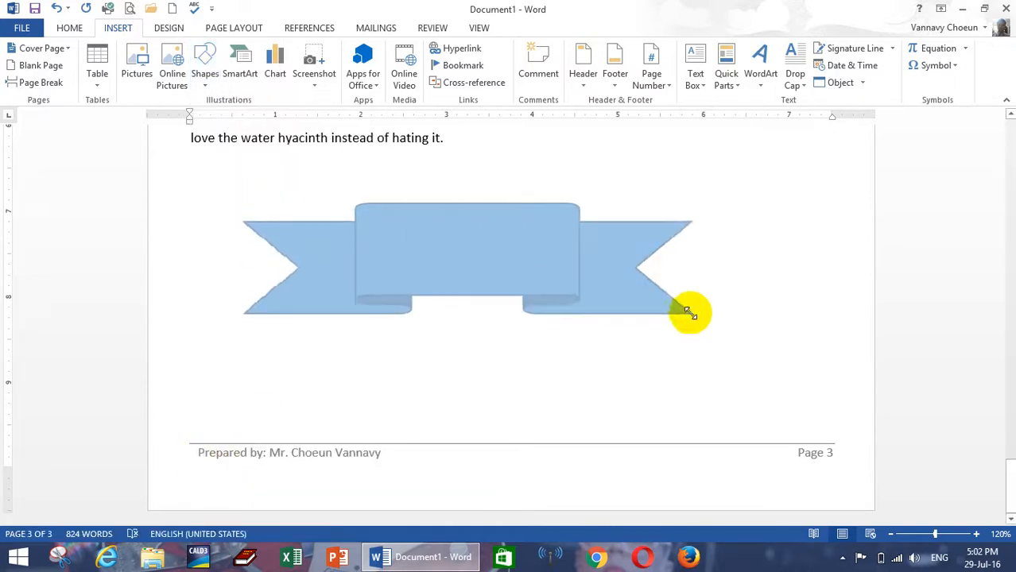
{"action": "left_click_drag", "start_coordinate": [465, 243], "coordinate": [513, 305]}
{"action": "scroll", "coordinate": [566, 332], "scroll_direction": "up", "scroll_amount": 3}
{"action": "scroll", "coordinate": [560, 332], "scroll_direction": "down", "scroll_amount": 2}
{"action": "left_click_drag", "start_coordinate": [557, 333], "coordinate": [552, 298]}
Step: Add the text "Good Luck!" inside the ribbon banner
{"action": "right_click", "coordinate": [487, 291]}
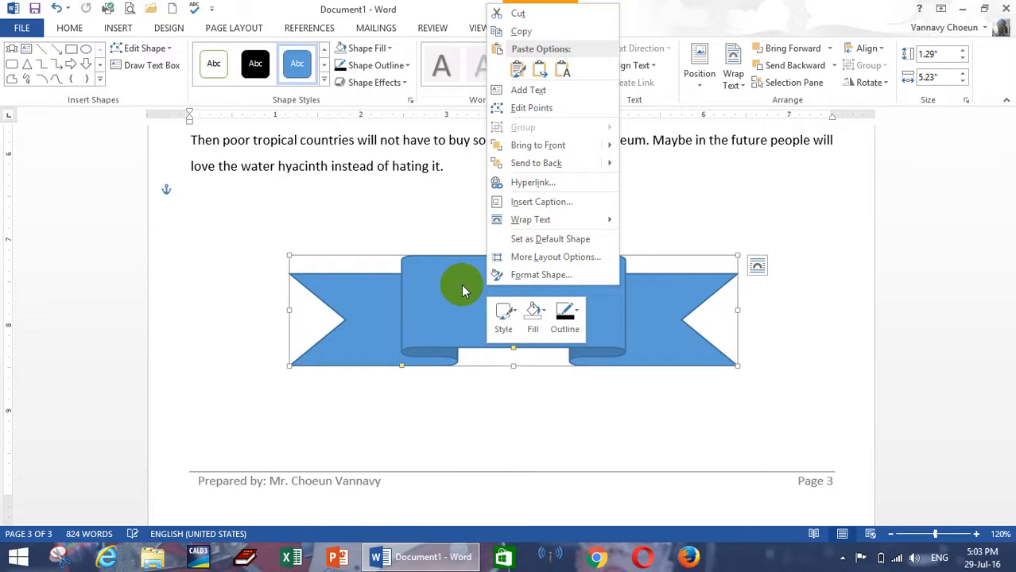
{"action": "left_click", "coordinate": [465, 289]}
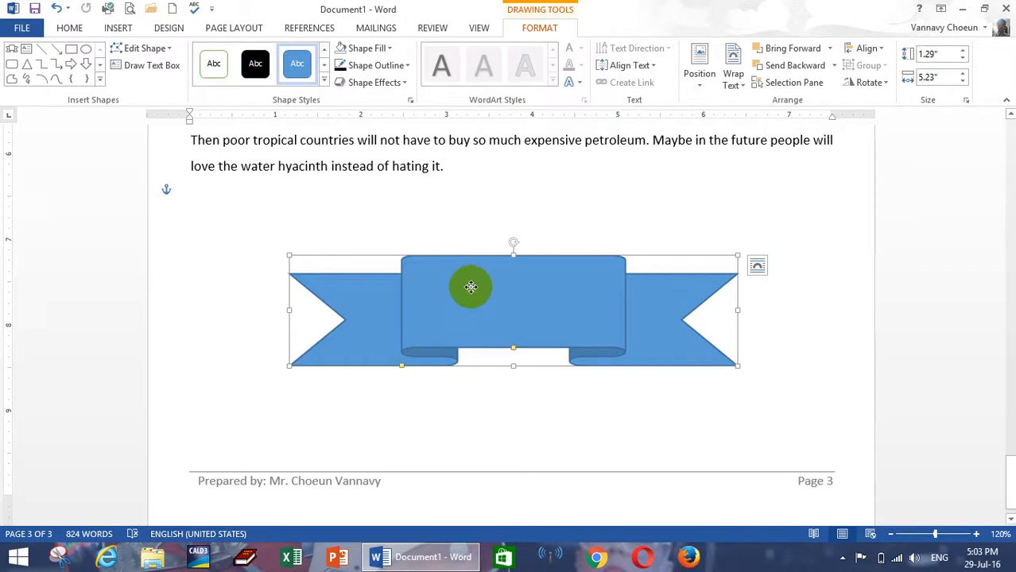
{"action": "right_click", "coordinate": [471, 287]}
{"action": "left_click", "coordinate": [516, 91]}
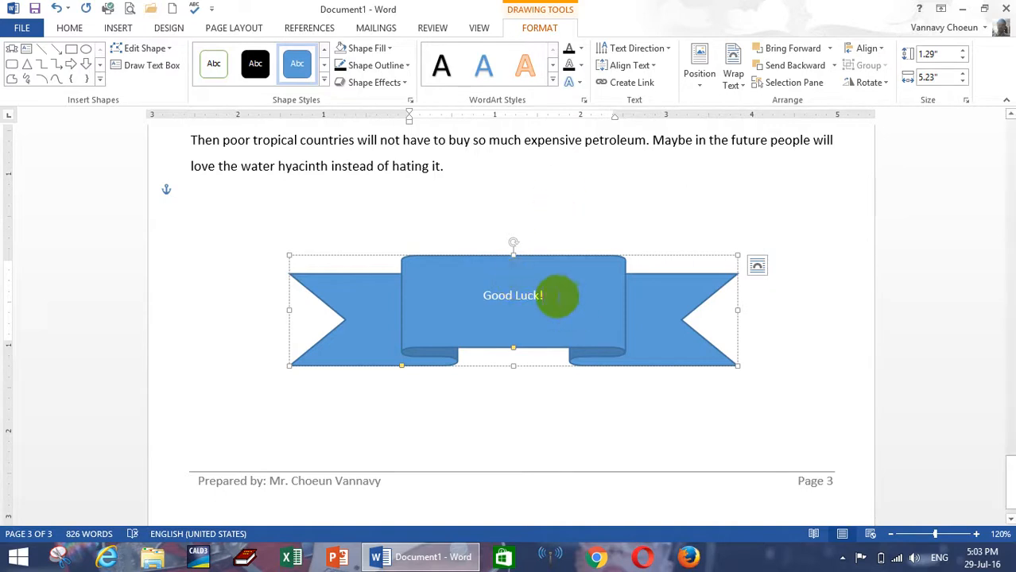
Step: Apply the plain black WordArt style to the "Good Luck!" text in the banner
{"action": "left_click_drag", "start_coordinate": [558, 293], "coordinate": [468, 295]}
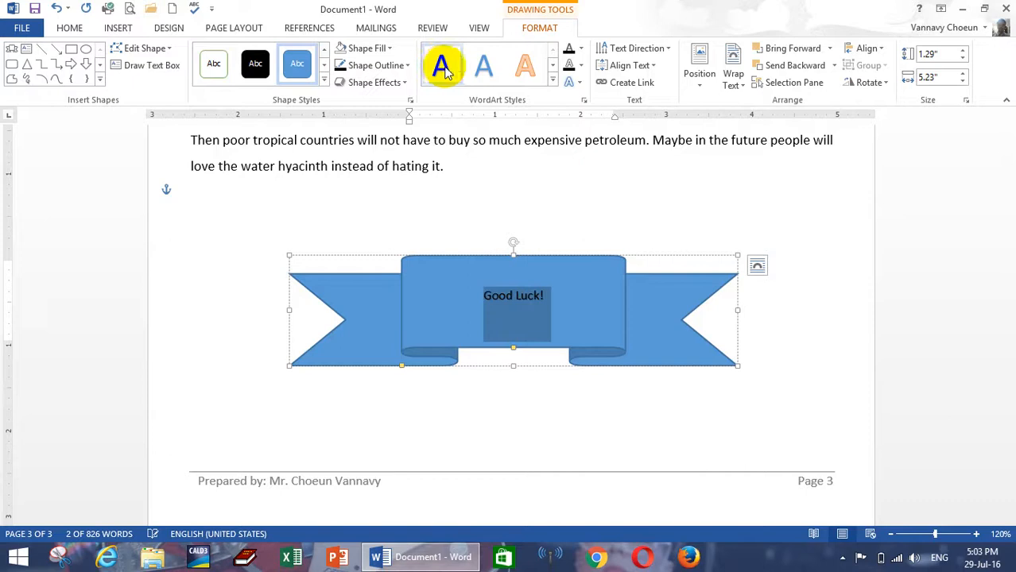
{"action": "left_click", "coordinate": [552, 80]}
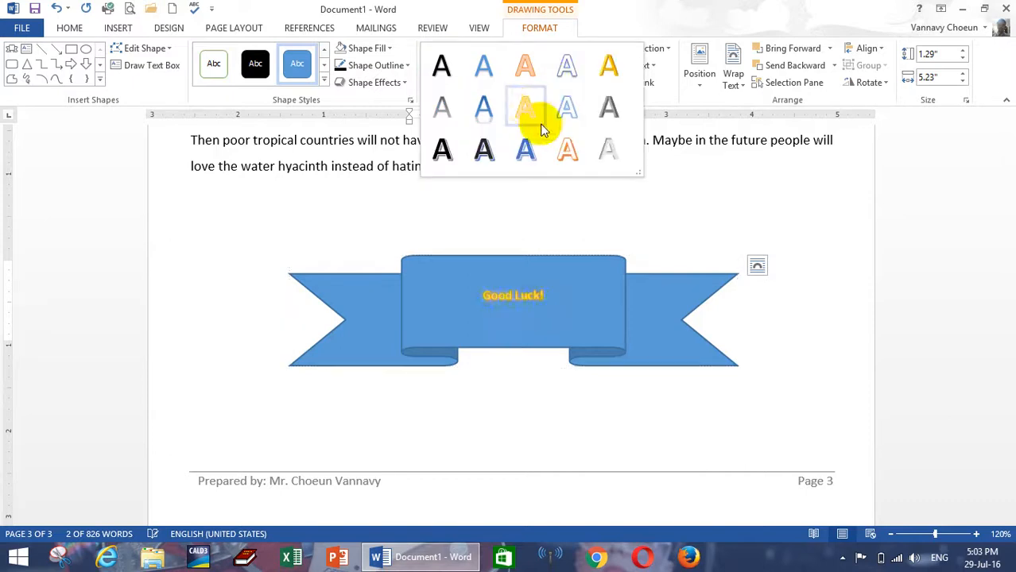
{"action": "left_click", "coordinate": [442, 63]}
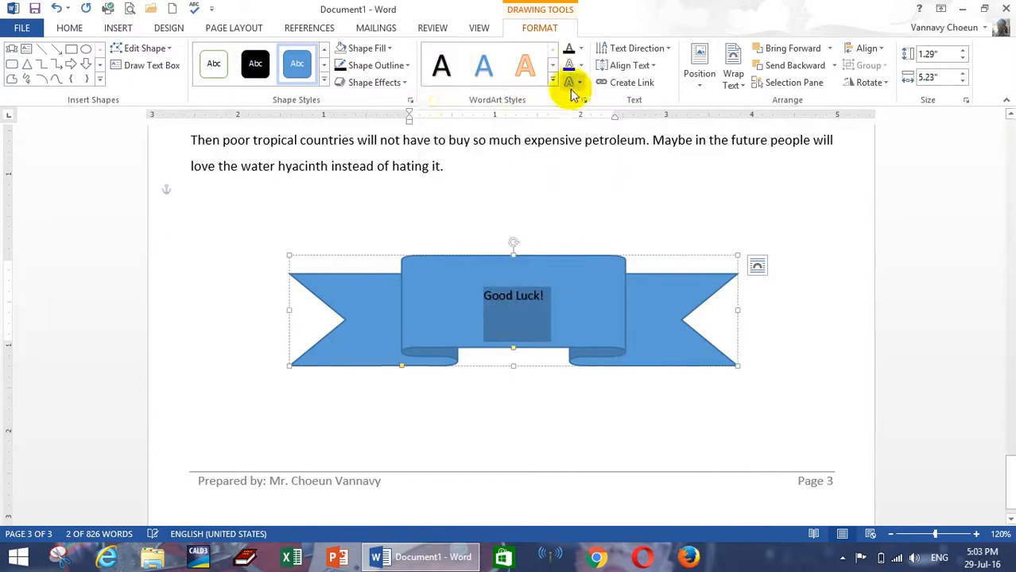
Step: Enlarge the "Good Luck!" text in the banner to 36 pt
{"action": "left_click", "coordinate": [69, 28]}
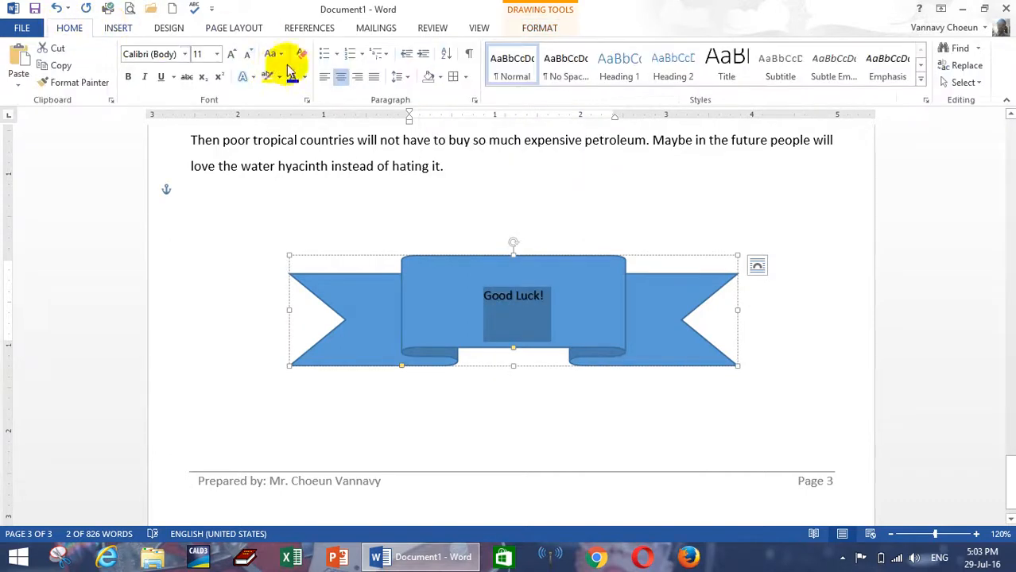
{"action": "left_click", "coordinate": [230, 53]}
{"action": "left_click", "coordinate": [231, 53]}
{"action": "left_click", "coordinate": [230, 53]}
{"action": "left_click", "coordinate": [231, 54]}
{"action": "left_click", "coordinate": [232, 54]}
{"action": "left_click", "coordinate": [233, 54]}
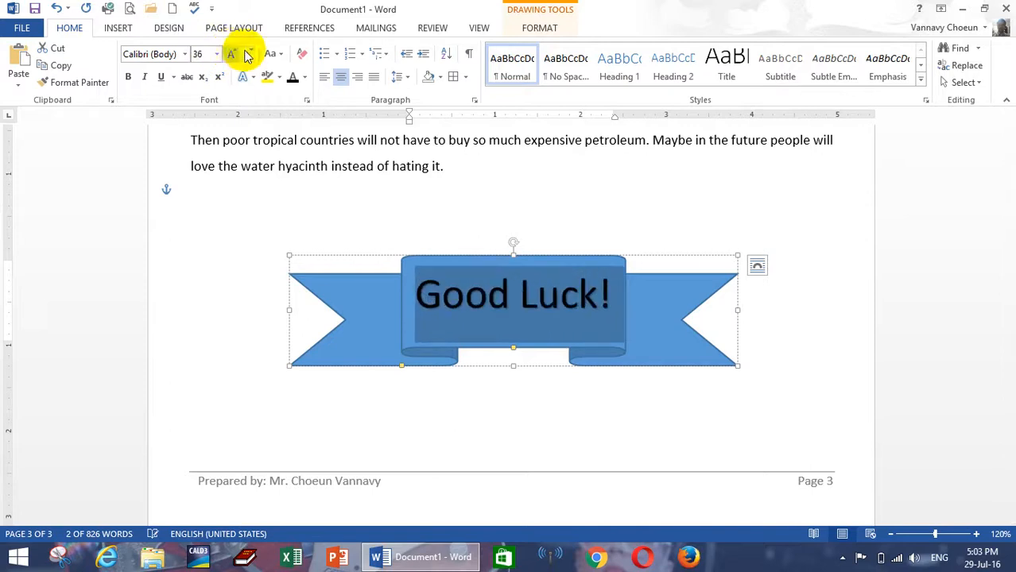
Step: Reduce the "Good Luck!" text to 28 pt and resize the banner to about 4.49" wide and 0.71" high, roughly centred above the footer
{"action": "left_click", "coordinate": [248, 54]}
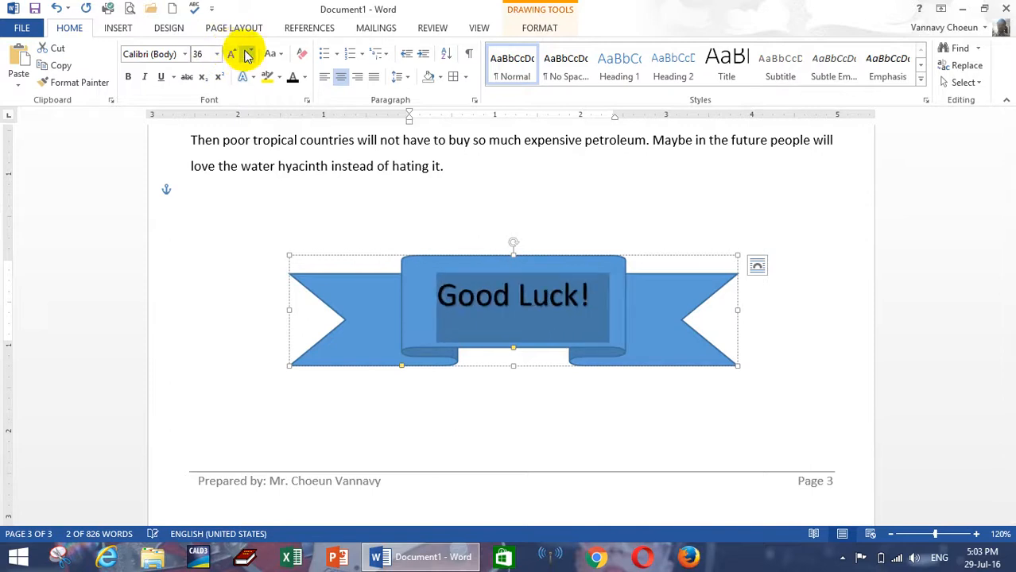
{"action": "left_click", "coordinate": [615, 315]}
{"action": "left_click_drag", "start_coordinate": [601, 256], "coordinate": [598, 306]}
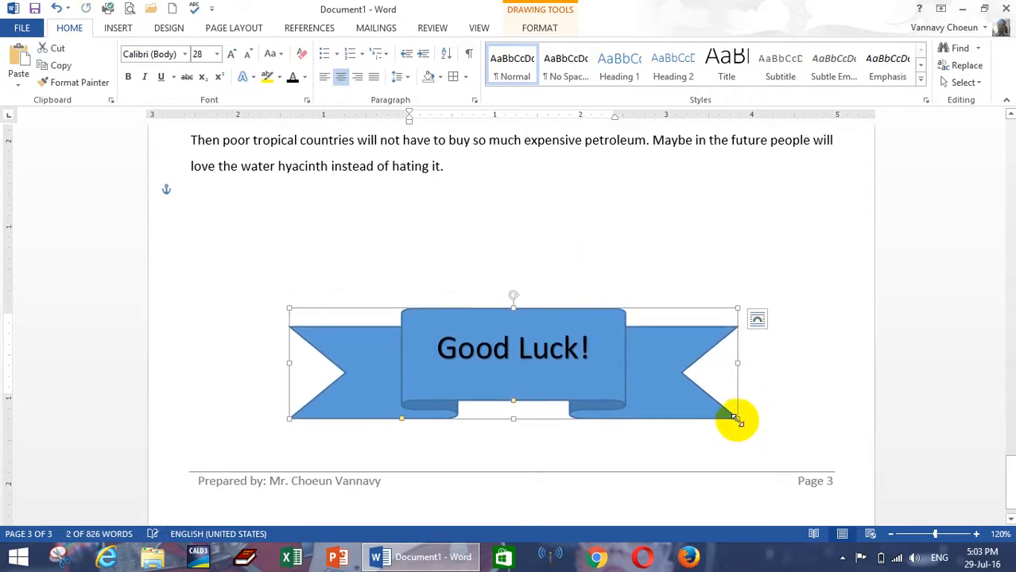
{"action": "left_click_drag", "start_coordinate": [738, 419], "coordinate": [674, 369]}
{"action": "left_click", "coordinate": [603, 362]}
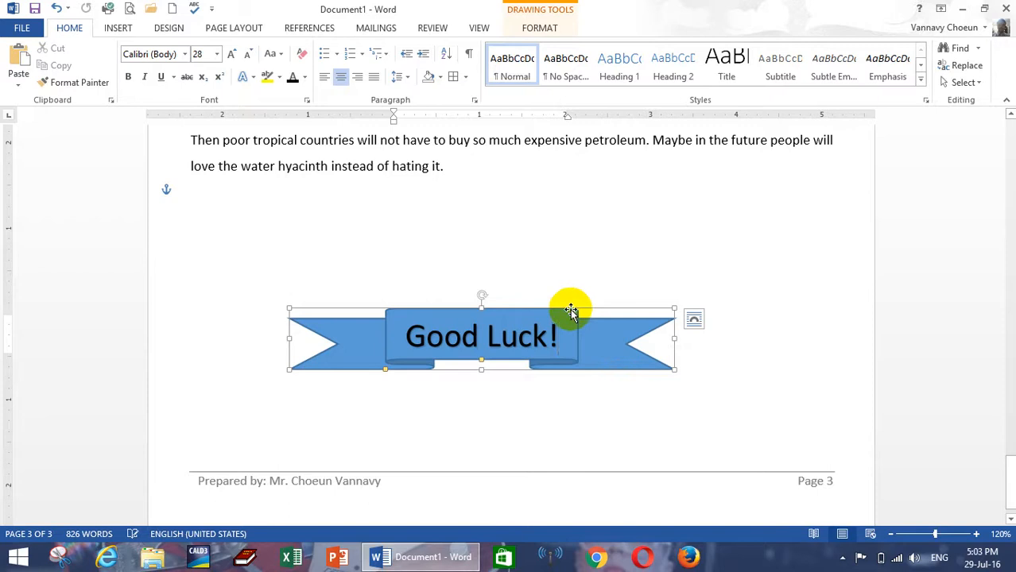
{"action": "left_click_drag", "start_coordinate": [570, 310], "coordinate": [608, 300]}
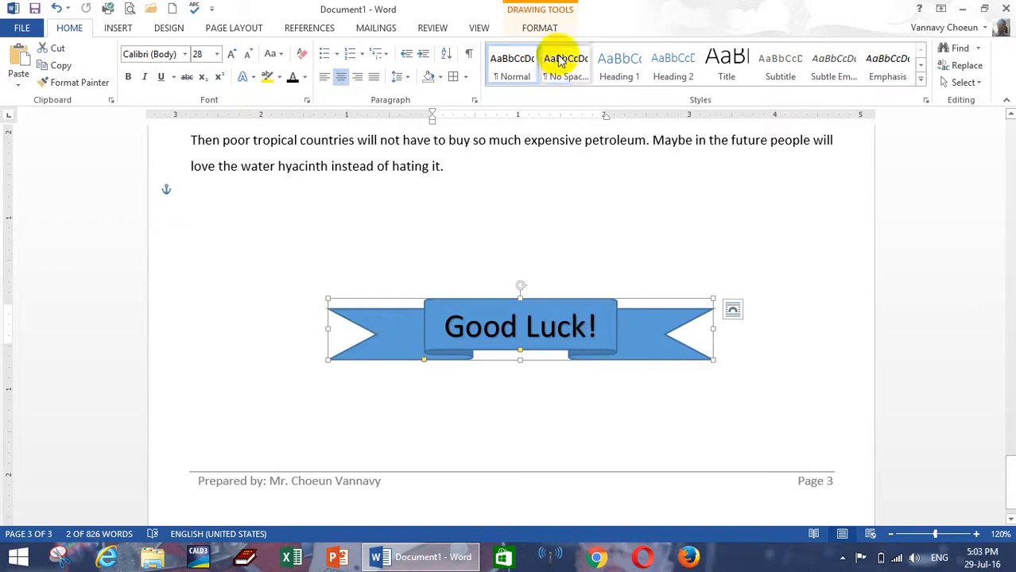
Step: Remove the blue fill from the "Good Luck!" ribbon banner
{"action": "left_click", "coordinate": [540, 28]}
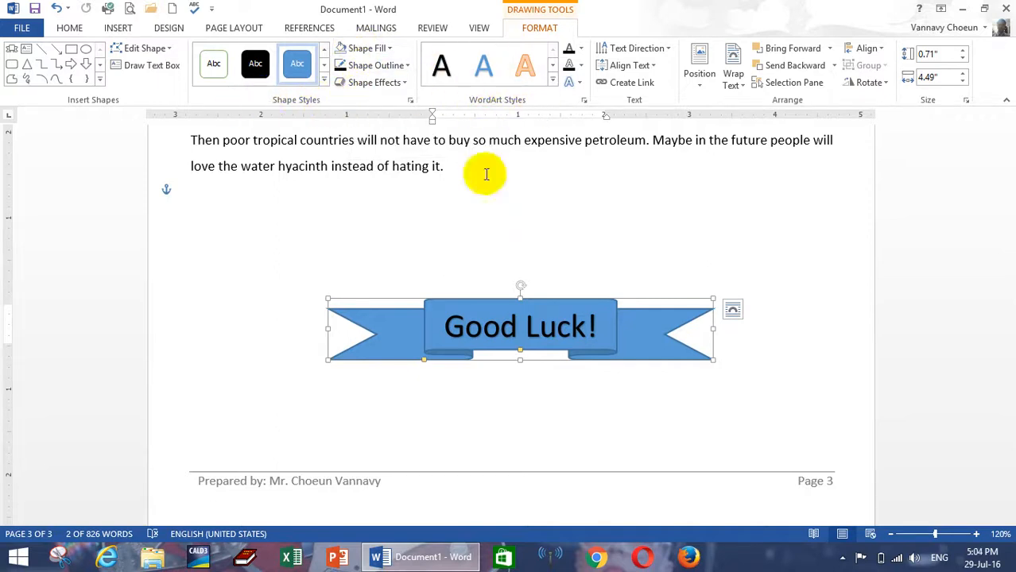
{"action": "left_click", "coordinate": [497, 326]}
{"action": "left_click_drag", "start_coordinate": [497, 326], "coordinate": [435, 329]}
{"action": "left_click", "coordinate": [475, 332]}
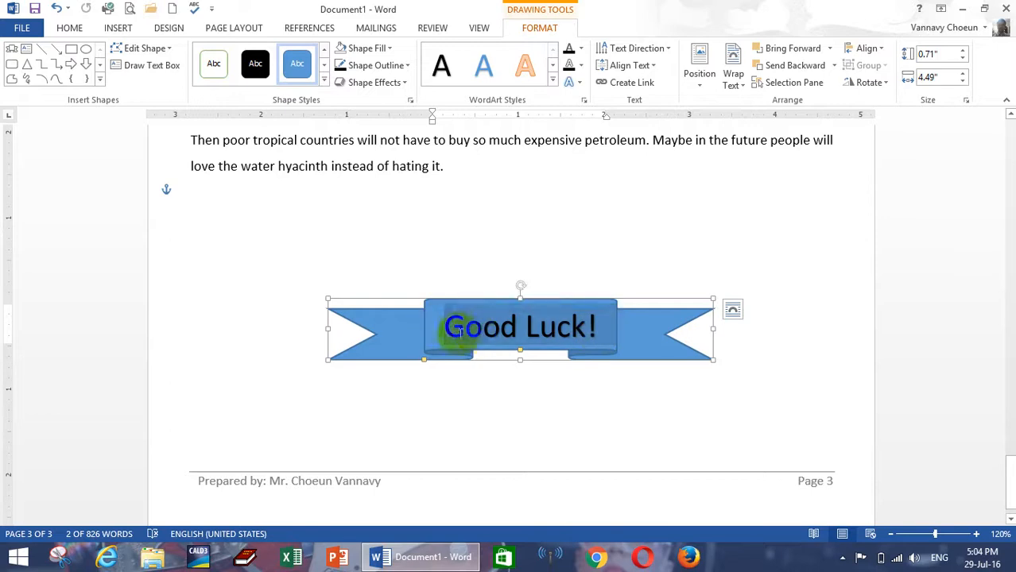
{"action": "left_click", "coordinate": [410, 330]}
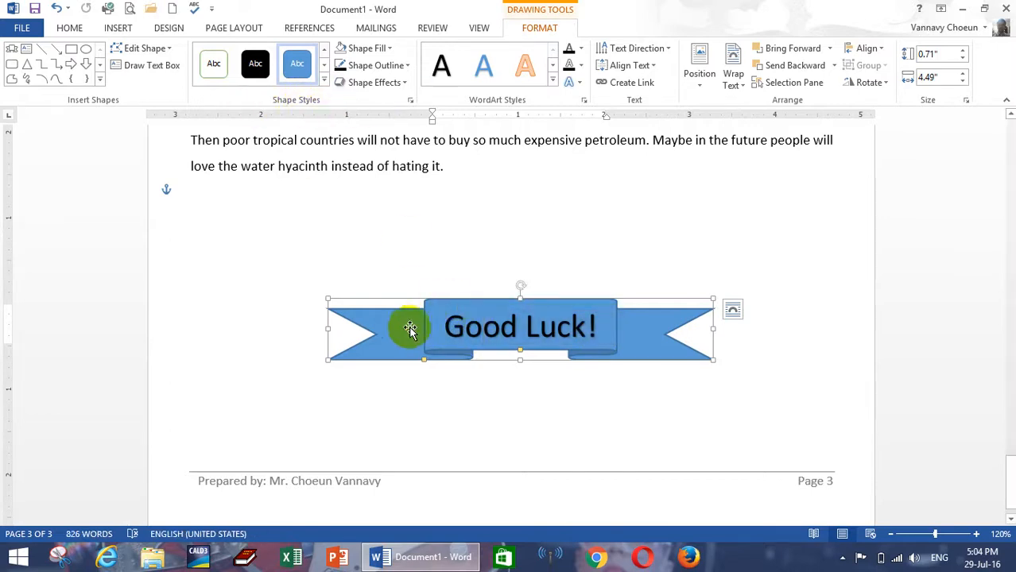
{"action": "triple_click", "coordinate": [491, 327]}
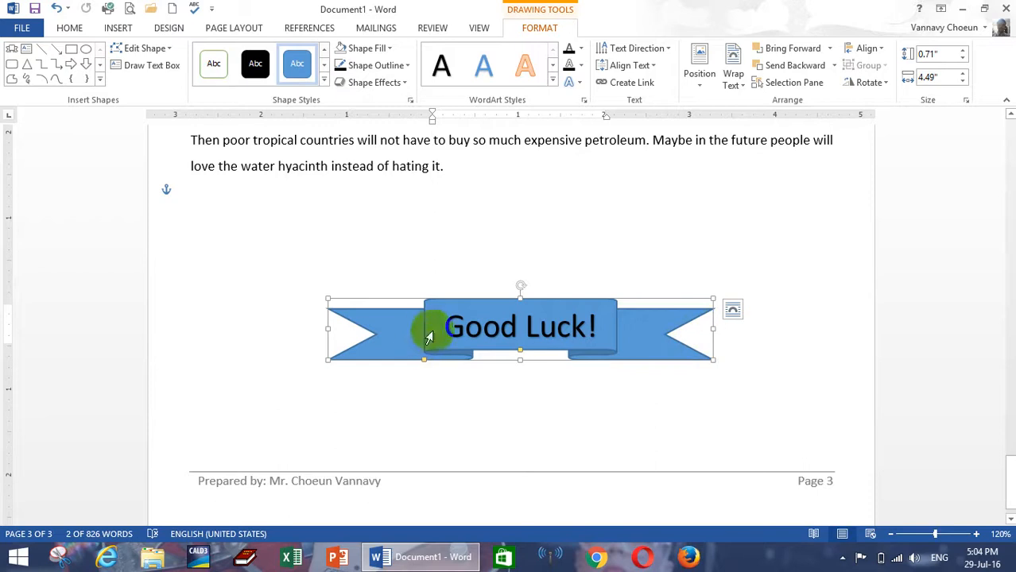
{"action": "left_click", "coordinate": [377, 53]}
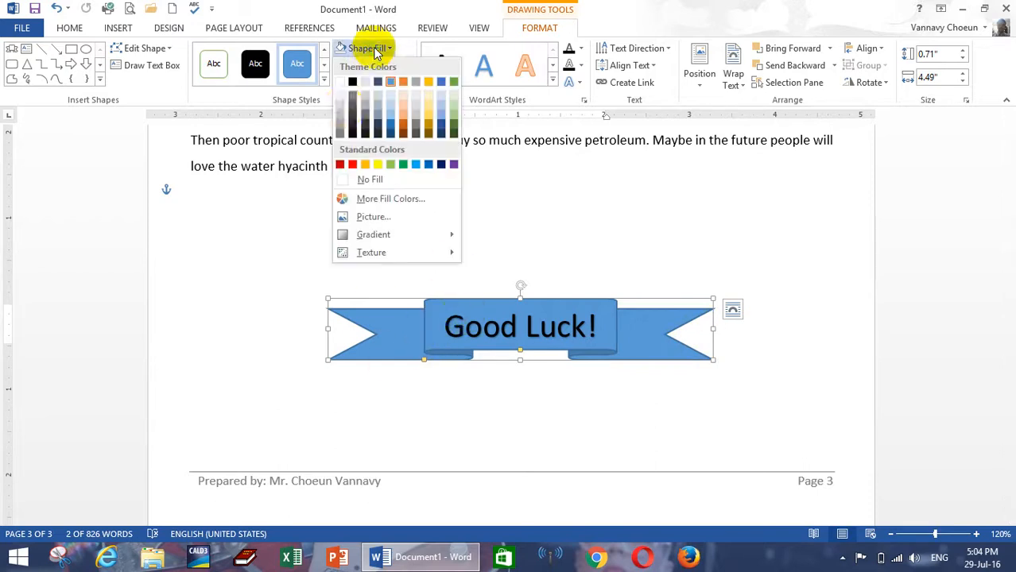
{"action": "left_click", "coordinate": [371, 181]}
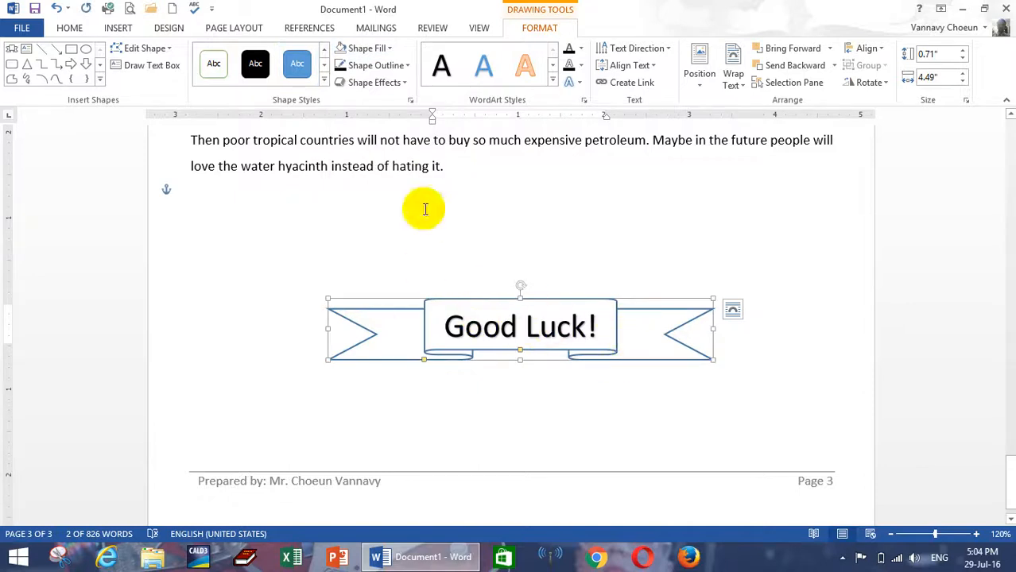
Step: Set the outline colour of the "Good Luck!" ribbon banner to black
{"action": "left_click", "coordinate": [403, 65]}
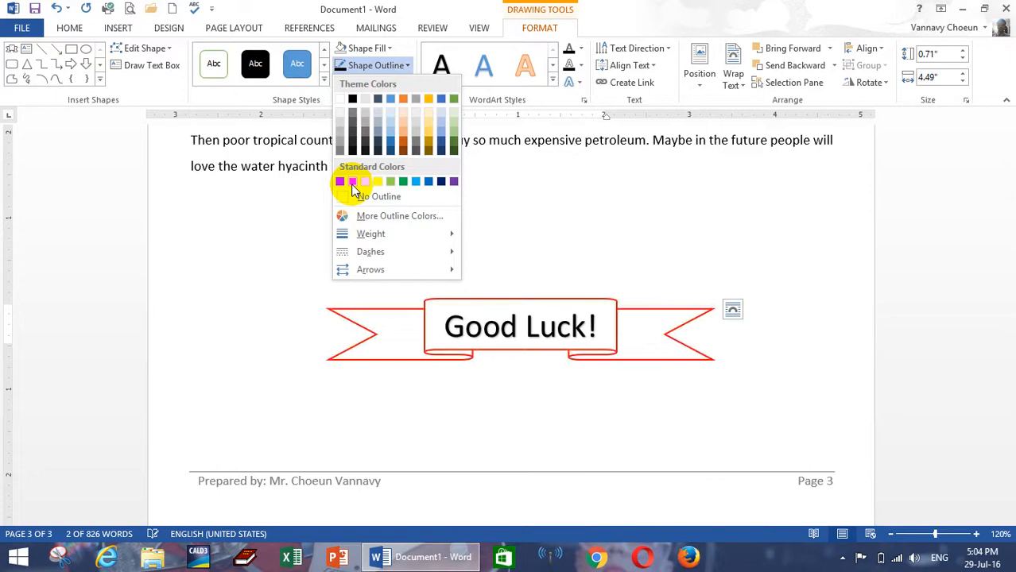
{"action": "left_click", "coordinate": [352, 98]}
{"action": "left_click", "coordinate": [799, 323]}
Step: Review all three pages of the exam paper, from the header and vocabulary sections to the translation passage and closing banner
{"action": "scroll", "coordinate": [834, 351], "scroll_direction": "up", "scroll_amount": 2}
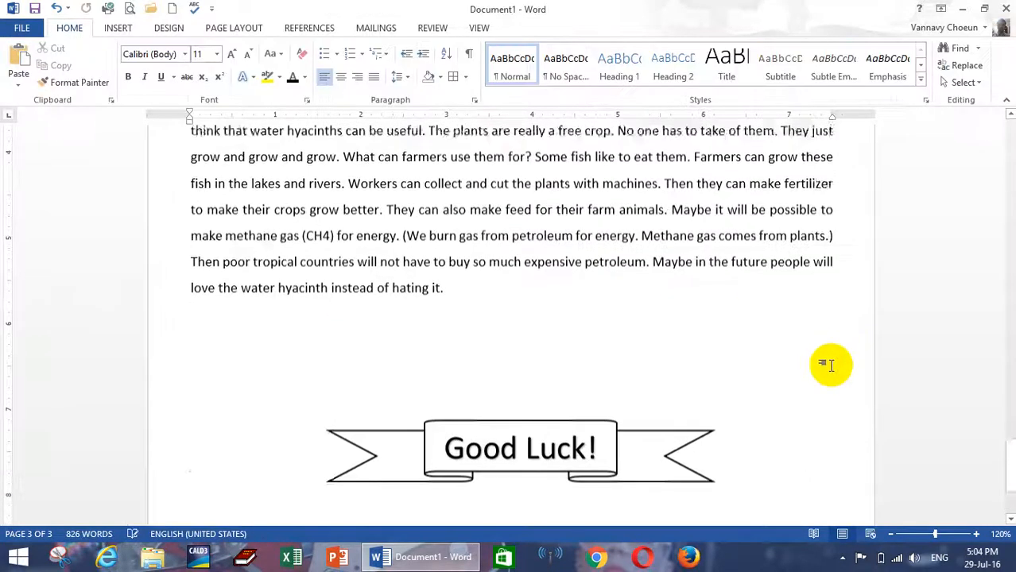
{"action": "scroll", "coordinate": [837, 324], "scroll_direction": "down", "scroll_amount": 3}
{"action": "scroll", "coordinate": [633, 274], "scroll_direction": "up", "scroll_amount": 15}
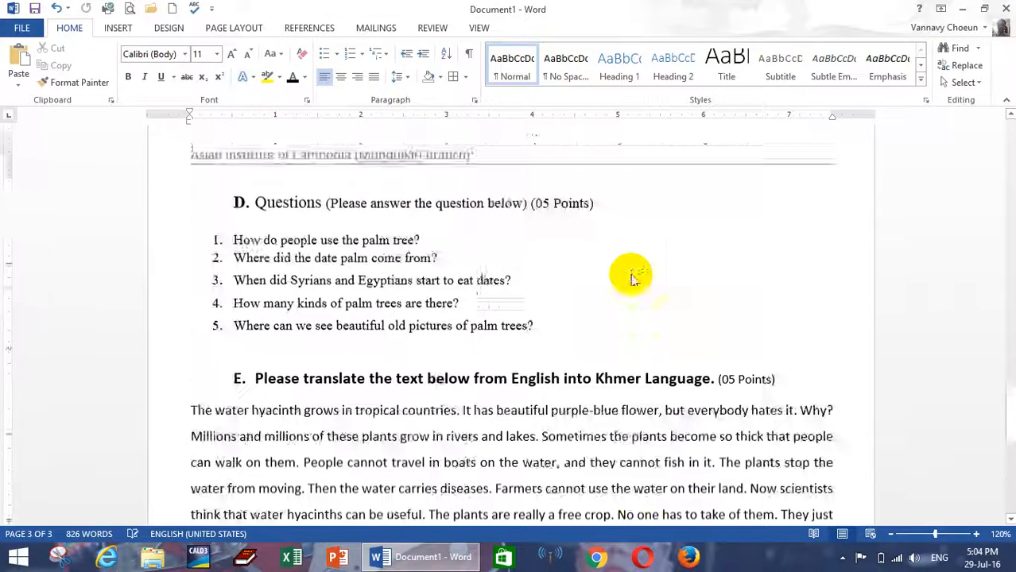
{"action": "scroll", "coordinate": [633, 275], "scroll_direction": "up", "scroll_amount": 20}
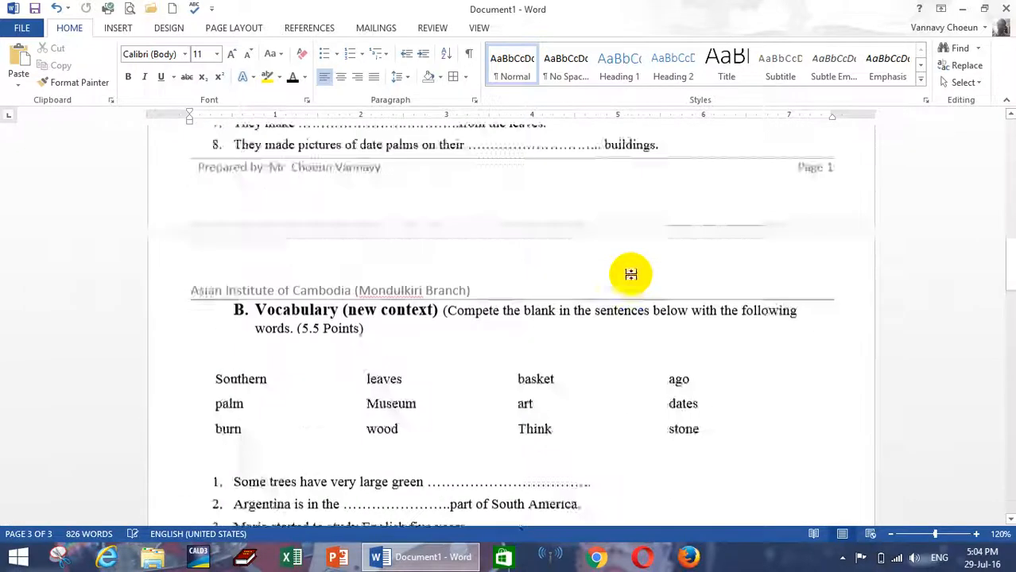
{"action": "scroll", "coordinate": [502, 284], "scroll_direction": "up", "scroll_amount": 3}
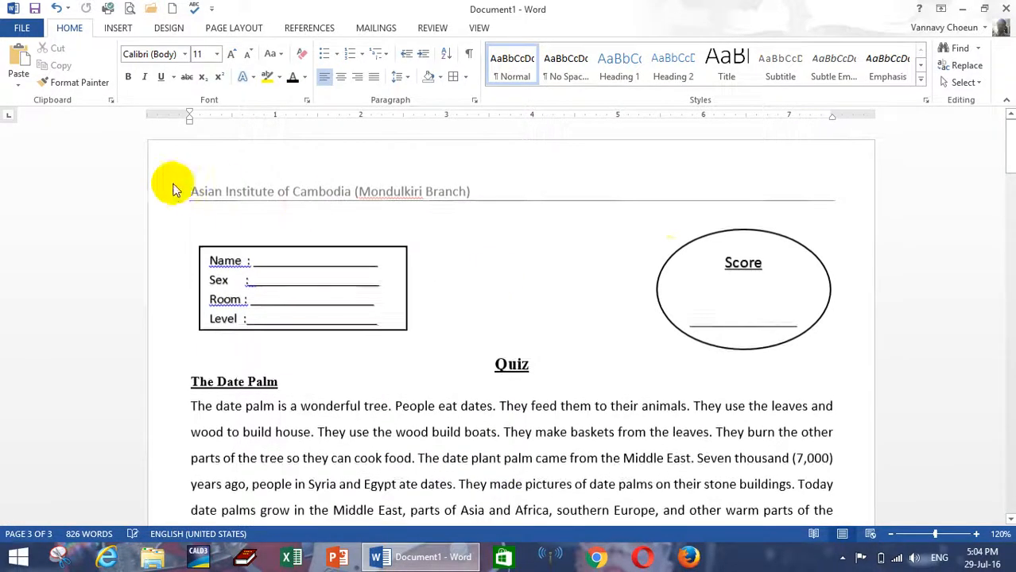
{"action": "scroll", "coordinate": [549, 286], "scroll_direction": "down", "scroll_amount": 4}
{"action": "scroll", "coordinate": [572, 319], "scroll_direction": "down", "scroll_amount": 6}
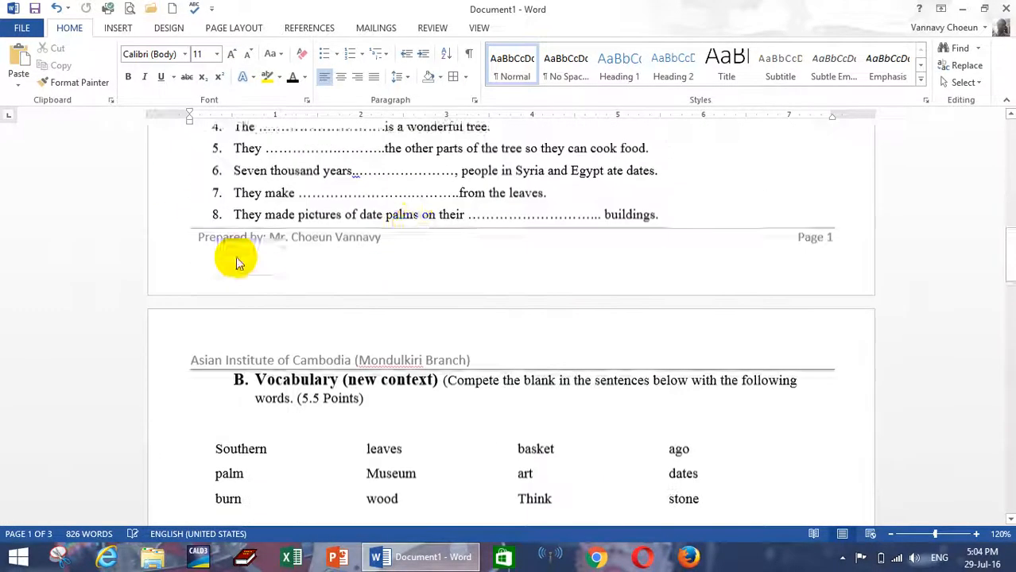
{"action": "scroll", "coordinate": [423, 300], "scroll_direction": "up", "scroll_amount": 2}
{"action": "scroll", "coordinate": [423, 299], "scroll_direction": "up", "scroll_amount": 5}
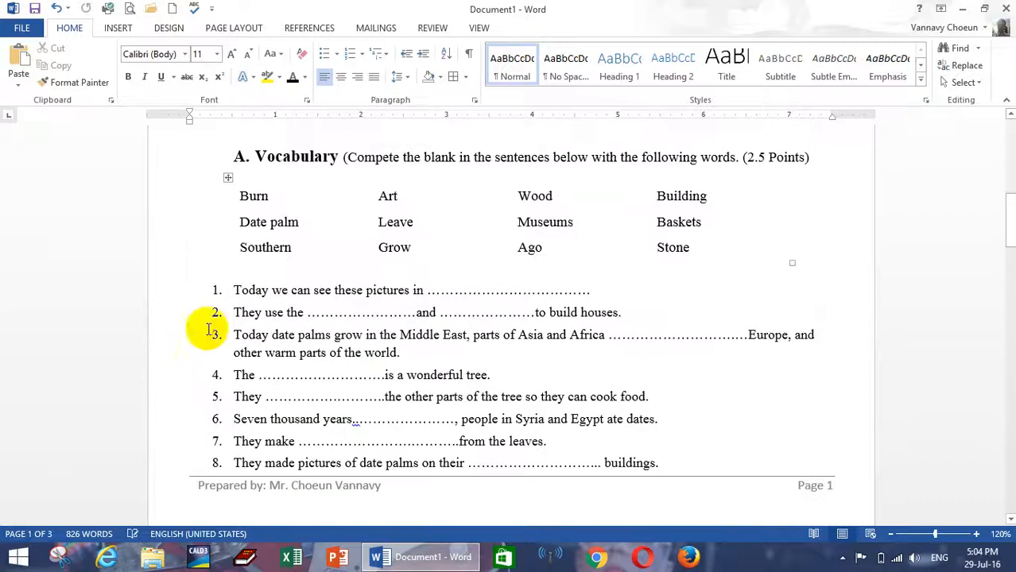
{"action": "scroll", "coordinate": [297, 296], "scroll_direction": "down", "scroll_amount": 1}
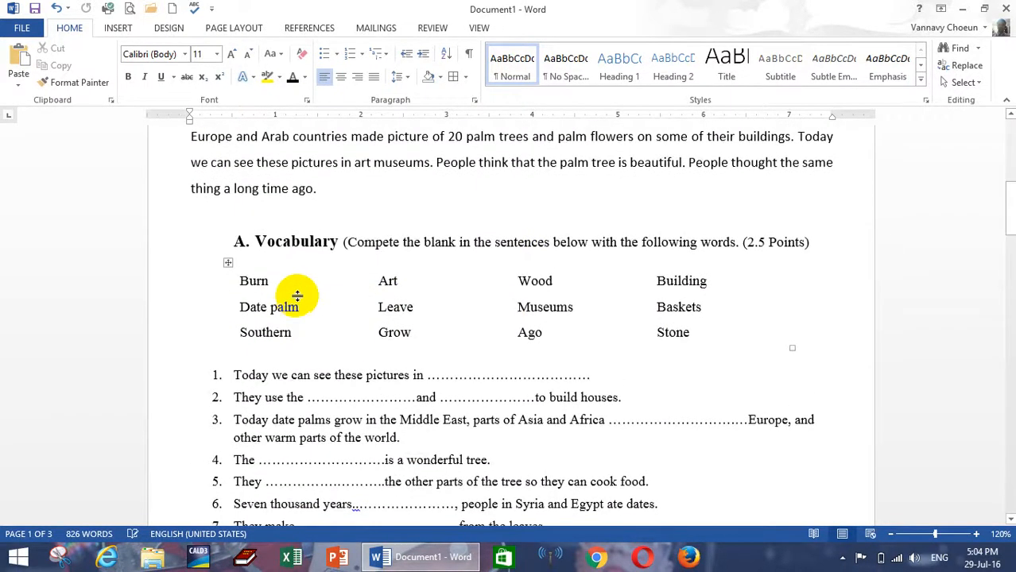
{"action": "scroll", "coordinate": [557, 310], "scroll_direction": "down", "scroll_amount": 8}
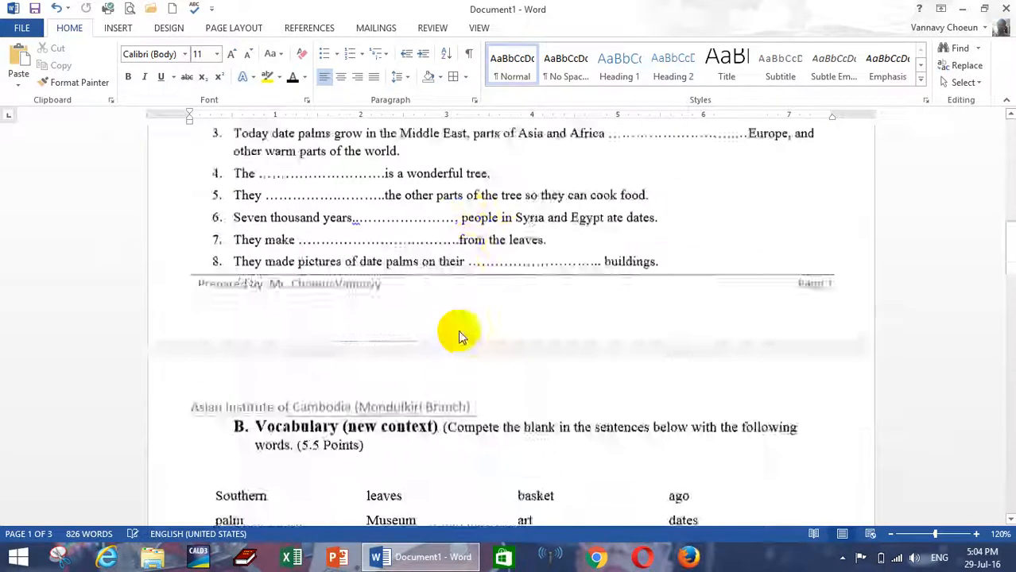
{"action": "scroll", "coordinate": [280, 302], "scroll_direction": "down", "scroll_amount": 12}
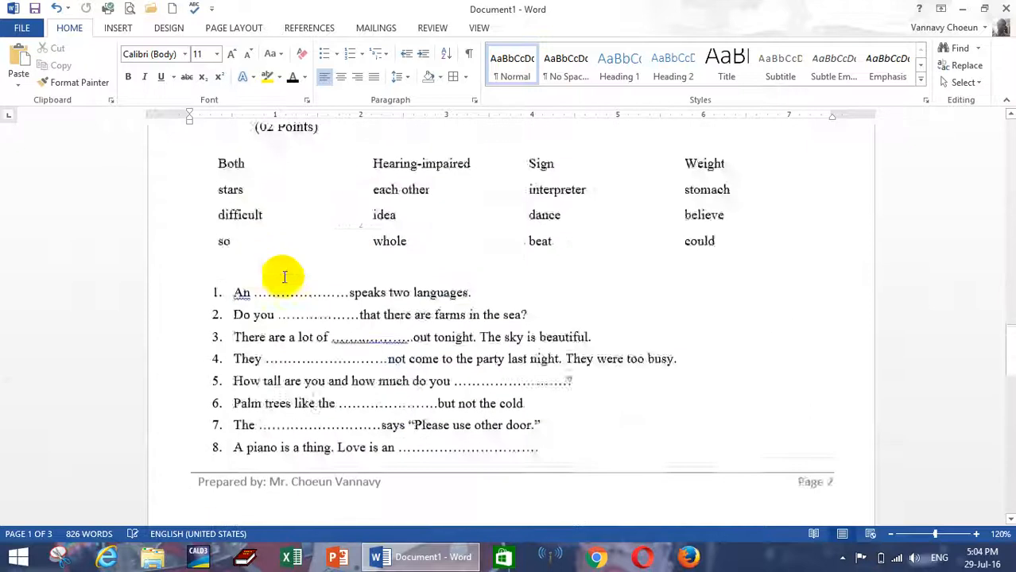
{"action": "scroll", "coordinate": [539, 231], "scroll_direction": "down", "scroll_amount": 5}
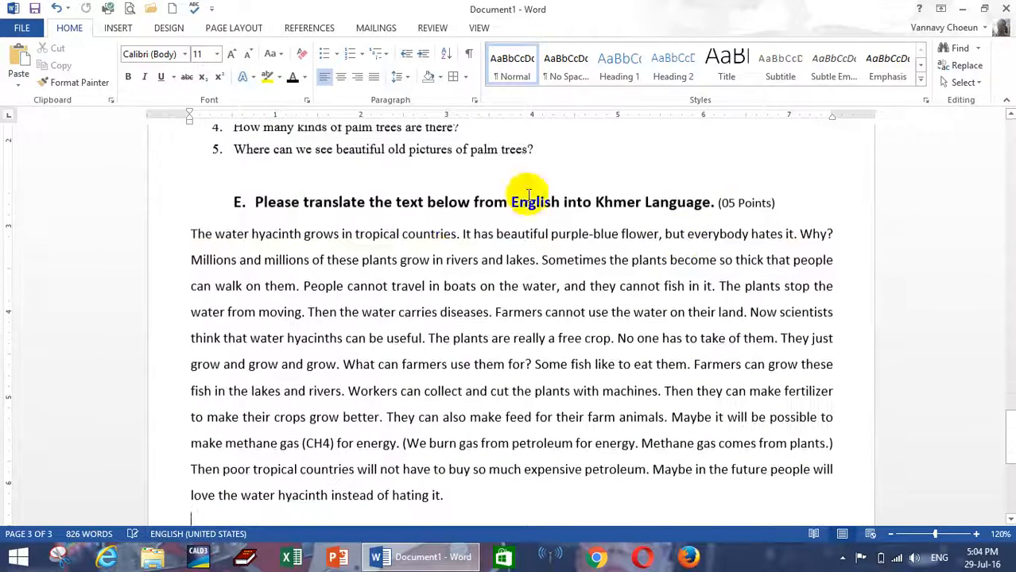
{"action": "scroll", "coordinate": [531, 306], "scroll_direction": "down", "scroll_amount": 1}
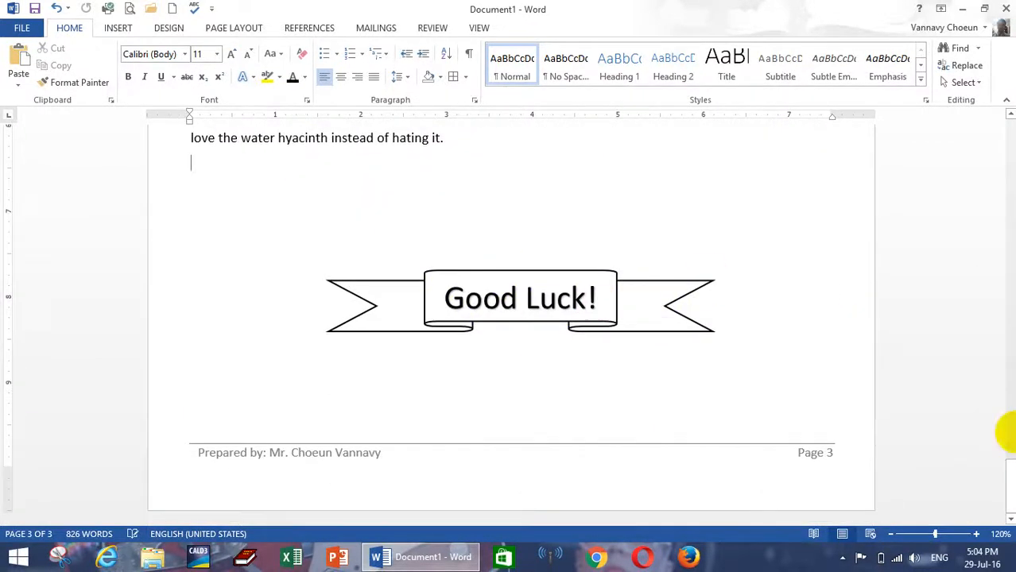
{"action": "left_click_drag", "start_coordinate": [1009, 475], "coordinate": [932, 135]}
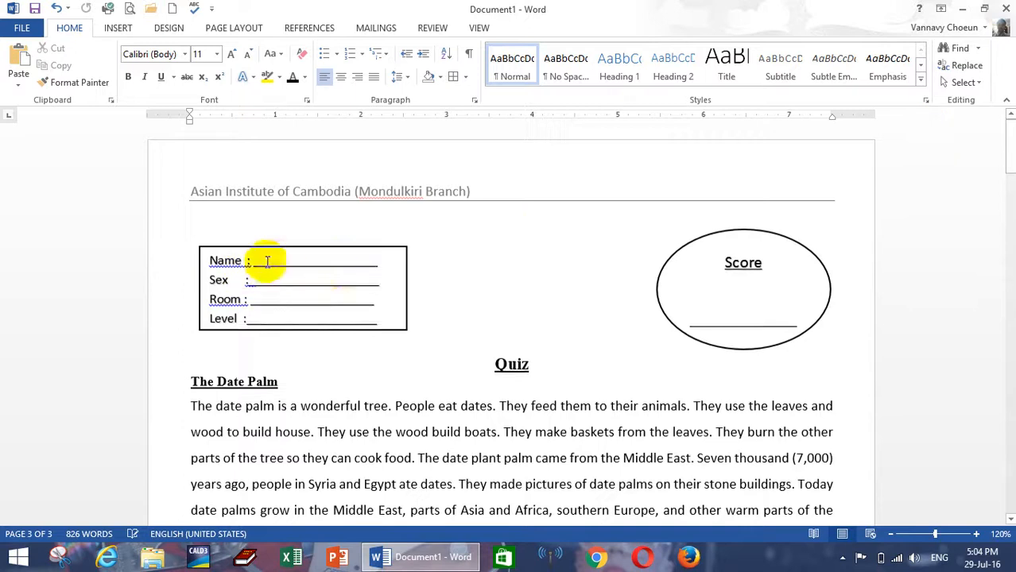
Step: Draw a rectangle about 2.51" wide and 1.15" high between the student details box and the Score oval, and remove its fill
{"action": "left_click", "coordinate": [118, 28]}
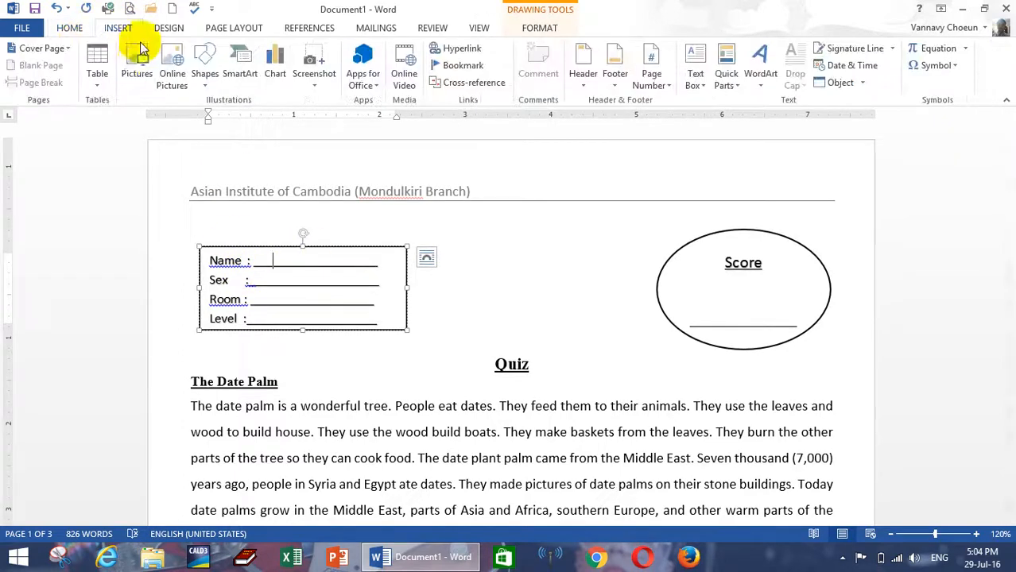
{"action": "left_click", "coordinate": [205, 64]}
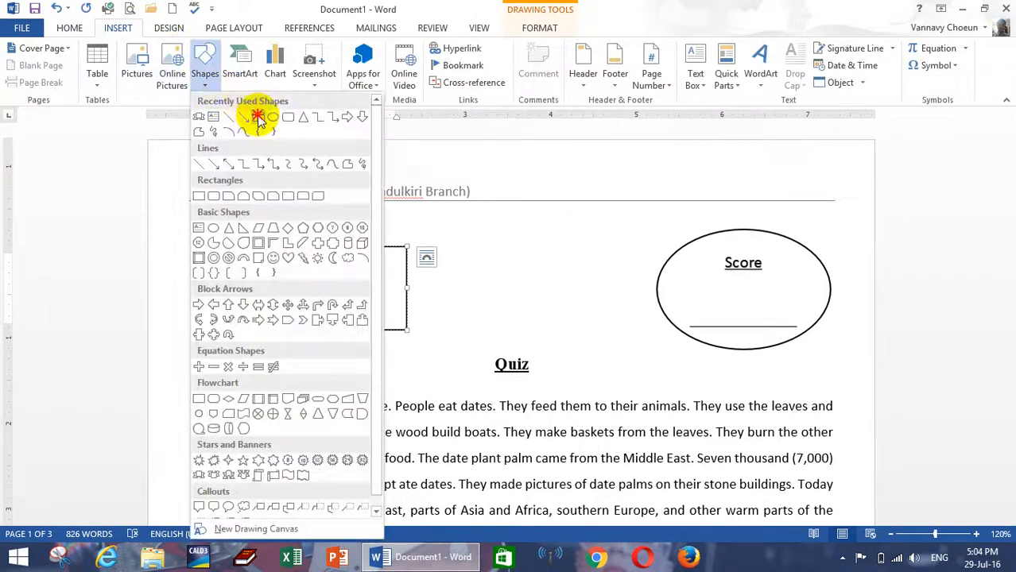
{"action": "left_click", "coordinate": [257, 118]}
{"action": "mouse_move", "coordinate": [460, 237]}
{"action": "left_mouse_down"}
{"action": "mouse_move", "coordinate": [562, 320]}
{"action": "mouse_move", "coordinate": [650, 325]}
{"action": "left_mouse_up"}
{"action": "left_click", "coordinate": [367, 47]}
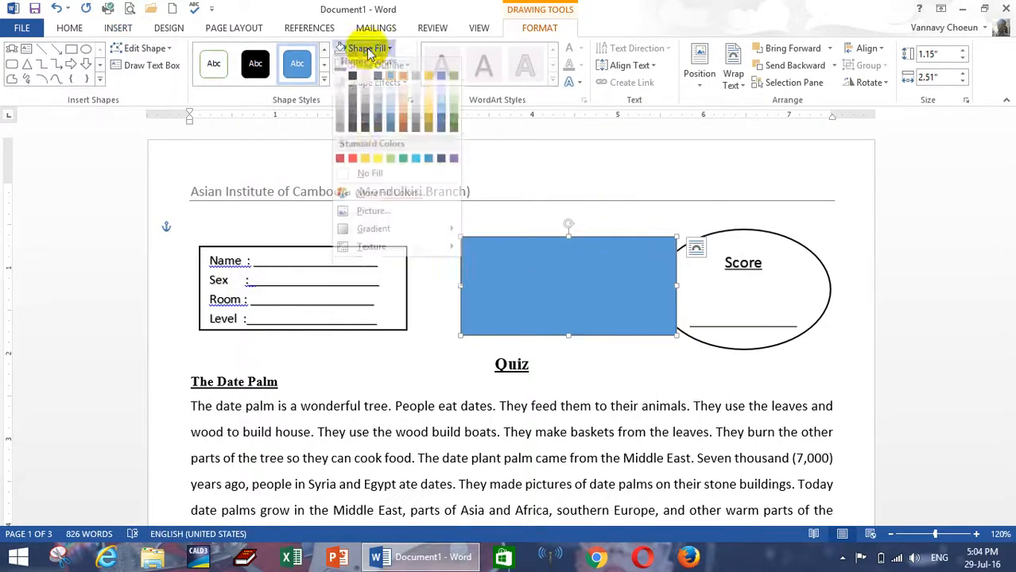
{"action": "left_click", "coordinate": [364, 182]}
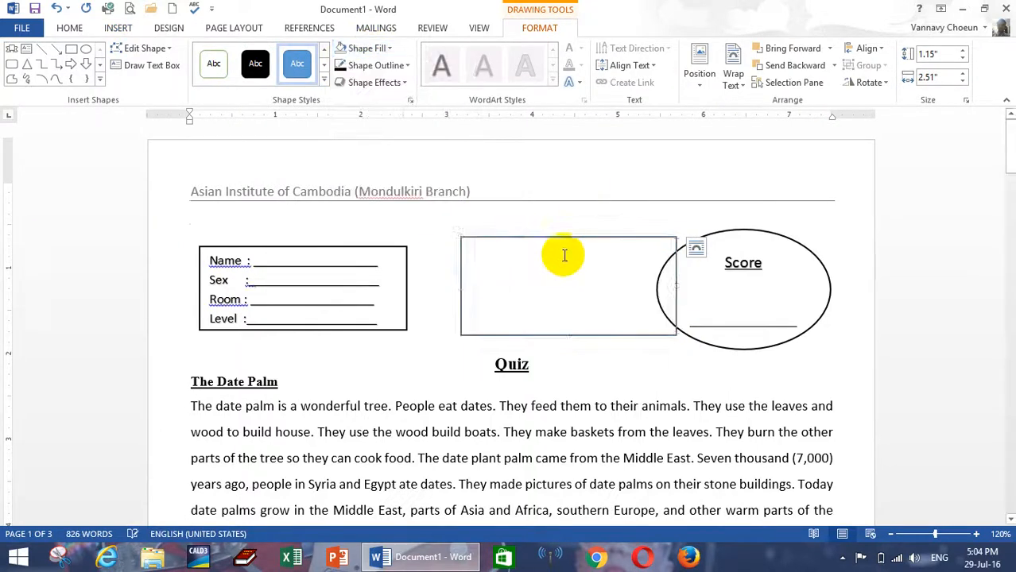
{"action": "left_click", "coordinate": [562, 236]}
Step: Add the sample text "gfdsoijklajfkld" on the blank line behind the unfilled rectangle
{"action": "left_click", "coordinate": [546, 263]}
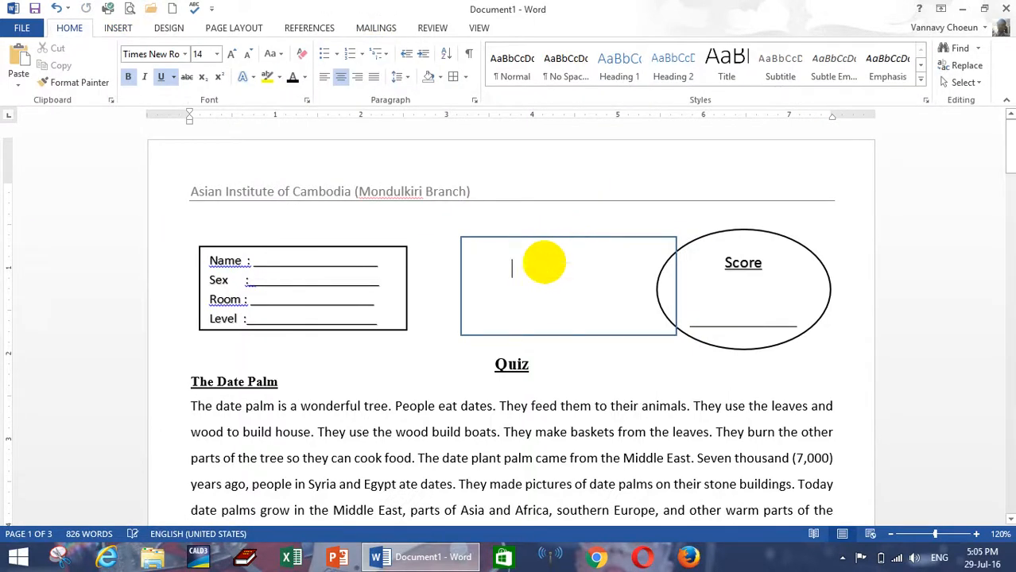
{"action": "type", "text": "gfdsoijklajfkld"}
{"action": "left_click", "coordinate": [570, 252]}
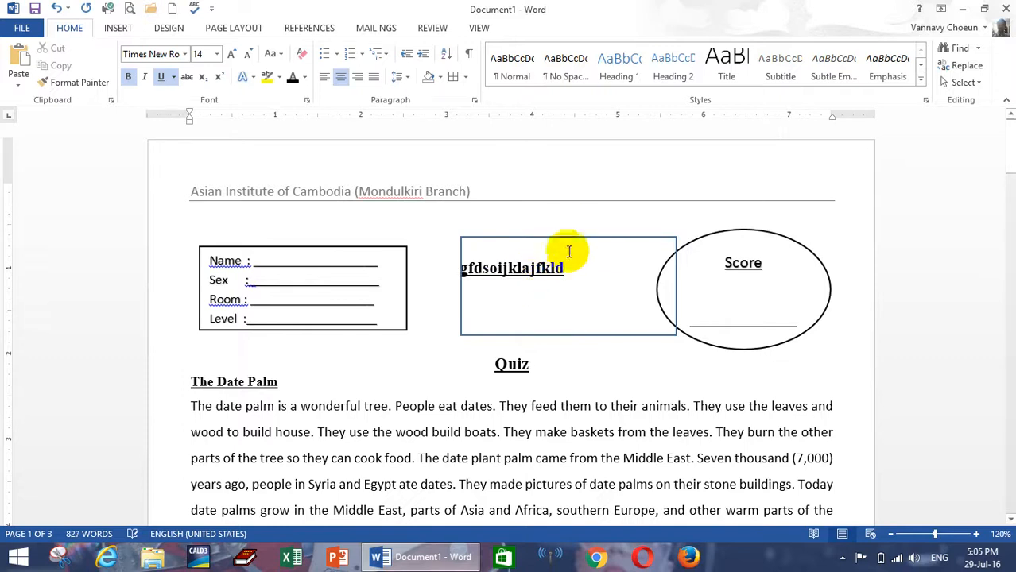
Step: Delete the unfilled rectangle and the sample text, and restore the blank line above the Quiz title
{"action": "left_click", "coordinate": [570, 238]}
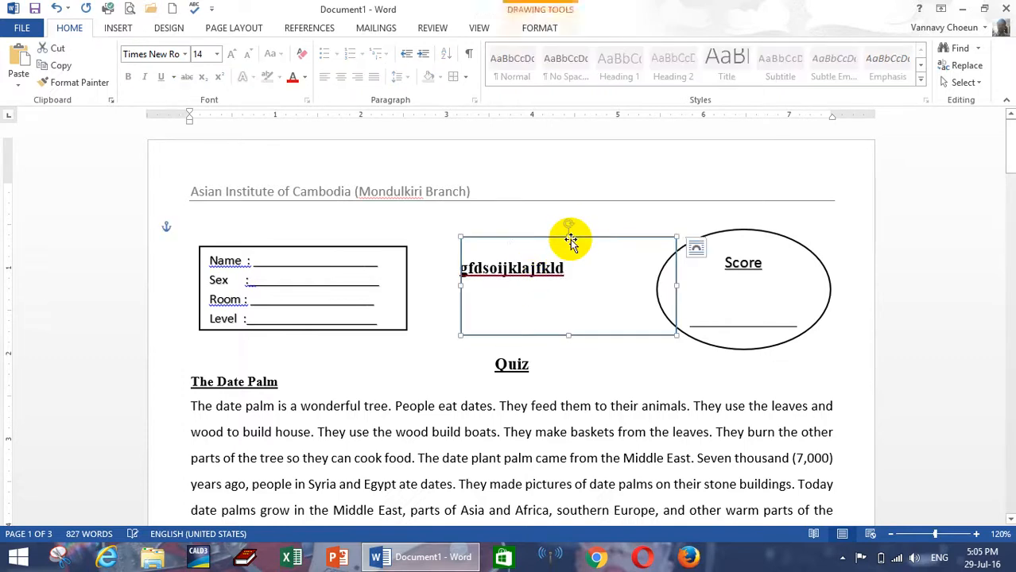
{"action": "left_click", "coordinate": [573, 237]}
{"action": "left_click_drag", "start_coordinate": [564, 268], "coordinate": [450, 268]}
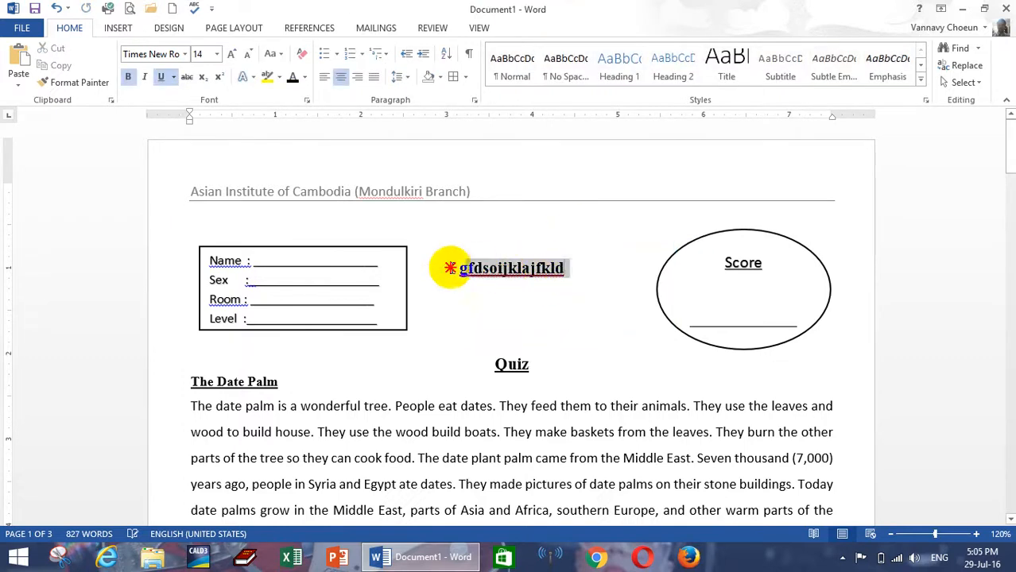
{"action": "key", "text": "BackSpace"}
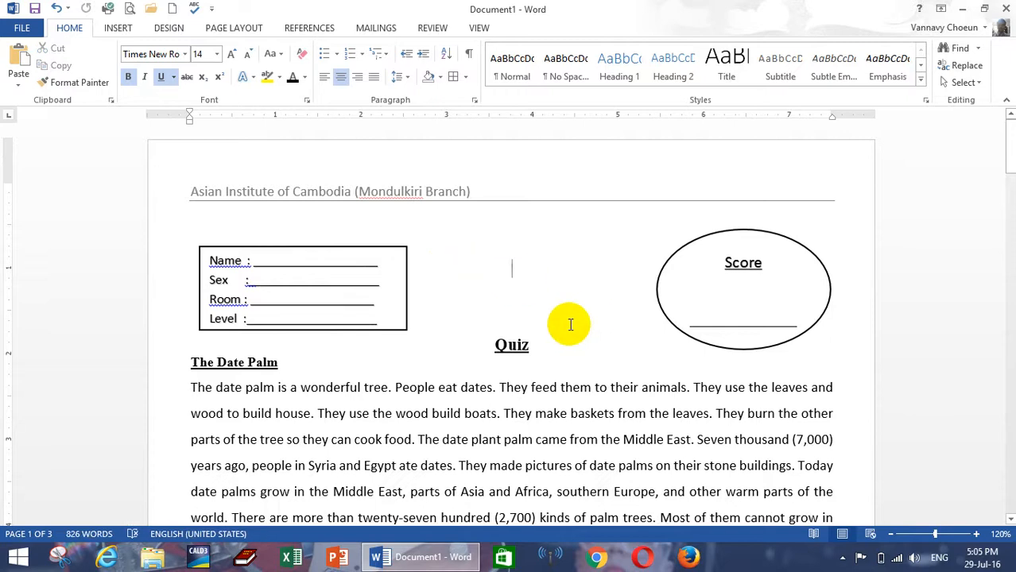
{"action": "key", "text": "Return"}
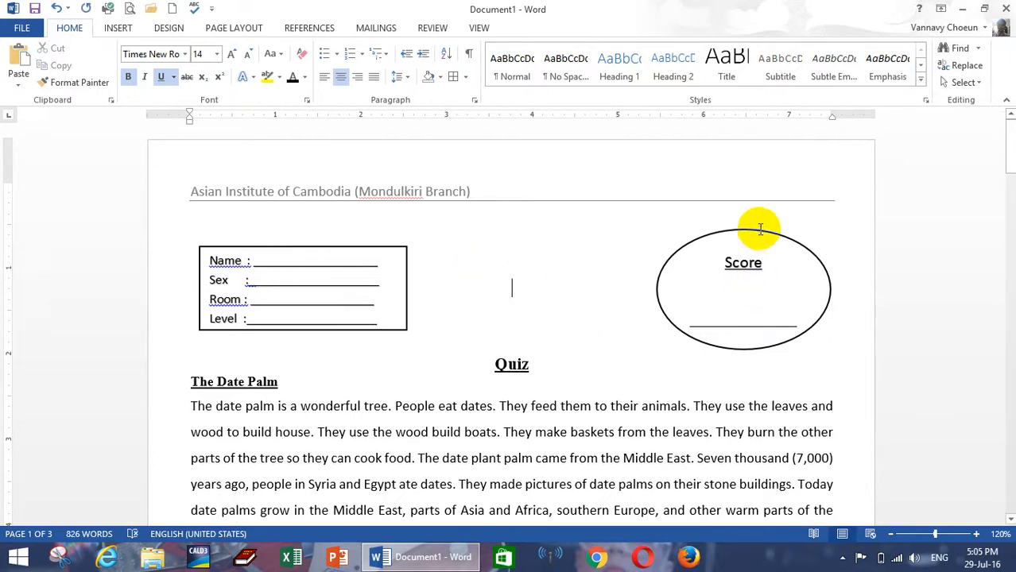
Step: Move the Score oval and the student details box slightly up, closer to the header line
{"action": "left_click_drag", "start_coordinate": [759, 233], "coordinate": [767, 219]}
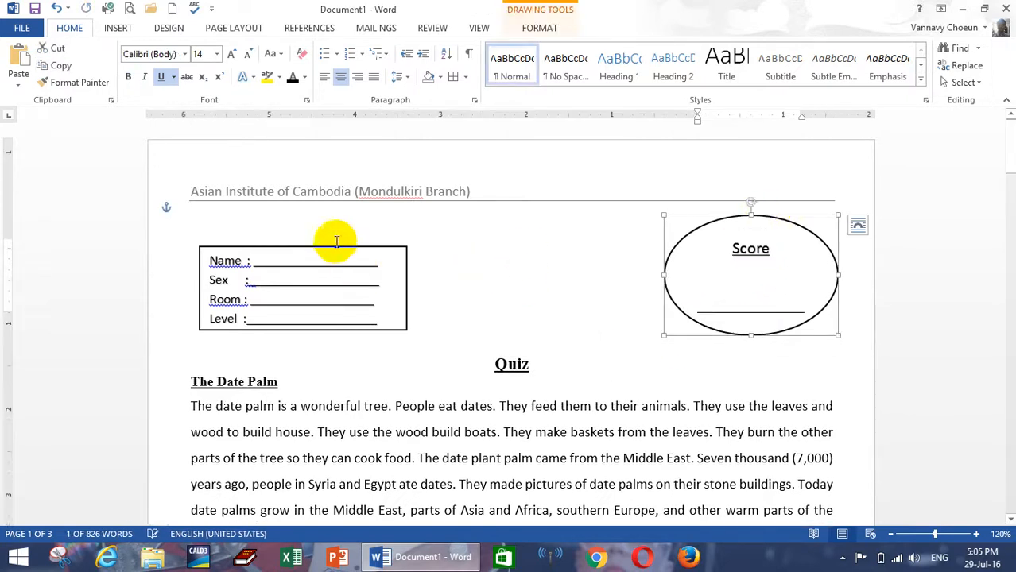
{"action": "left_click_drag", "start_coordinate": [333, 246], "coordinate": [333, 230]}
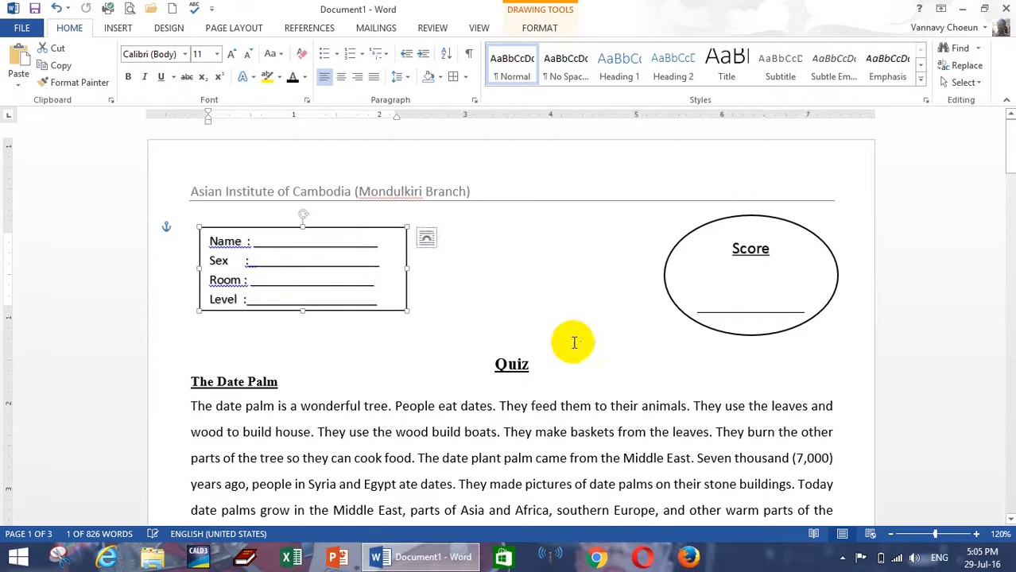
Step: Shrink the Score oval on the first page to about 1.6" wide and 1.1" high
{"action": "left_click", "coordinate": [795, 350]}
{"action": "scroll", "coordinate": [654, 345], "scroll_direction": "down", "scroll_amount": 3}
{"action": "scroll", "coordinate": [783, 275], "scroll_direction": "up", "scroll_amount": 3}
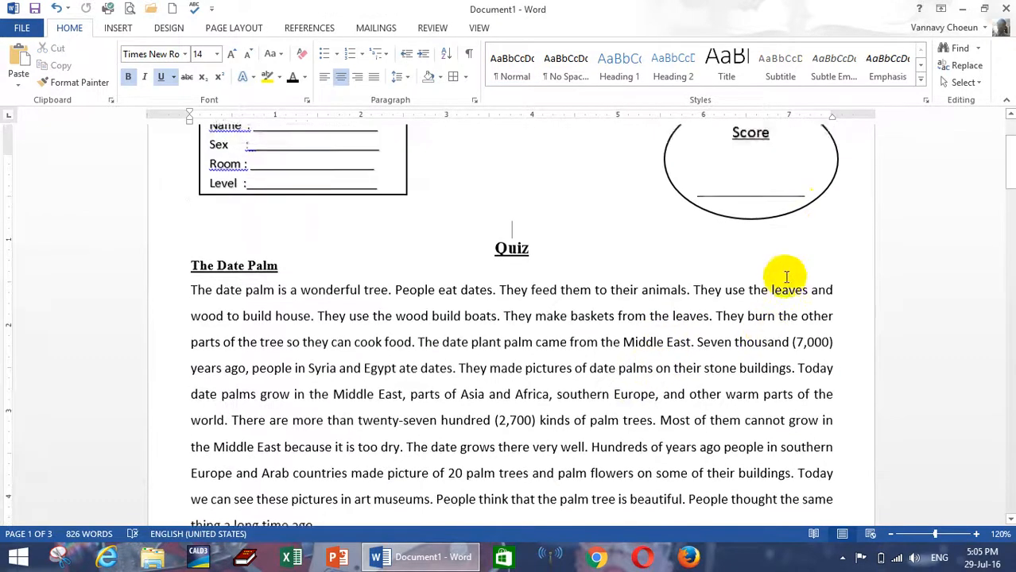
{"action": "left_click", "coordinate": [809, 299]}
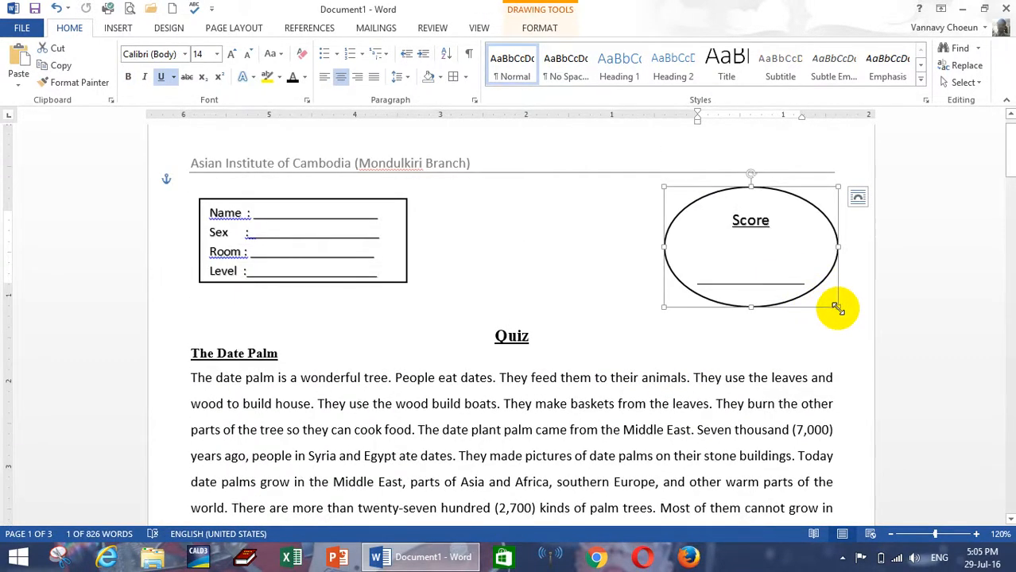
{"action": "left_click_drag", "start_coordinate": [837, 307], "coordinate": [798, 279]}
{"action": "left_click", "coordinate": [679, 378]}
Step: Review the exam's passages, vocabulary sections and "Good Luck!" banner through page 3, and return to the area above the Quiz title
{"action": "scroll", "coordinate": [407, 364], "scroll_direction": "down", "scroll_amount": 12}
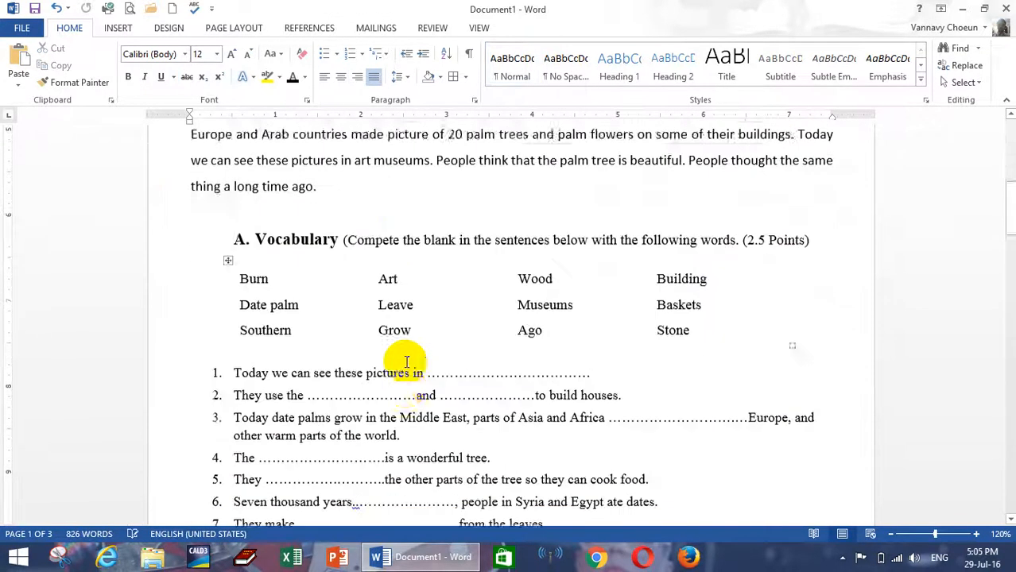
{"action": "scroll", "coordinate": [407, 362], "scroll_direction": "down", "scroll_amount": 15}
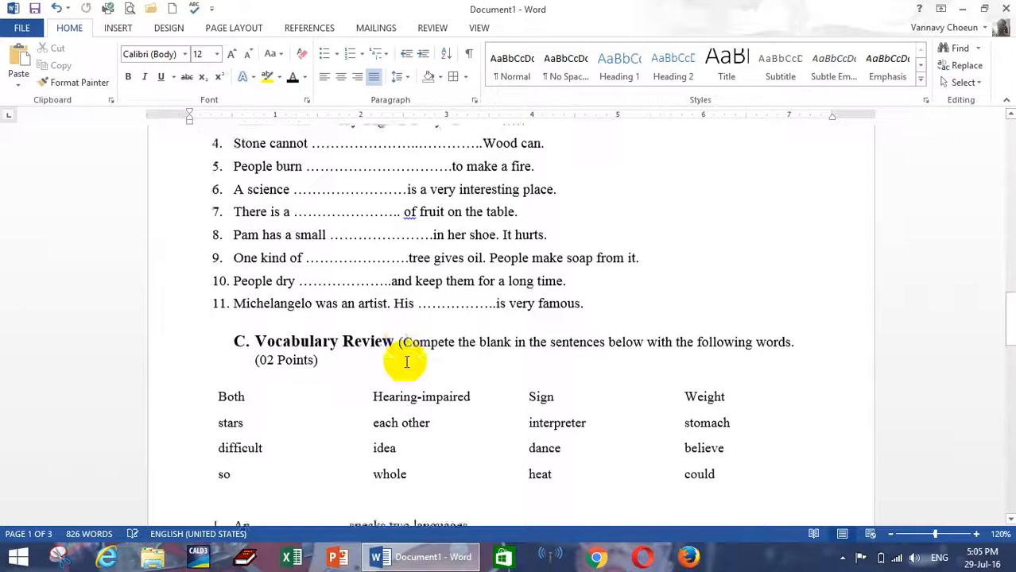
{"action": "scroll", "coordinate": [407, 362], "scroll_direction": "down", "scroll_amount": 10}
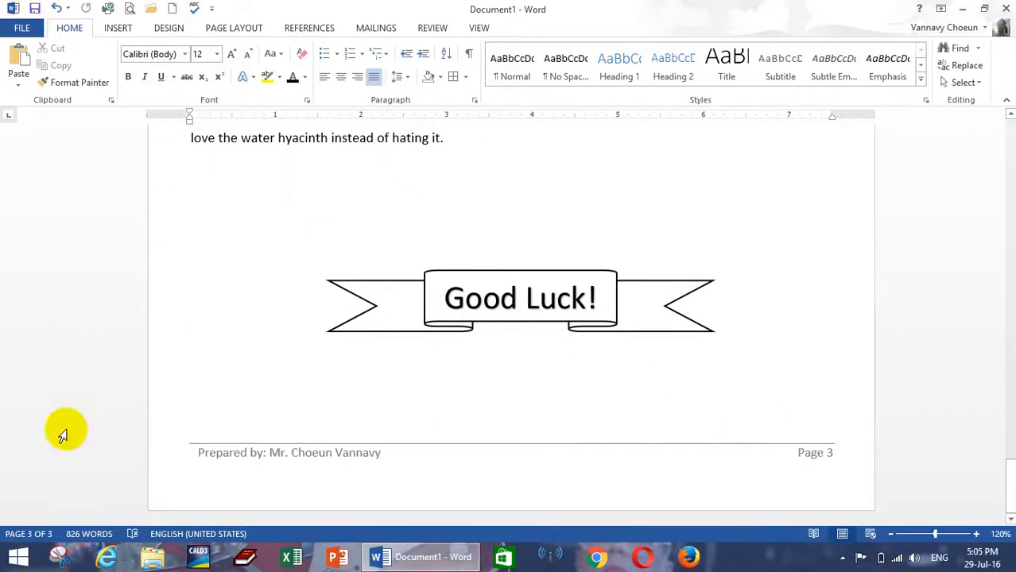
{"action": "left_click", "coordinate": [508, 252]}
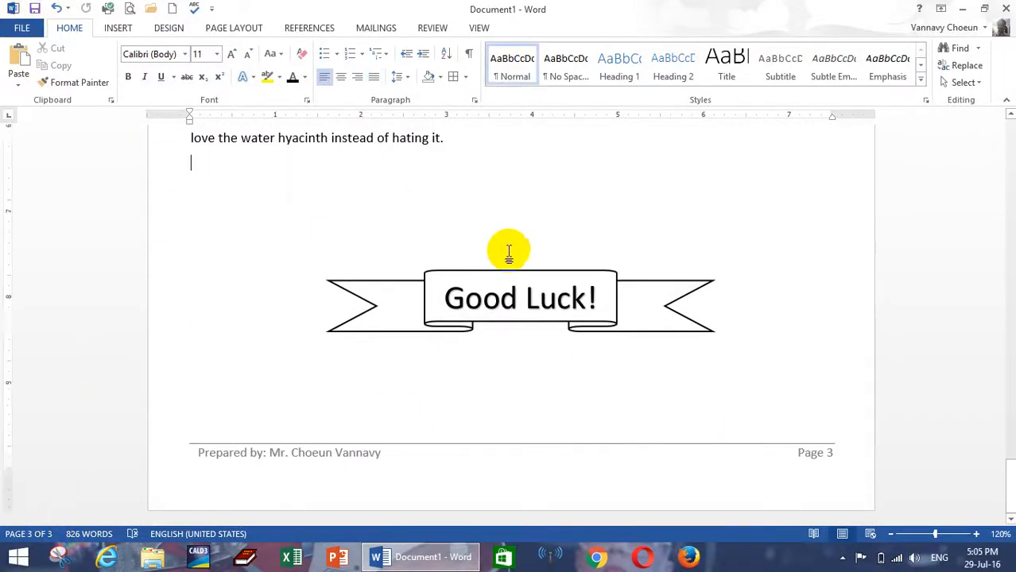
{"action": "scroll", "coordinate": [457, 299], "scroll_direction": "up", "scroll_amount": 8}
{"action": "scroll", "coordinate": [459, 310], "scroll_direction": "up", "scroll_amount": 20}
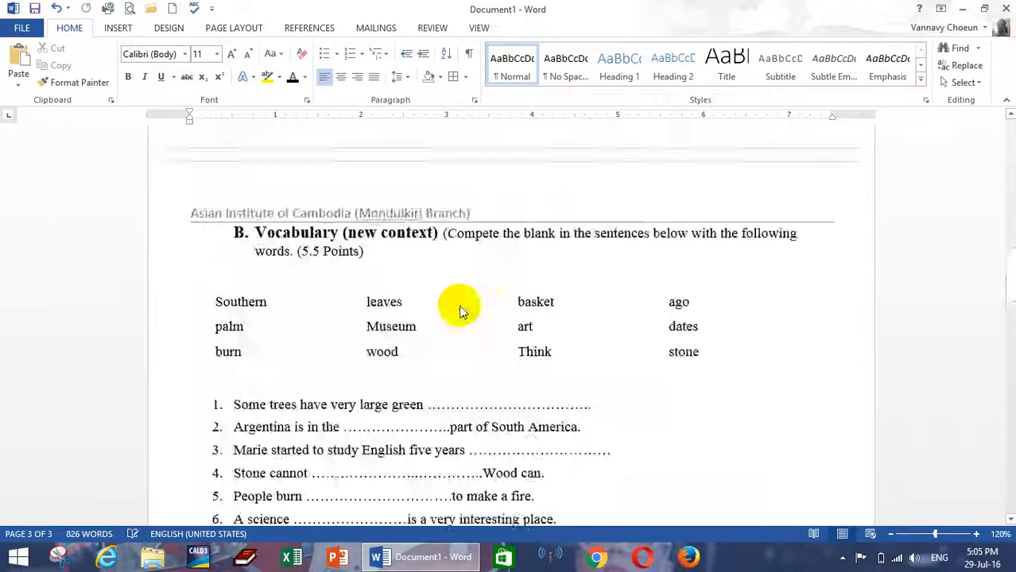
{"action": "scroll", "coordinate": [460, 306], "scroll_direction": "up", "scroll_amount": 3}
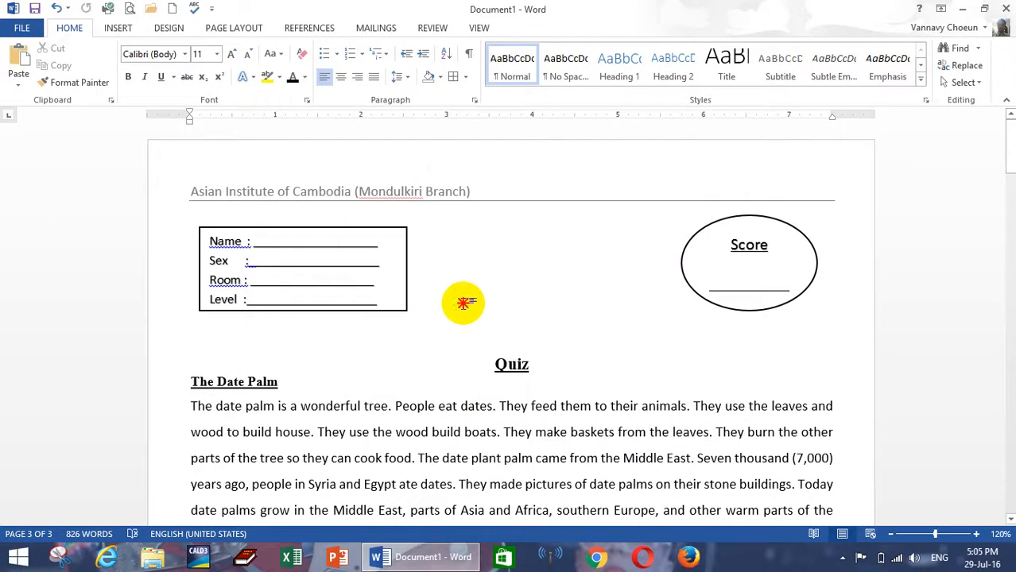
{"action": "left_click", "coordinate": [463, 302]}
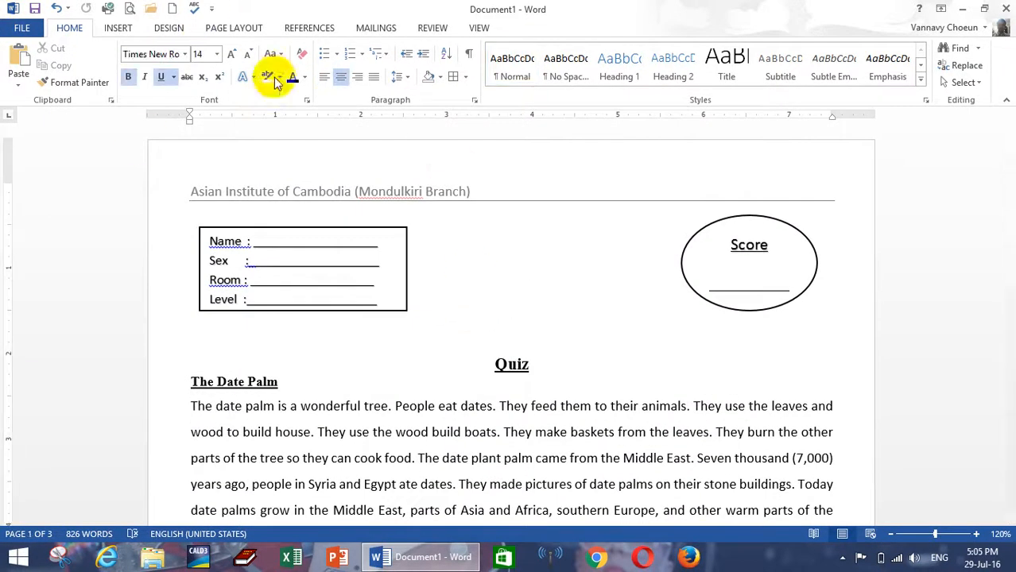
Step: Remove the Save command from the Quick Access Toolbar and add it back
{"action": "left_click", "coordinate": [213, 10]}
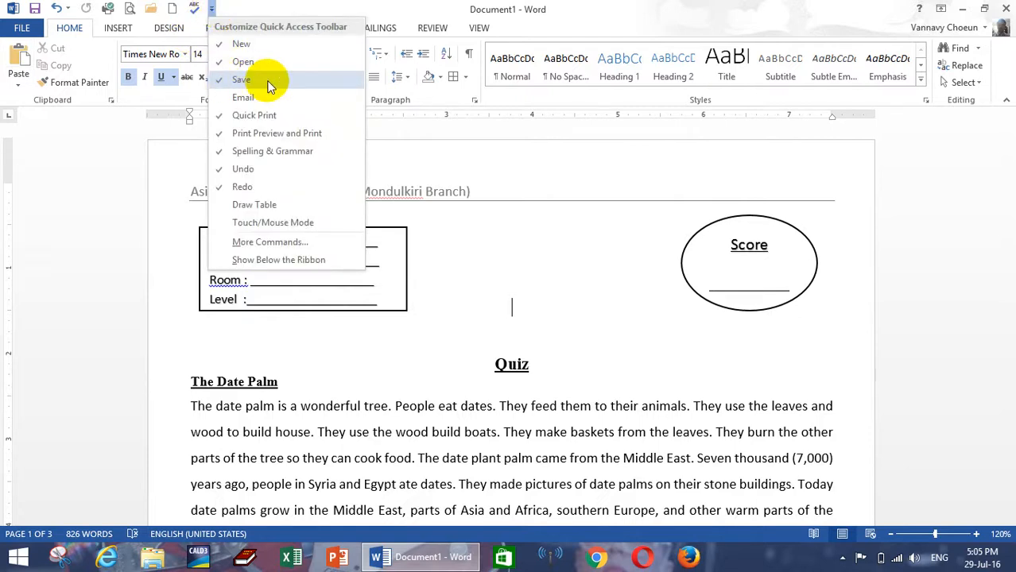
{"action": "left_click", "coordinate": [239, 80]}
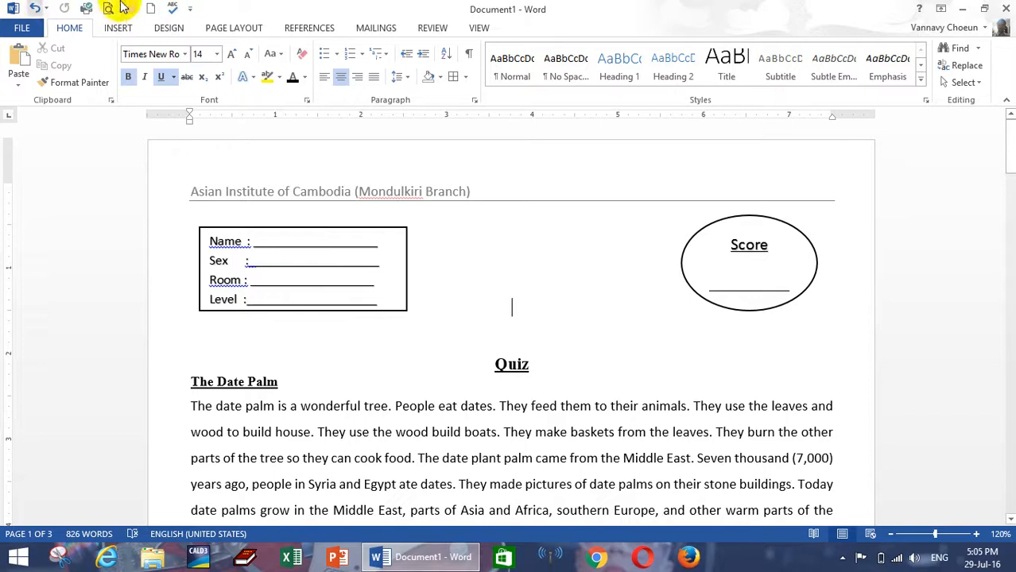
{"action": "left_click", "coordinate": [190, 8]}
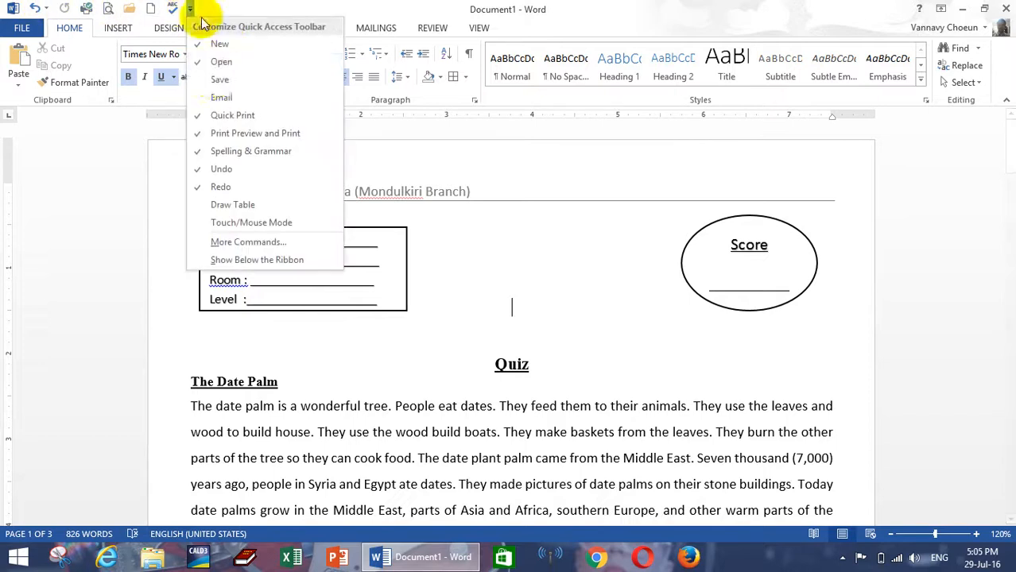
{"action": "left_click", "coordinate": [215, 82]}
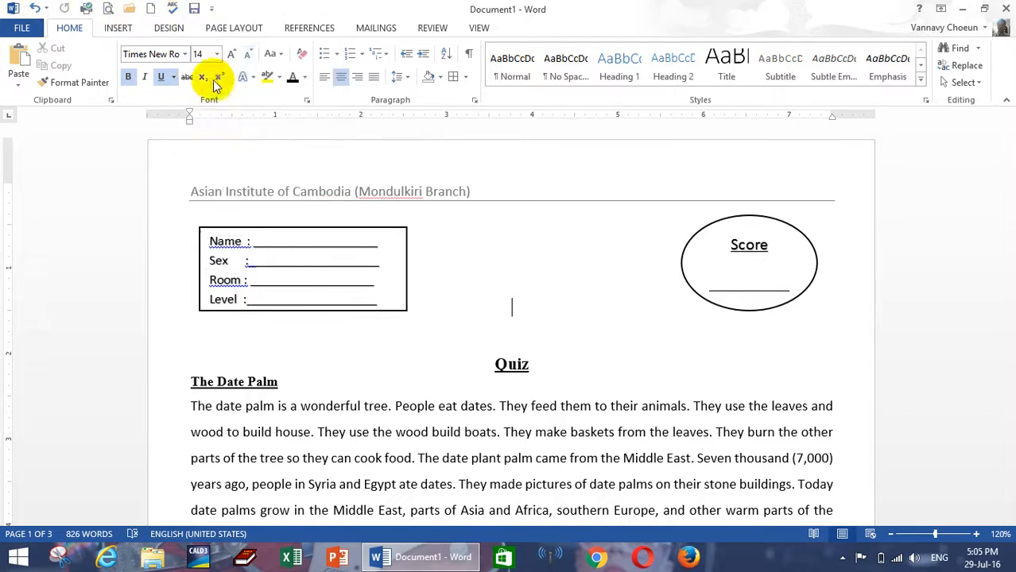
{"action": "left_click", "coordinate": [195, 8]}
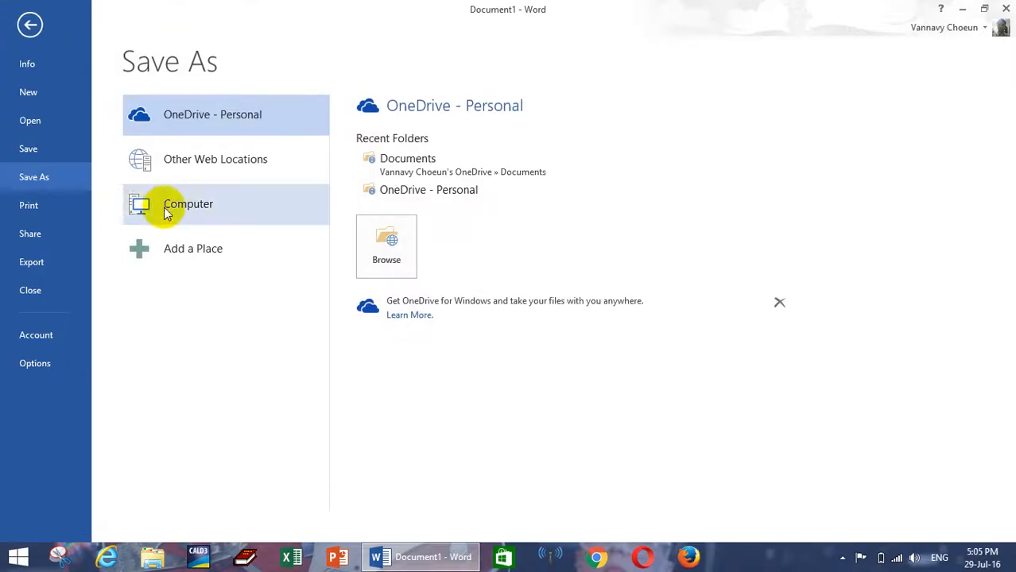
{"action": "left_click", "coordinate": [161, 213]}
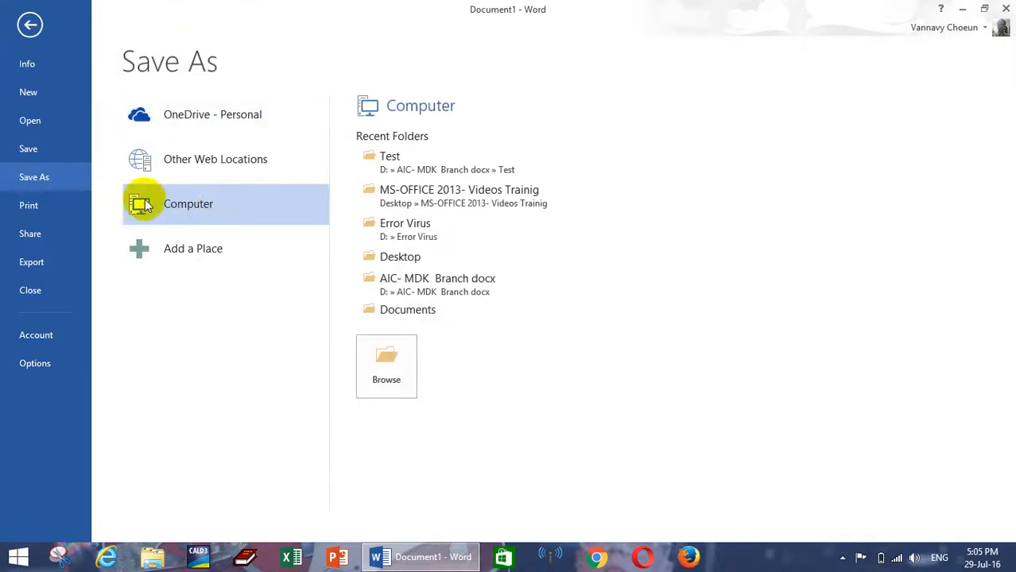
{"action": "left_click", "coordinate": [387, 367]}
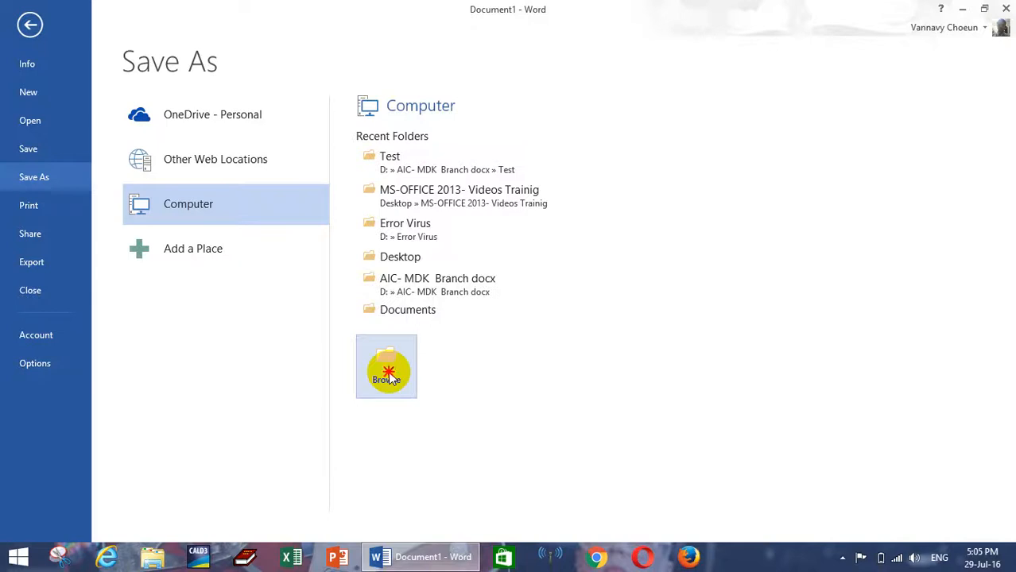
{"action": "left_click_drag", "start_coordinate": [494, 193], "coordinate": [481, 226]}
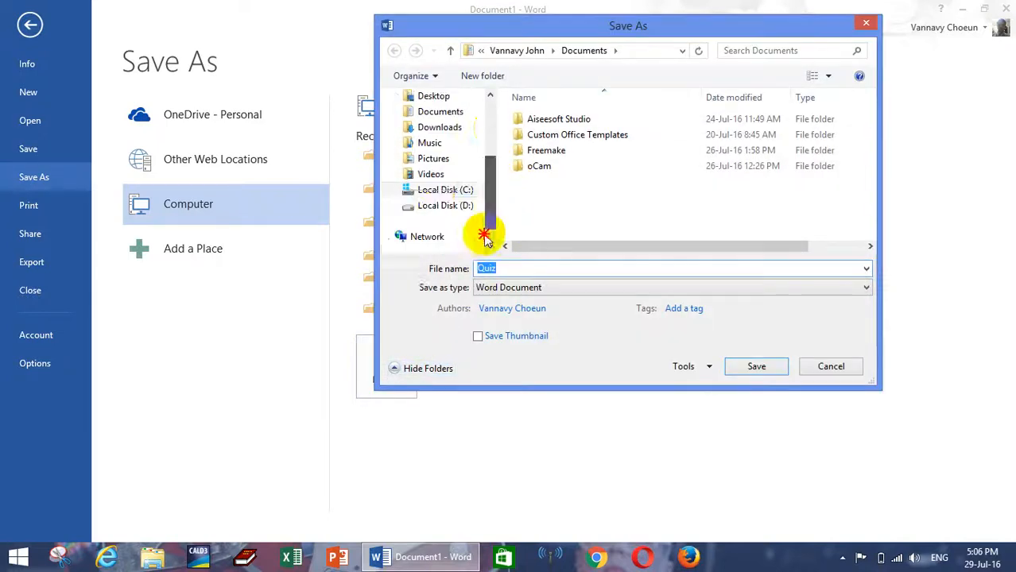
{"action": "left_click", "coordinate": [443, 192]}
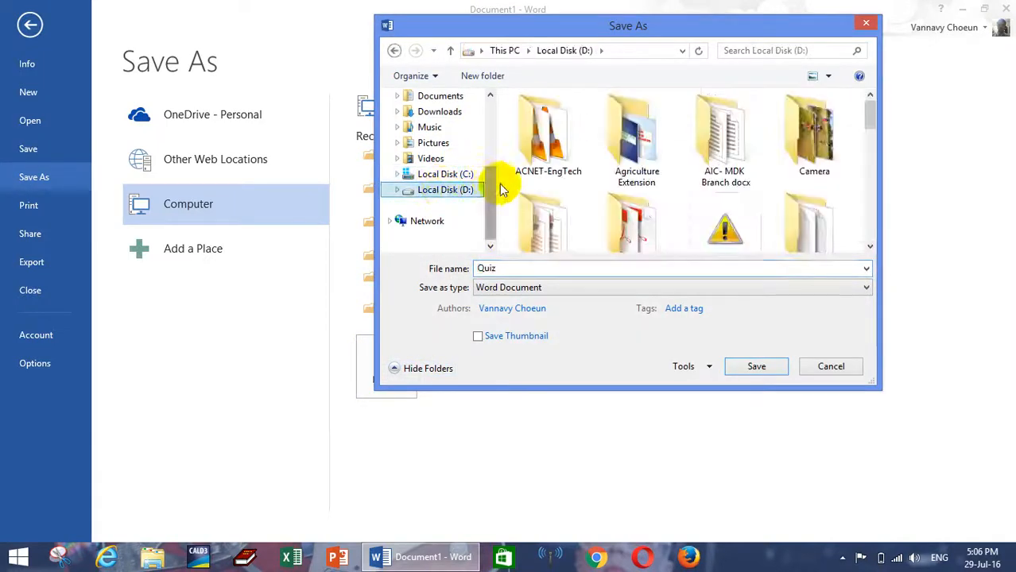
{"action": "scroll", "coordinate": [440, 152], "scroll_direction": "up", "scroll_amount": 2}
{"action": "left_click", "coordinate": [434, 158]}
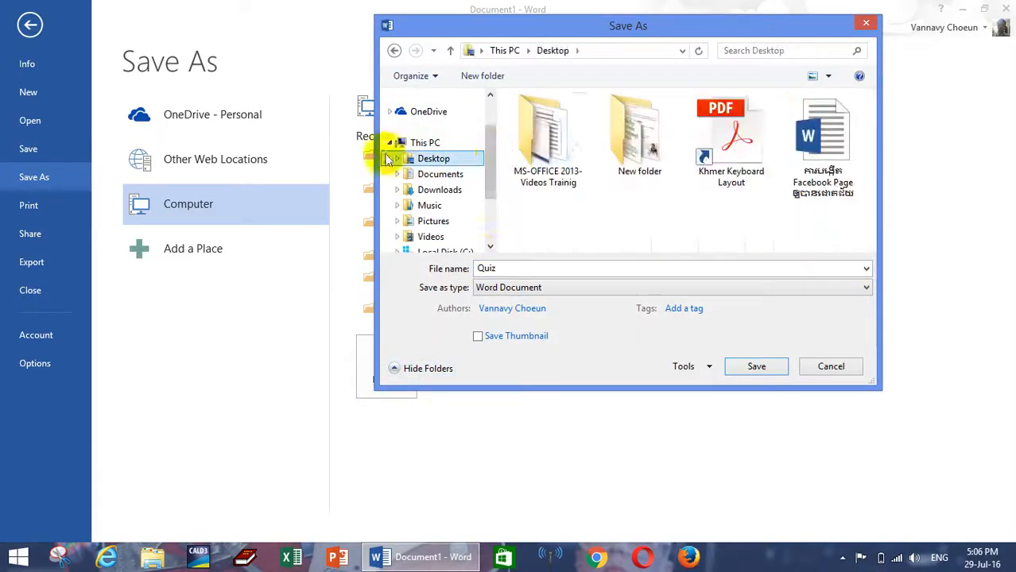
{"action": "left_click", "coordinate": [866, 26]}
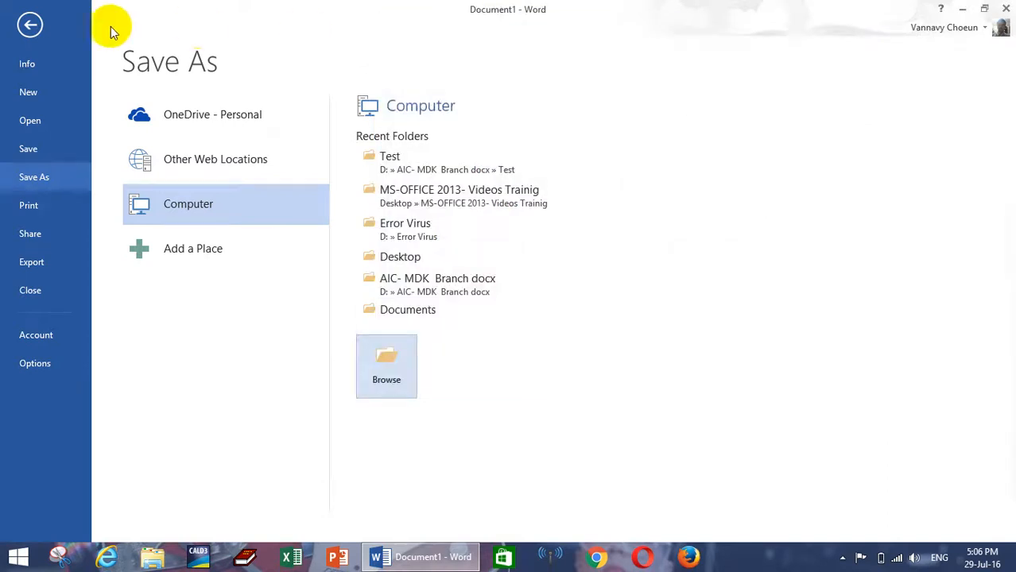
{"action": "left_click", "coordinate": [29, 24]}
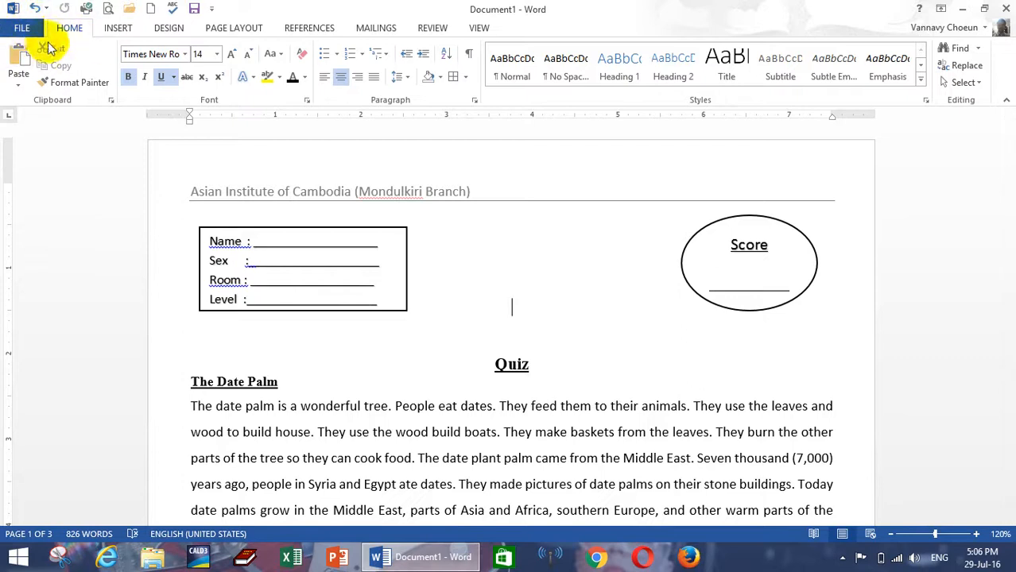
Step: Start saving the document on the computer, choosing the Test folder inside "AIC- MDK Branch docx" on Local Disk (D:)
{"action": "left_click", "coordinate": [22, 29]}
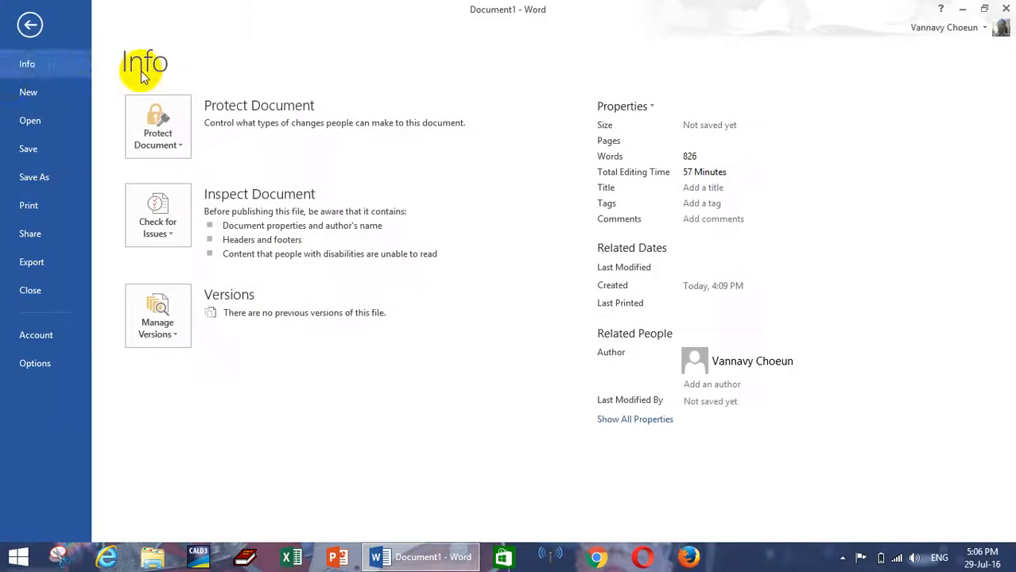
{"action": "left_click", "coordinate": [28, 149]}
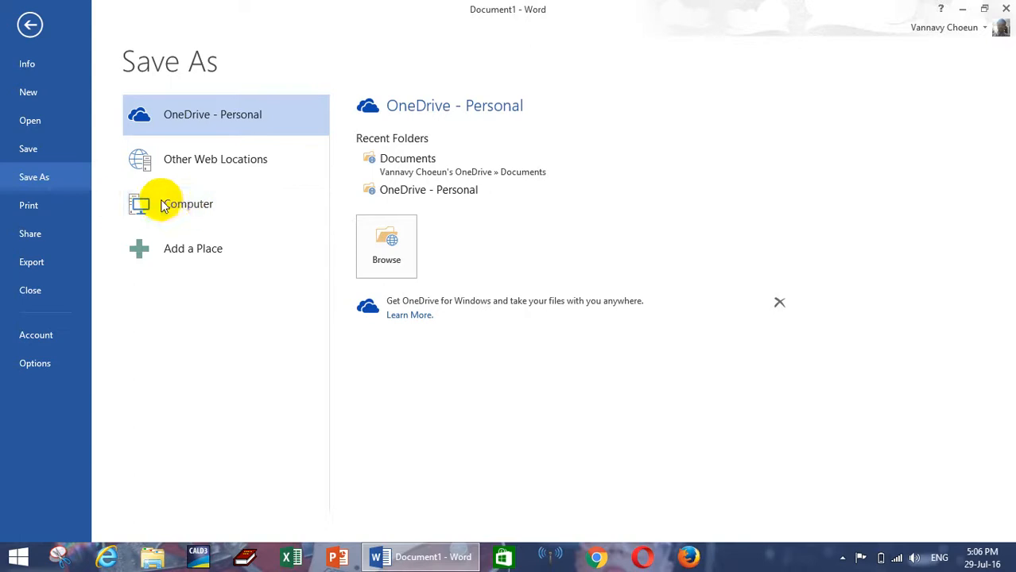
{"action": "left_click", "coordinate": [204, 209]}
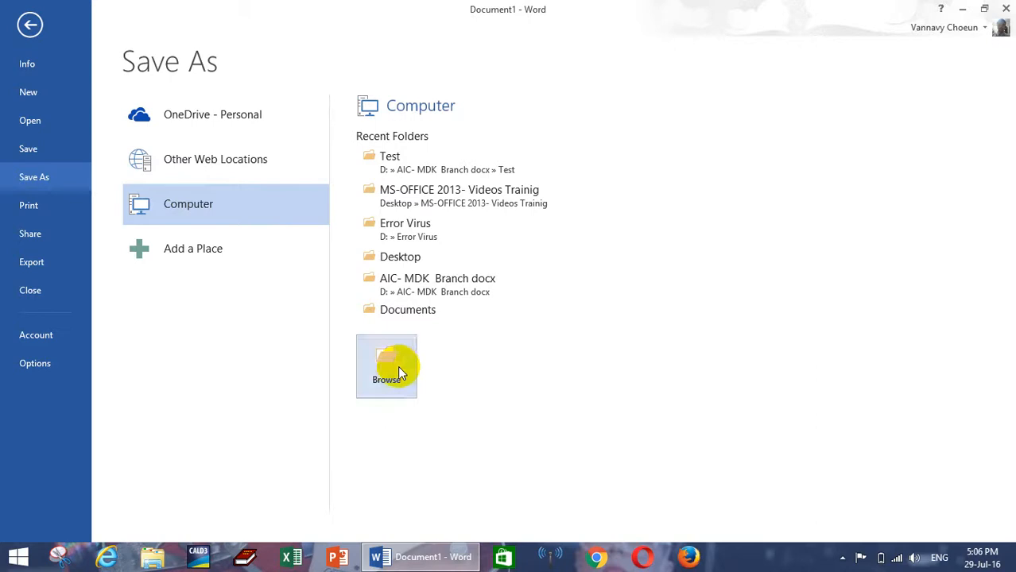
{"action": "left_click", "coordinate": [379, 363]}
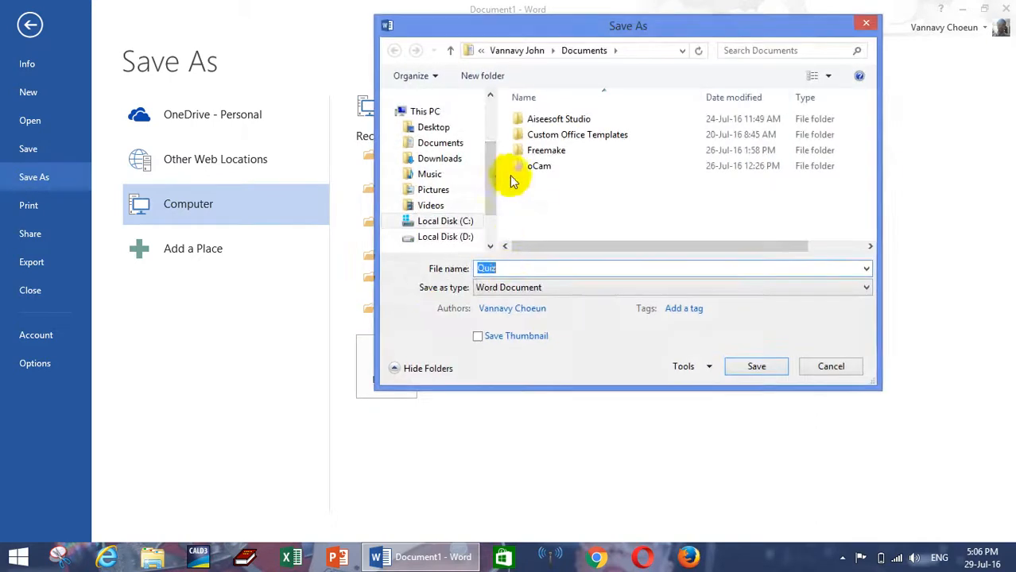
{"action": "left_click_drag", "start_coordinate": [491, 158], "coordinate": [487, 186]}
{"action": "left_click", "coordinate": [433, 190]}
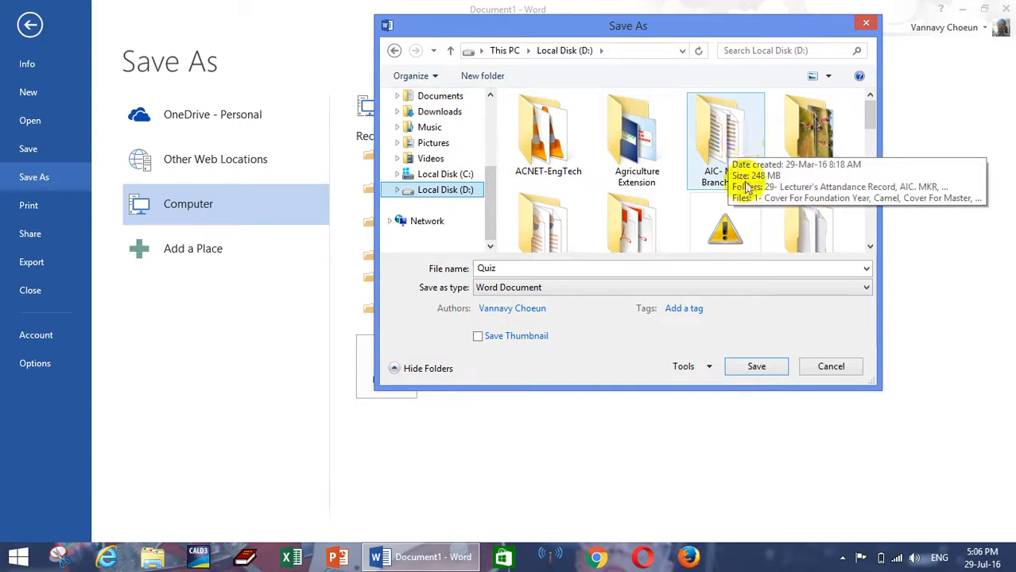
{"action": "double_click", "coordinate": [735, 137]}
{"action": "scroll", "coordinate": [533, 190], "scroll_direction": "down", "scroll_amount": 1}
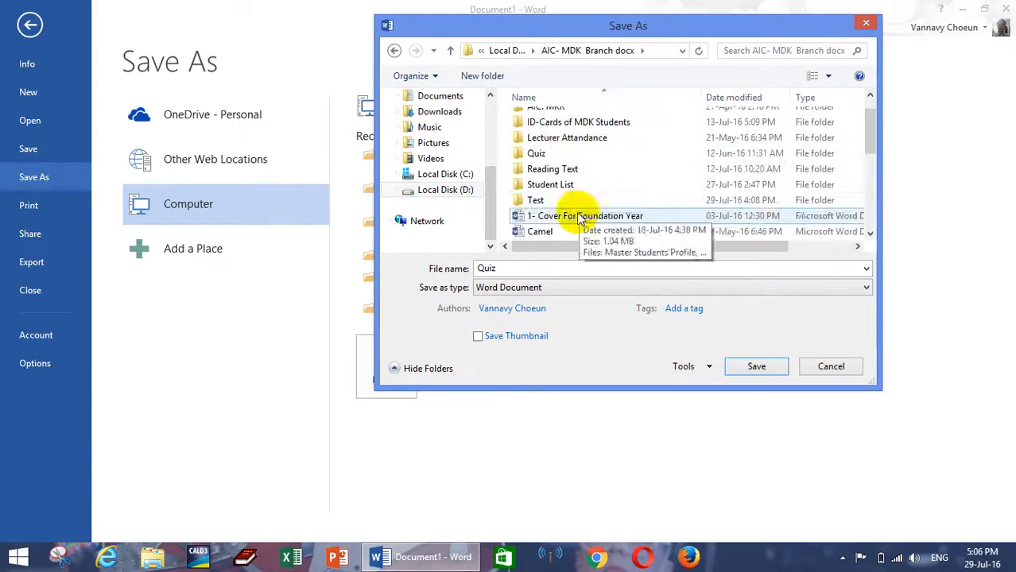
{"action": "double_click", "coordinate": [541, 201]}
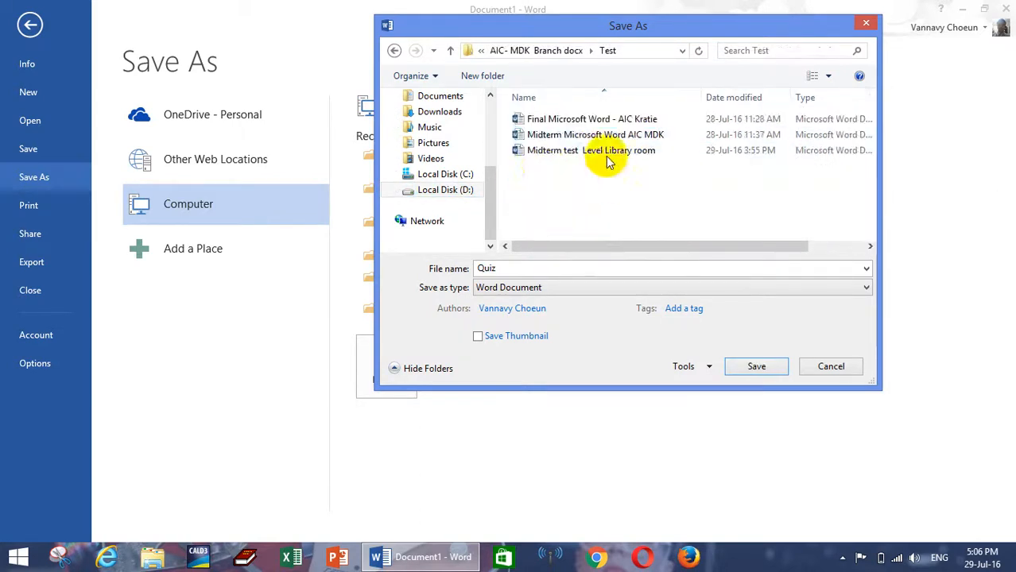
Step: Enter "Quiz Meeting Room Level III" as the file name for the document being saved
{"action": "left_click_drag", "start_coordinate": [530, 270], "coordinate": [467, 267]}
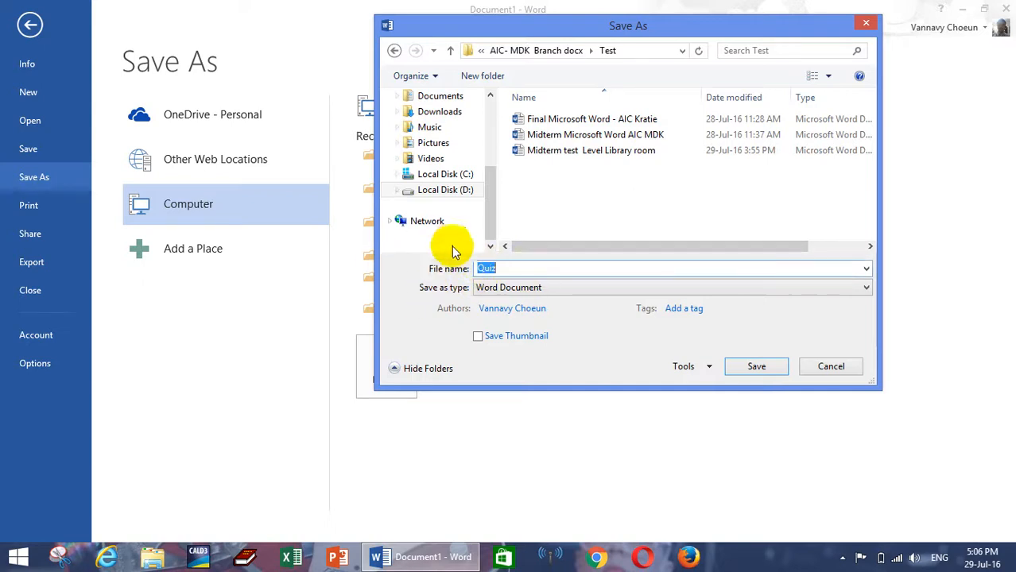
{"action": "left_click", "coordinate": [485, 269]}
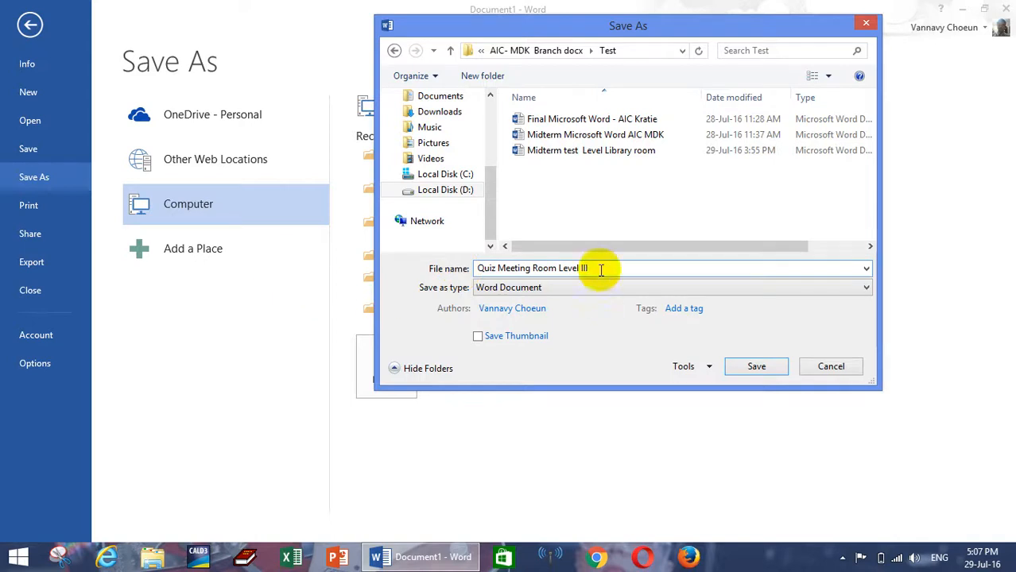
{"action": "left_click_drag", "start_coordinate": [592, 268], "coordinate": [486, 268]}
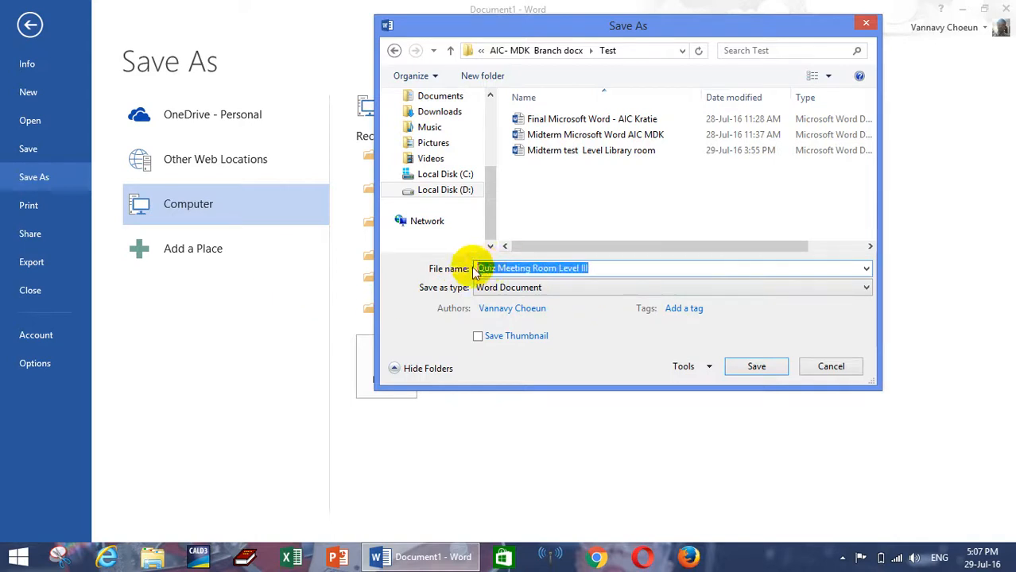
{"action": "left_click", "coordinate": [537, 267]}
Step: Switch the keyboard input language to Khmer and back to English (United States)
{"action": "left_click_drag", "start_coordinate": [595, 270], "coordinate": [470, 263]}
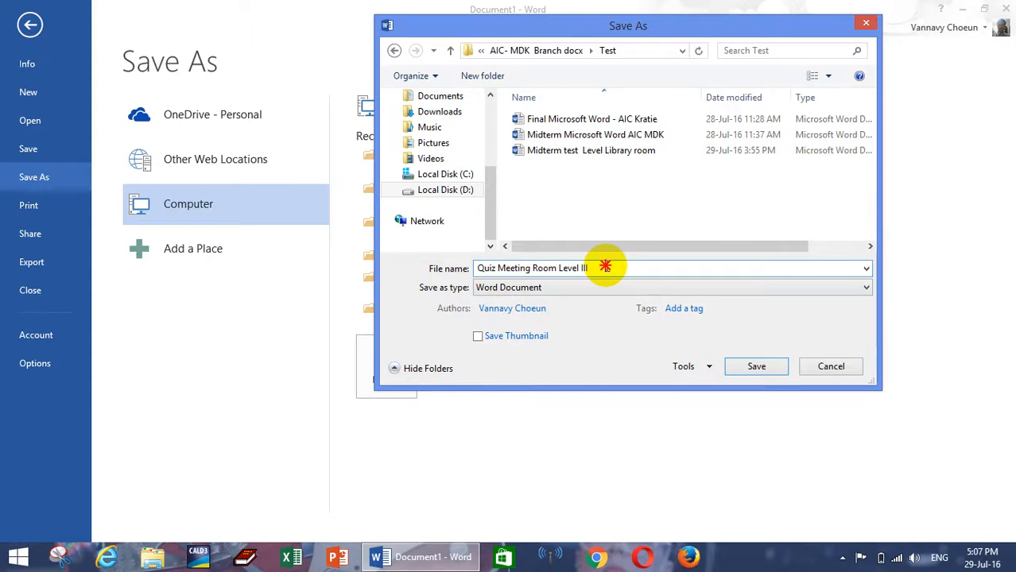
{"action": "left_click_drag", "start_coordinate": [605, 267], "coordinate": [505, 273]}
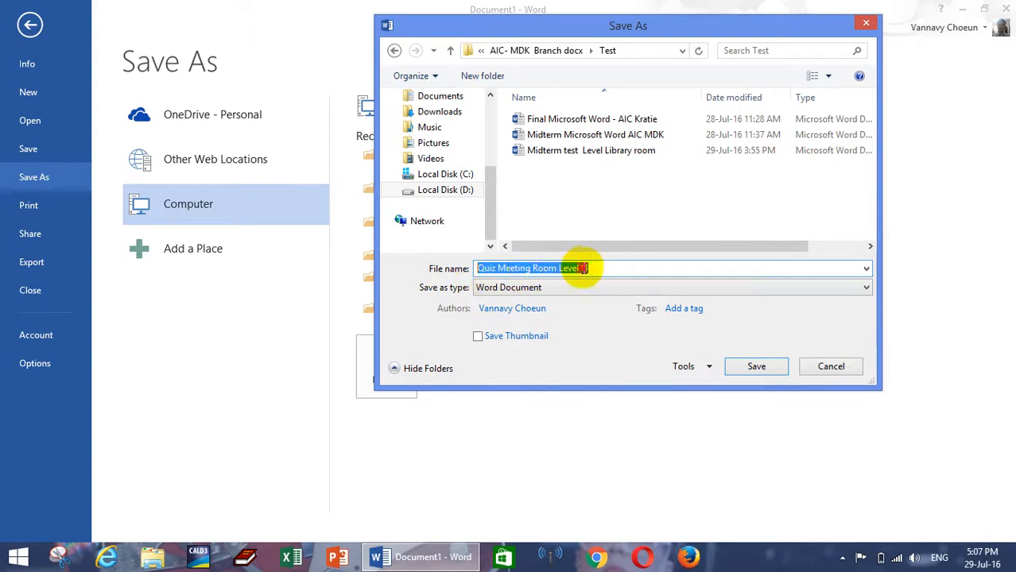
{"action": "left_click_drag", "start_coordinate": [597, 268], "coordinate": [477, 270]}
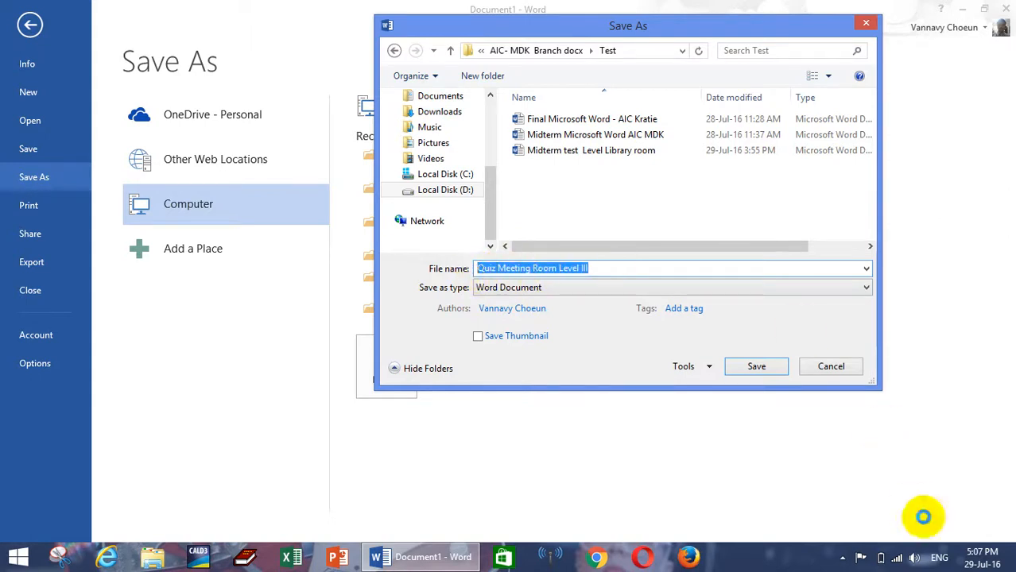
{"action": "left_click", "coordinate": [939, 558]}
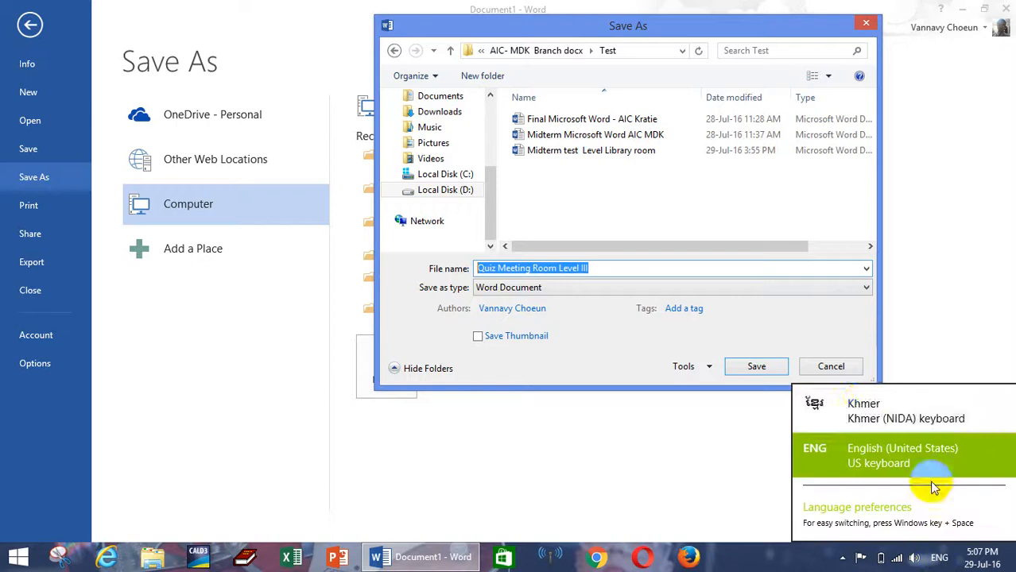
{"action": "left_click", "coordinate": [866, 408]}
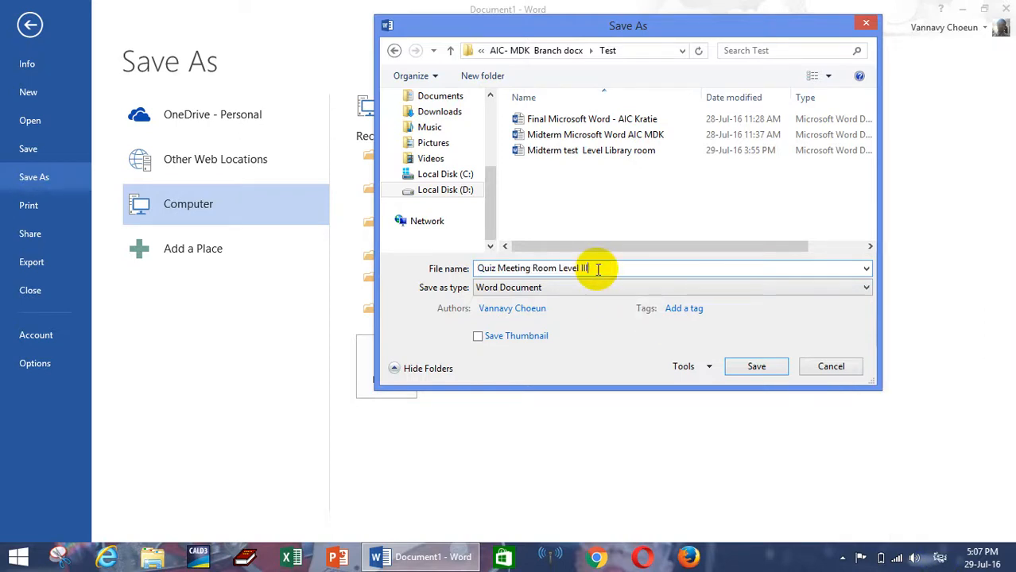
{"action": "left_click", "coordinate": [942, 558]}
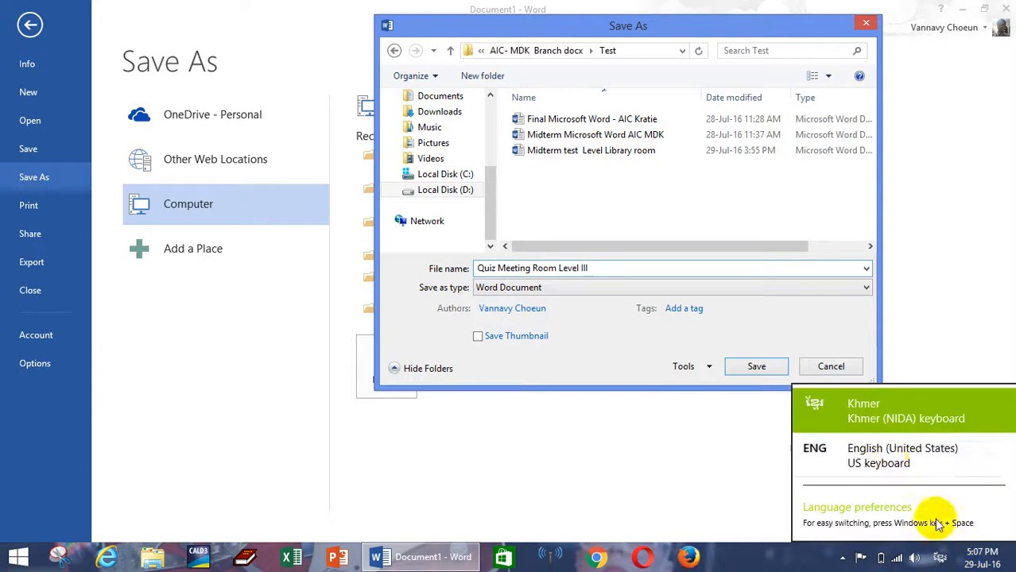
{"action": "left_click", "coordinate": [882, 453]}
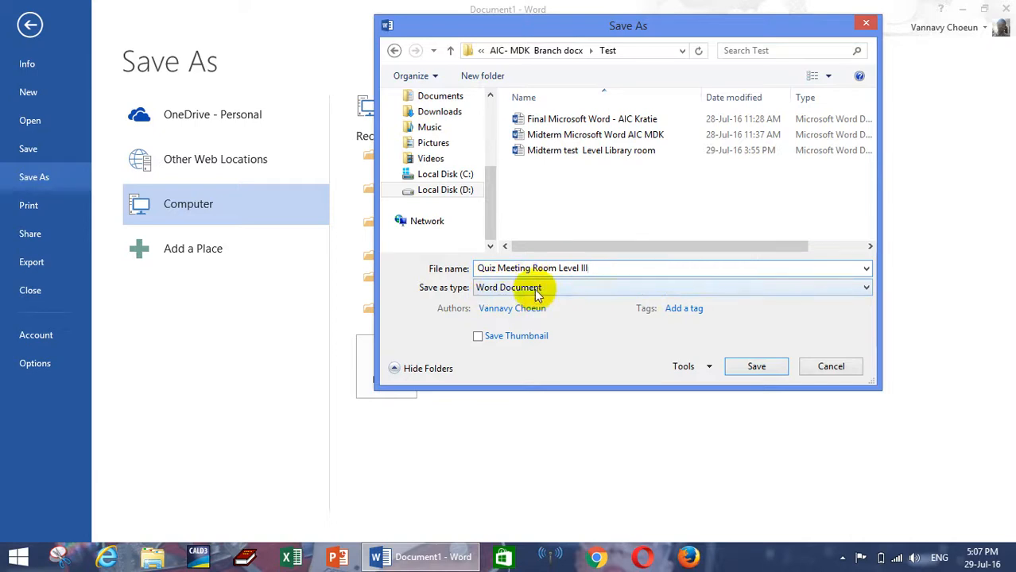
Step: Keep Word Document as the file type and save the quiz in the Test folder
{"action": "left_click", "coordinate": [589, 288]}
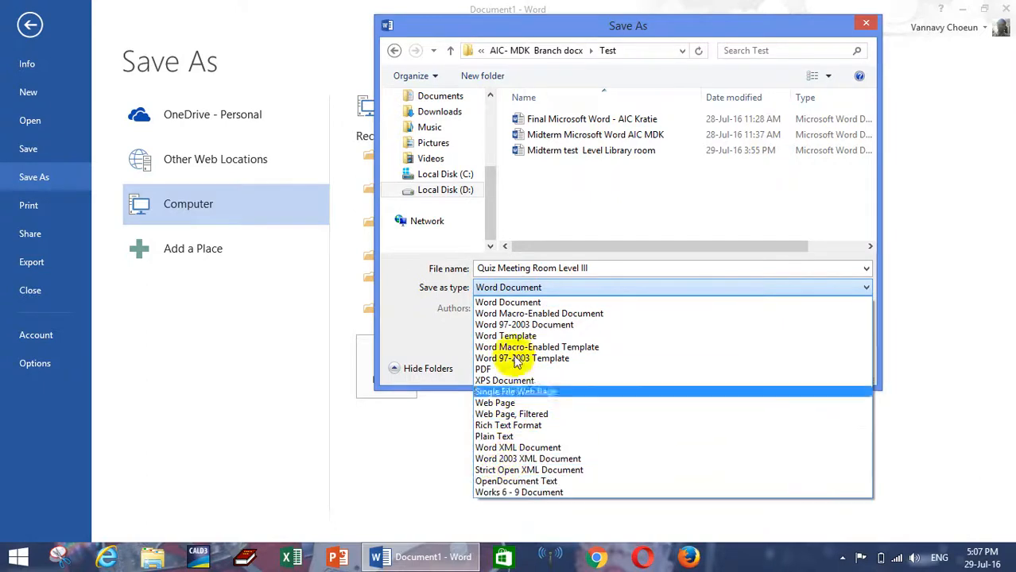
{"action": "left_click", "coordinate": [491, 291]}
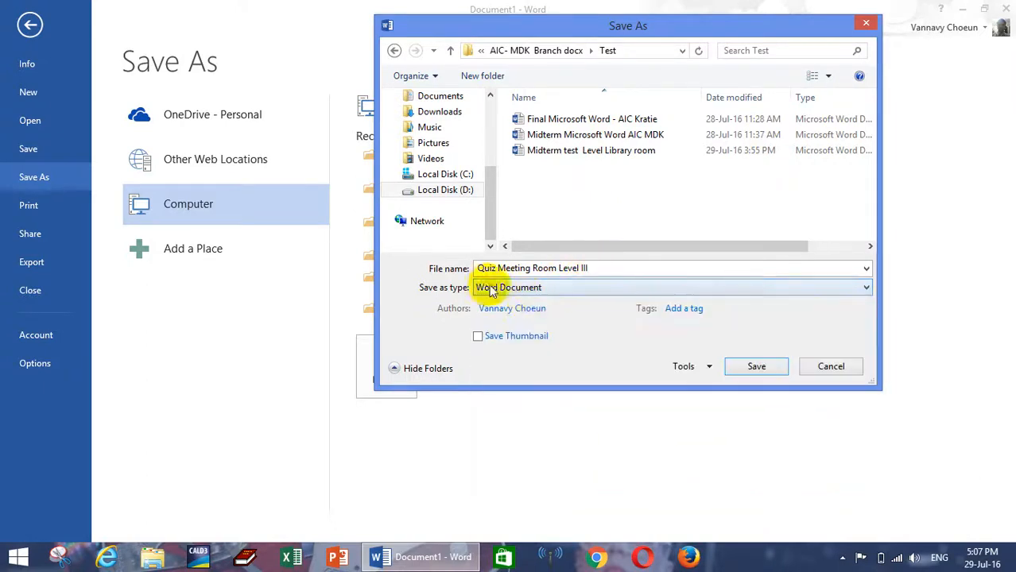
{"action": "left_click", "coordinate": [502, 289]}
{"action": "left_click", "coordinate": [507, 291]}
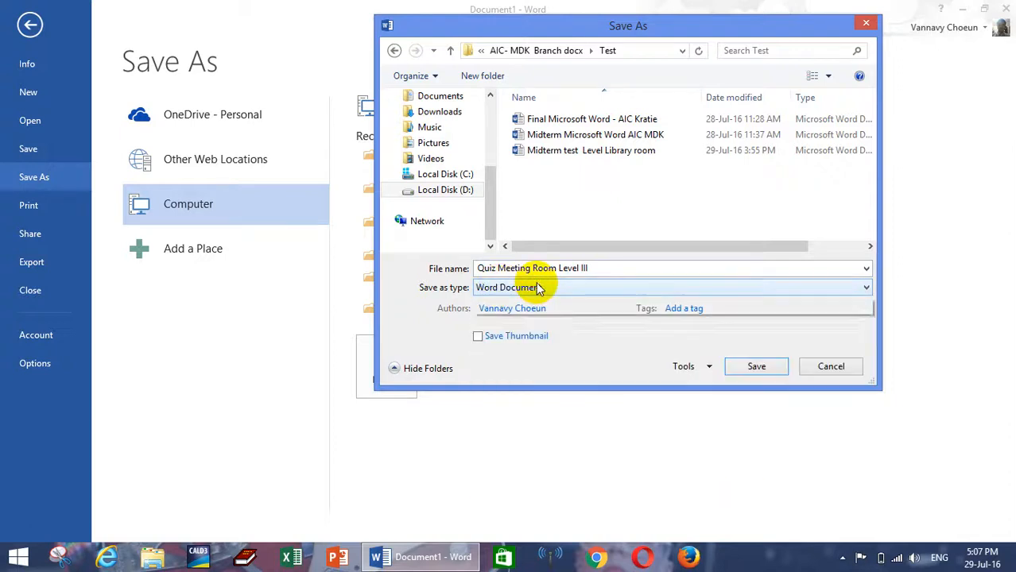
{"action": "left_click", "coordinate": [518, 291]}
{"action": "left_click", "coordinate": [528, 301]}
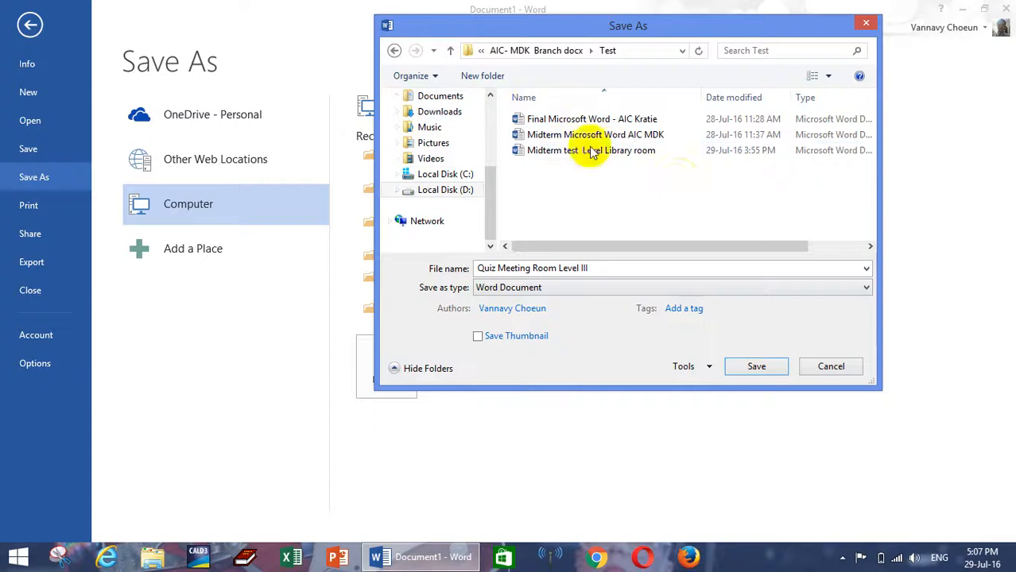
{"action": "left_click", "coordinate": [756, 371]}
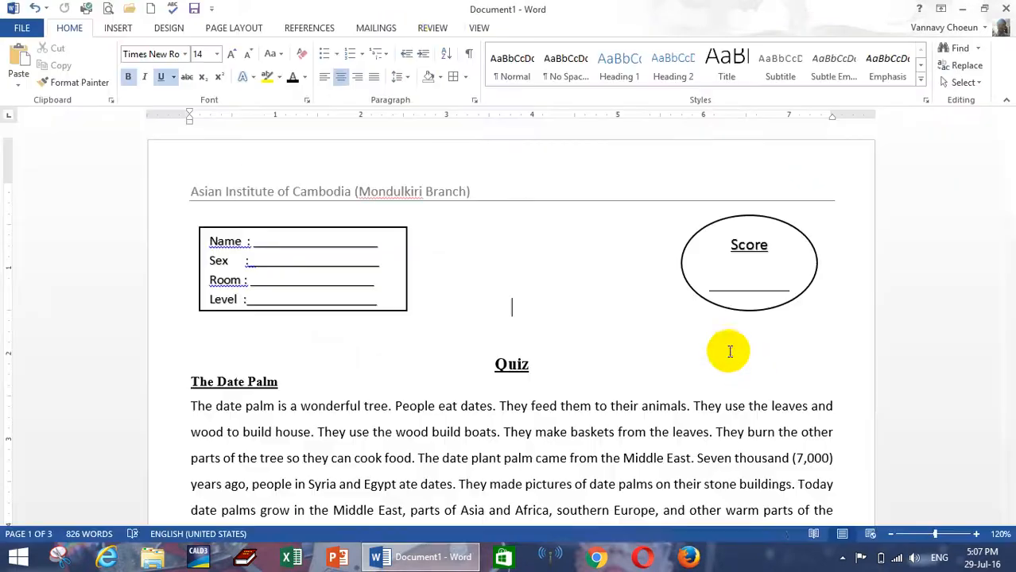
{"action": "double_click", "coordinate": [439, 10]}
{"action": "double_click", "coordinate": [588, 7]}
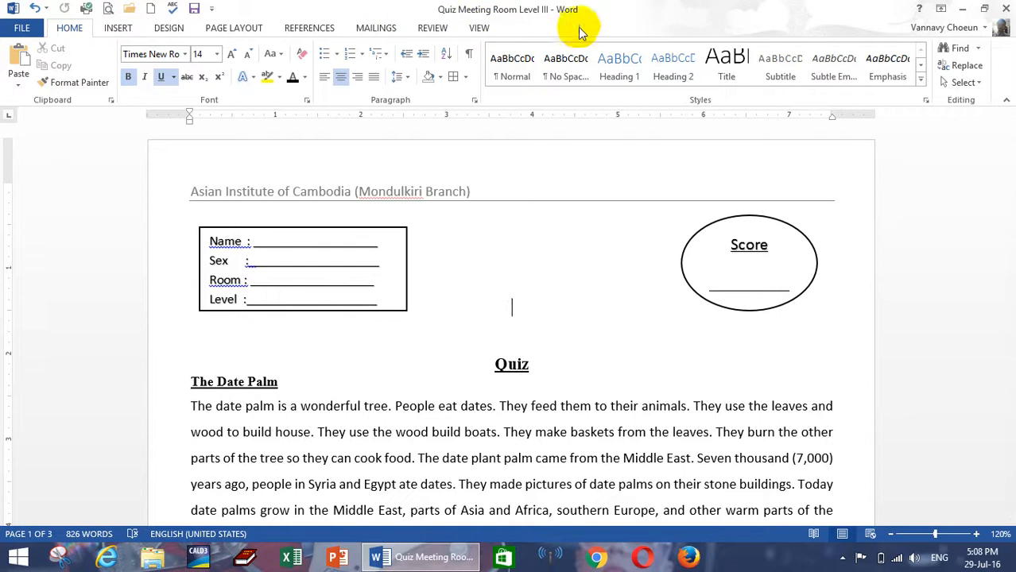
{"action": "left_click", "coordinate": [561, 406]}
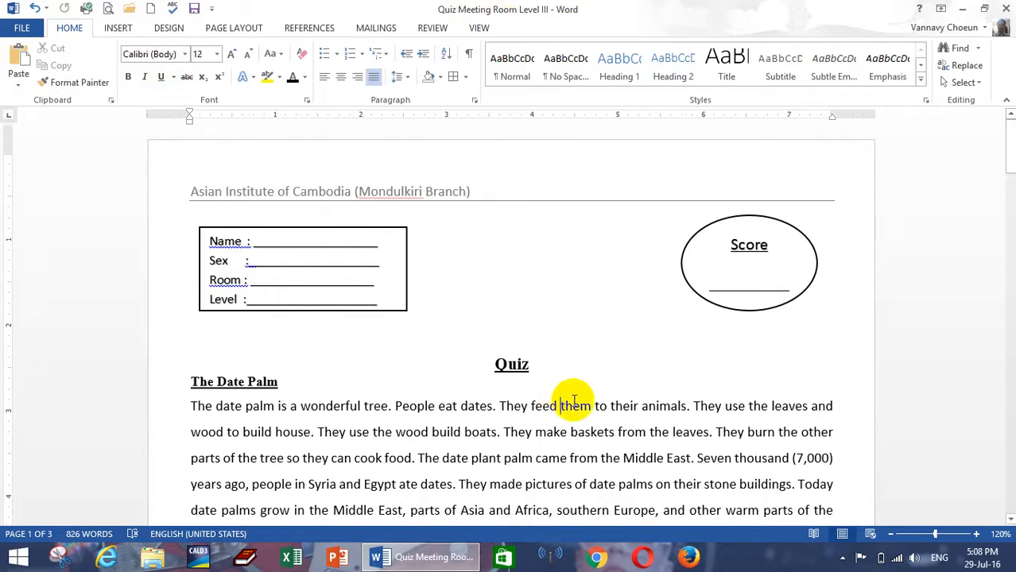
{"action": "scroll", "coordinate": [575, 402], "scroll_direction": "down", "scroll_amount": 4}
{"action": "scroll", "coordinate": [576, 402], "scroll_direction": "up", "scroll_amount": 4}
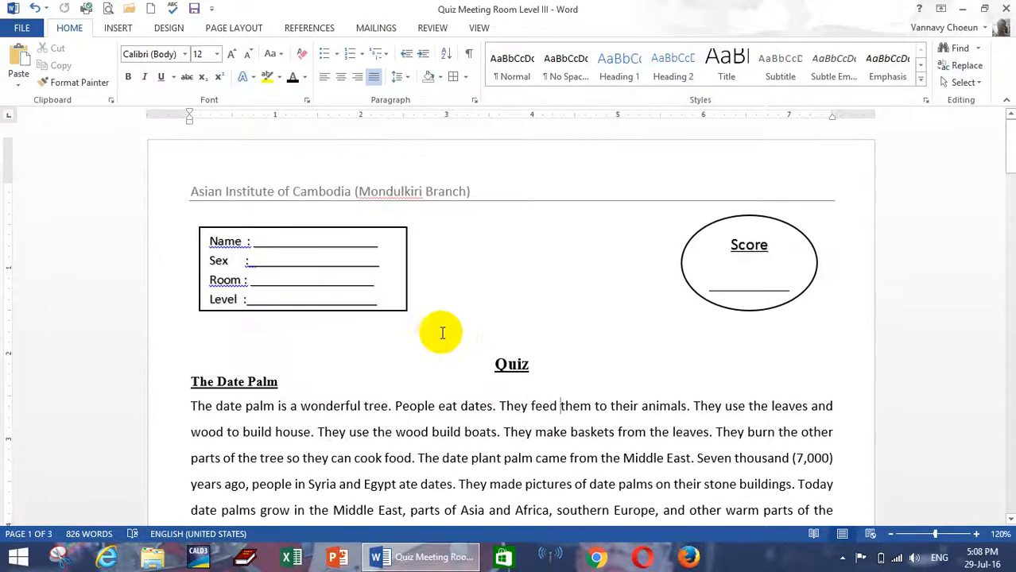
{"action": "left_click", "coordinate": [488, 360]}
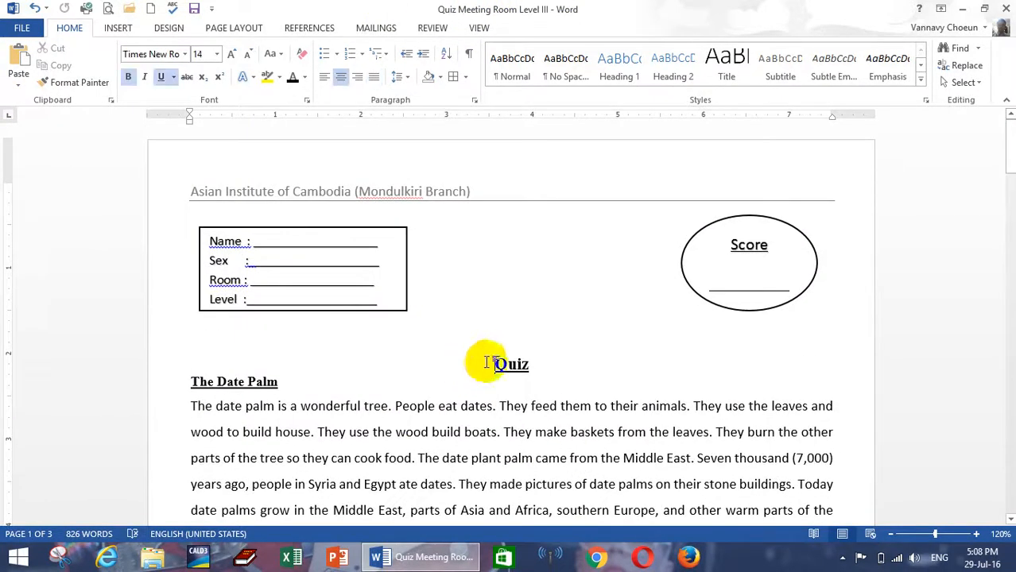
Step: Start saving another copy of the quiz to the Desktop, cancel it, and return to the document
{"action": "left_click", "coordinate": [21, 28]}
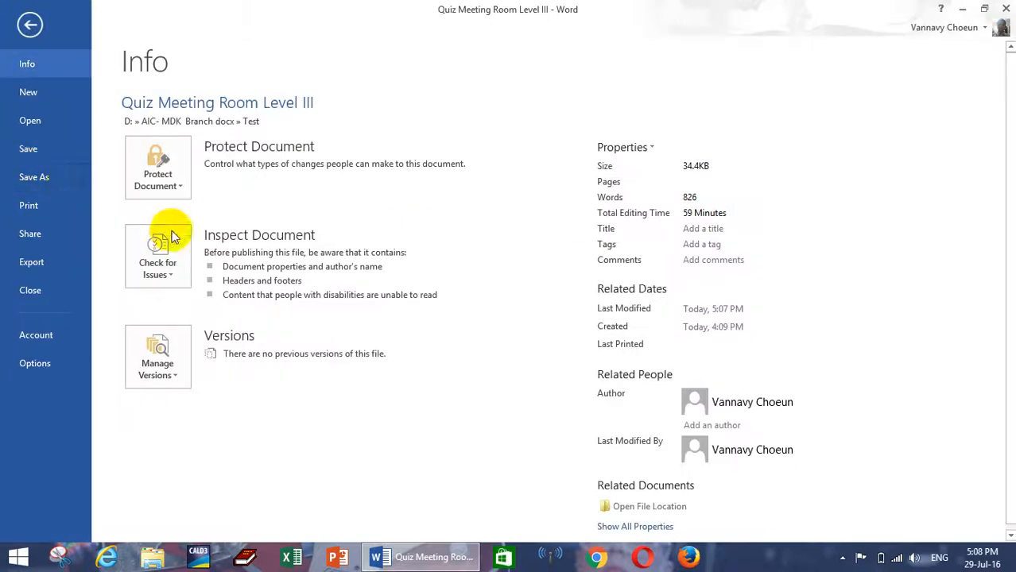
{"action": "left_click", "coordinate": [37, 184]}
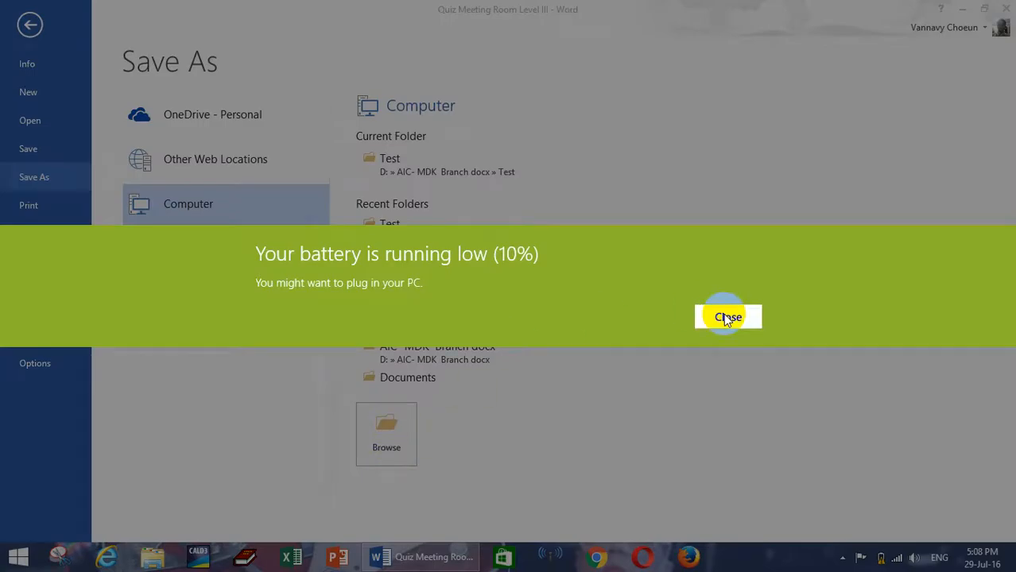
{"action": "left_click", "coordinate": [728, 318]}
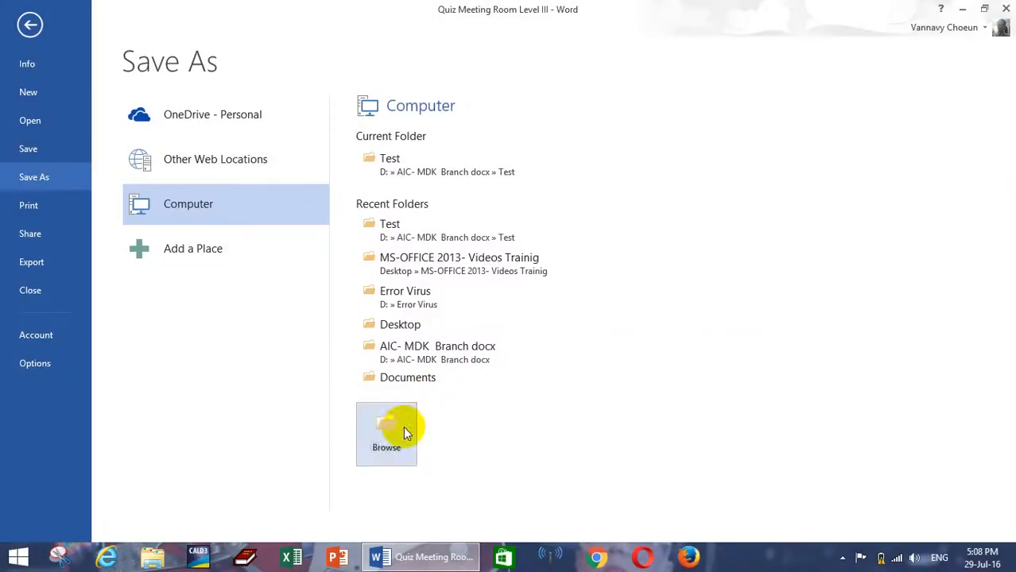
{"action": "left_click", "coordinate": [387, 433]}
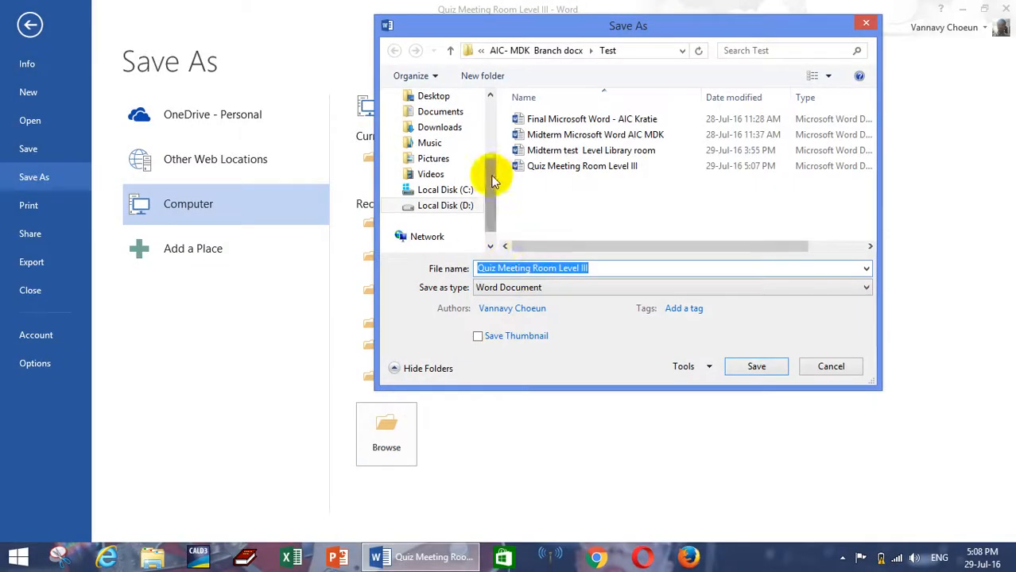
{"action": "left_click_drag", "start_coordinate": [494, 177], "coordinate": [484, 148]}
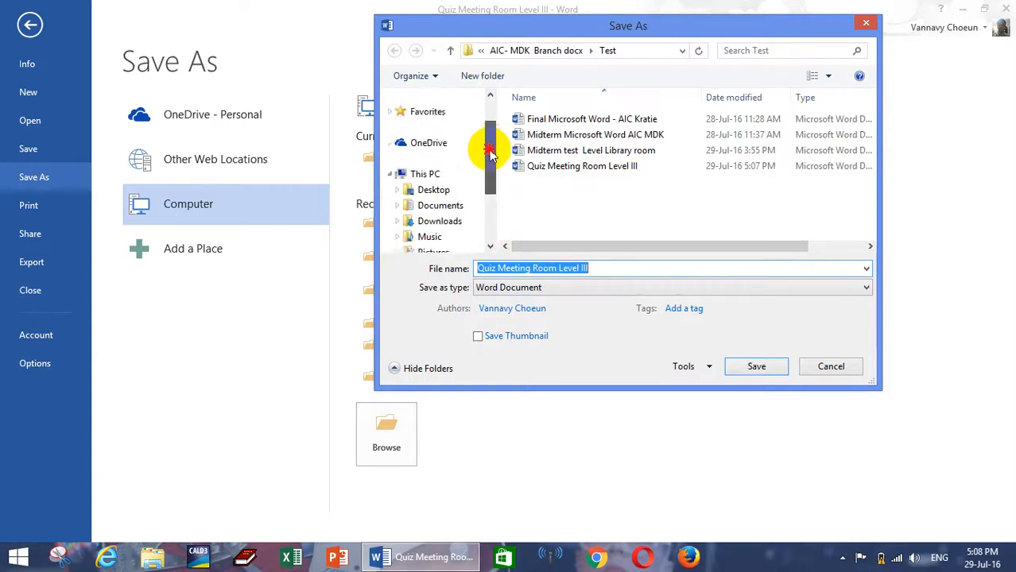
{"action": "left_click", "coordinate": [422, 159]}
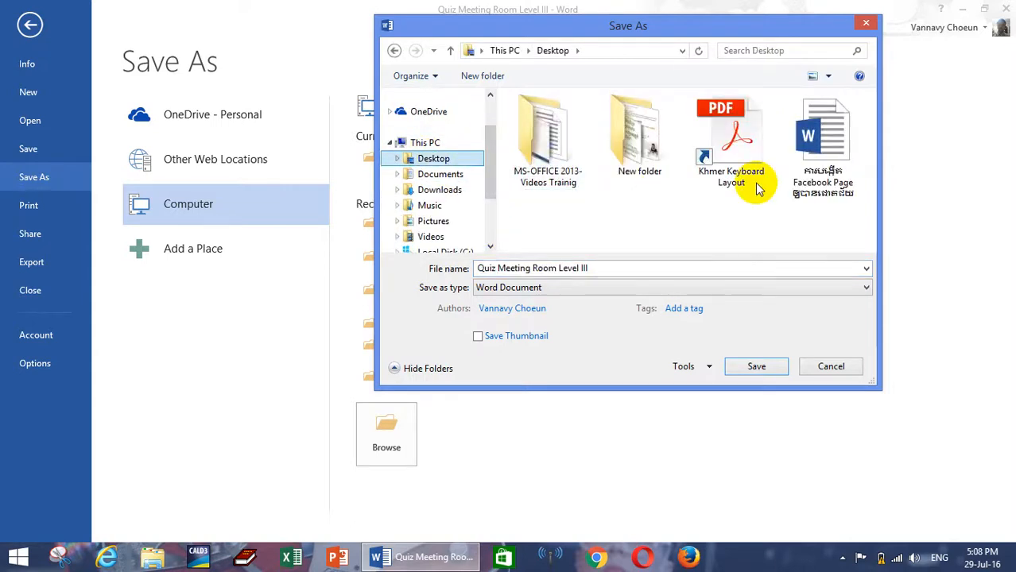
{"action": "left_click", "coordinate": [622, 270]}
{"action": "left_click", "coordinate": [623, 270]}
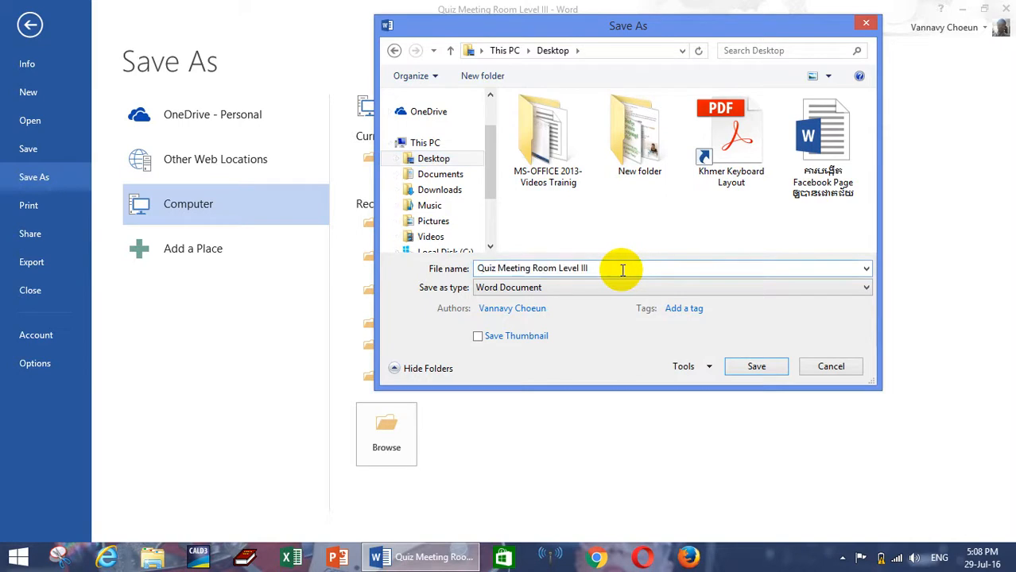
{"action": "left_click", "coordinate": [612, 270]}
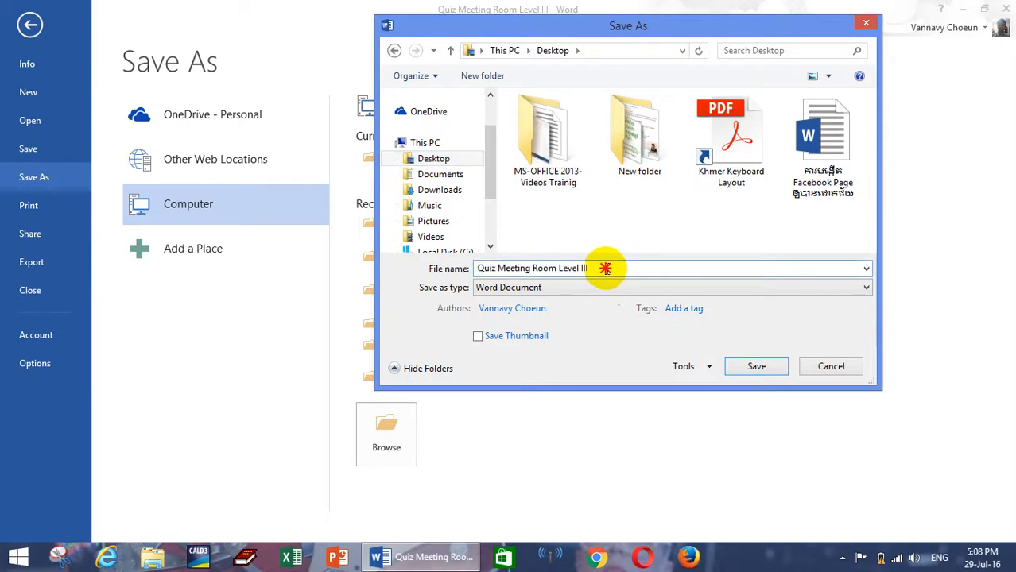
{"action": "left_click", "coordinate": [827, 367]}
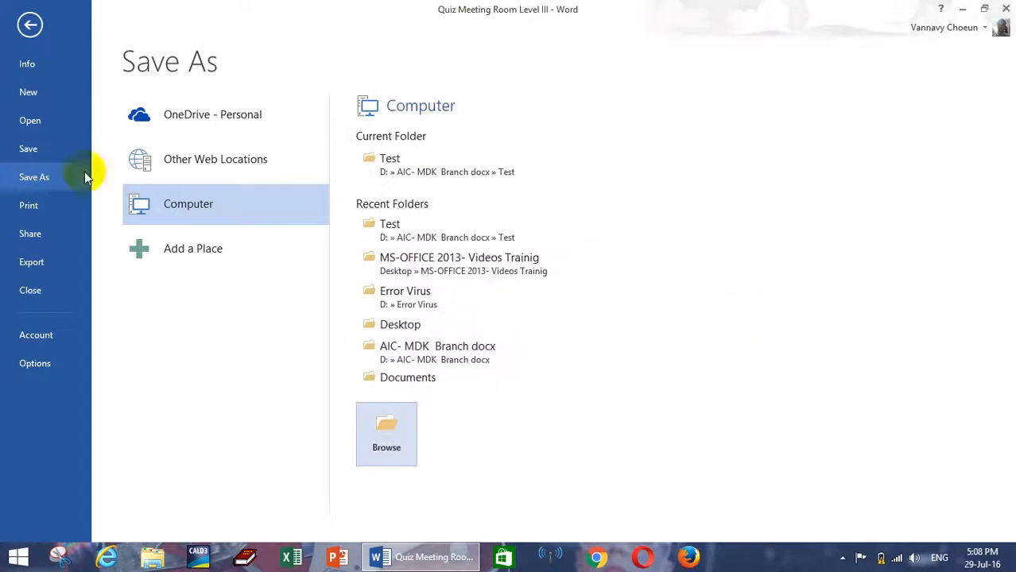
{"action": "left_click", "coordinate": [32, 27]}
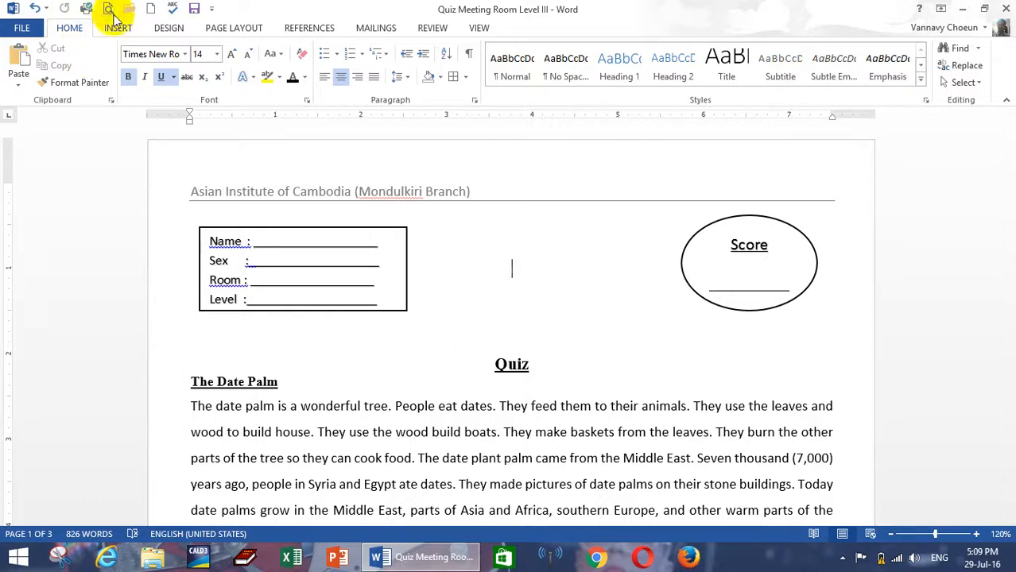
Step: Examine the quiz's print preview and the Quick Access Toolbar commands, and return to the document
{"action": "left_click", "coordinate": [86, 9]}
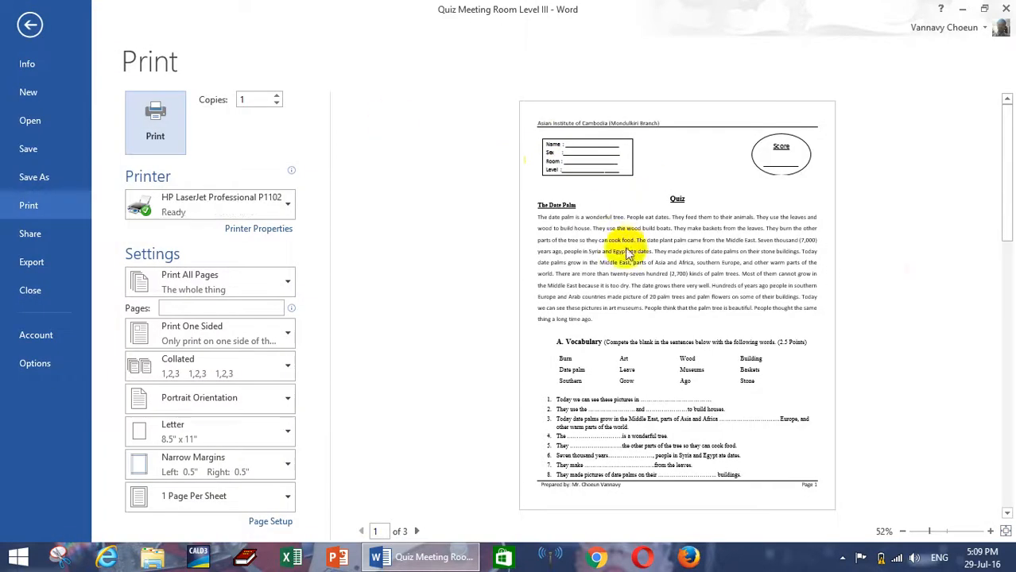
{"action": "left_click_drag", "start_coordinate": [1004, 163], "coordinate": [1008, 288]}
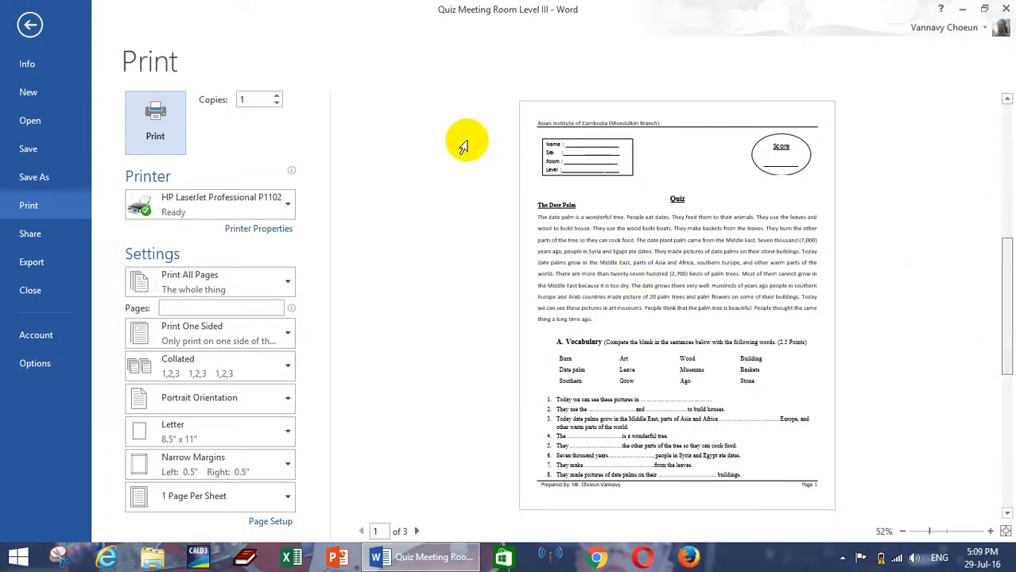
{"action": "scroll", "coordinate": [461, 141], "scroll_direction": "down", "scroll_amount": 3}
{"action": "left_click", "coordinate": [30, 24]}
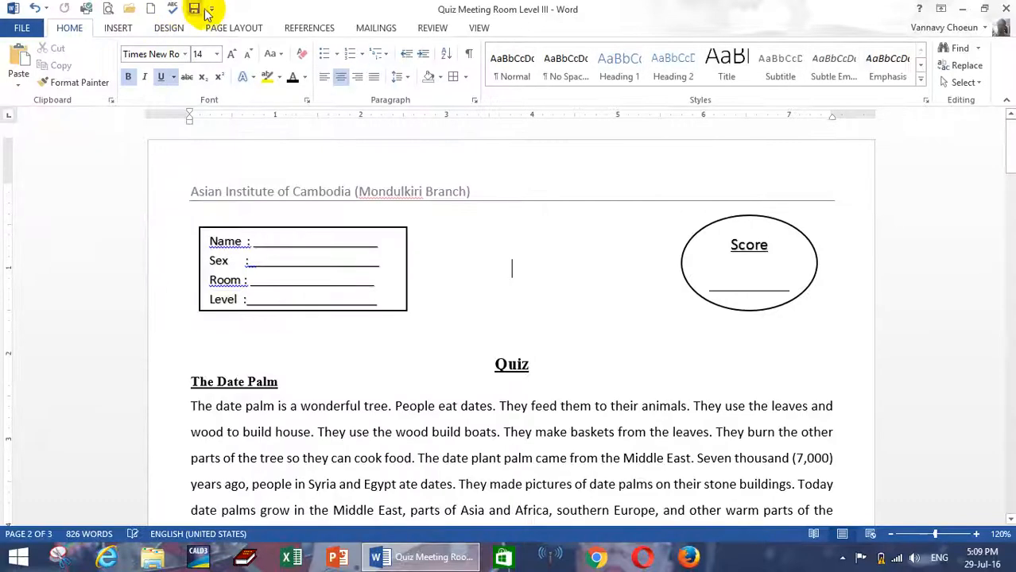
{"action": "left_click", "coordinate": [211, 9]}
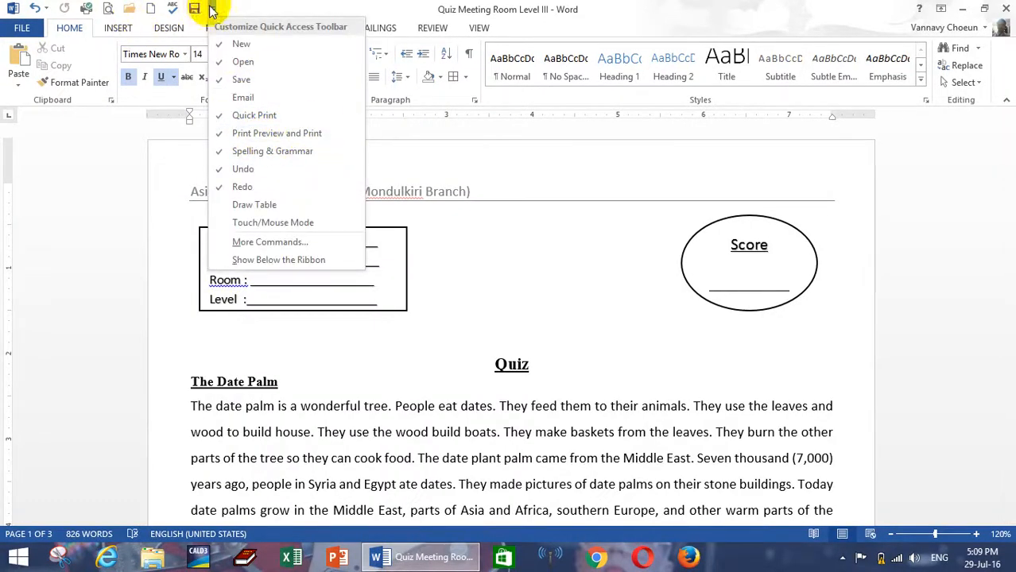
{"action": "left_click", "coordinate": [110, 9]}
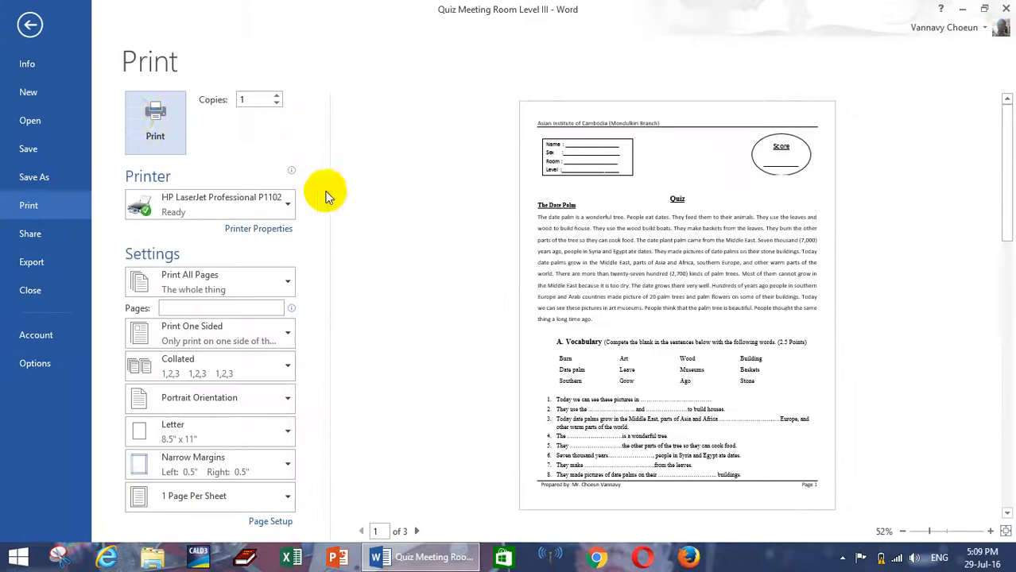
{"action": "left_click", "coordinate": [24, 25]}
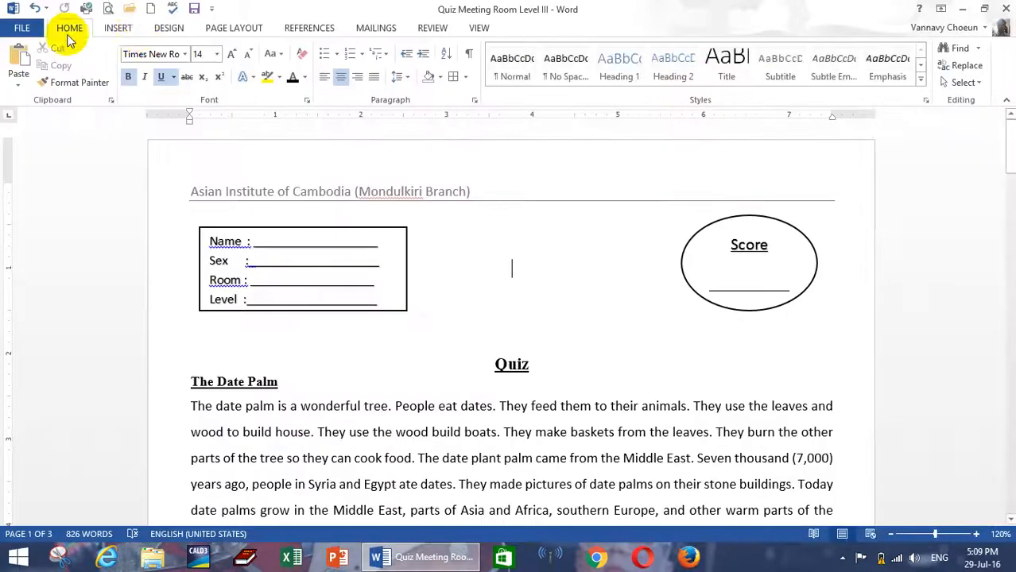
Step: In the print settings, set the number of copies to 4 and select the HP LaserJet Professional P1102 printer
{"action": "left_click", "coordinate": [22, 28]}
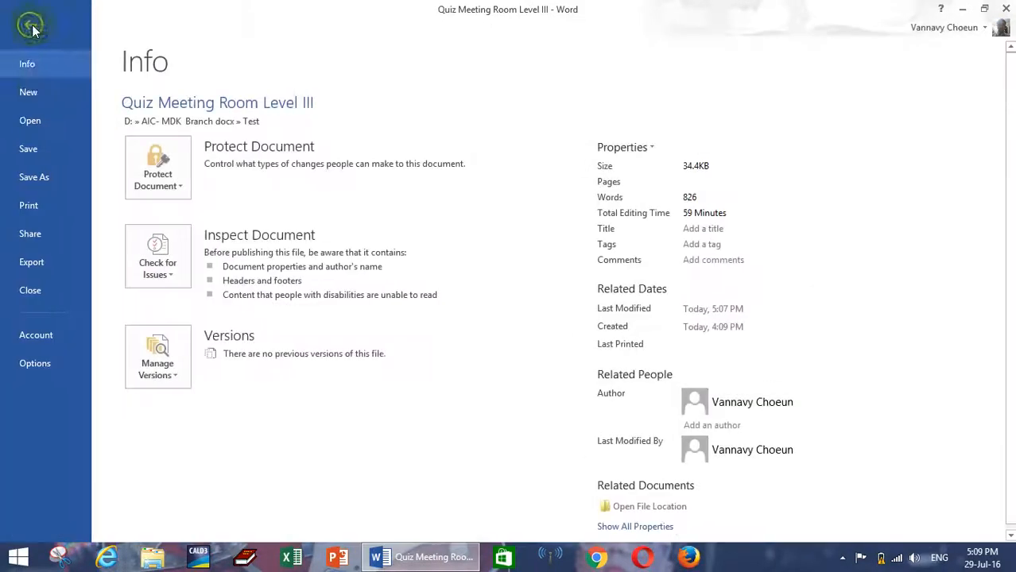
{"action": "left_click", "coordinate": [38, 213]}
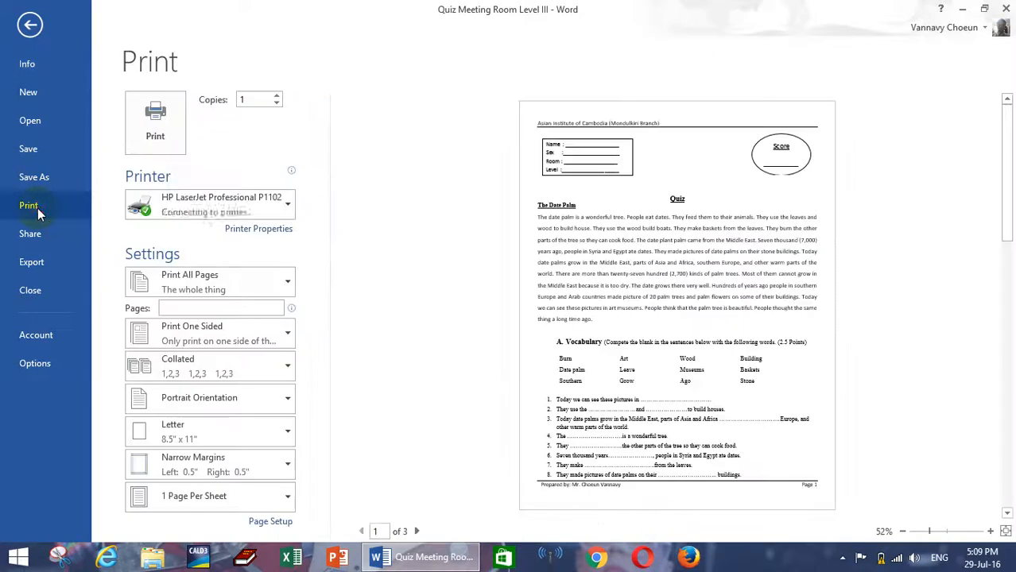
{"action": "left_click", "coordinate": [266, 100]}
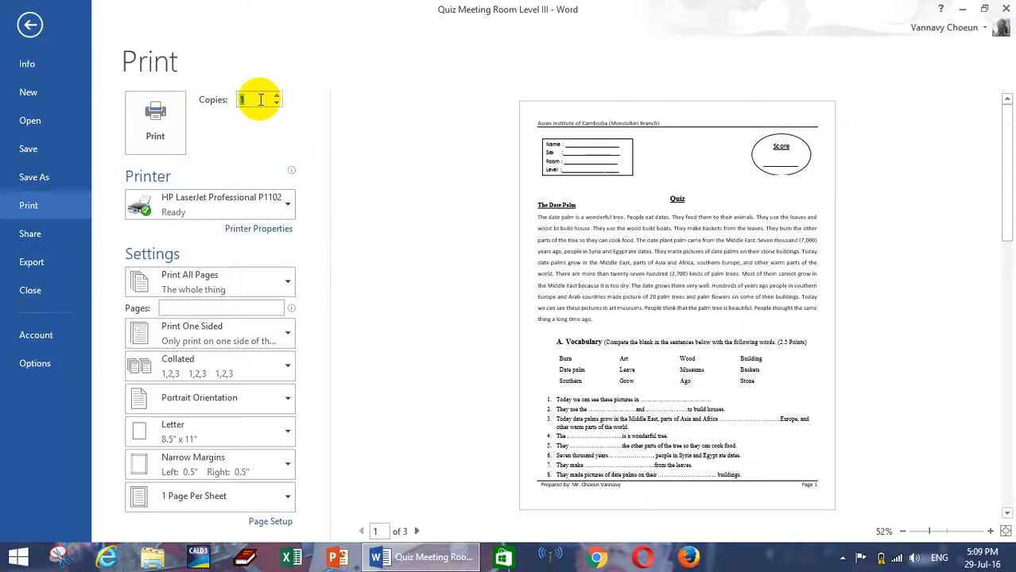
{"action": "type", "text": "4"}
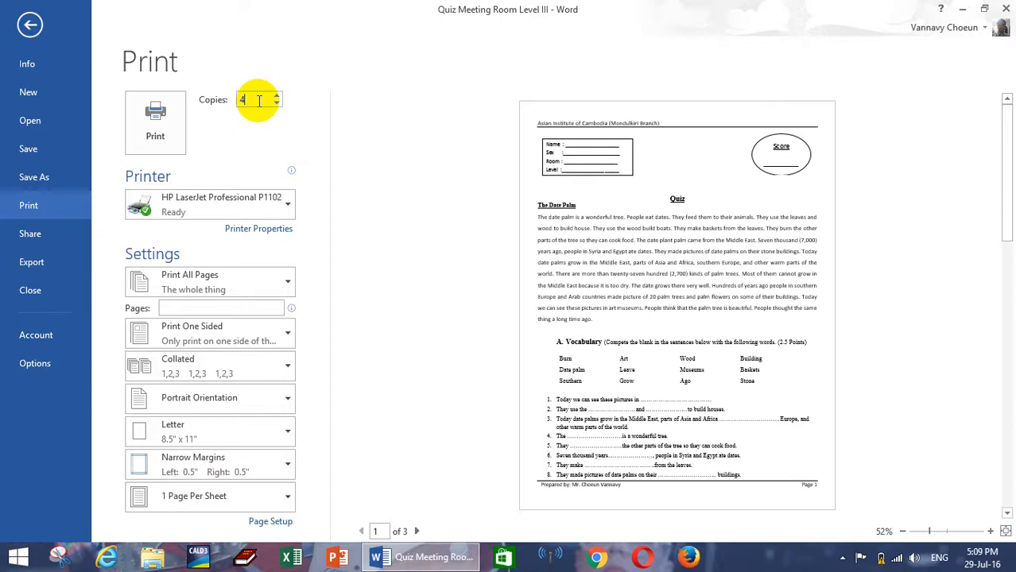
{"action": "left_click", "coordinate": [280, 205]}
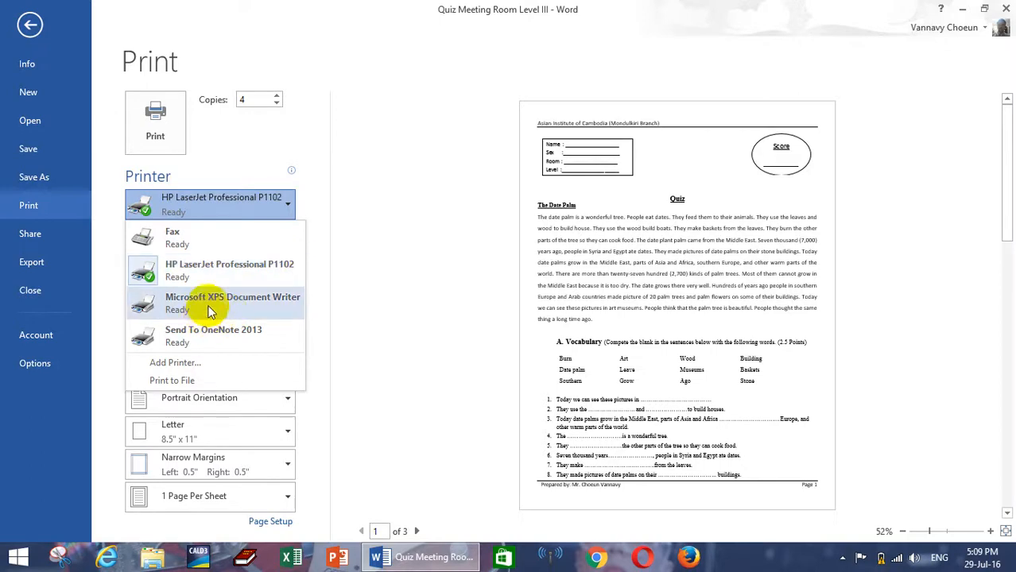
{"action": "left_click", "coordinate": [188, 271]}
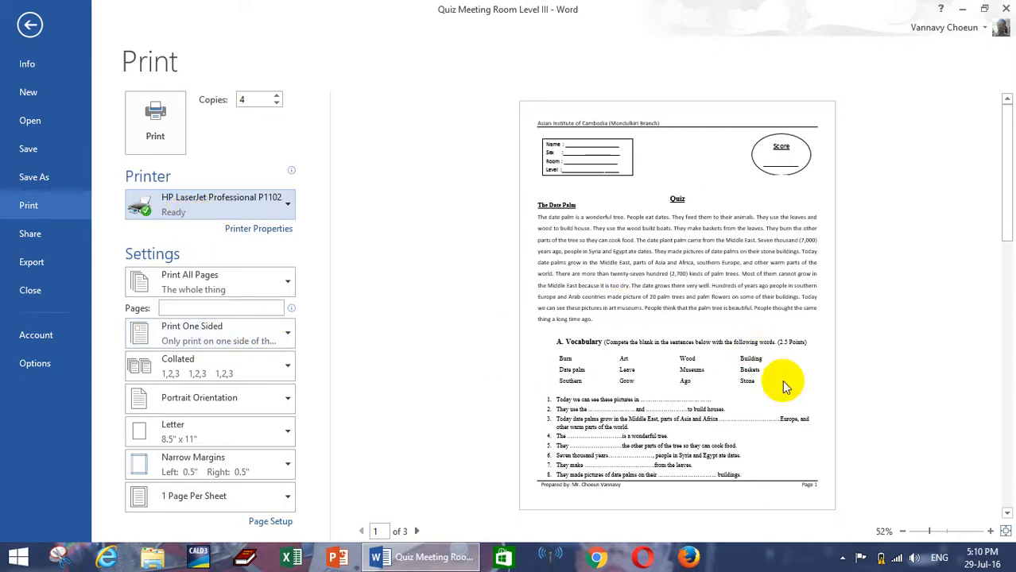
Step: Check the preview through to the last page, set the page range to 1-3, and print the quiz
{"action": "left_click_drag", "start_coordinate": [1008, 167], "coordinate": [1002, 477]}
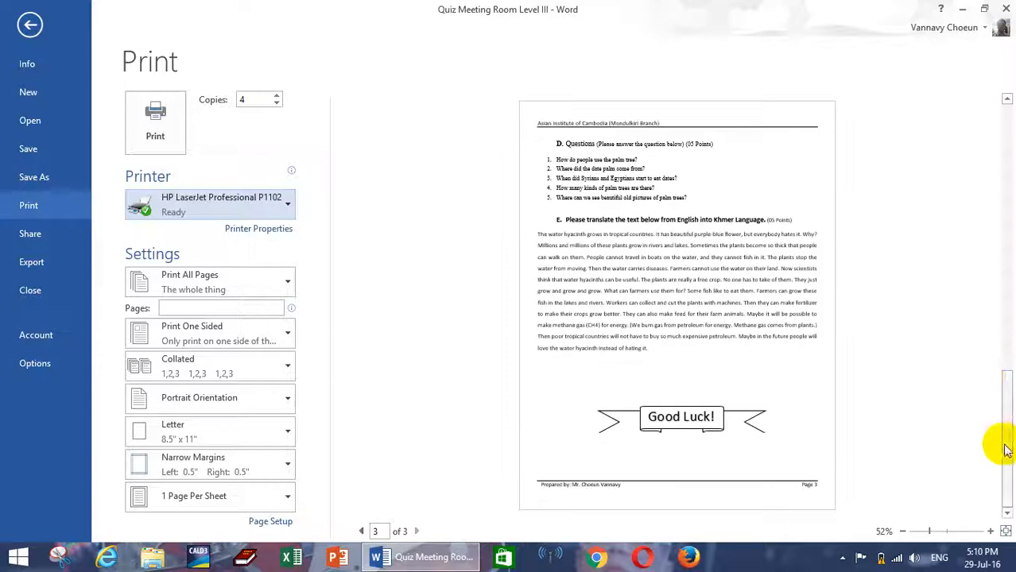
{"action": "left_click_drag", "start_coordinate": [1003, 431], "coordinate": [1008, 111]}
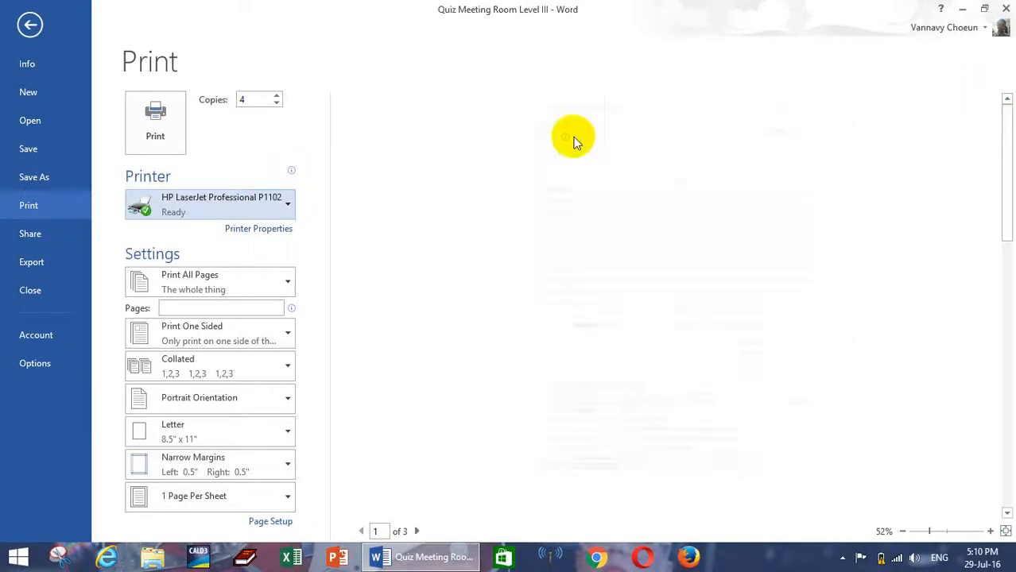
{"action": "left_click", "coordinate": [183, 310]}
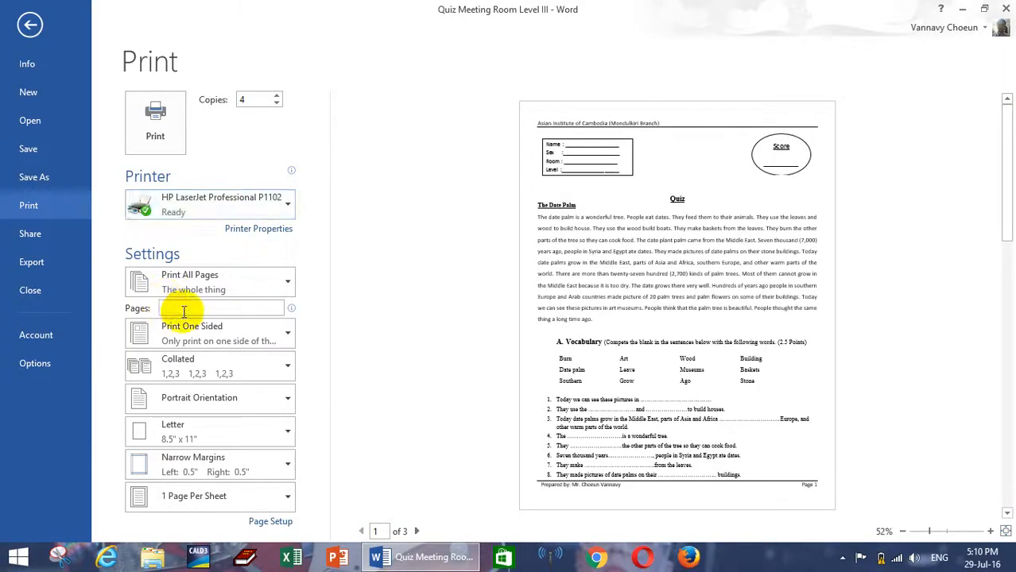
{"action": "type", "text": "1-3"}
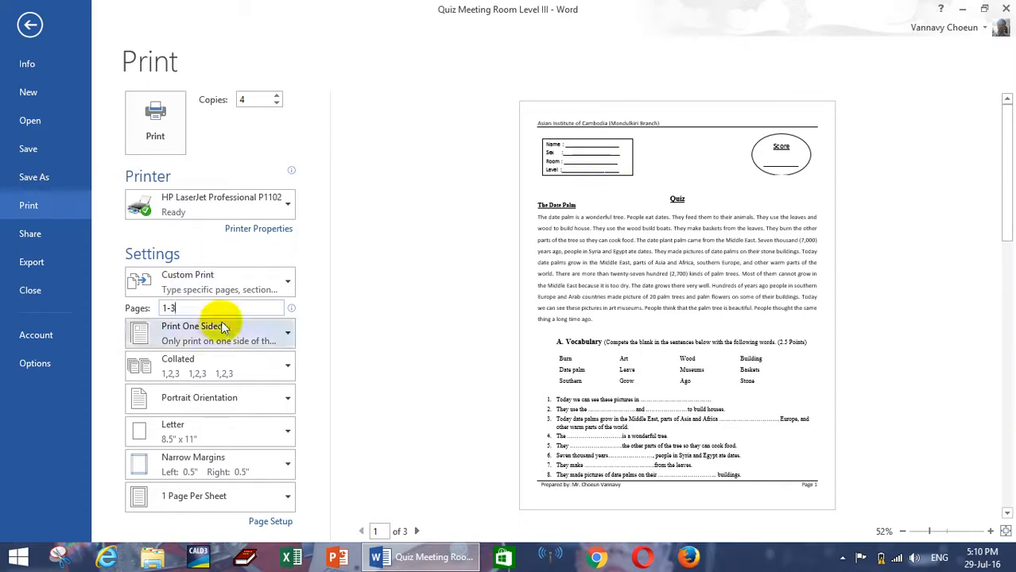
{"action": "left_click", "coordinate": [151, 122]}
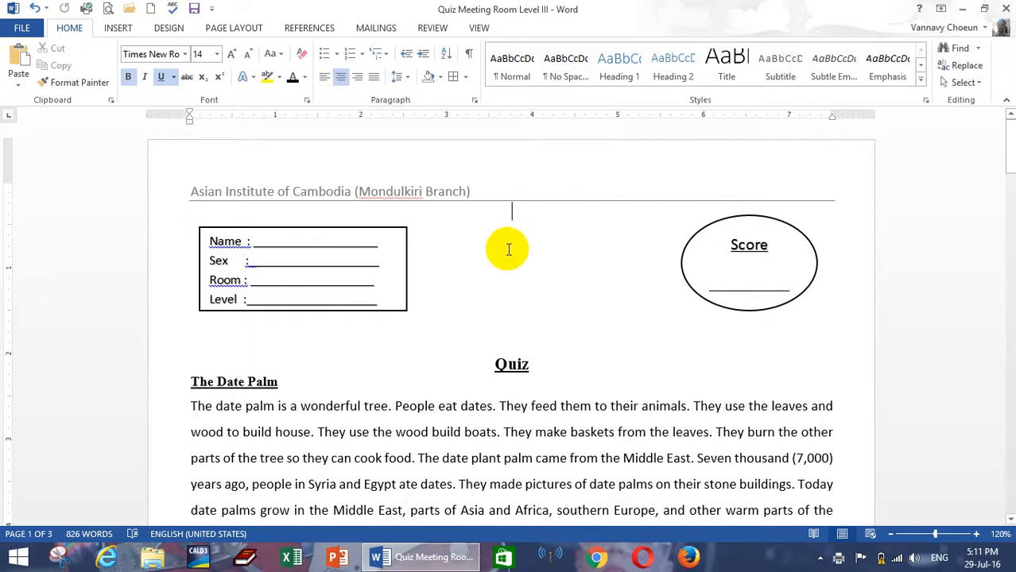
Step: Close the quiz document and exit to the desktop
{"action": "scroll", "coordinate": [539, 246], "scroll_direction": "down", "scroll_amount": 3}
{"action": "left_click_drag", "start_coordinate": [1006, 164], "coordinate": [1006, 63]}
{"action": "left_click", "coordinate": [504, 303]}
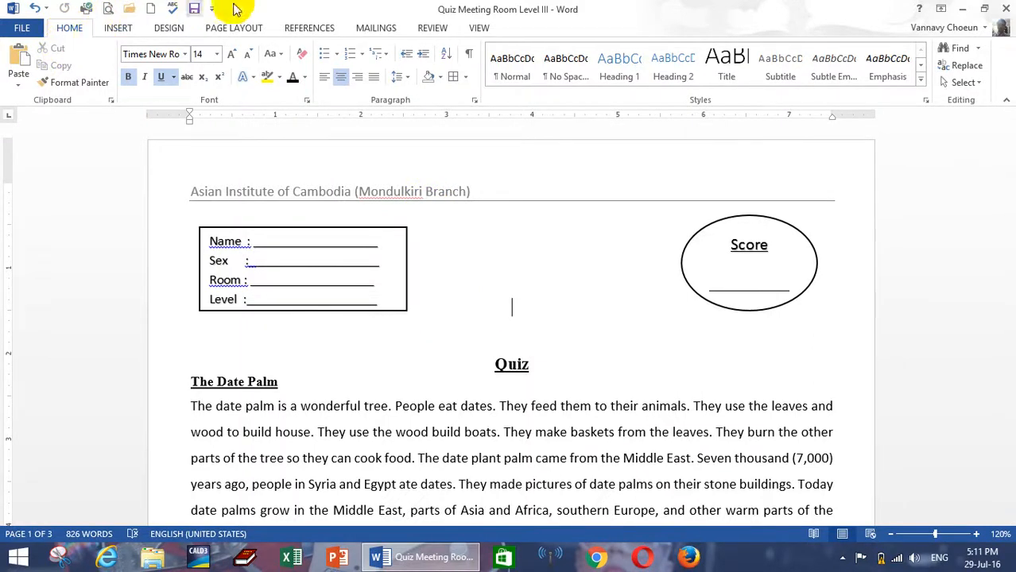
{"action": "left_click", "coordinate": [1006, 11]}
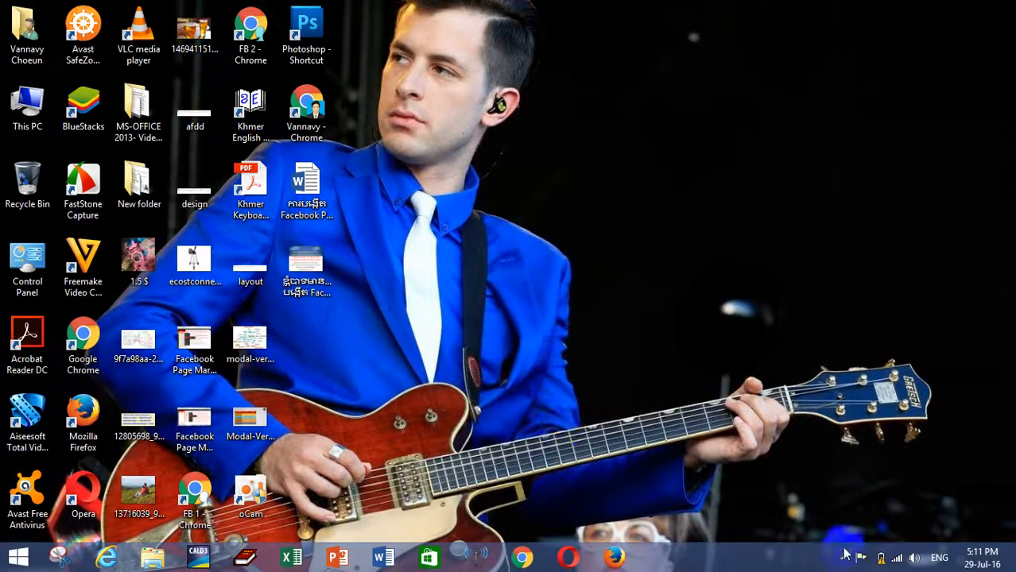